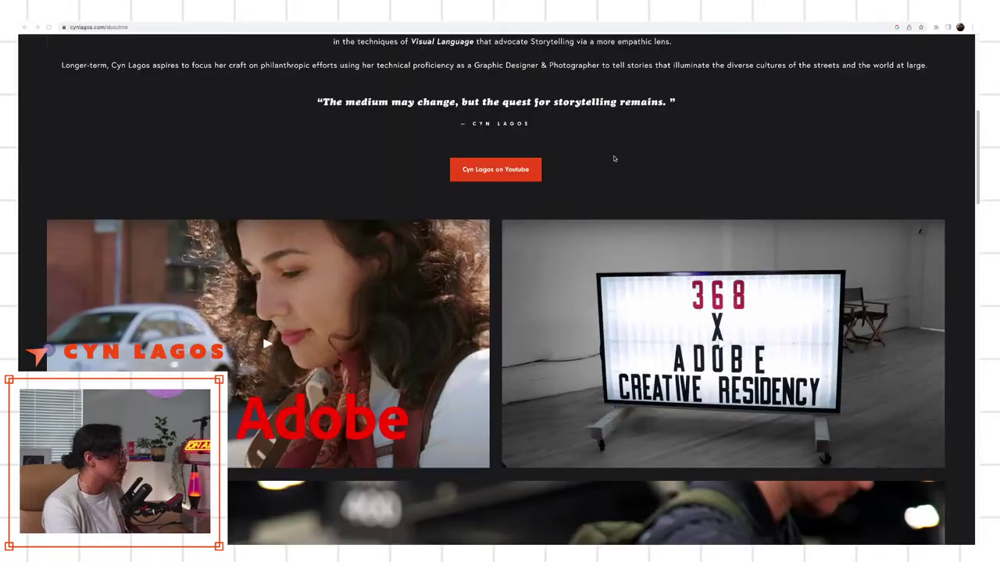
# Scroll through the cynlagos.com About page.
pyautogui.scroll(5, 612, 164)
pyautogui.scroll(-1, 610, 186)
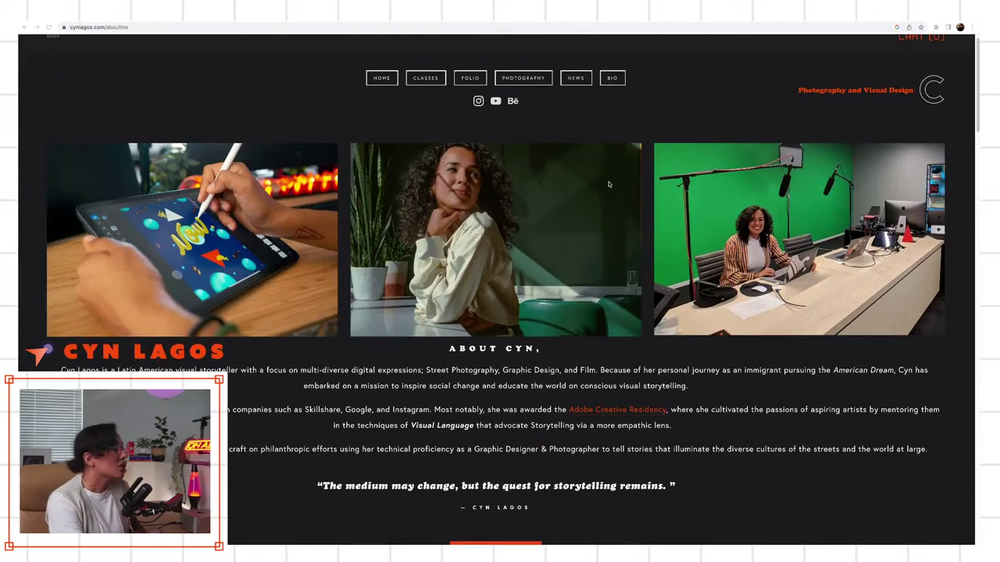
pyautogui.scroll(-1, 608, 180)
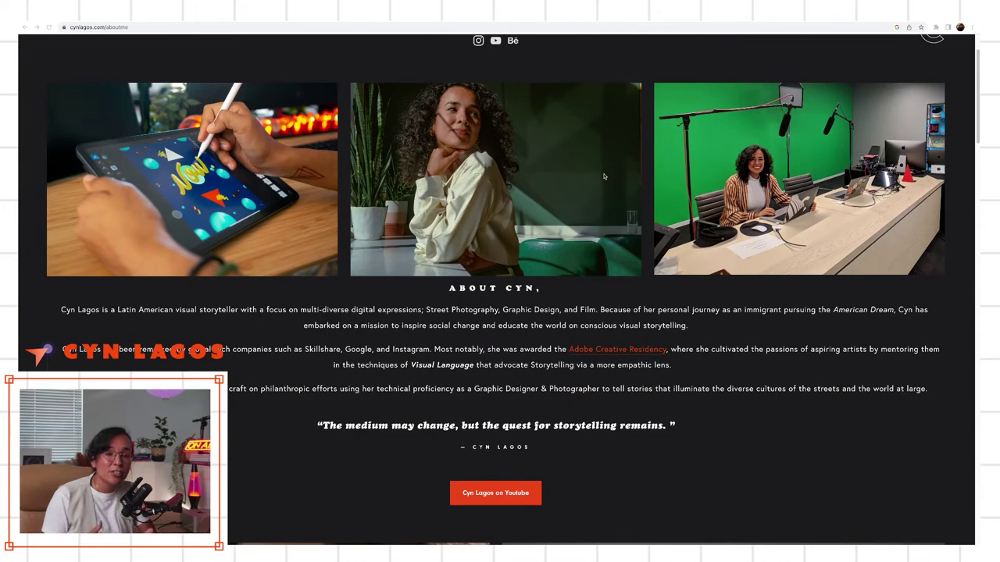
pyautogui.scroll(-5, 604, 177)
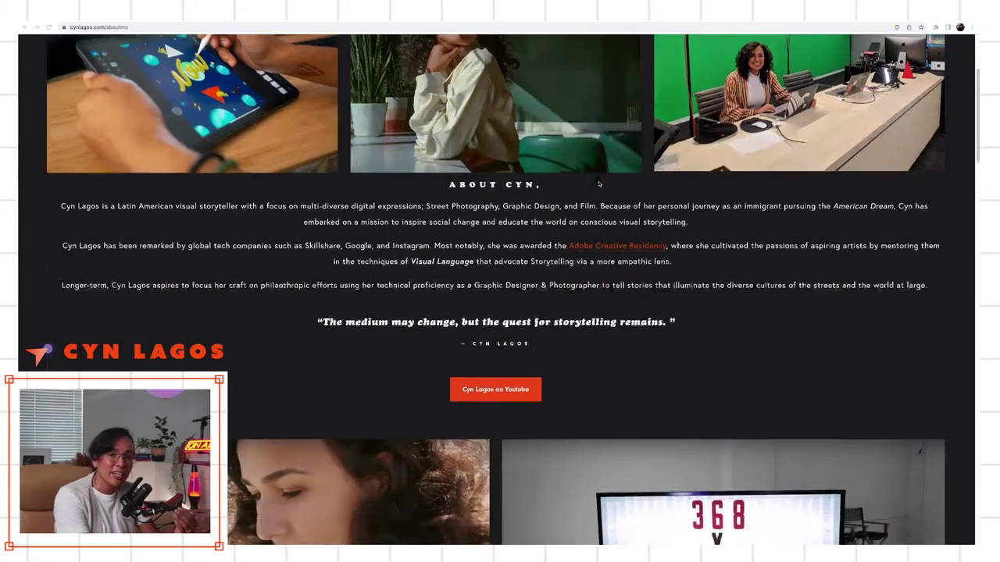
pyautogui.scroll(-2, 598, 184)
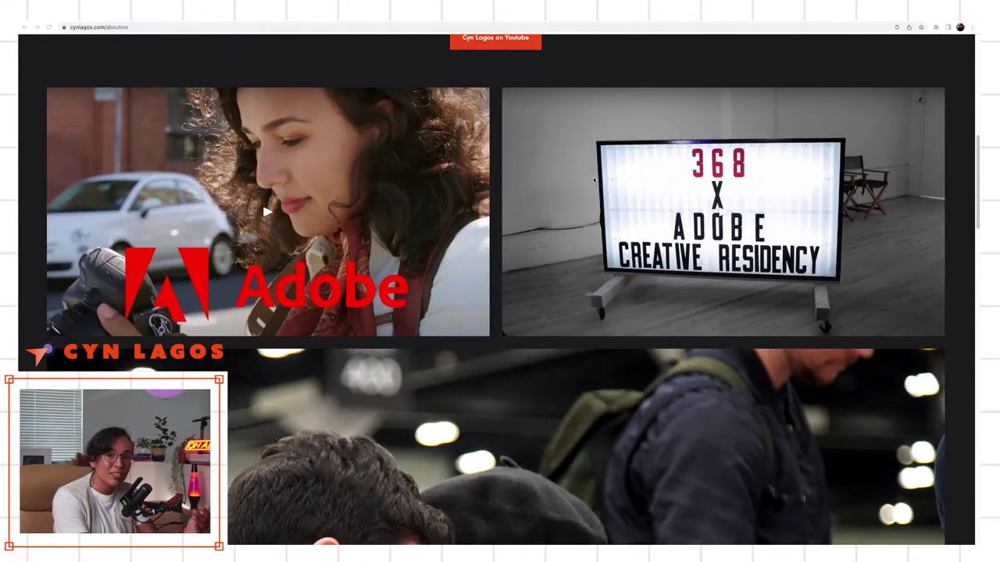
pyautogui.scroll(-1, 590, 176)
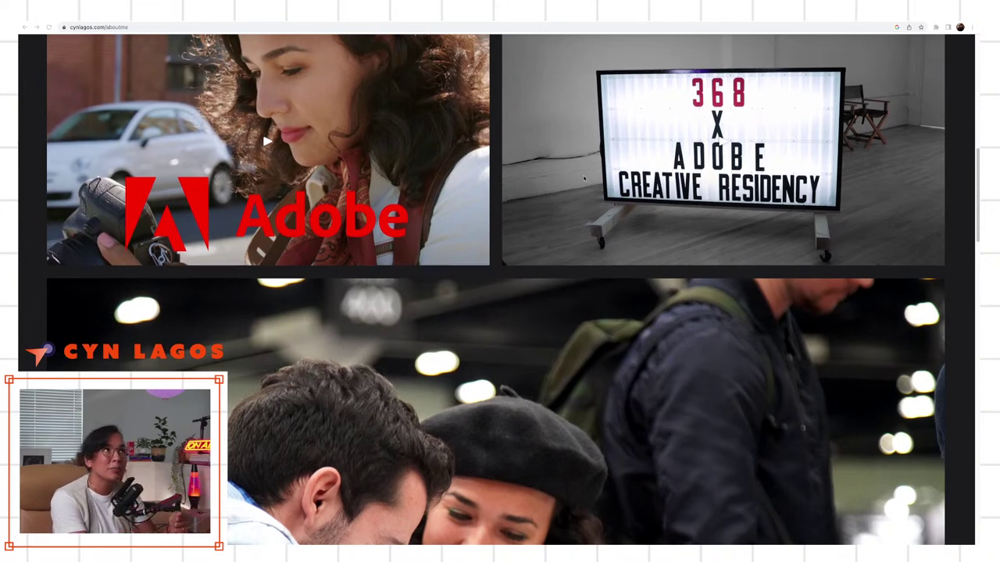
pyautogui.scroll(-1, 591, 179)
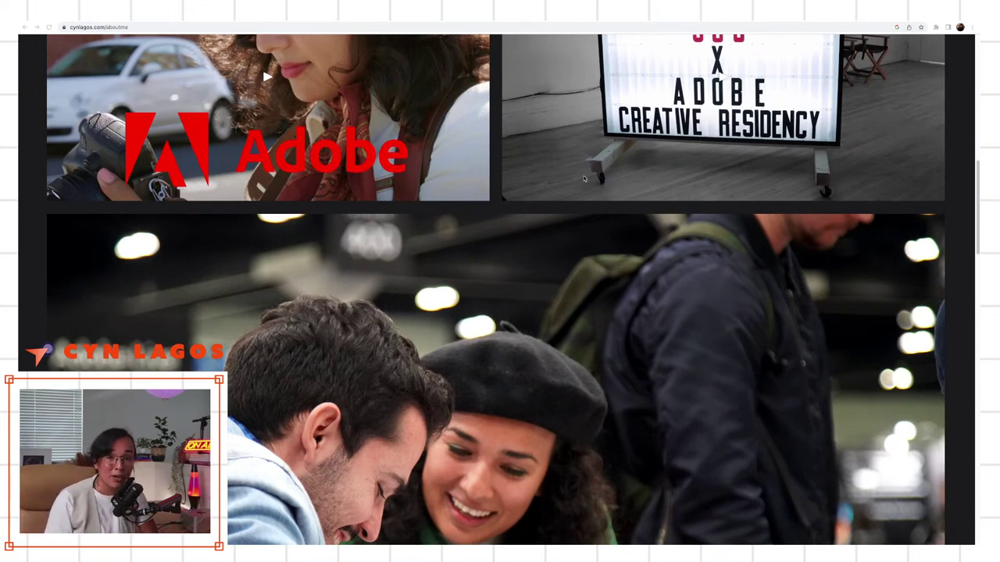
pyautogui.scroll(-3, 586, 179)
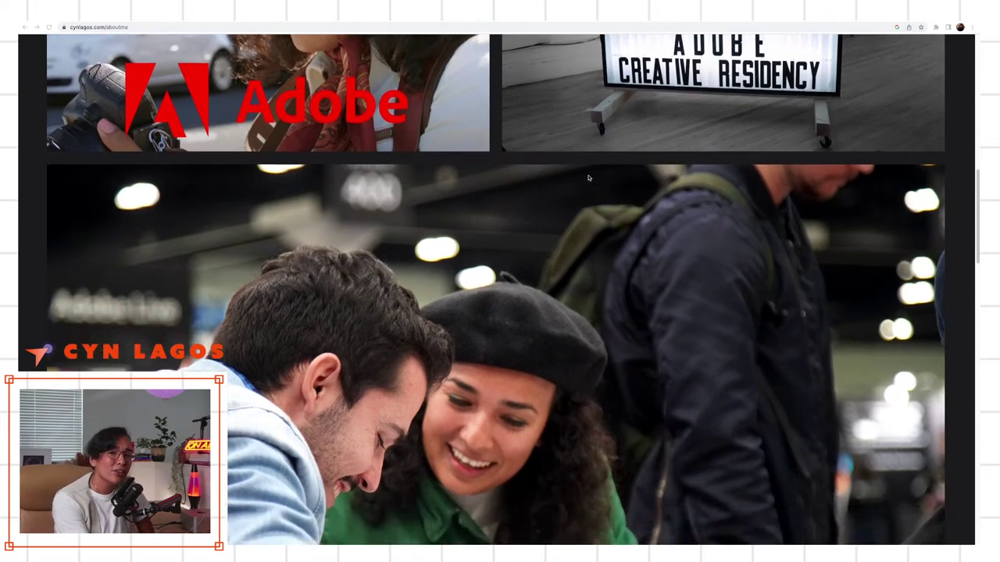
pyautogui.scroll(-2, 589, 178)
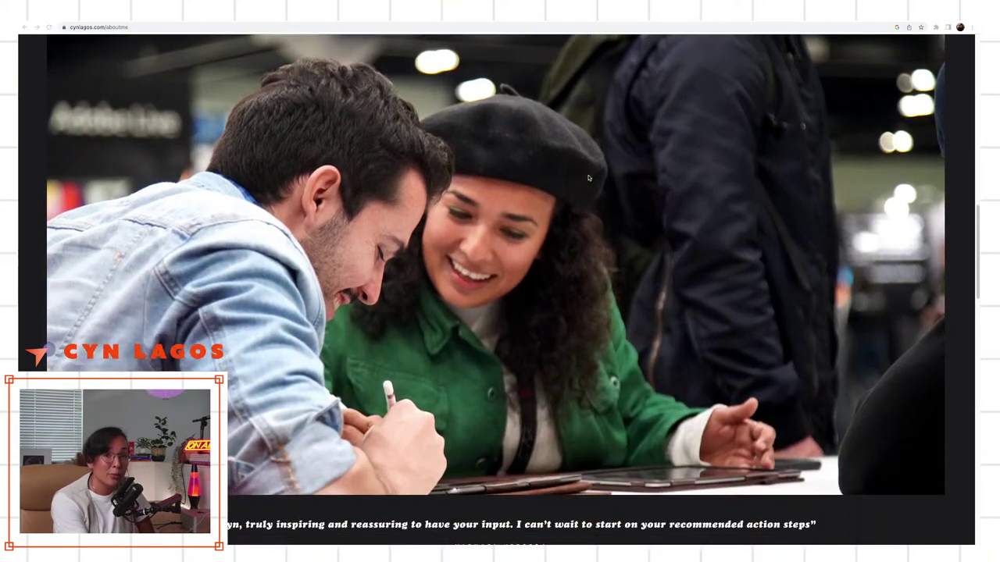
pyautogui.scroll(-1, 589, 178)
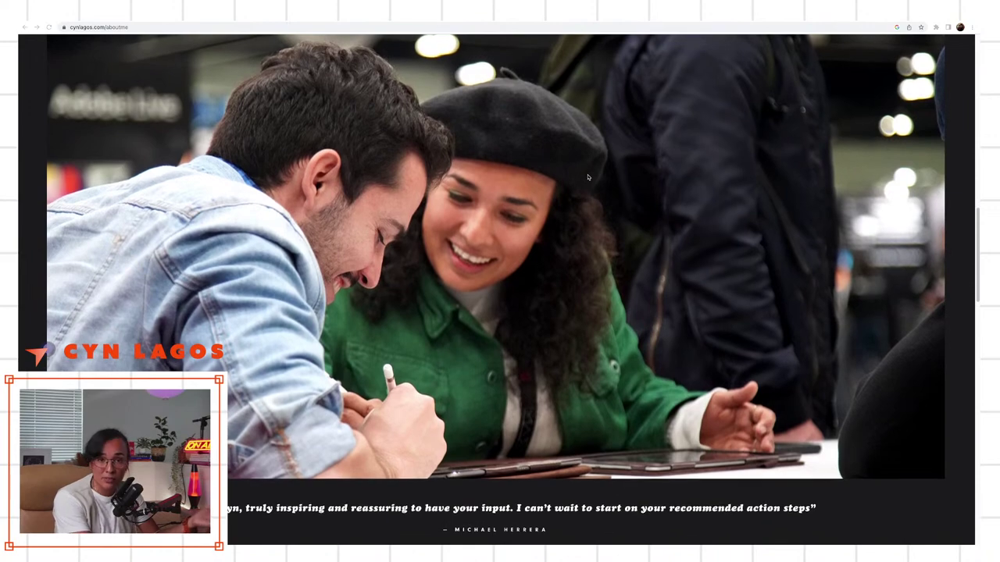
pyautogui.scroll(-1, 588, 177)
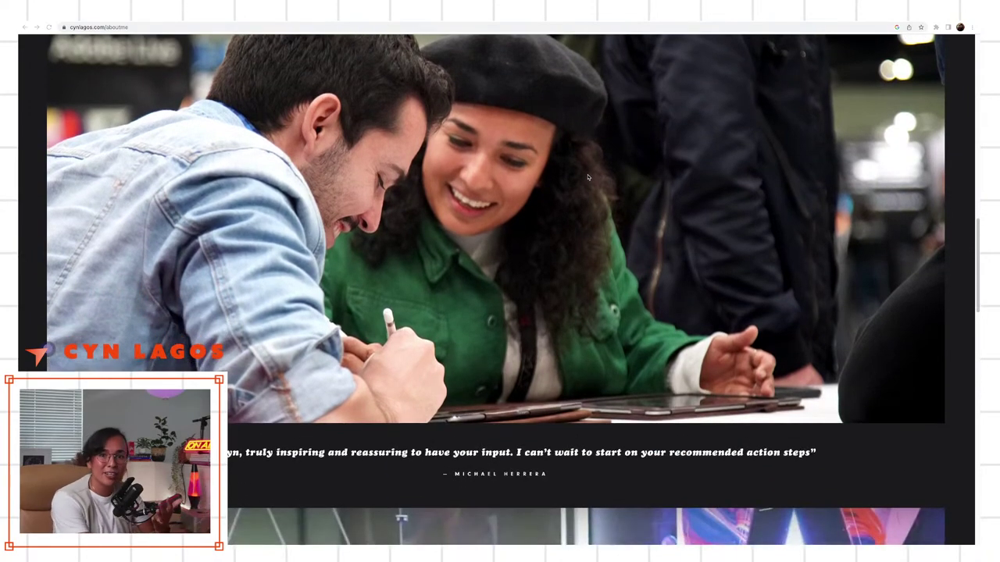
pyautogui.scroll(-5, 589, 177)
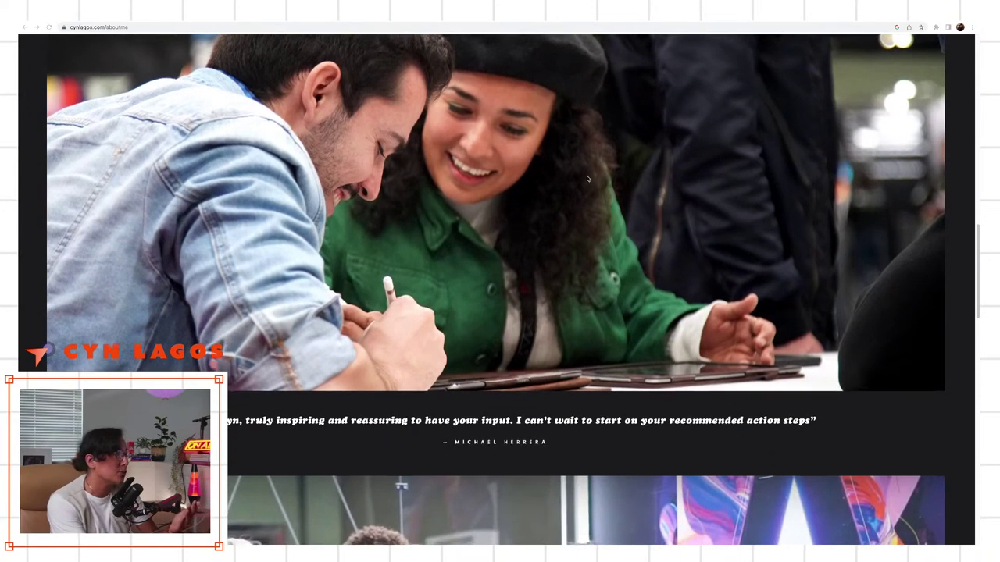
pyautogui.scroll(10, 586, 184)
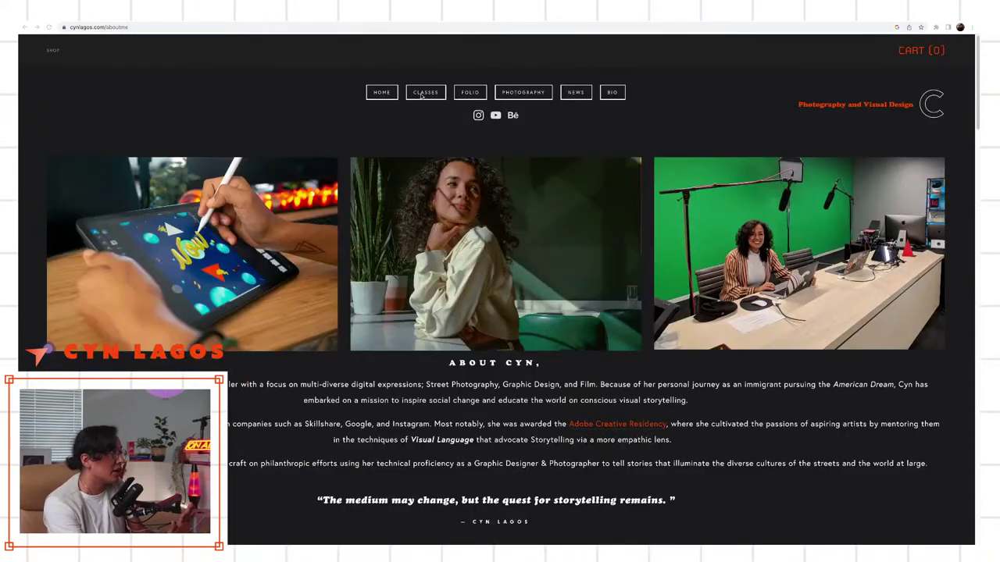
# Go to the Classes page, scroll to its Transformation Monday livestream section, and briefly show Mission Control.
pyautogui.click(423, 94)
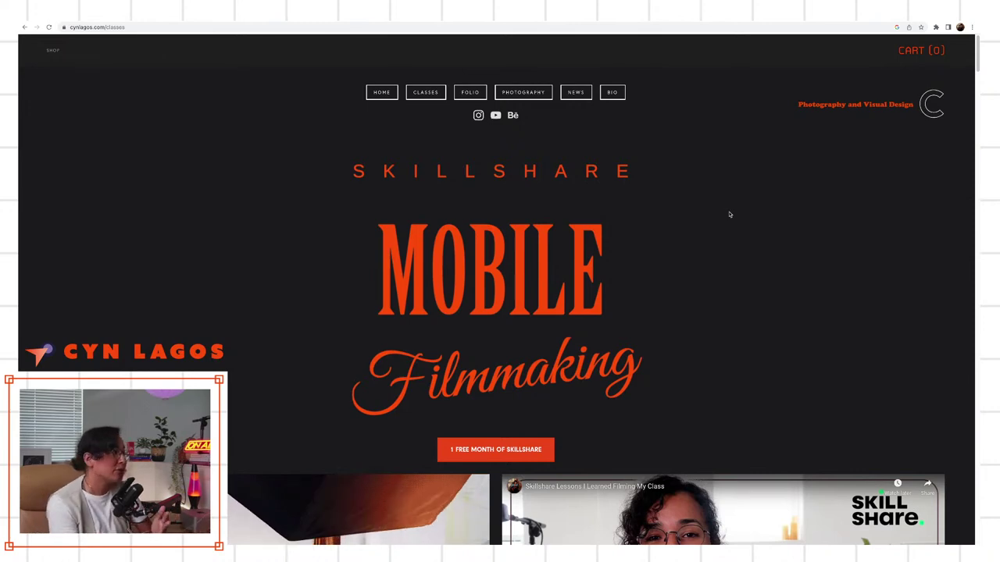
pyautogui.scroll(-5, 709, 192)
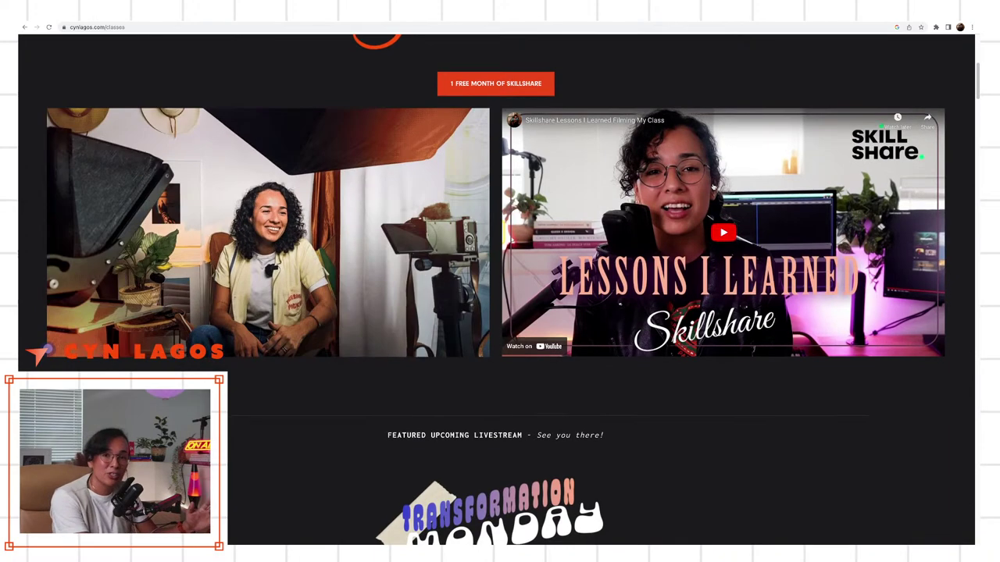
pyautogui.scroll(-1, 714, 187)
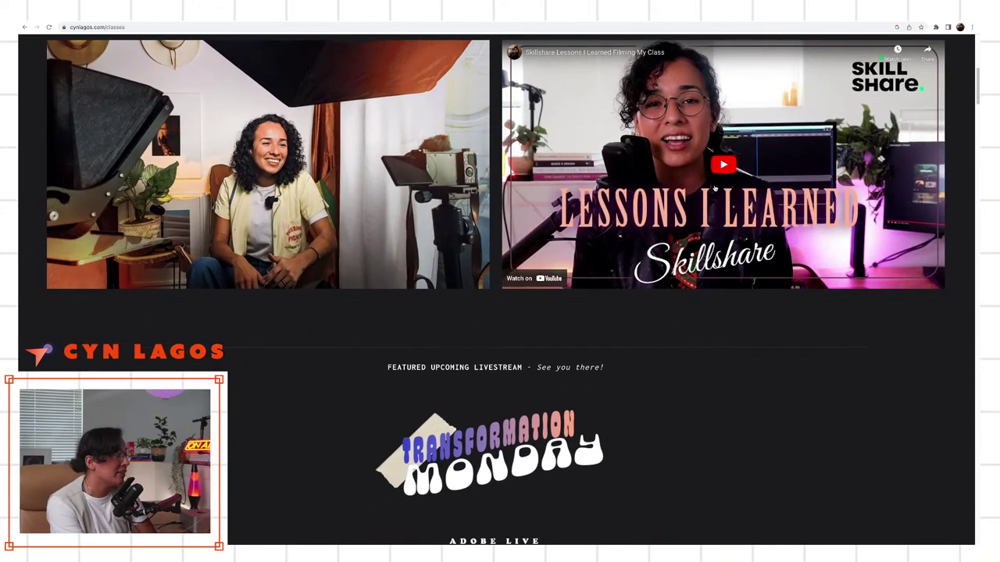
pyautogui.scroll(-3, 713, 188)
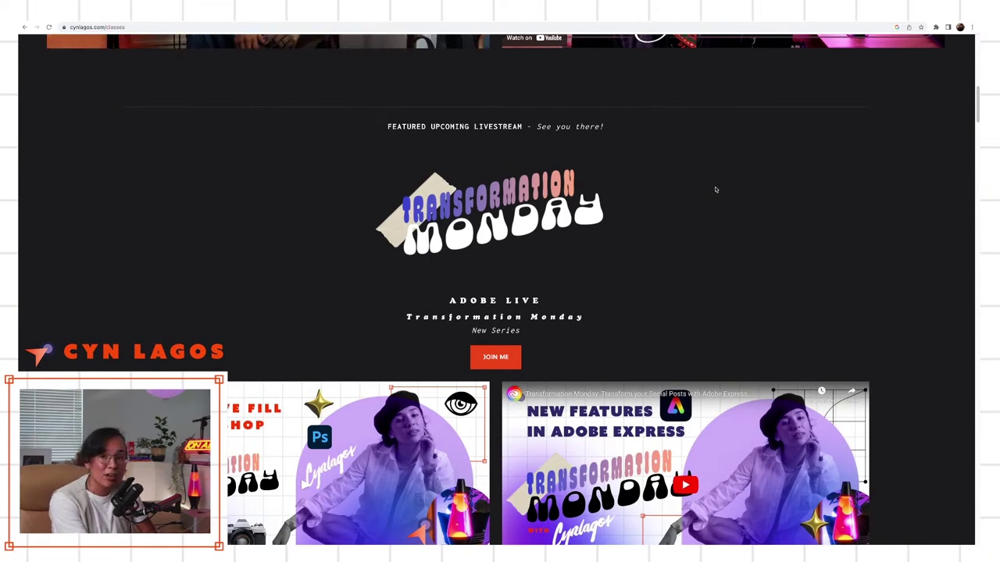
pyautogui.scroll(-2, 714, 196)
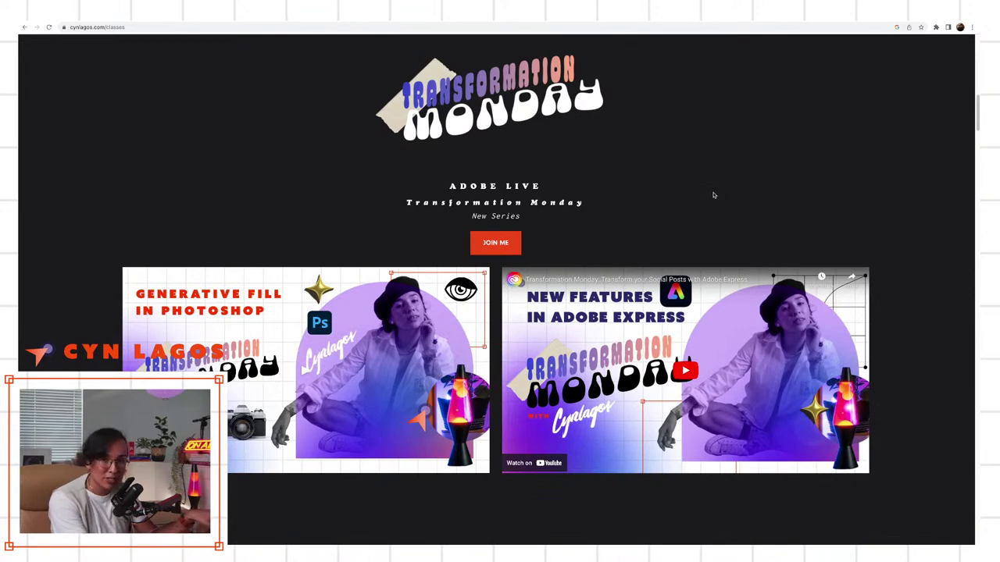
pyautogui.scroll(-3, 713, 196)
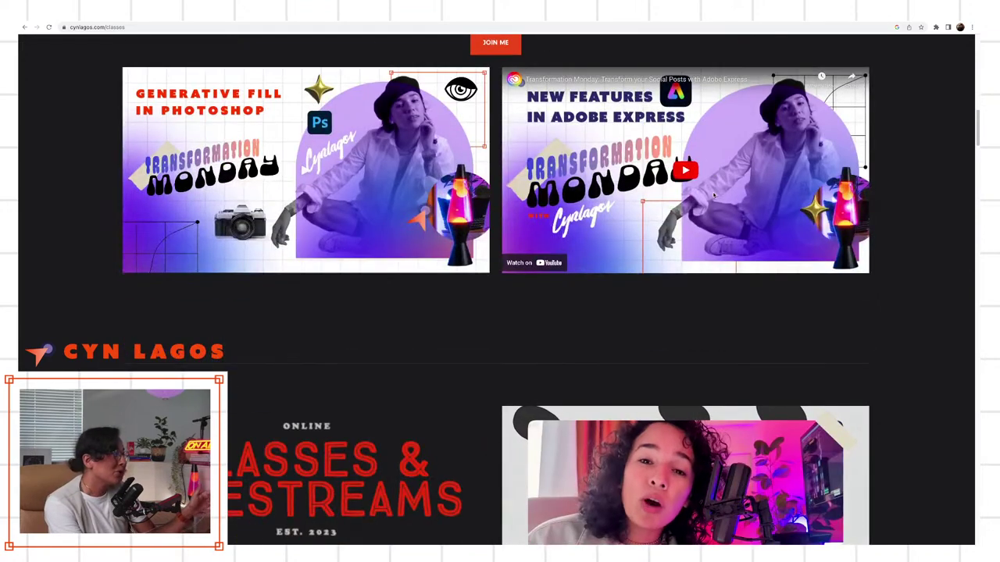
pyautogui.scroll(-4, 713, 196)
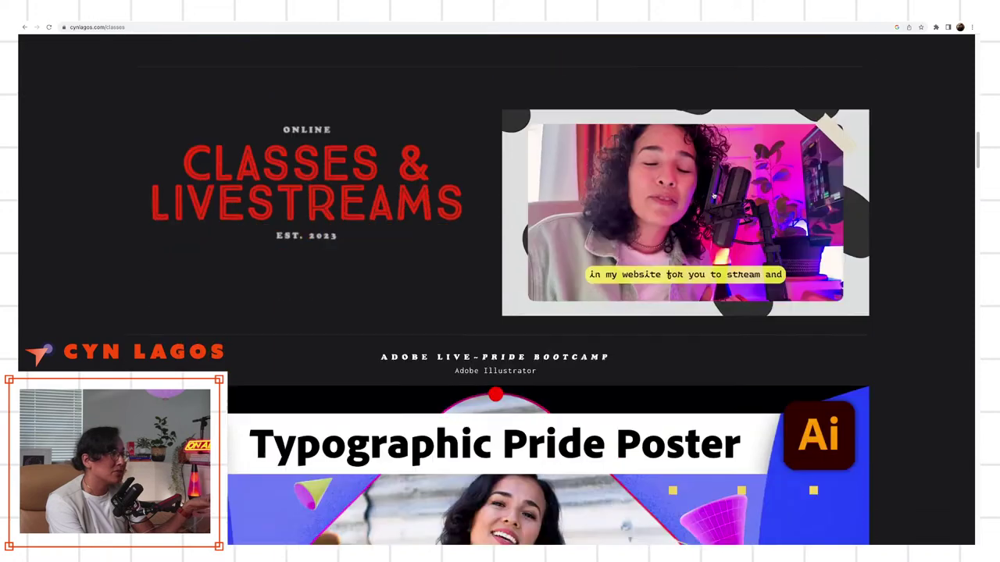
pyautogui.scroll(-2, 713, 196)
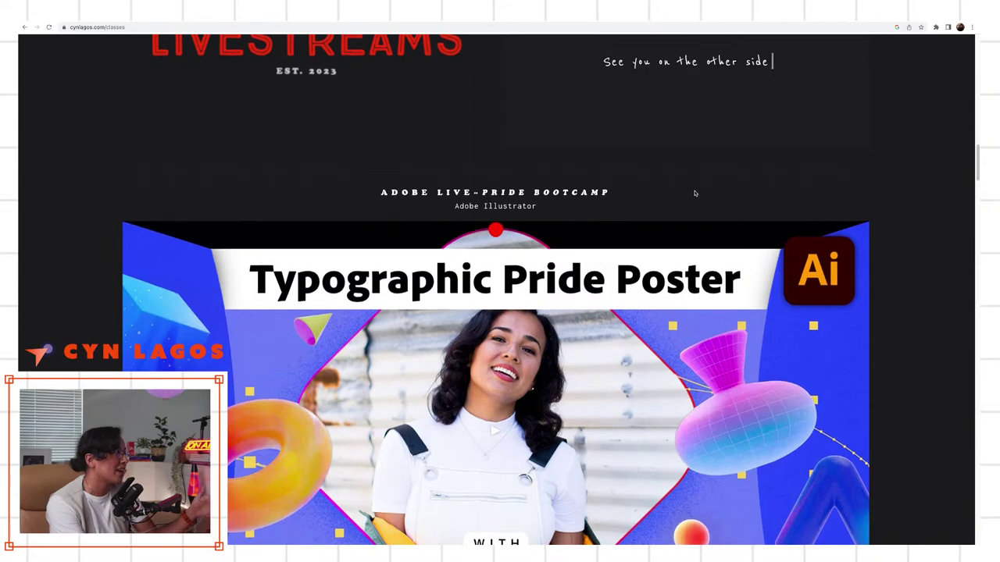
pyautogui.scroll(-10, 694, 193)
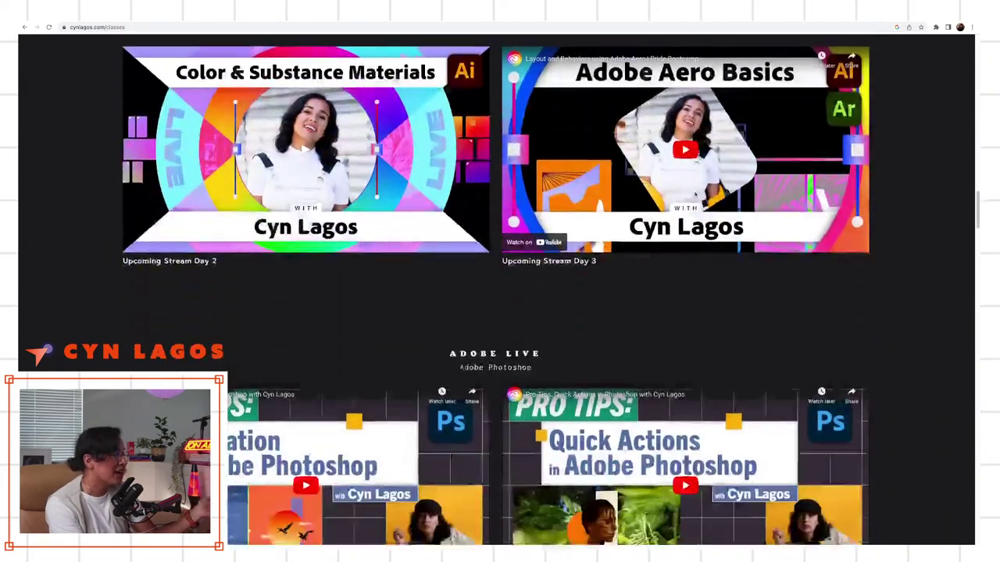
pyautogui.scroll(-3, 694, 194)
pyautogui.scroll(-1, 695, 194)
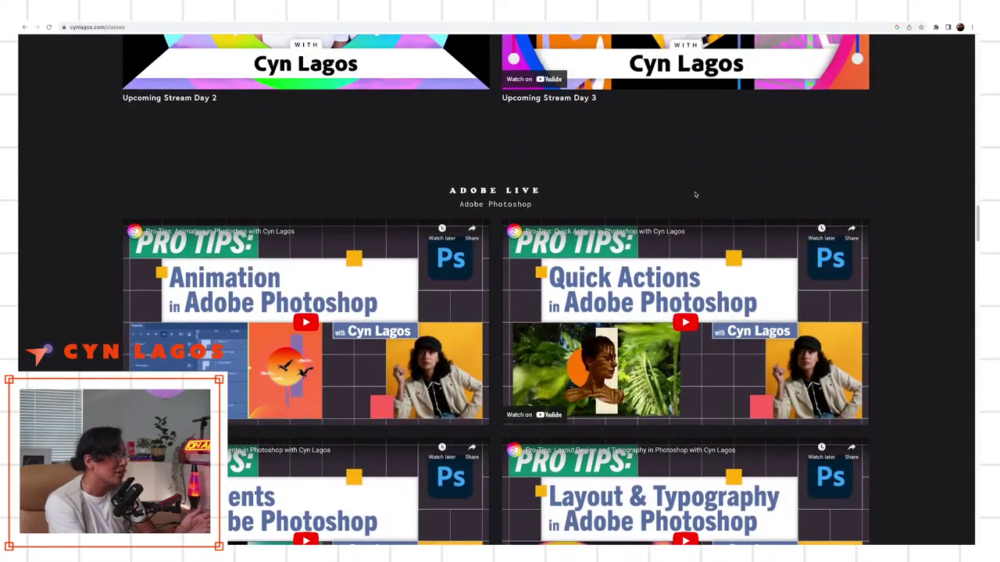
pyautogui.scroll(-10, 695, 194)
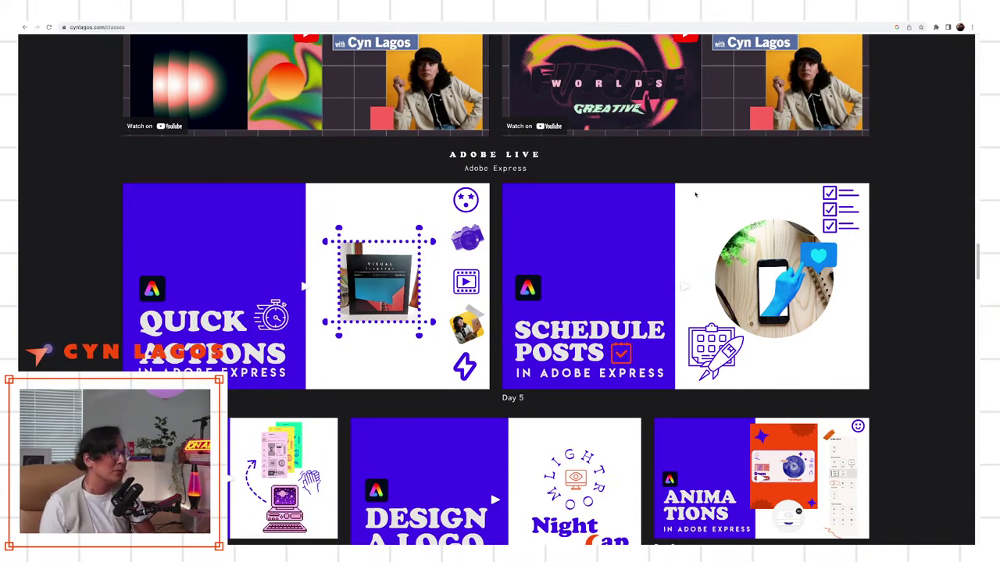
pyautogui.hotkey('ctrl', 'Up')
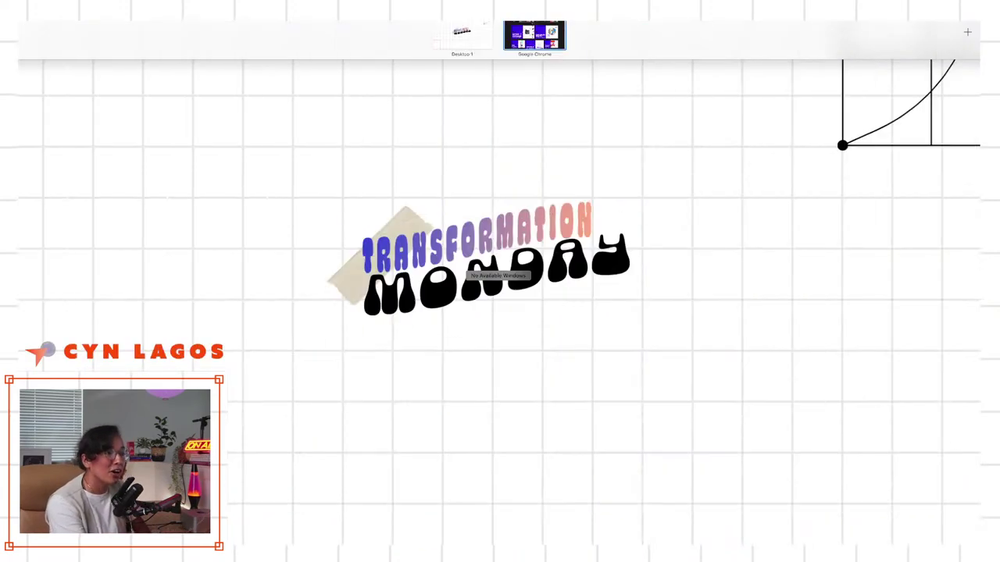
pyautogui.press('Escape')
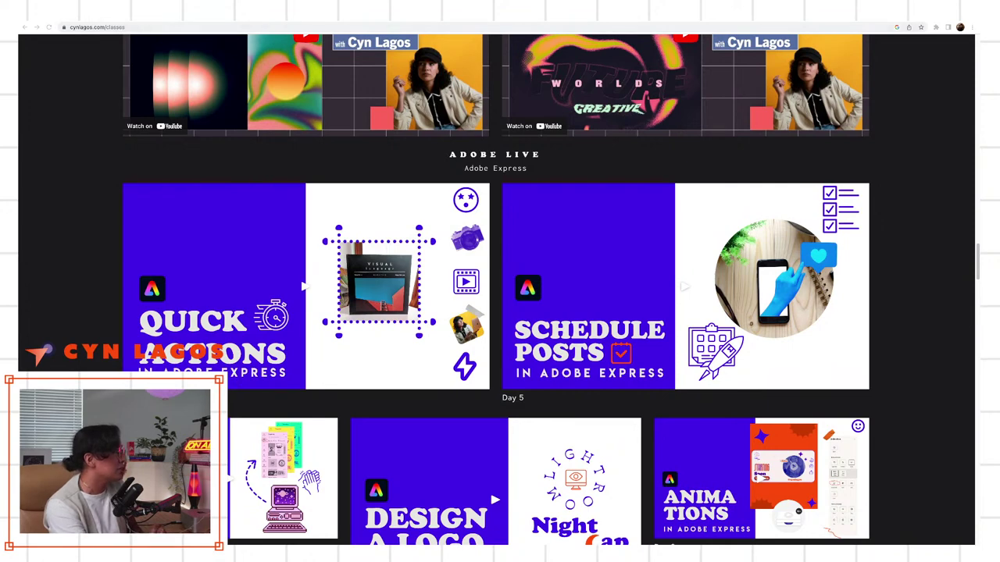
pyautogui.click(152, 20)
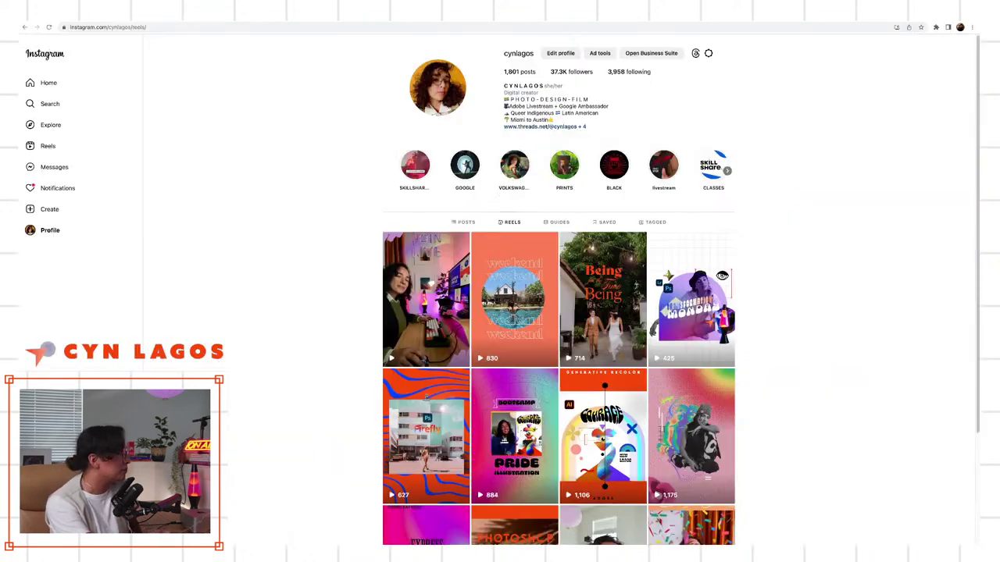
pyautogui.scroll(-1, 470, 203)
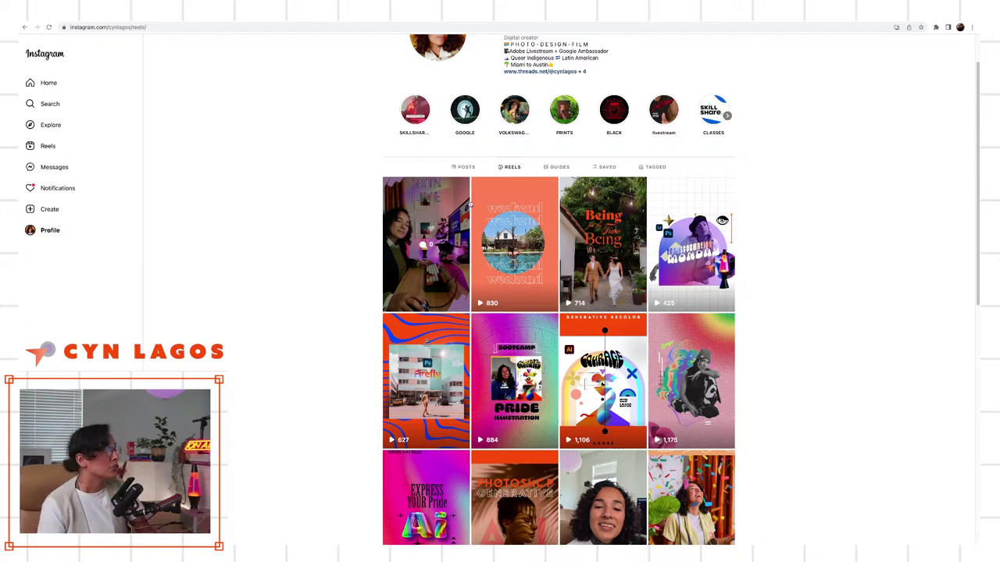
pyautogui.scroll(1, 821, 234)
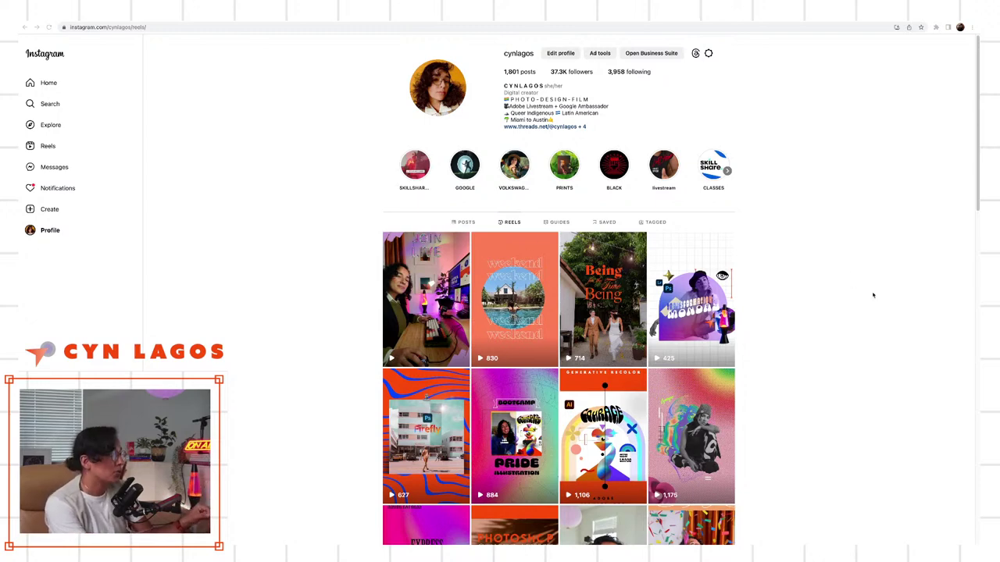
pyautogui.scroll(-2, 874, 295)
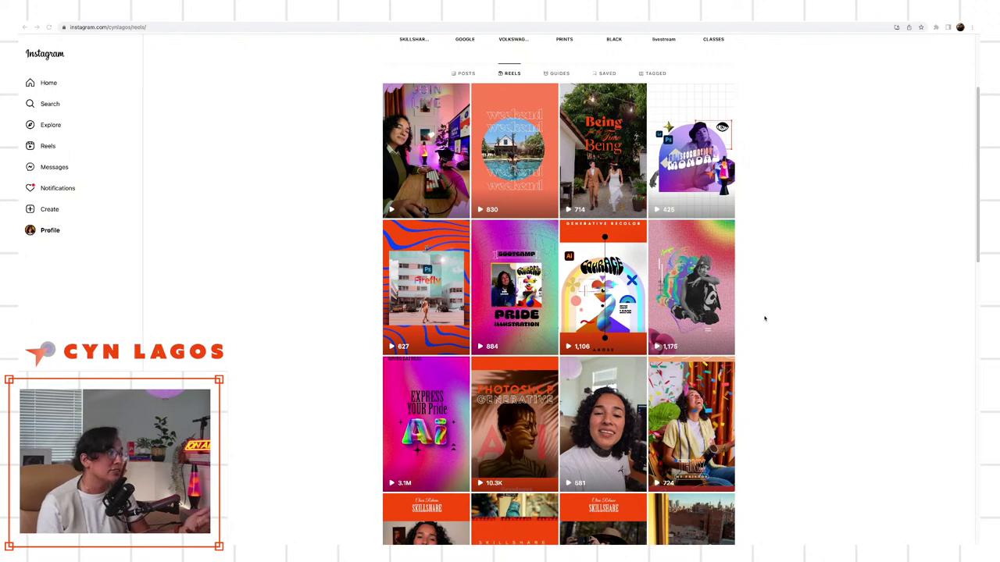
pyautogui.scroll(1, 761, 290)
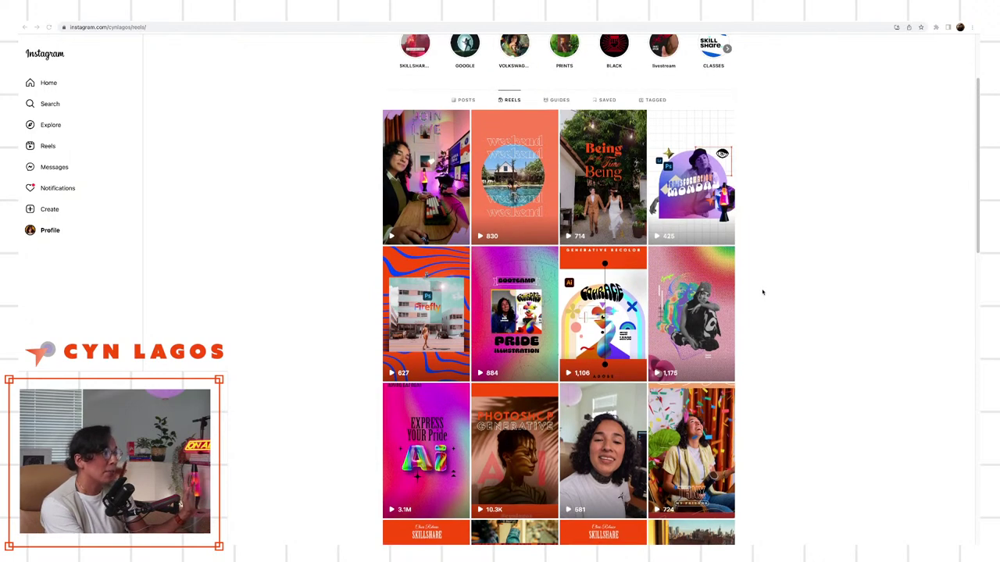
pyautogui.scroll(-1, 762, 292)
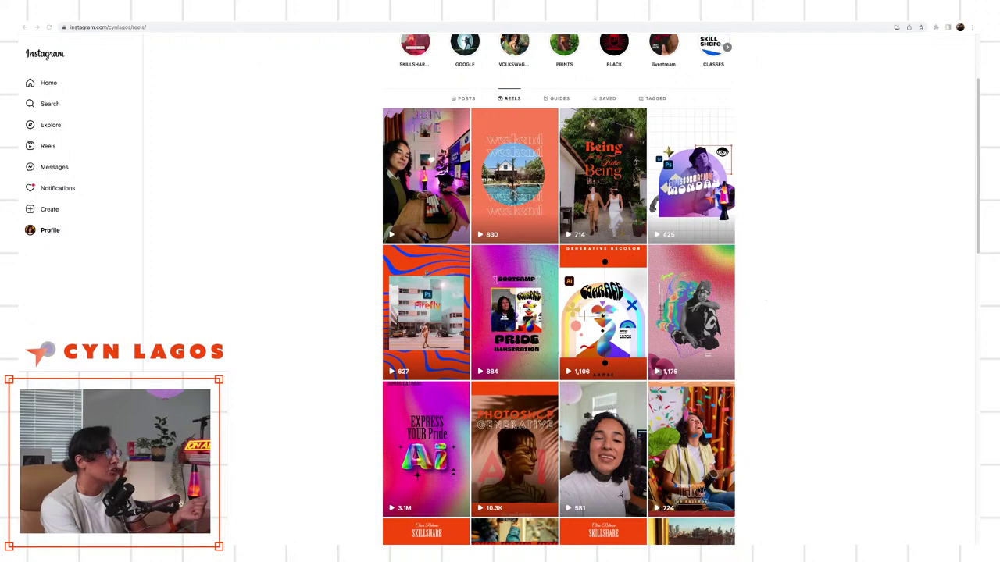
# Watch the 'Being for the Time Being' and Transformation Monday reels, closing each afterwards.
pyautogui.click(634, 205)
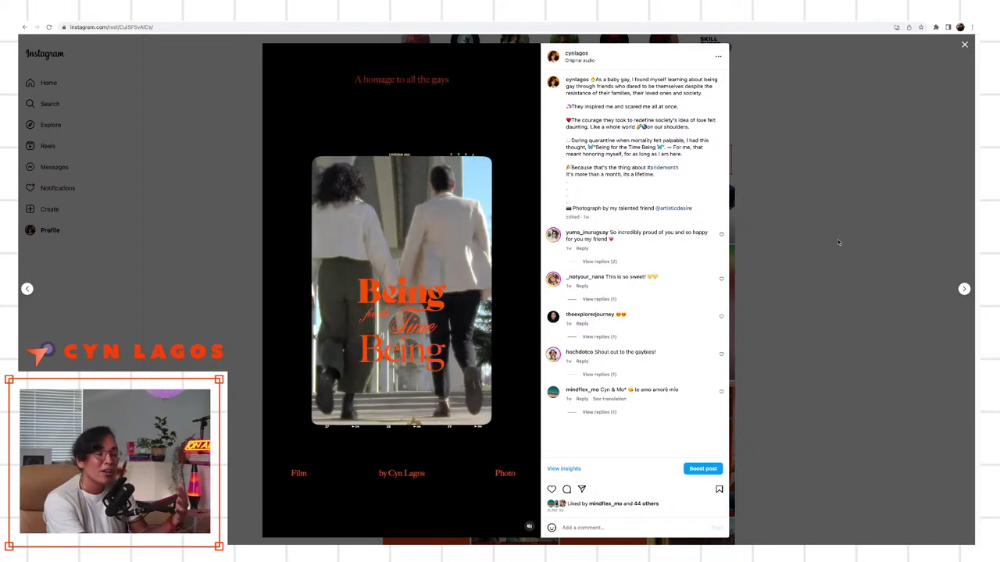
pyautogui.click(839, 243)
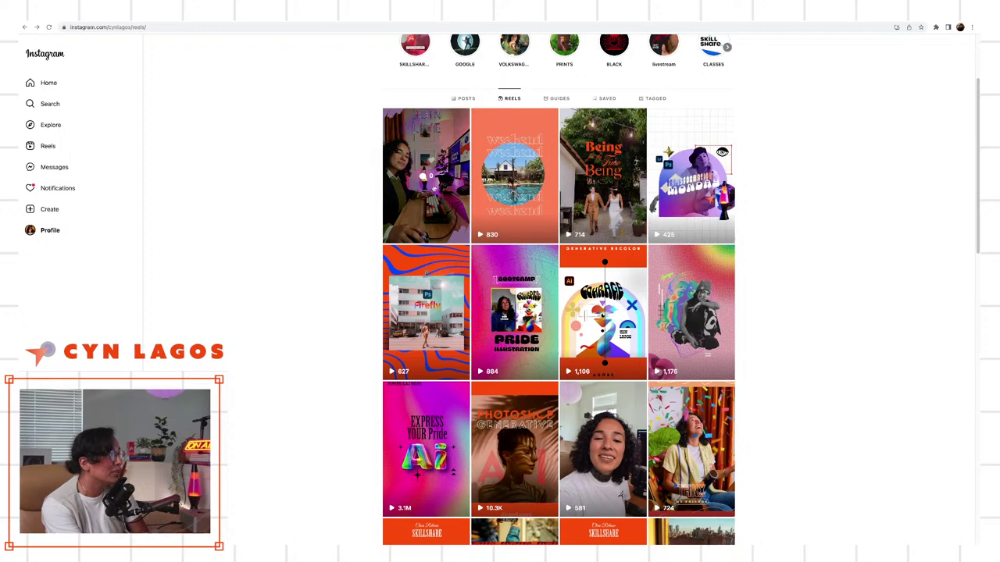
pyautogui.click(449, 215)
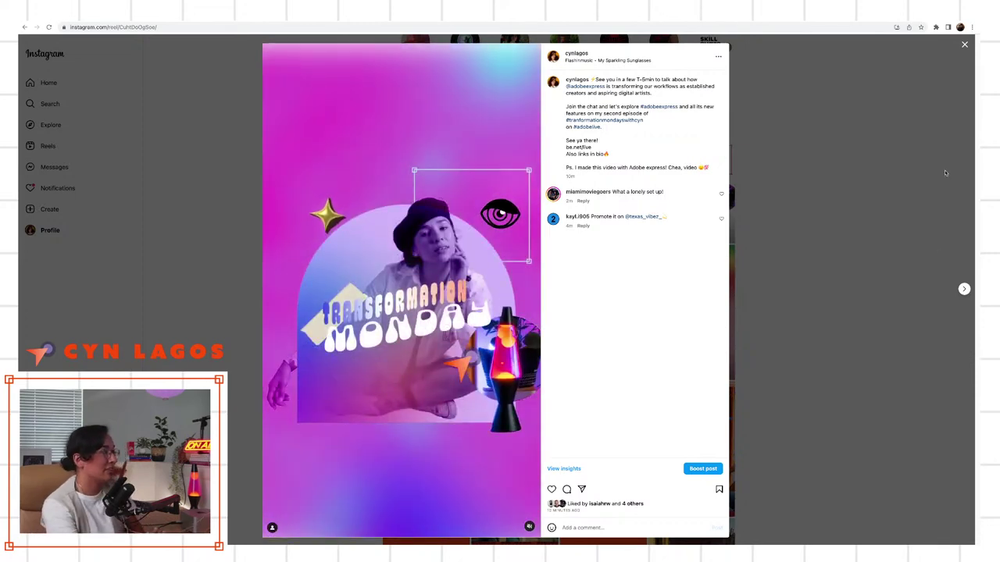
pyautogui.click(869, 300)
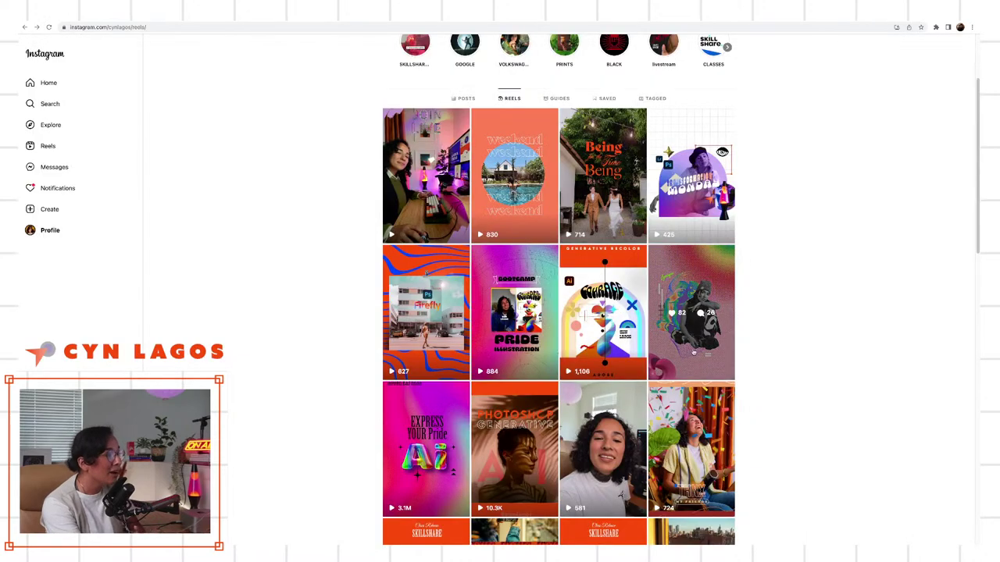
pyautogui.scroll(-2, 695, 365)
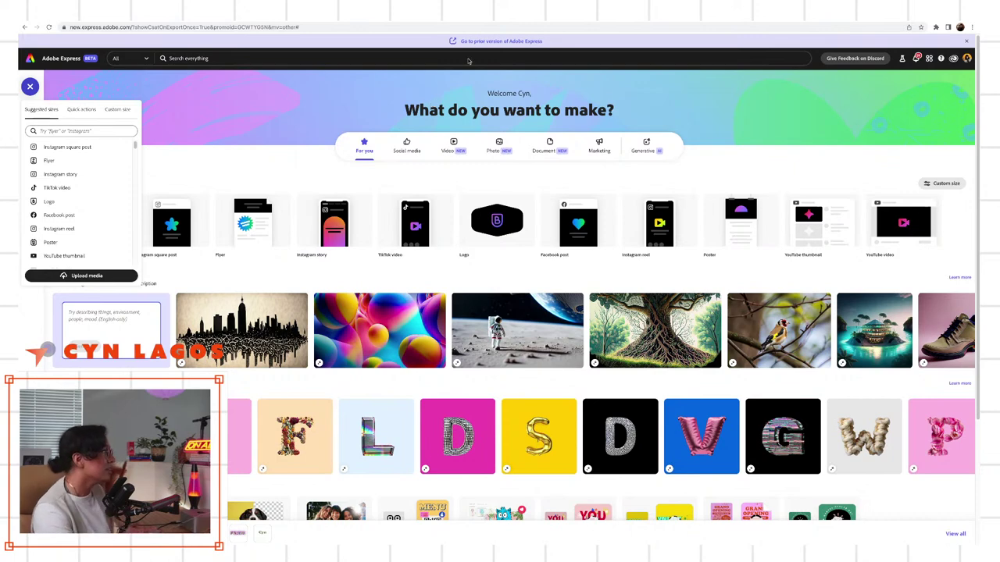
# Close the create panel and browse the Get started templates and home page tools.
pyautogui.click(283, 171)
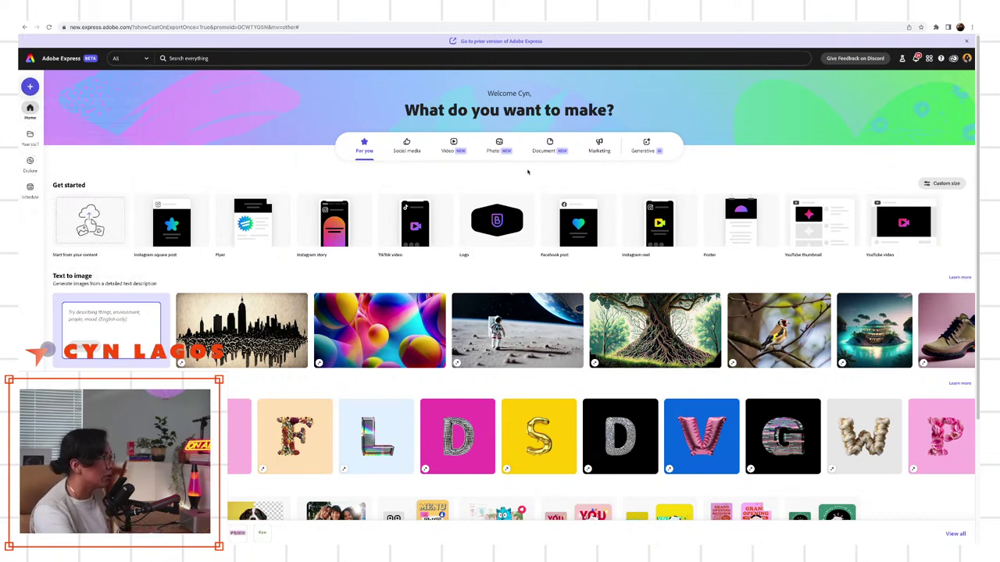
pyautogui.scroll(-1, 562, 234)
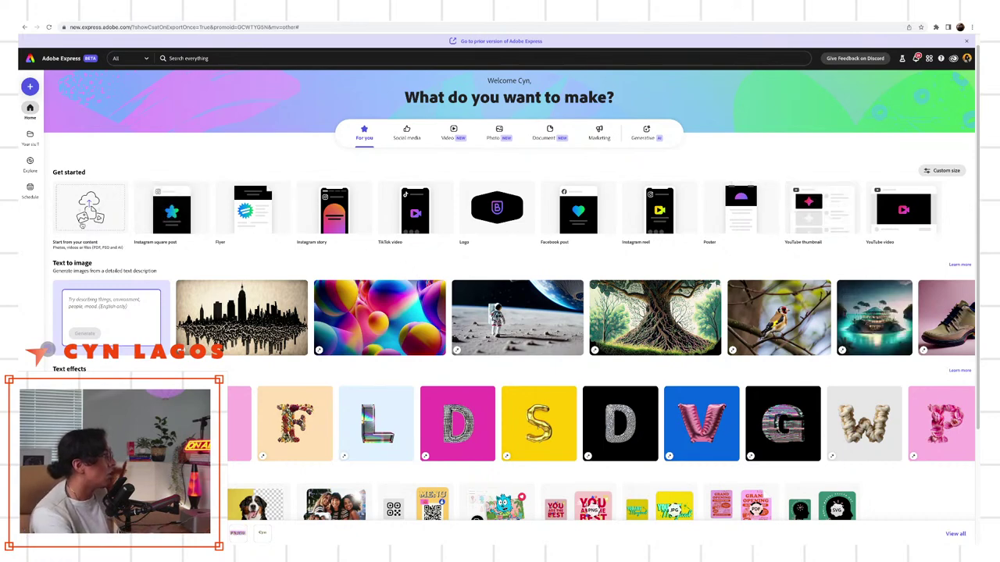
pyautogui.moveTo(352, 225)
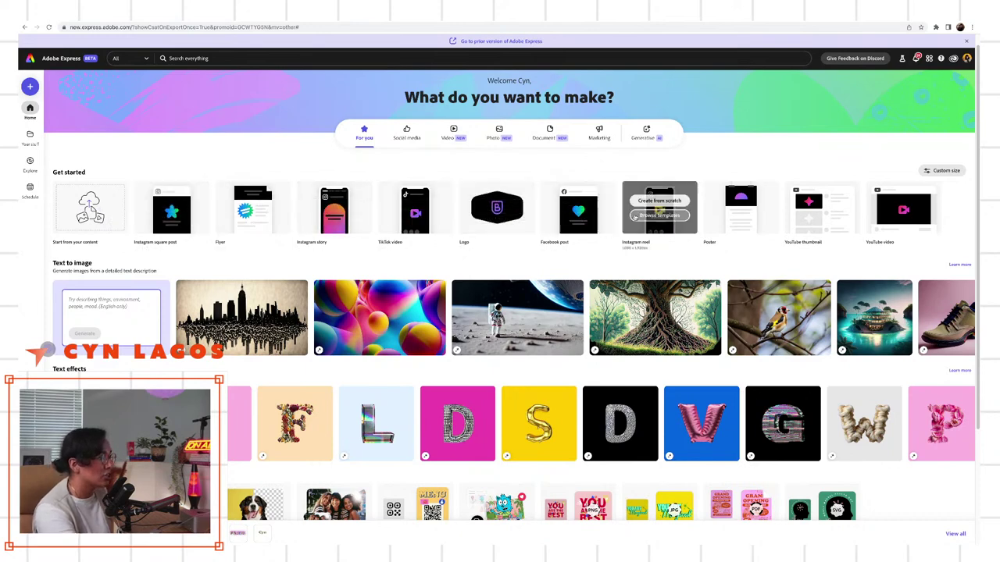
pyautogui.moveTo(245, 216)
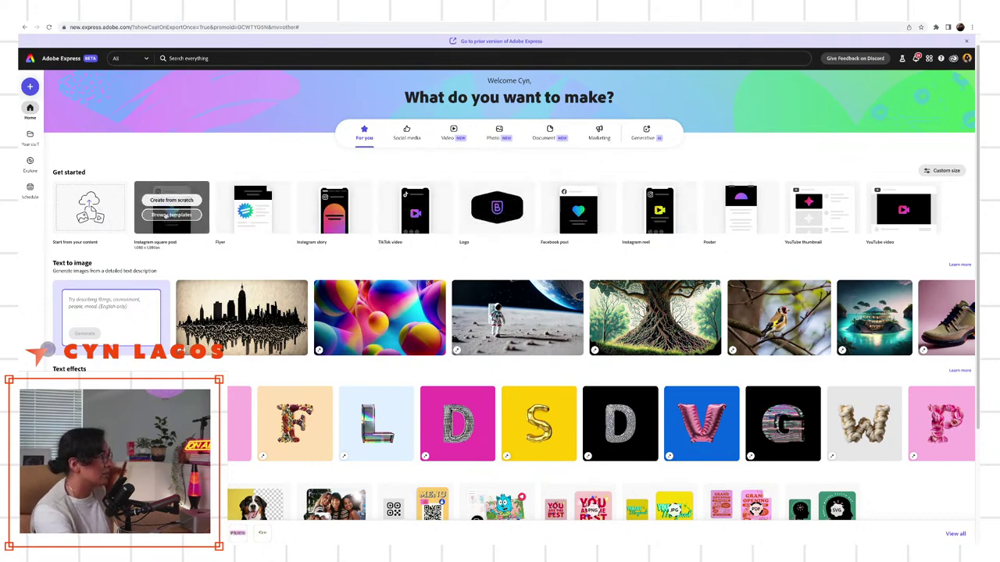
pyautogui.moveTo(173, 235)
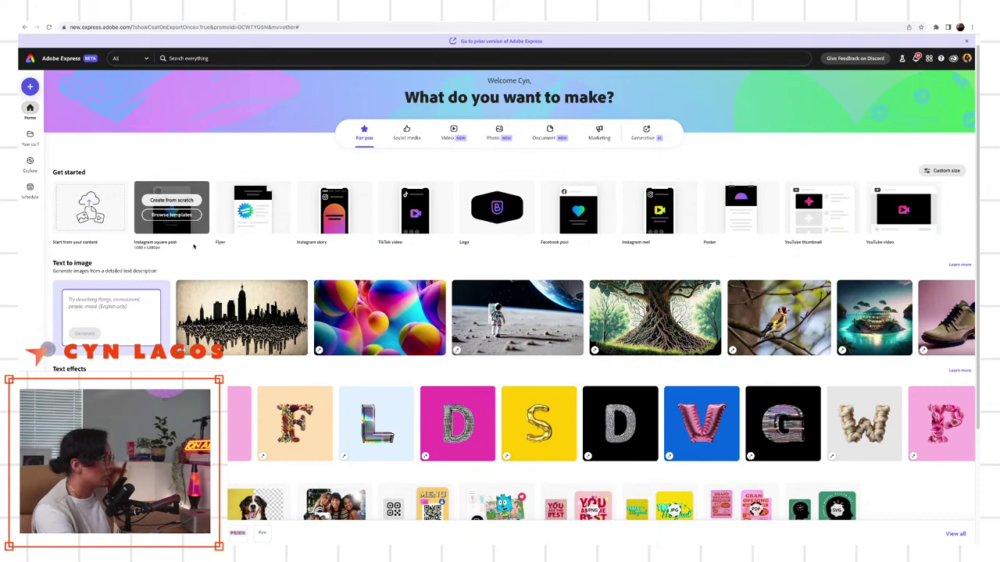
pyautogui.moveTo(232, 242)
pyautogui.moveTo(304, 242)
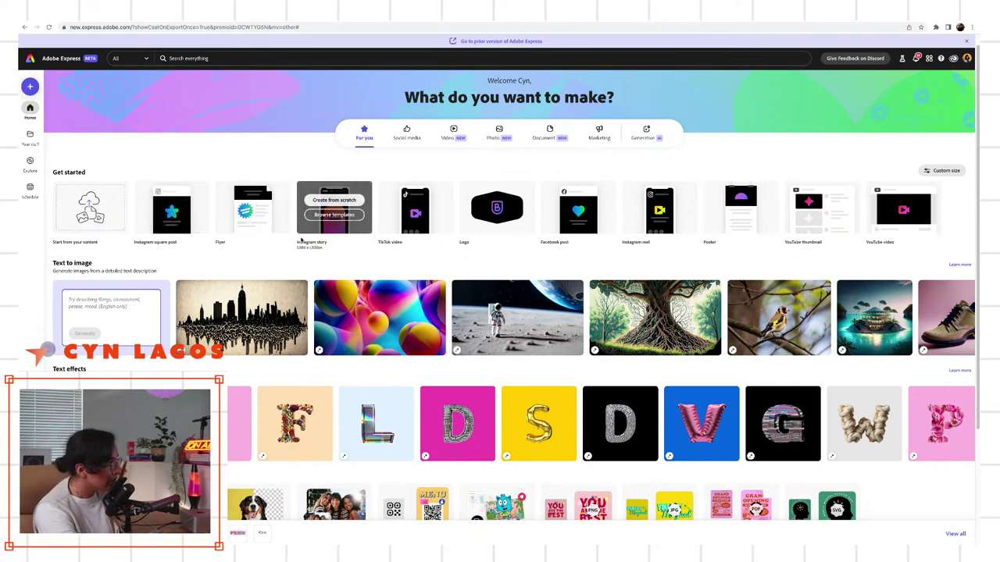
pyautogui.moveTo(406, 234)
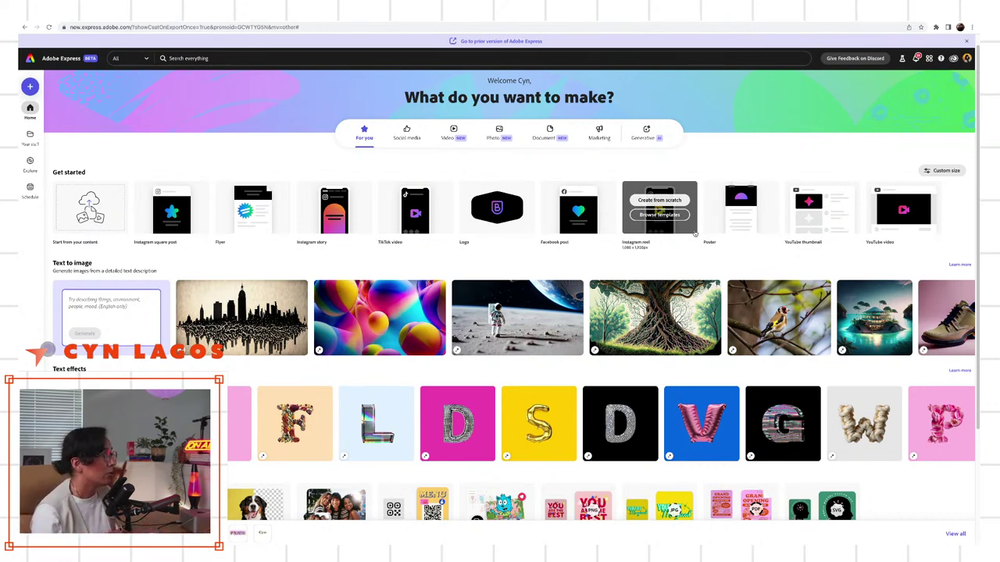
pyautogui.scroll(-3, 117, 321)
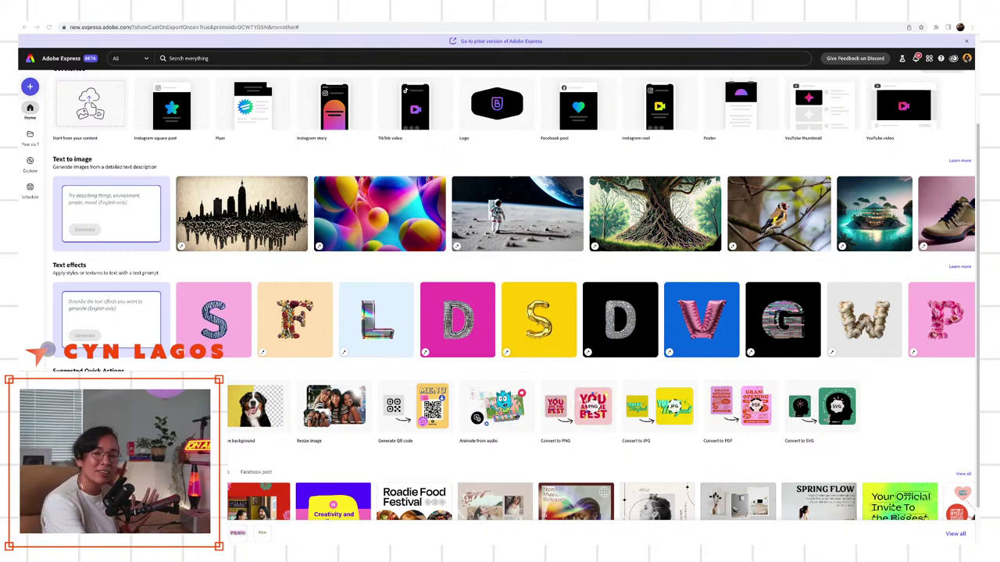
pyautogui.scroll(-1, 665, 412)
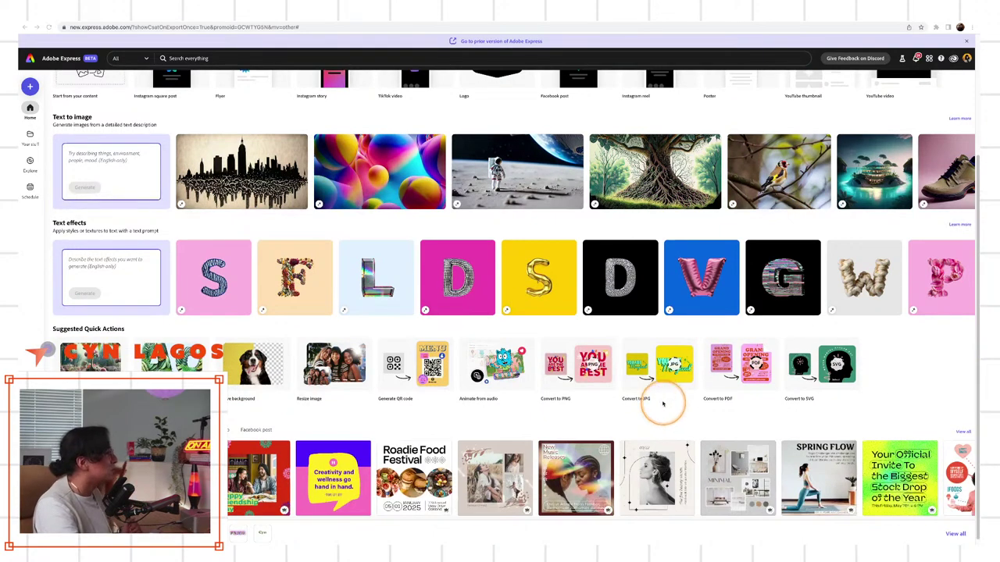
pyautogui.scroll(4, 664, 411)
pyautogui.scroll(-1, 660, 399)
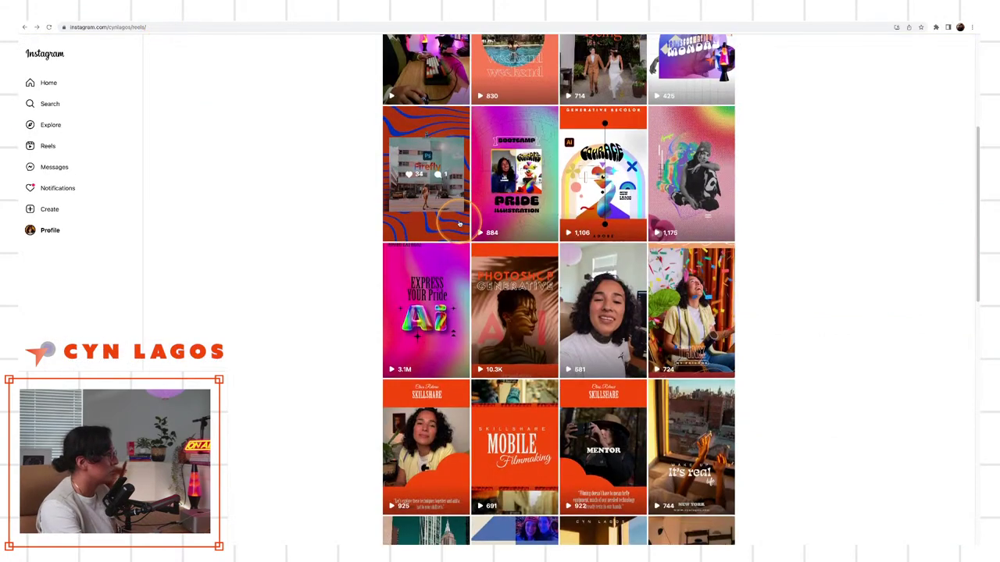
# Play the Join Live reel, close it, and return to Adobe Express.
pyautogui.scroll(3, 458, 173)
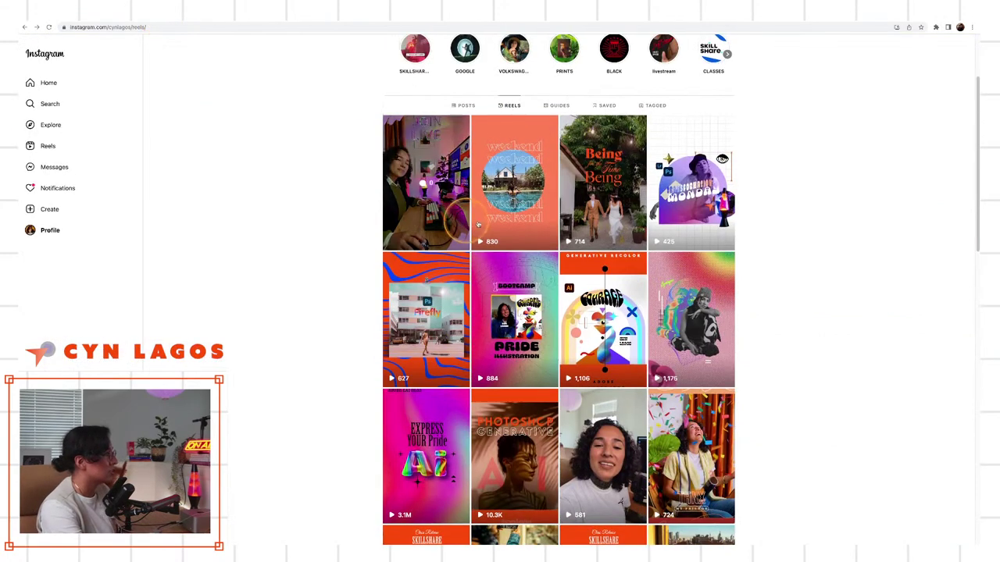
pyautogui.click(460, 180)
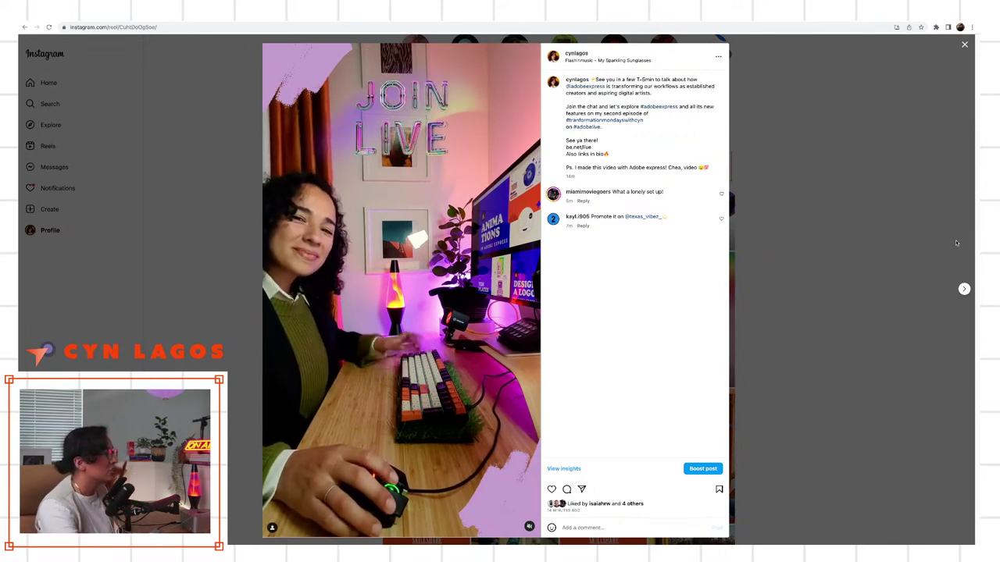
pyautogui.click(902, 243)
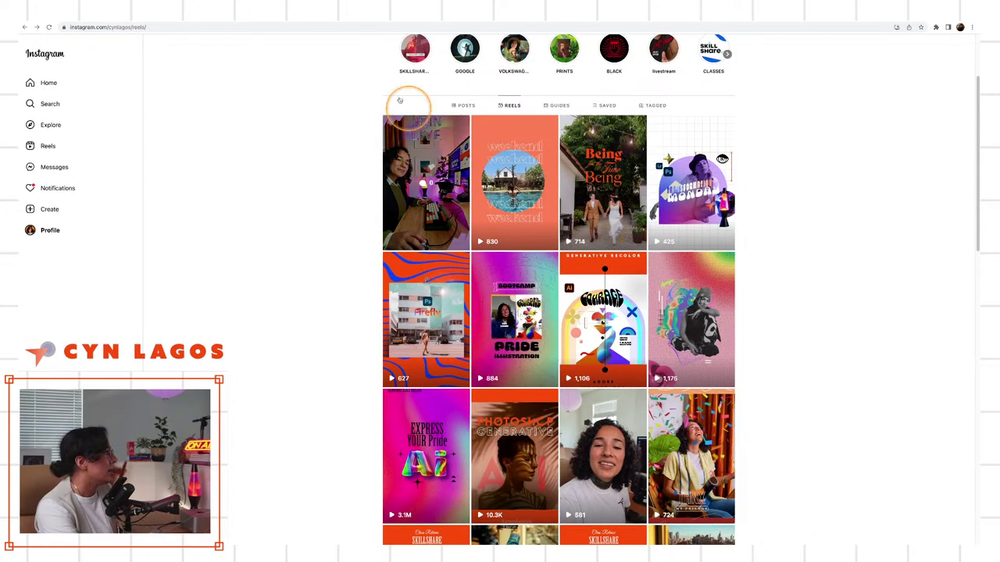
pyautogui.click(264, 17)
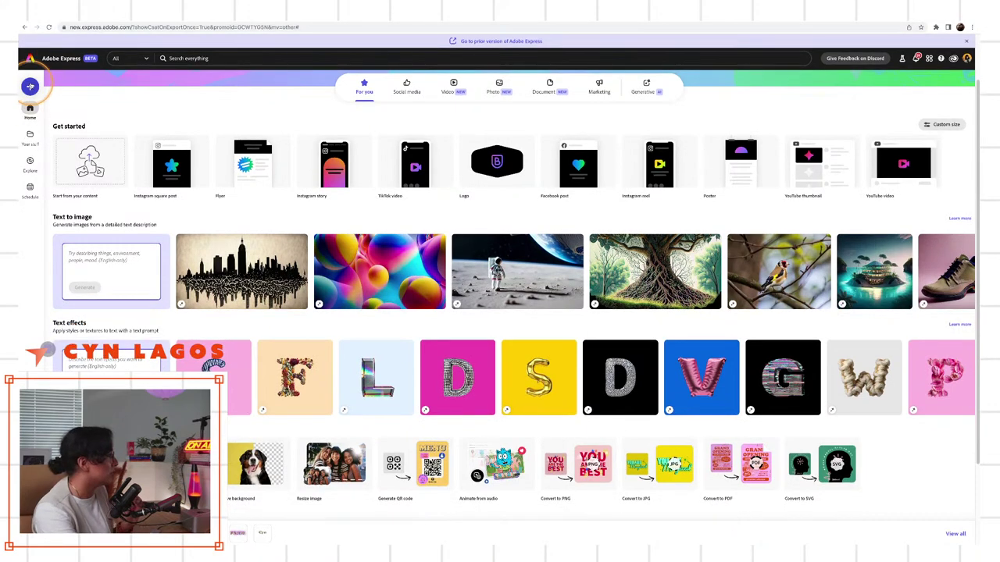
# Open the + create panel, with its suggested sizes and Upload media option.
pyautogui.click(30, 86)
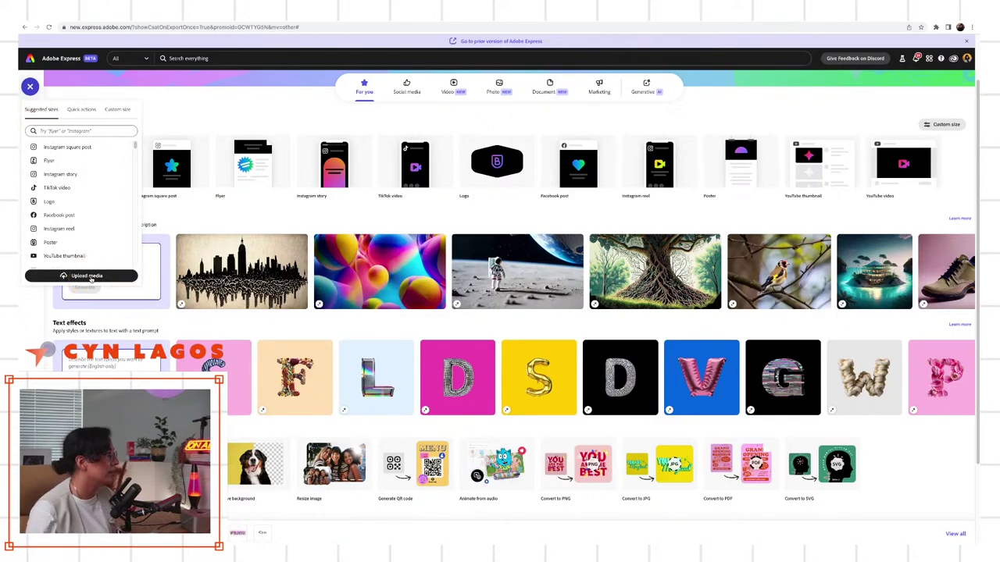
# Start a media upload and navigate the file dialog to the TranformationMonday folder.
pyautogui.click(87, 276)
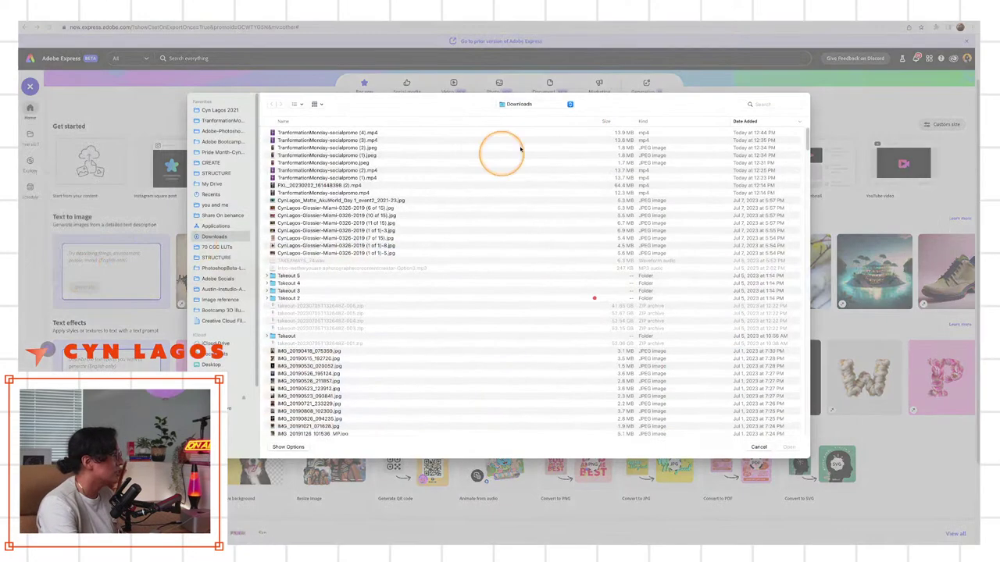
pyautogui.click(533, 103)
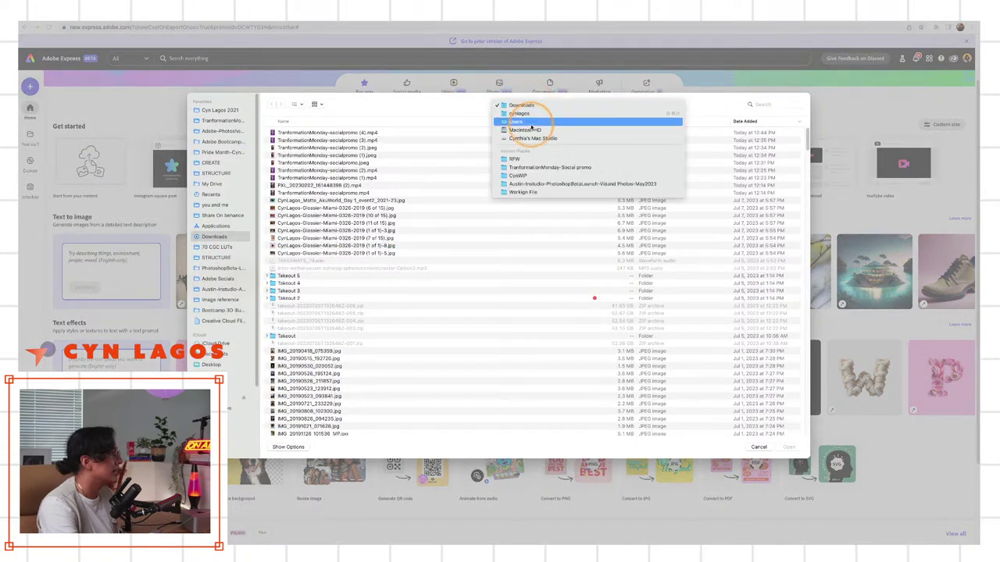
pyautogui.click(524, 159)
pyautogui.click(528, 115)
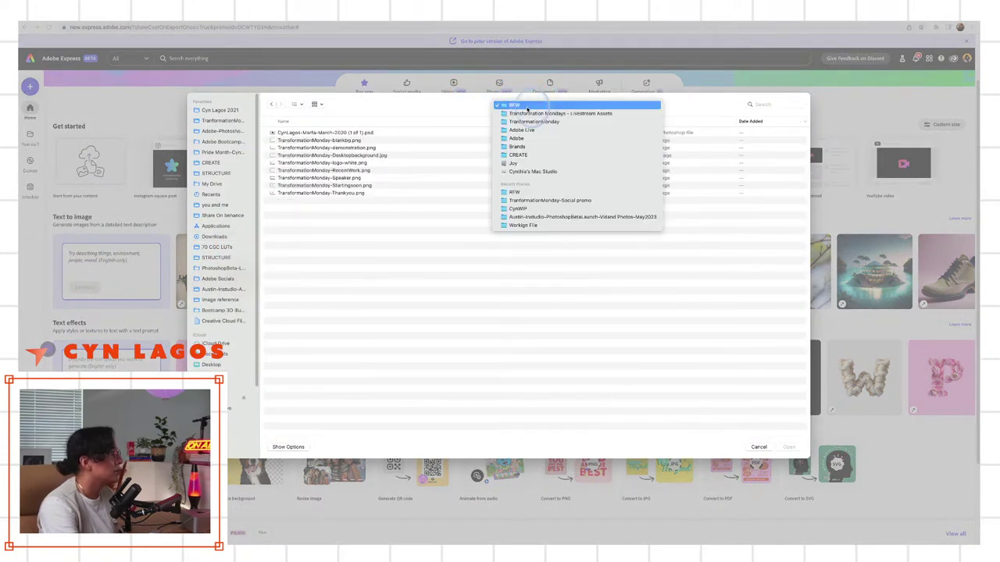
pyautogui.click(530, 114)
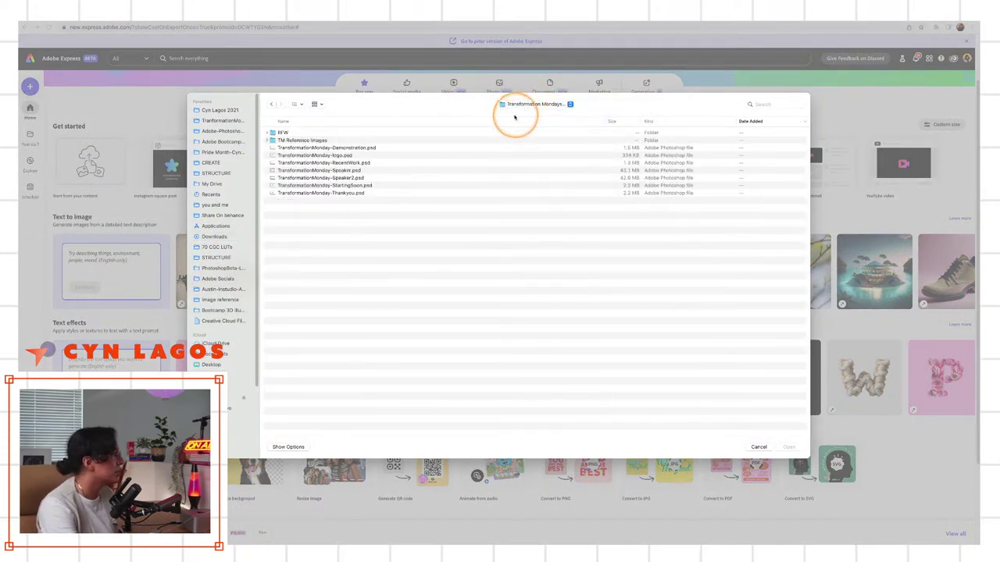
pyautogui.click(268, 134)
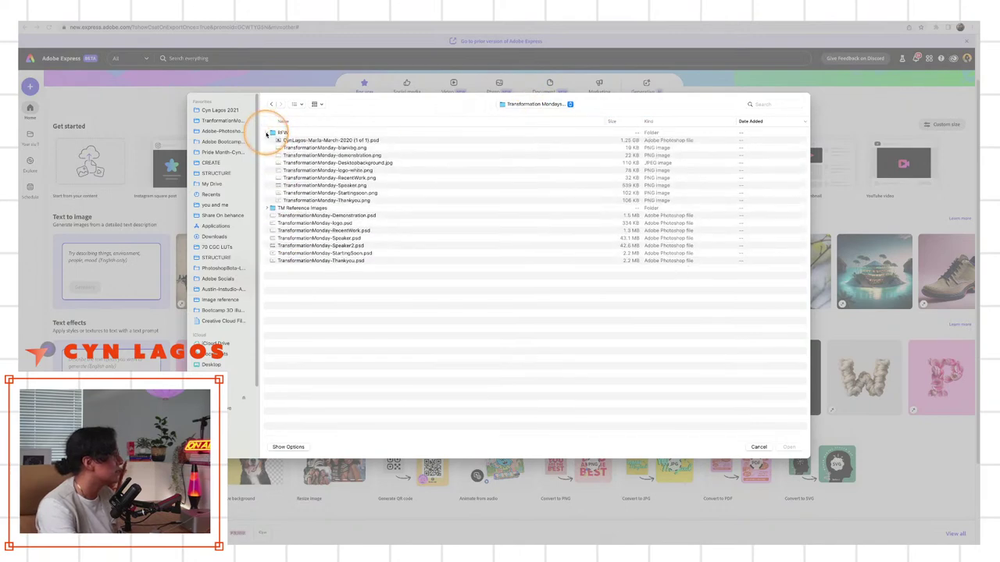
pyautogui.click(533, 104)
pyautogui.click(533, 114)
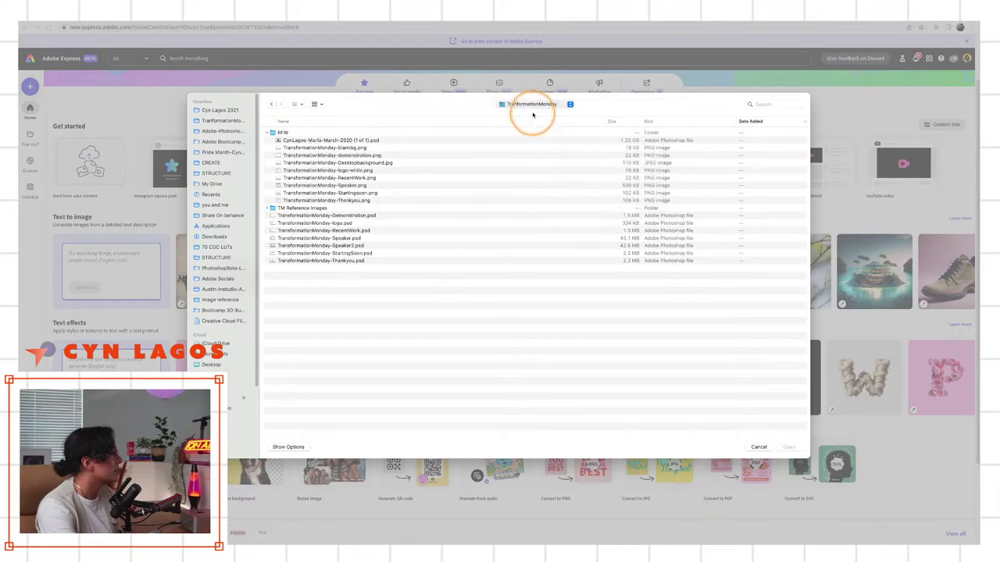
# Open the Social promo folder and preview TranformationMonday-socialpromo.psd in Quick Look.
pyautogui.doubleClick(343, 148)
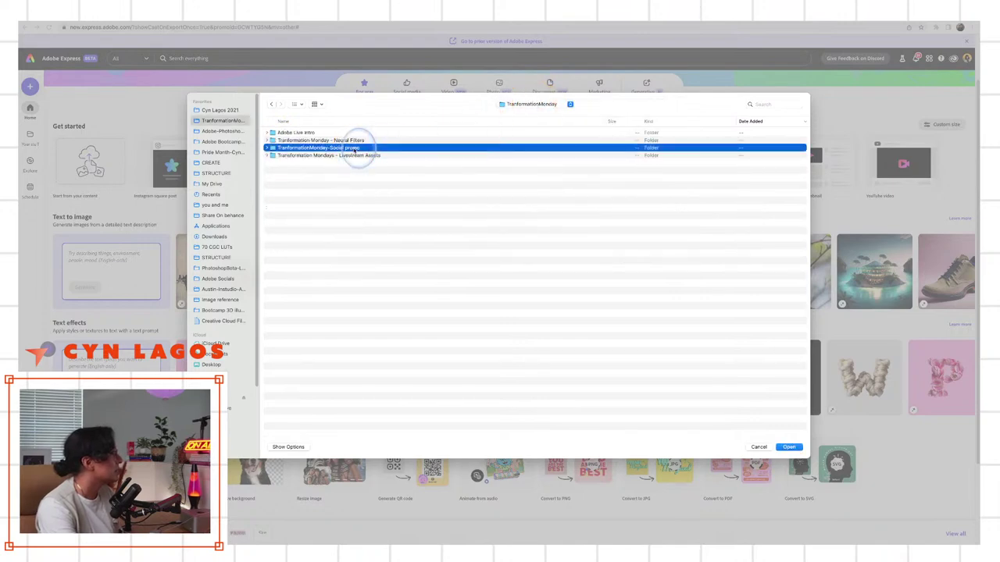
pyautogui.click(332, 170)
pyautogui.click(352, 178)
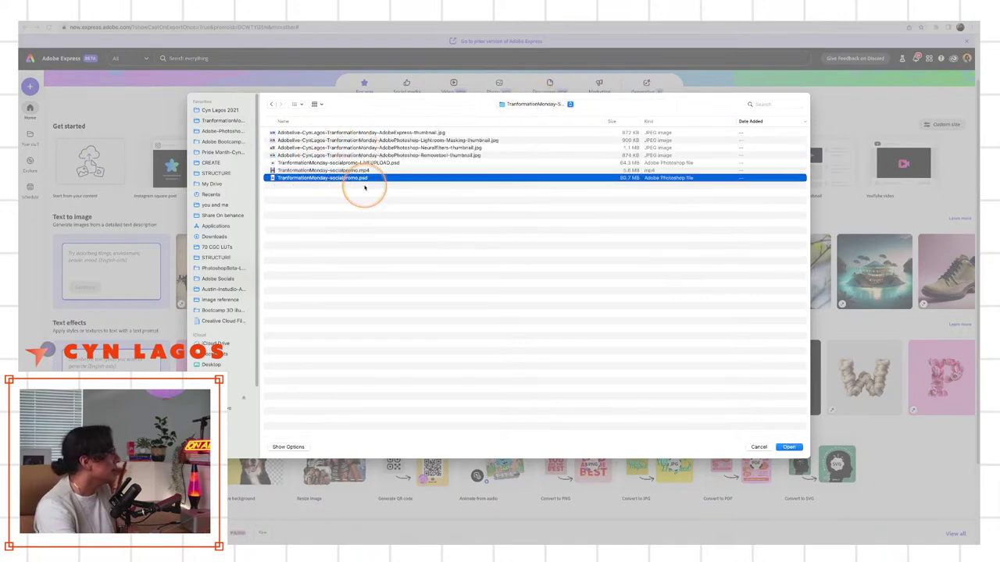
pyautogui.press('space')
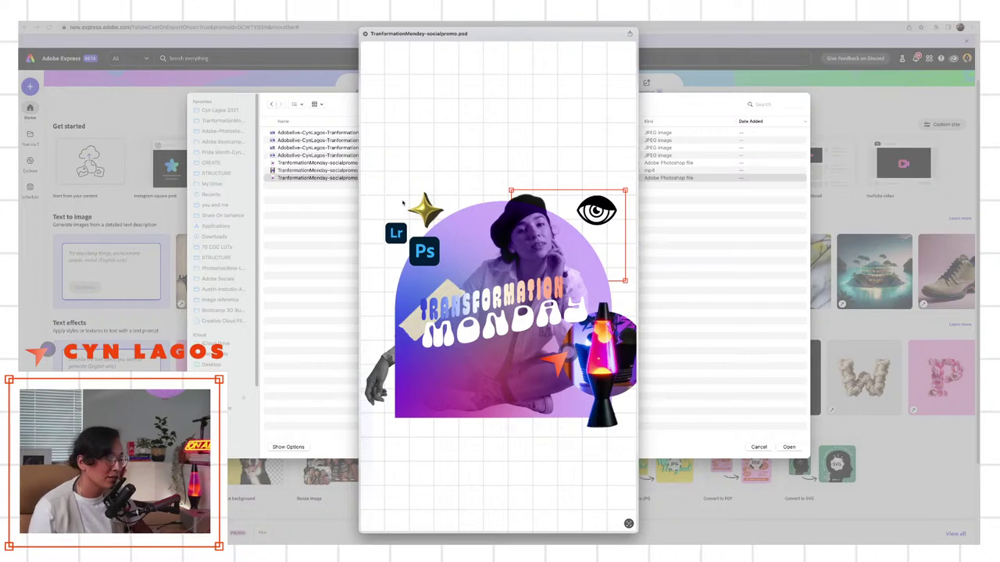
# Close the preview and upload TranformationMonday-socialpromo.psd.
pyautogui.click(365, 34)
pyautogui.click(783, 447)
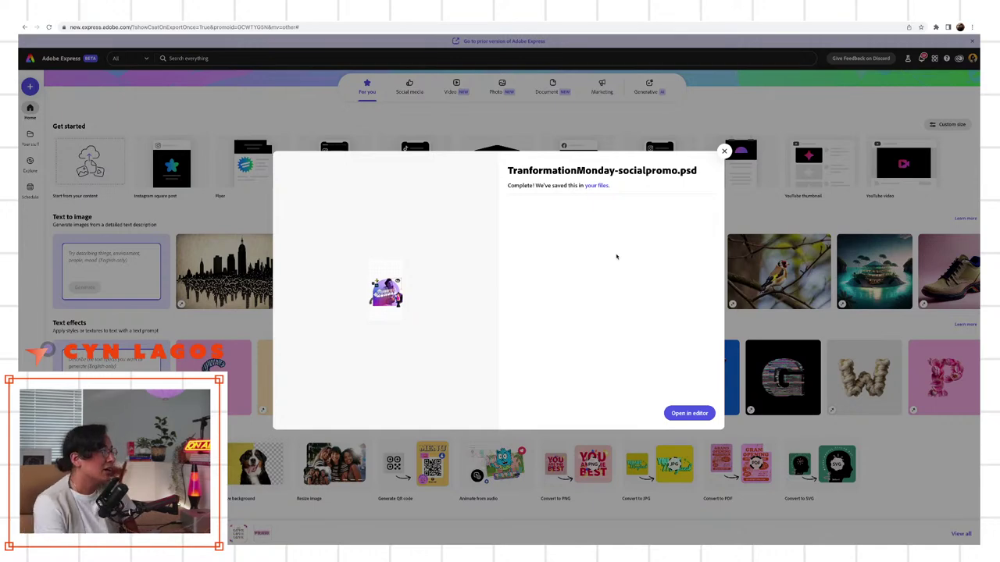
# Open the uploaded PSD in the editor and drag the purple gradient image onto the page.
pyautogui.click(690, 414)
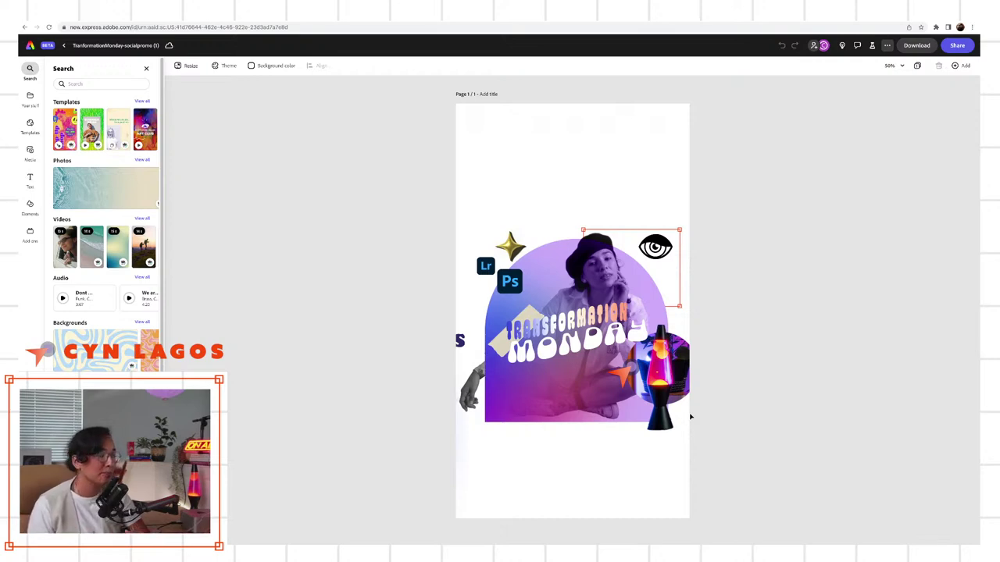
pyautogui.click(459, 342)
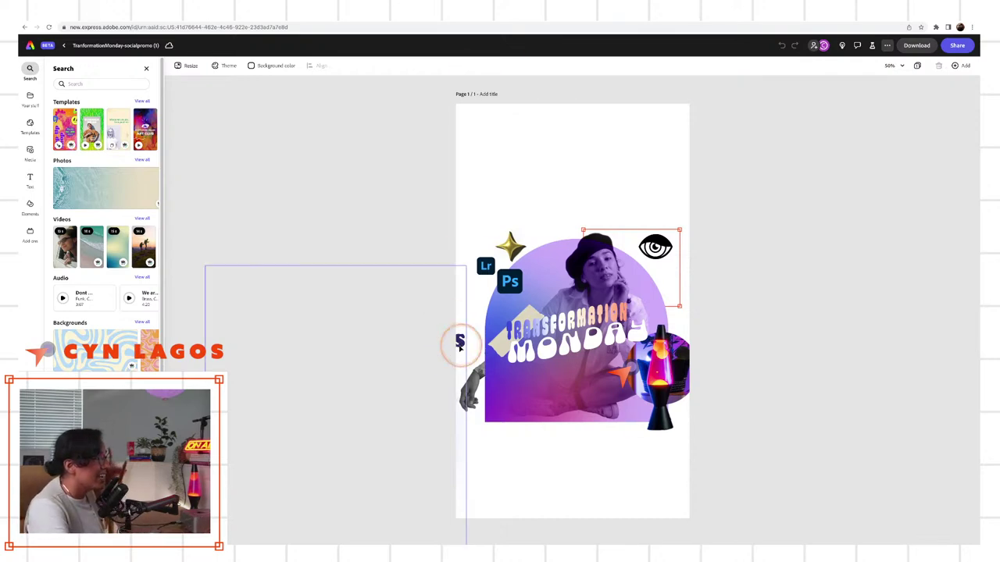
pyautogui.moveTo(460, 342); pyautogui.dragTo(677, 329)
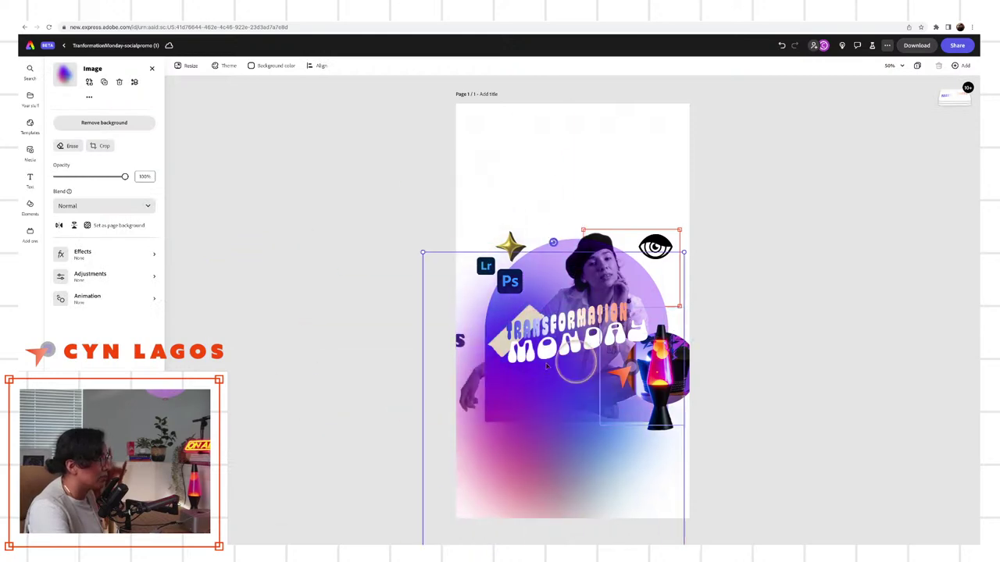
pyautogui.click(404, 341)
pyautogui.moveTo(455, 359); pyautogui.dragTo(547, 273)
# Shift the gradient right to uncover the title and snap the faint background to the page.
pyautogui.click(458, 343)
pyautogui.click(458, 344)
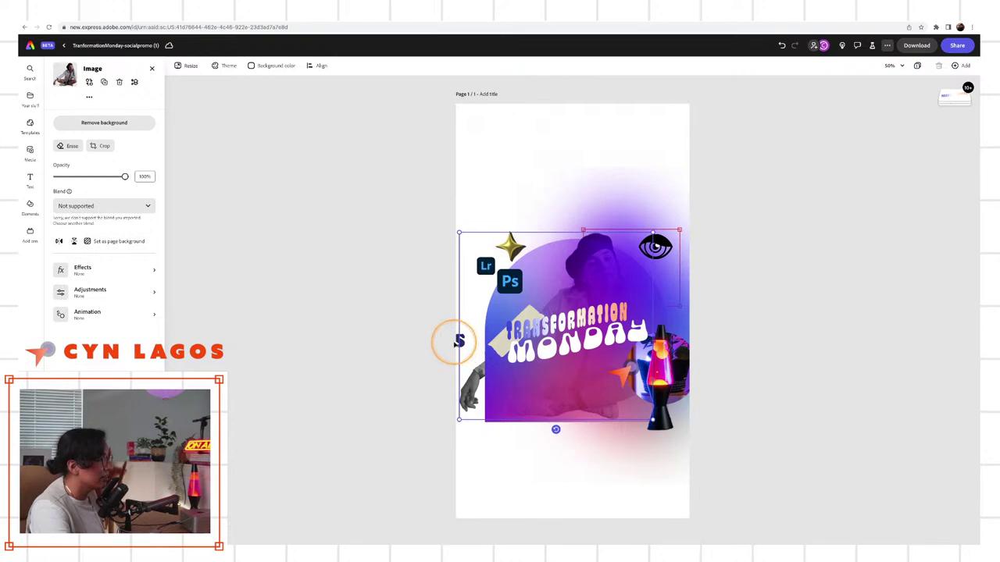
pyautogui.click(458, 342)
pyautogui.click(459, 342)
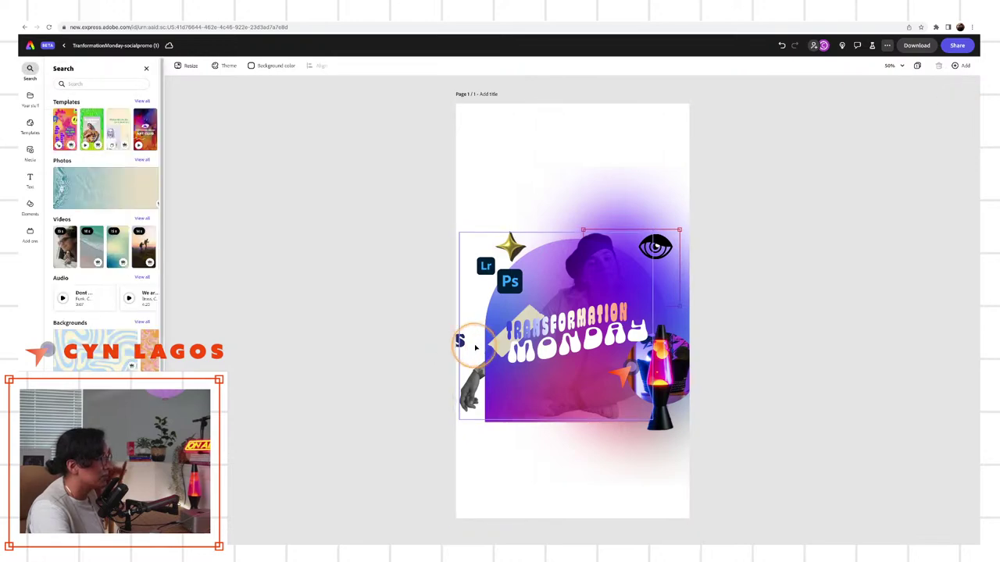
pyautogui.click(501, 355)
pyautogui.moveTo(574, 458); pyautogui.dragTo(527, 441)
pyautogui.click(460, 341)
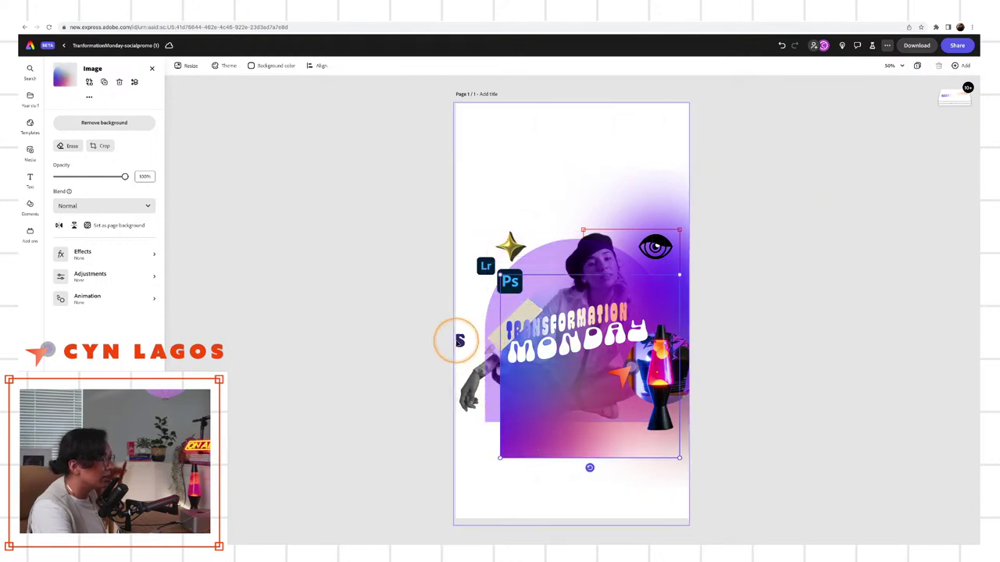
pyautogui.moveTo(460, 341); pyautogui.dragTo(466, 337)
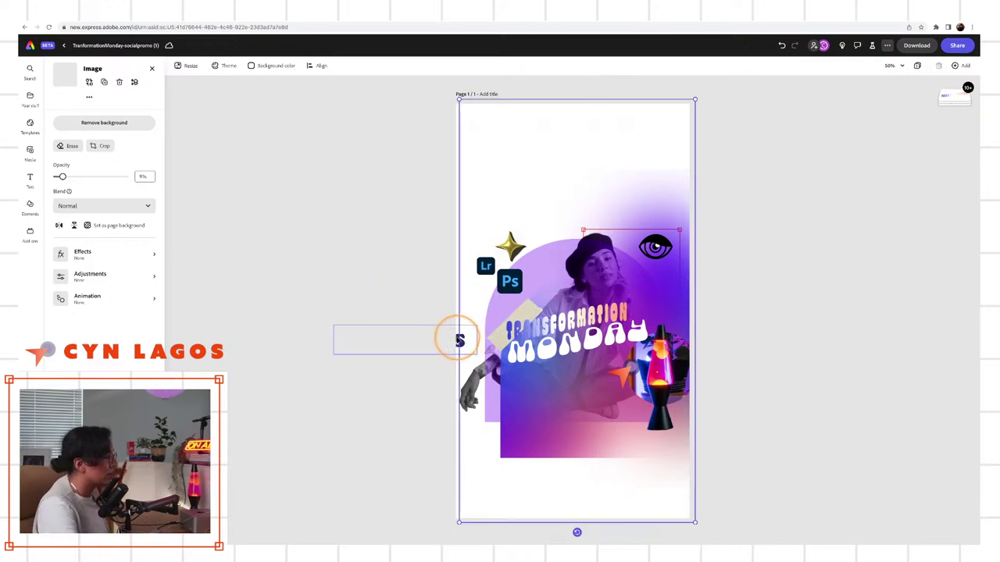
# Drag the off-page Mondays text to the top of the page.
pyautogui.press('Escape')
pyautogui.click(460, 340)
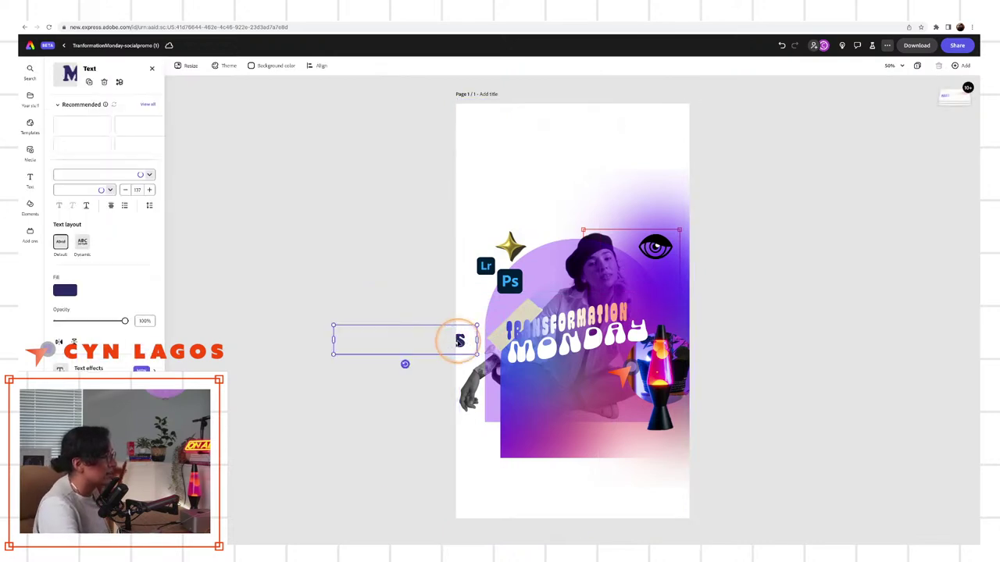
pyautogui.moveTo(460, 340); pyautogui.dragTo(632, 170)
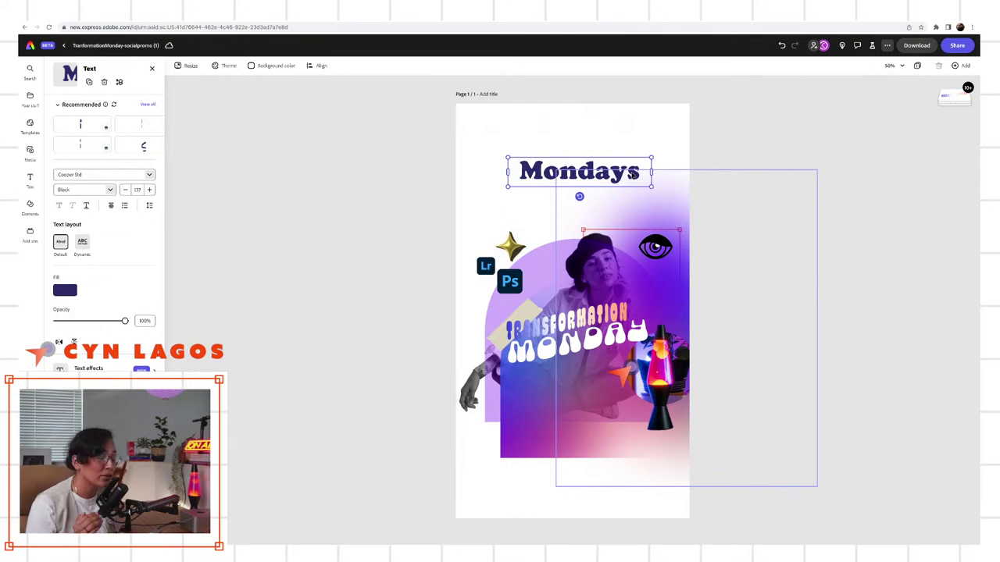
# In the Layers panel, select the Mondays text layer and delete it.
pyautogui.click(973, 116)
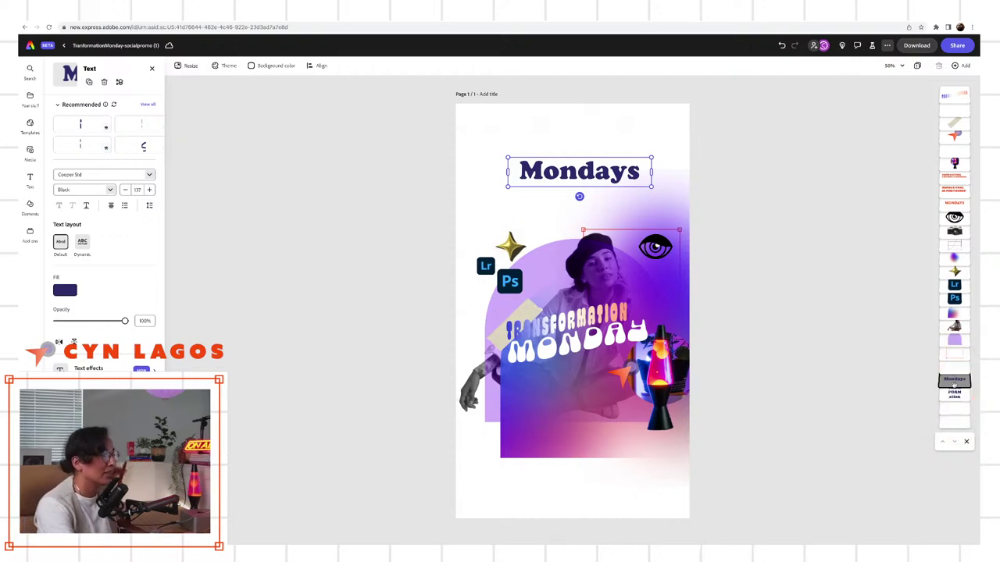
pyautogui.click(627, 162)
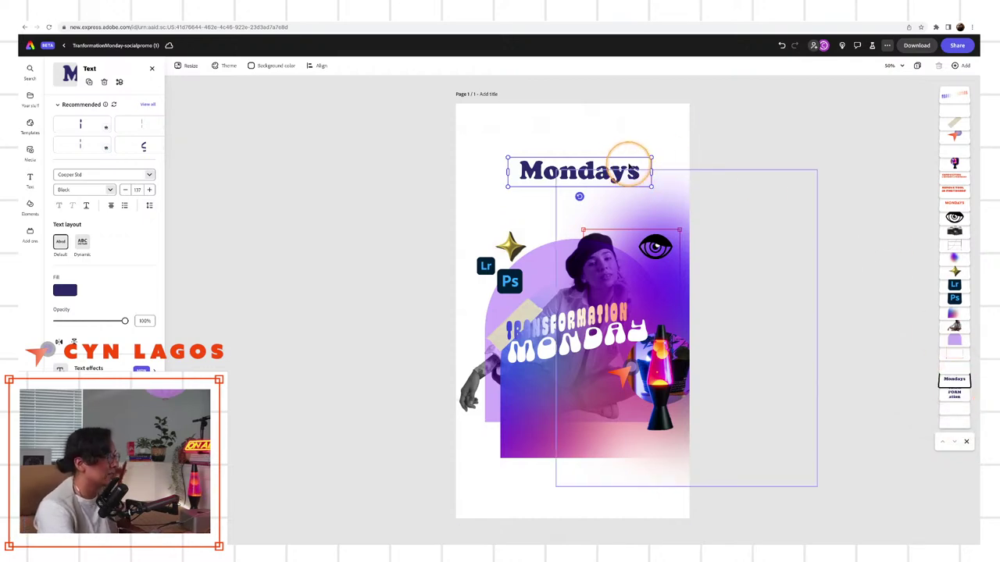
pyautogui.click(617, 165)
pyautogui.click(571, 170)
pyautogui.click(570, 170)
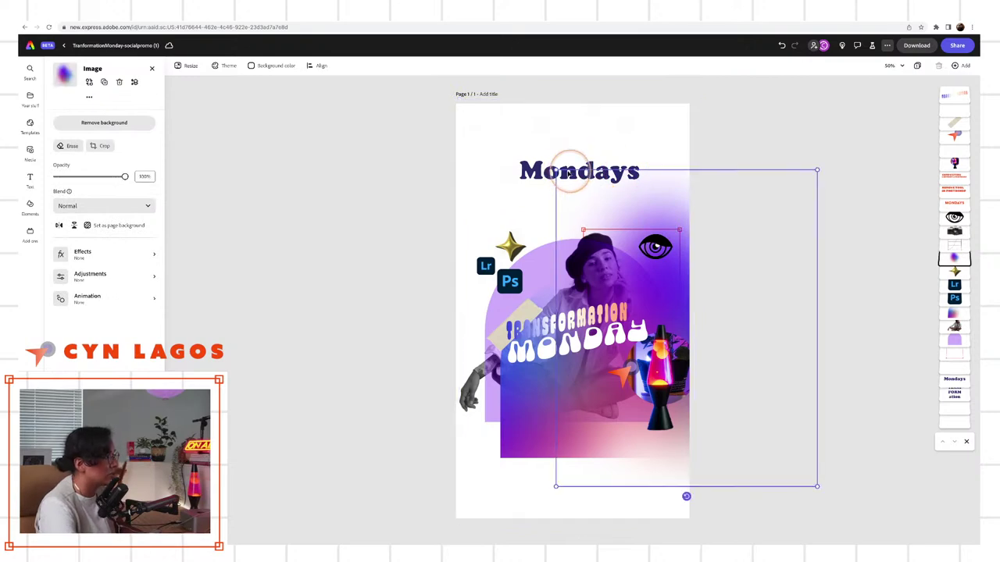
pyautogui.click(534, 170)
pyautogui.click(560, 168)
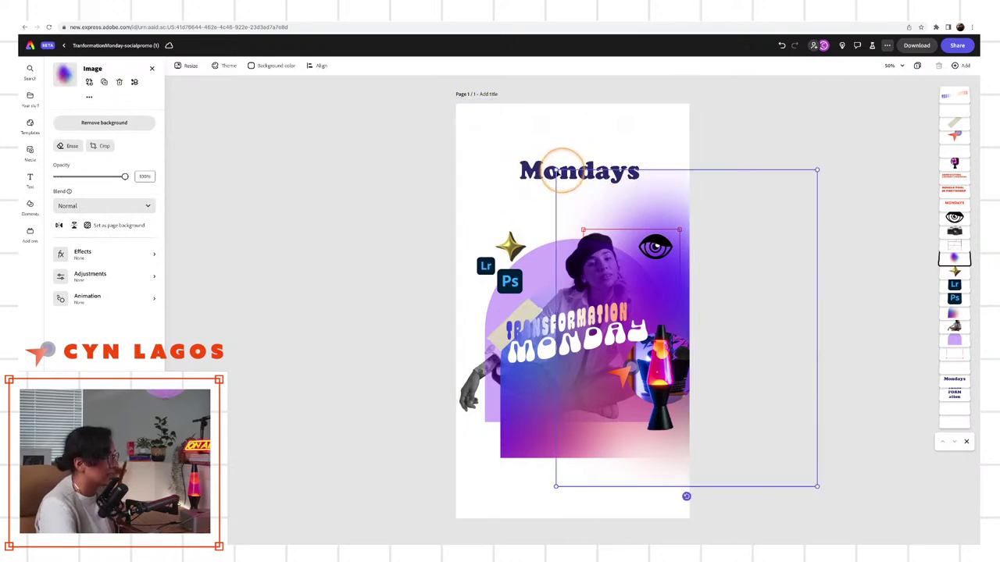
pyautogui.click(535, 171)
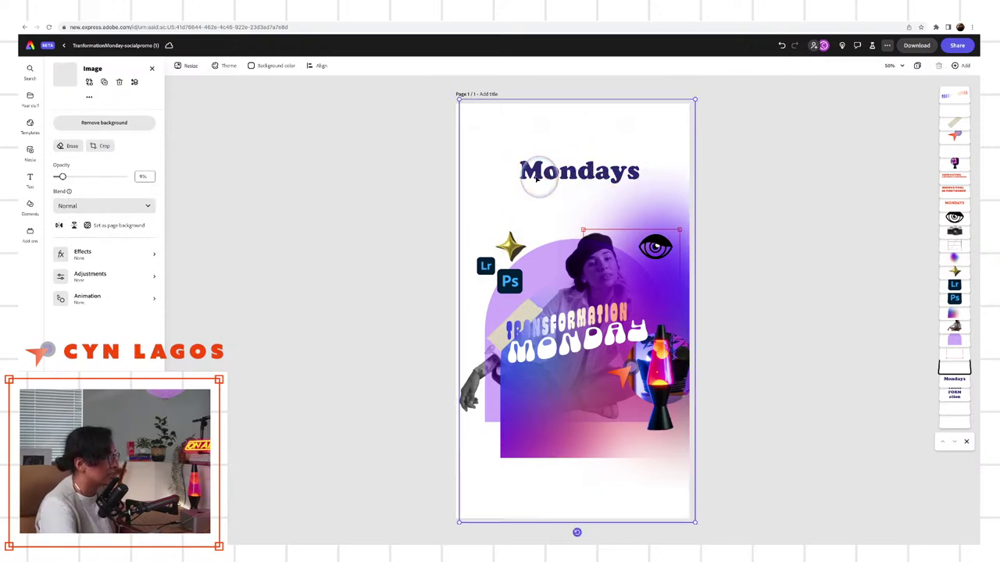
pyautogui.click(955, 379)
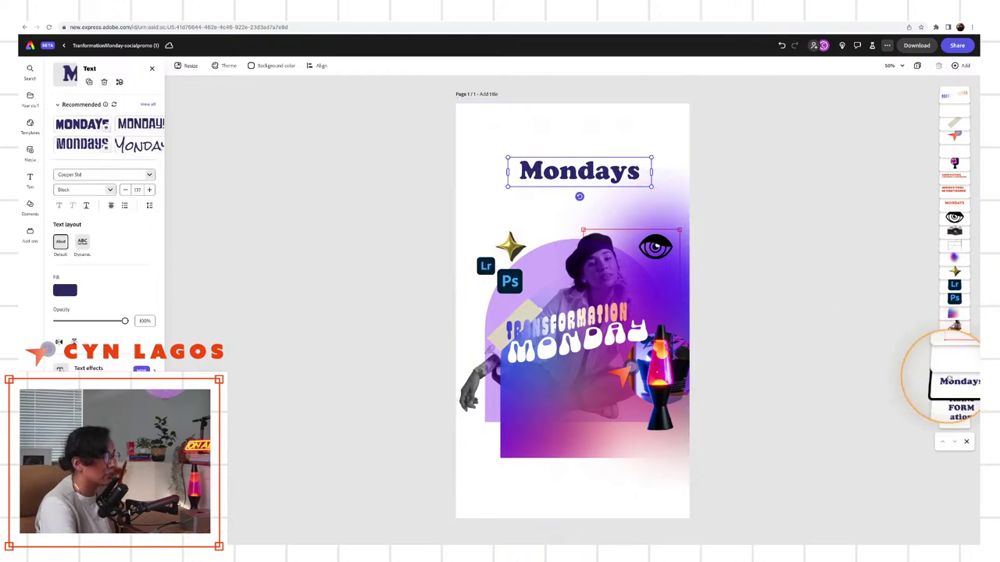
pyautogui.press('Delete')
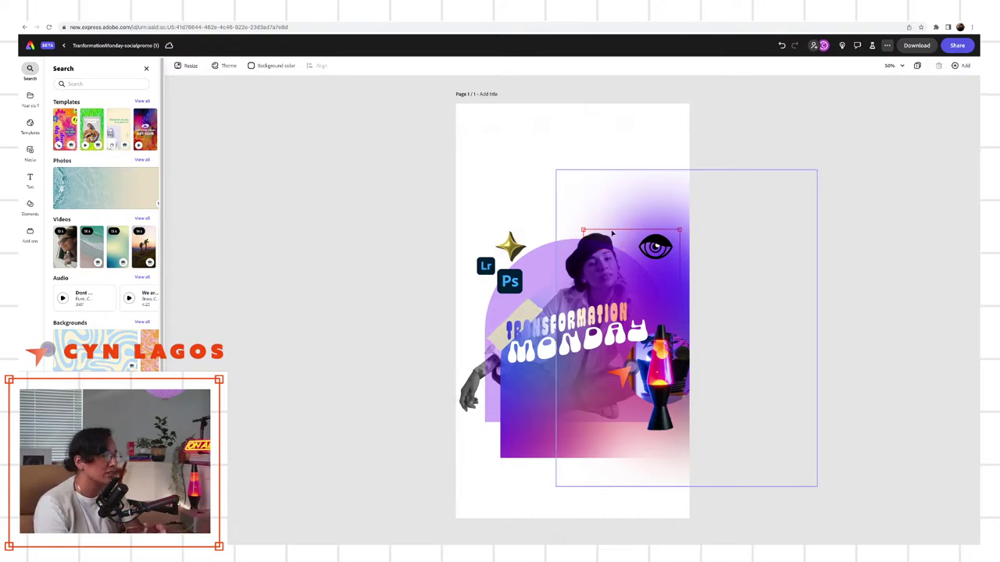
# Move the purple gradient up behind the portrait and enlarge the eye frame up and left.
pyautogui.moveTo(663, 201); pyautogui.dragTo(674, 328)
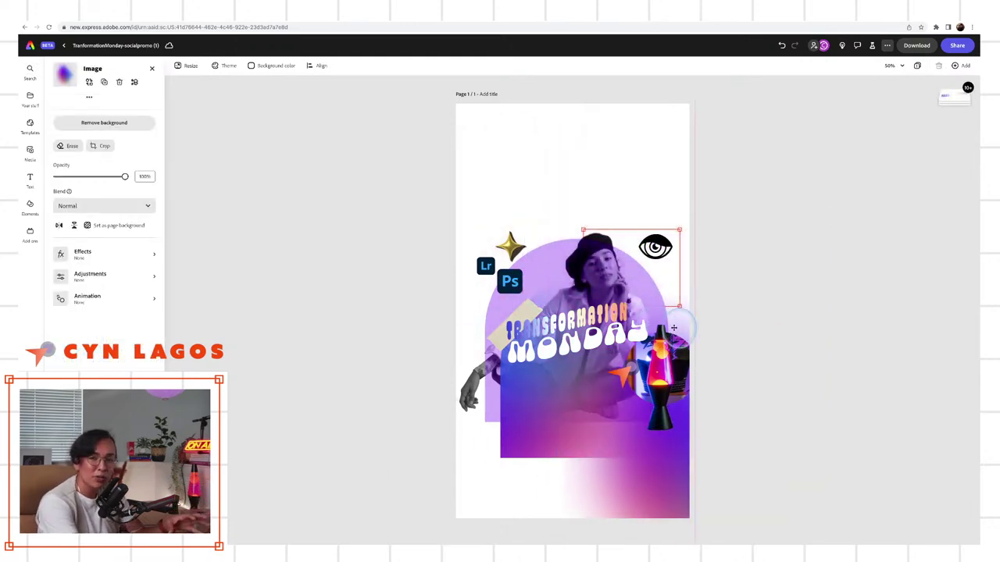
pyautogui.click(506, 401)
pyautogui.moveTo(506, 401); pyautogui.dragTo(495, 385)
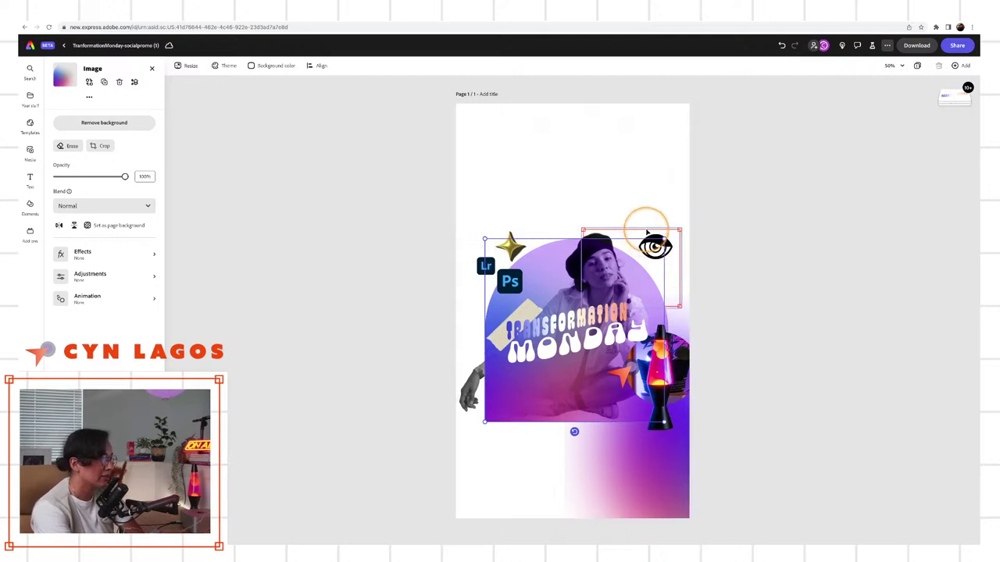
pyautogui.click(597, 230)
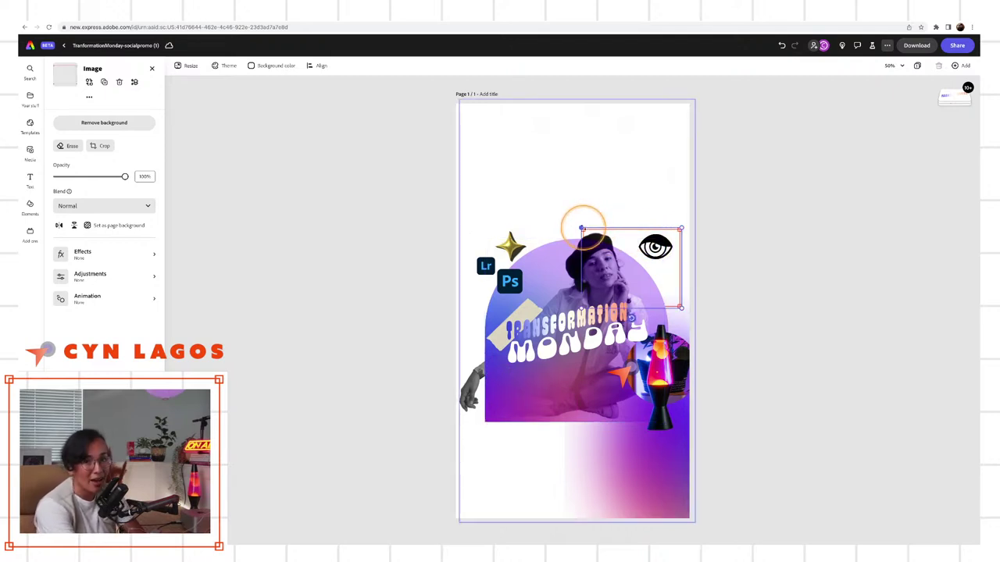
pyautogui.moveTo(582, 229); pyautogui.dragTo(553, 206)
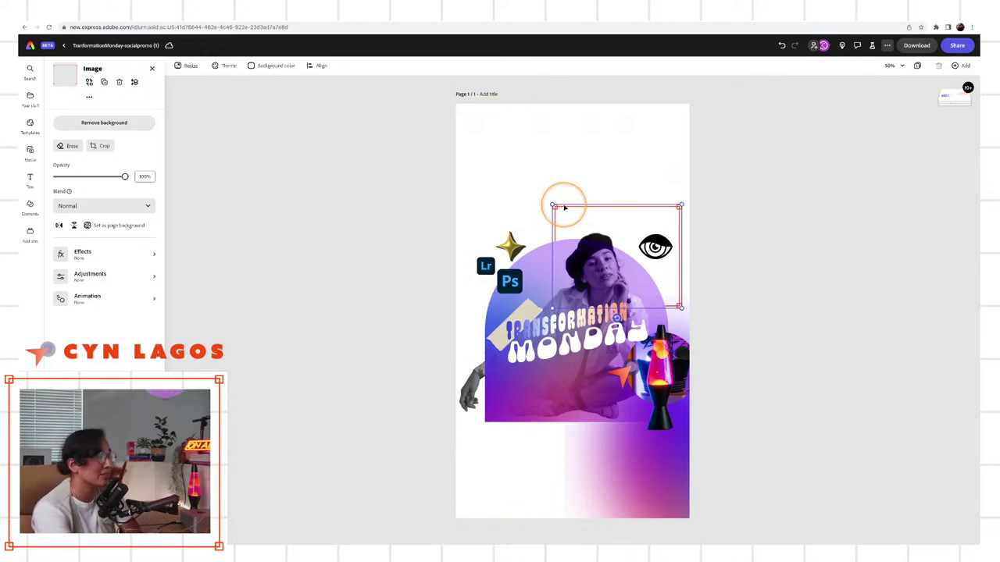
# Delete the Lr icon and move the Ps icon into its spot.
pyautogui.click(510, 282)
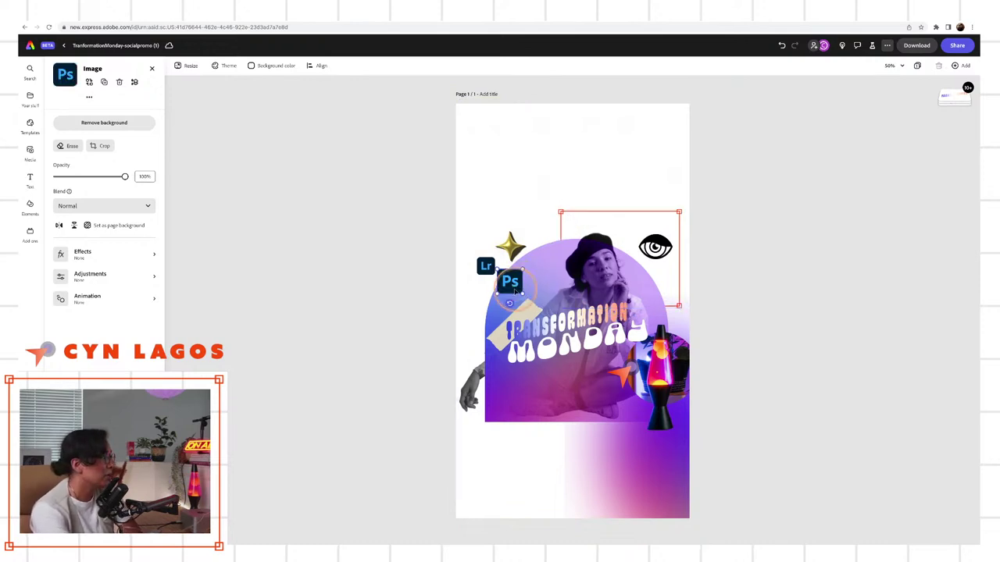
pyautogui.click(484, 266)
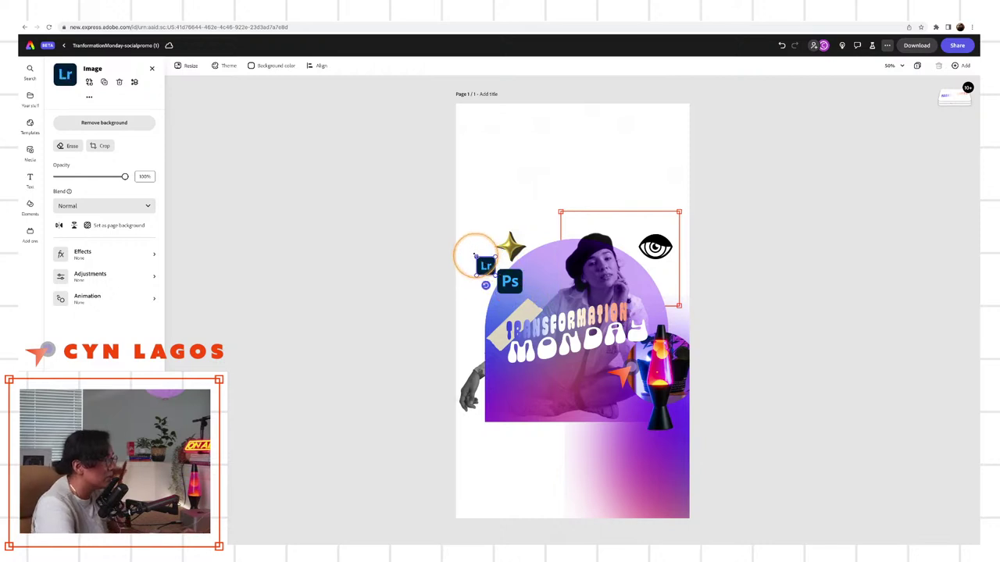
pyautogui.moveTo(477, 252); pyautogui.dragTo(466, 248)
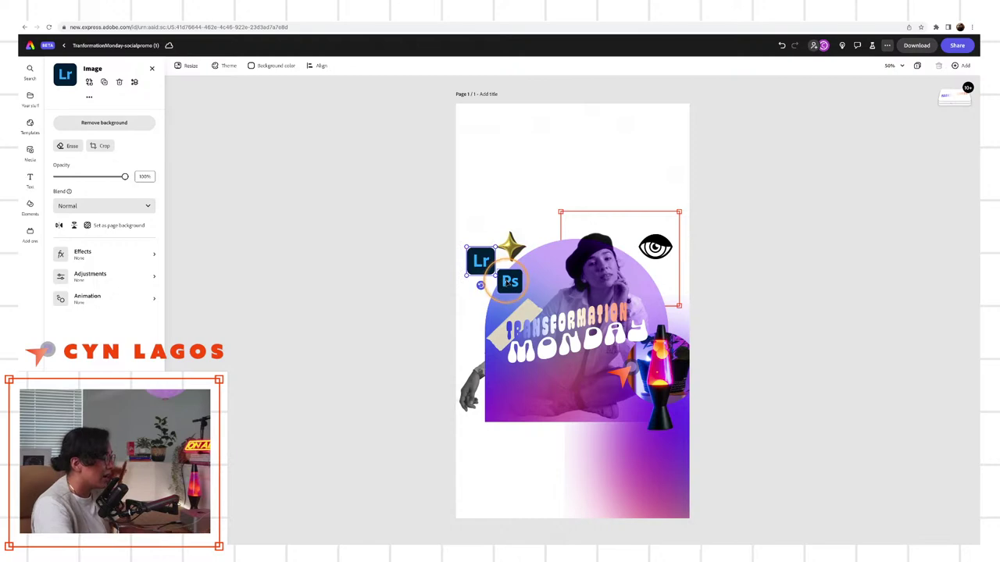
pyautogui.press('Delete')
pyautogui.moveTo(508, 282); pyautogui.dragTo(486, 285)
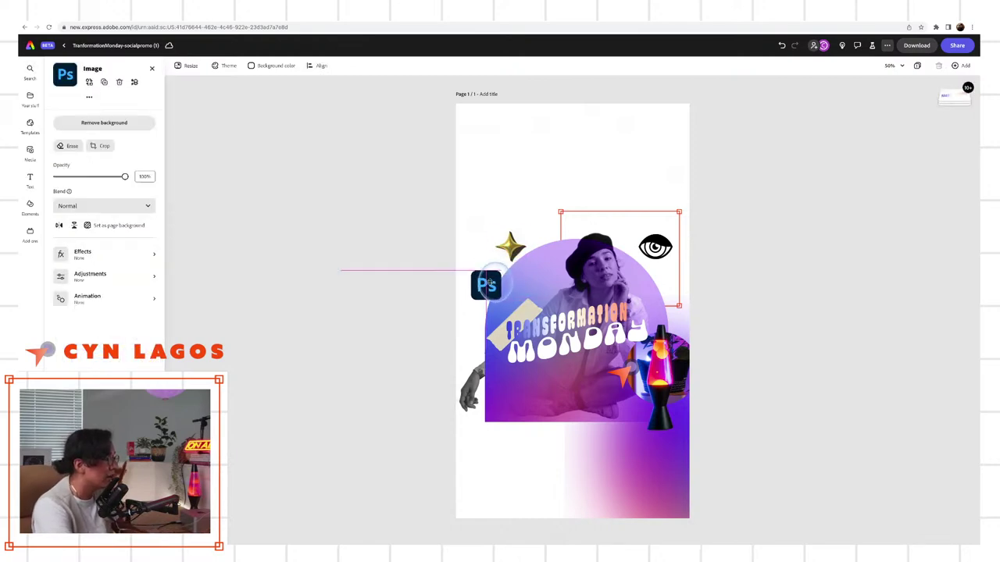
# Enlarge the eye's frame up and left and move the eye icon toward its top.
pyautogui.click(560, 208)
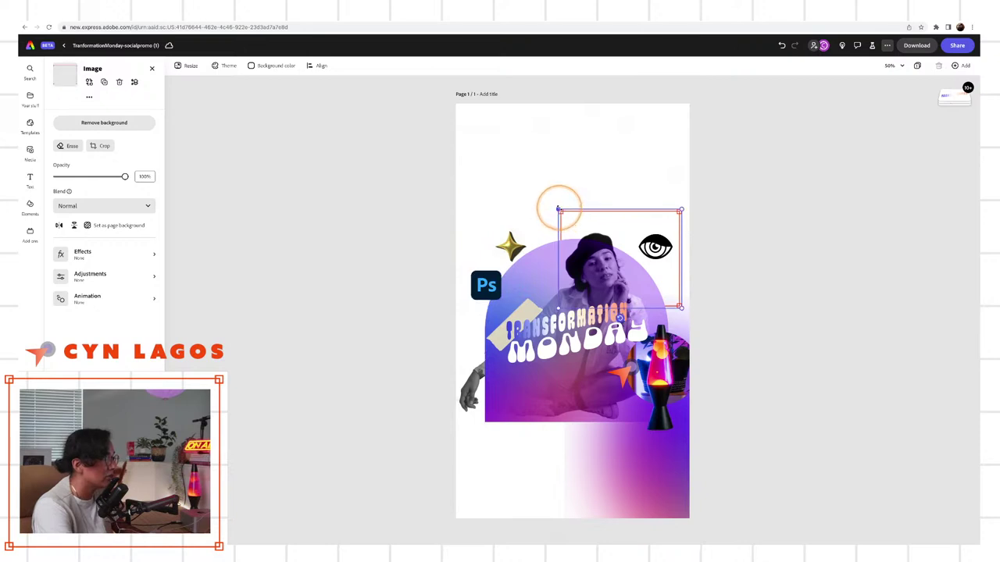
pyautogui.moveTo(559, 209); pyautogui.dragTo(548, 203)
pyautogui.click(654, 244)
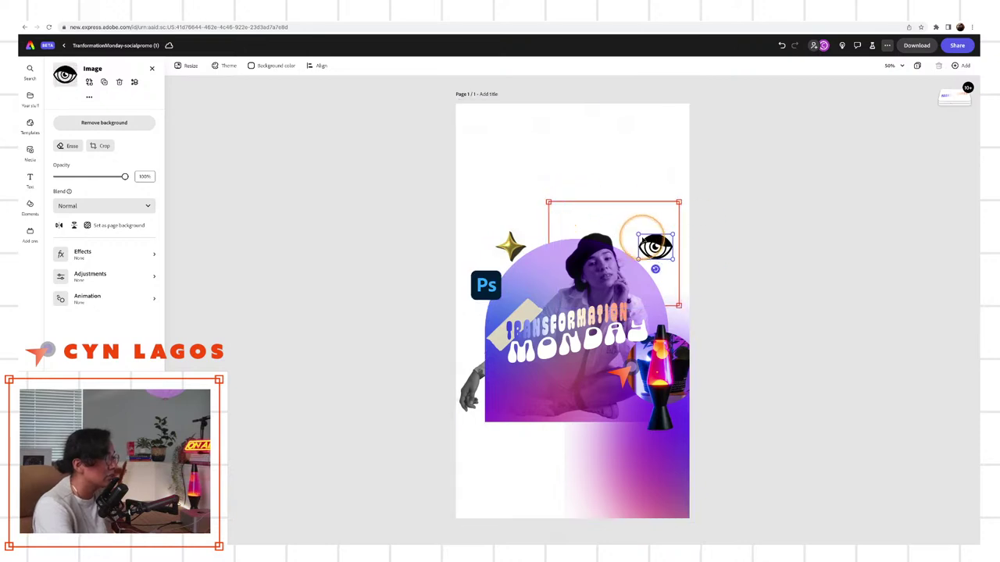
pyautogui.moveTo(654, 245); pyautogui.dragTo(646, 225)
# Nudge the beige shape beside the title and move the gradient blob up and left.
pyautogui.keyDown('shift'); pyautogui.click(586, 354); pyautogui.keyUp('shift')
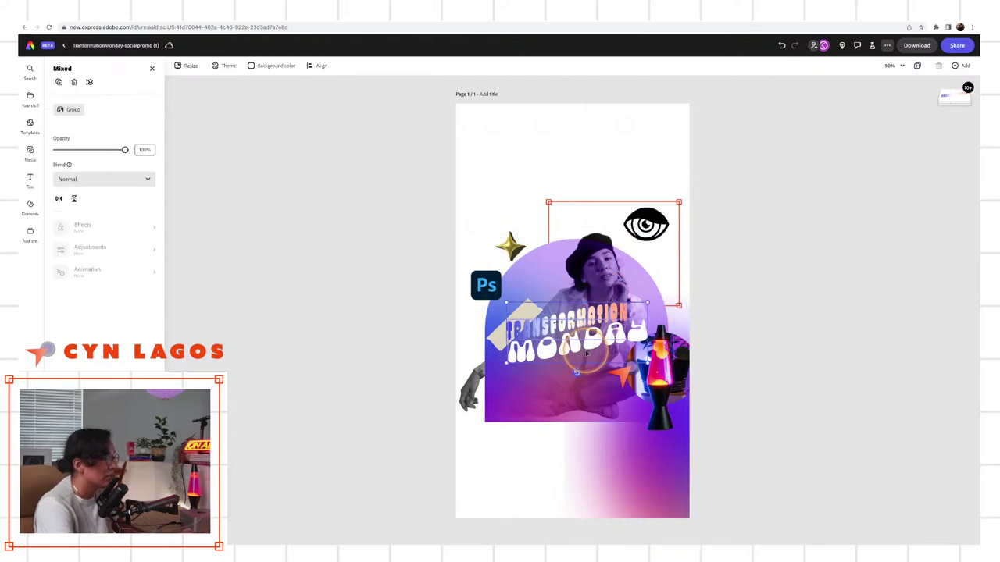
pyautogui.click(491, 337)
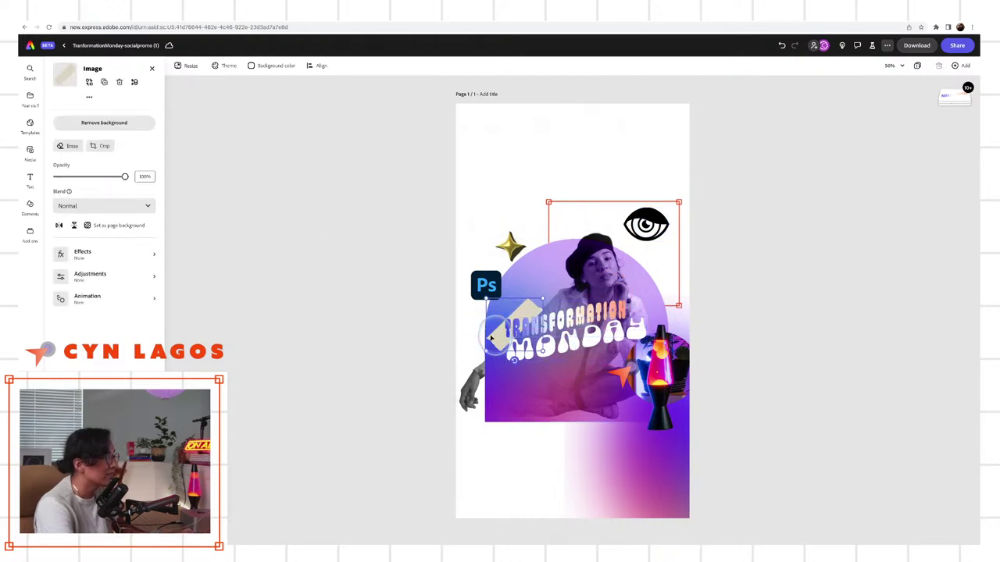
pyautogui.moveTo(490, 338); pyautogui.dragTo(492, 336)
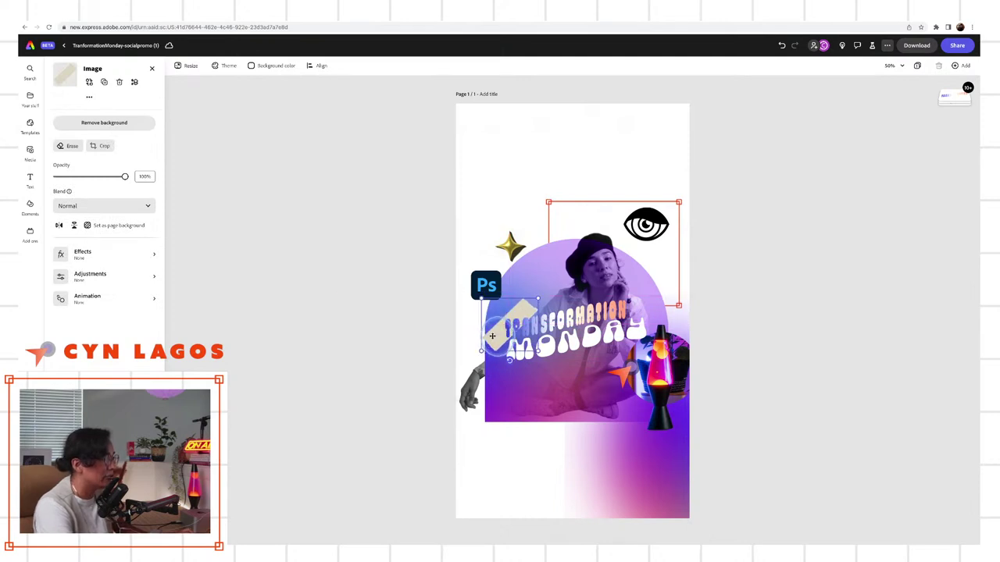
pyautogui.click(500, 381)
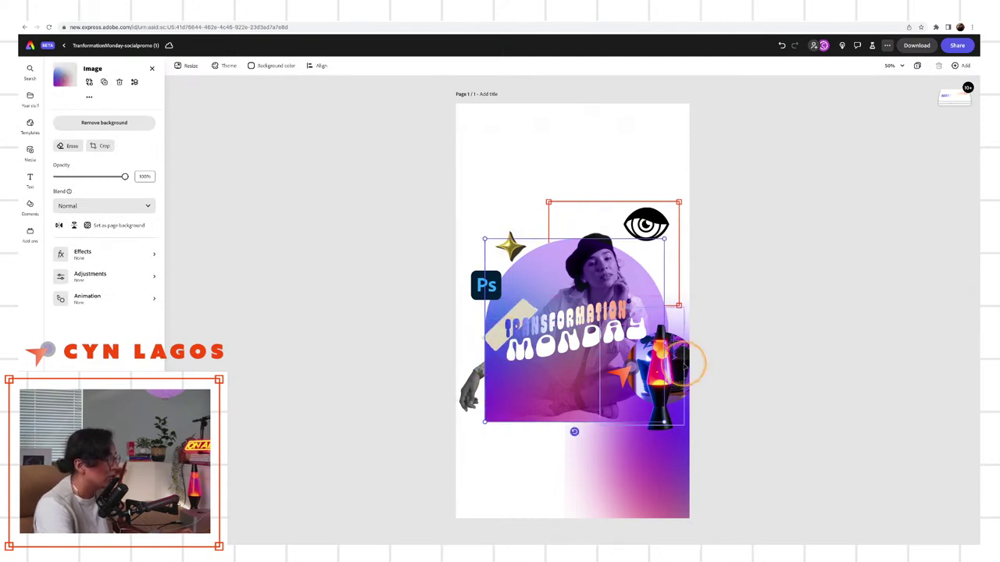
pyautogui.click(623, 378)
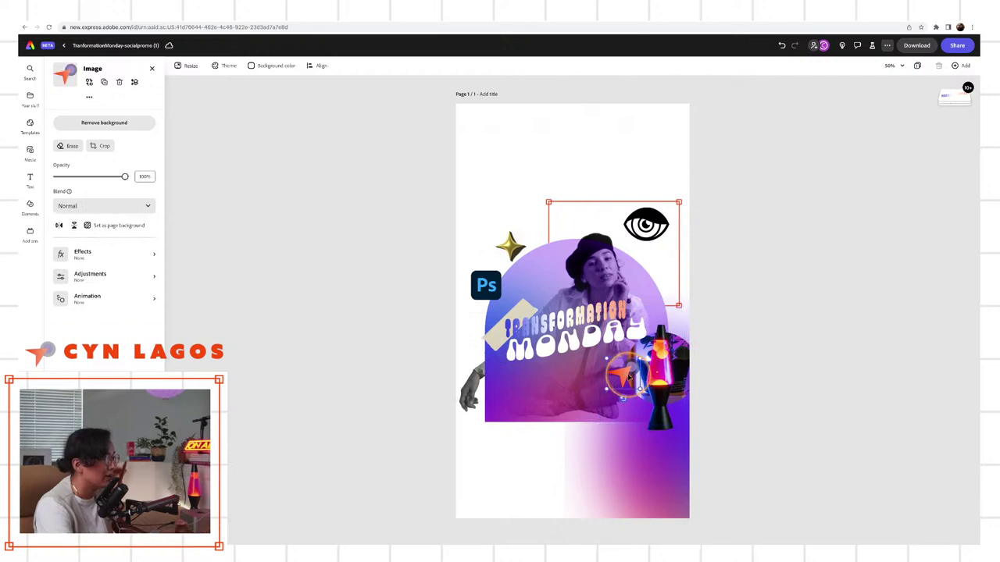
pyautogui.moveTo(617, 446); pyautogui.dragTo(520, 472)
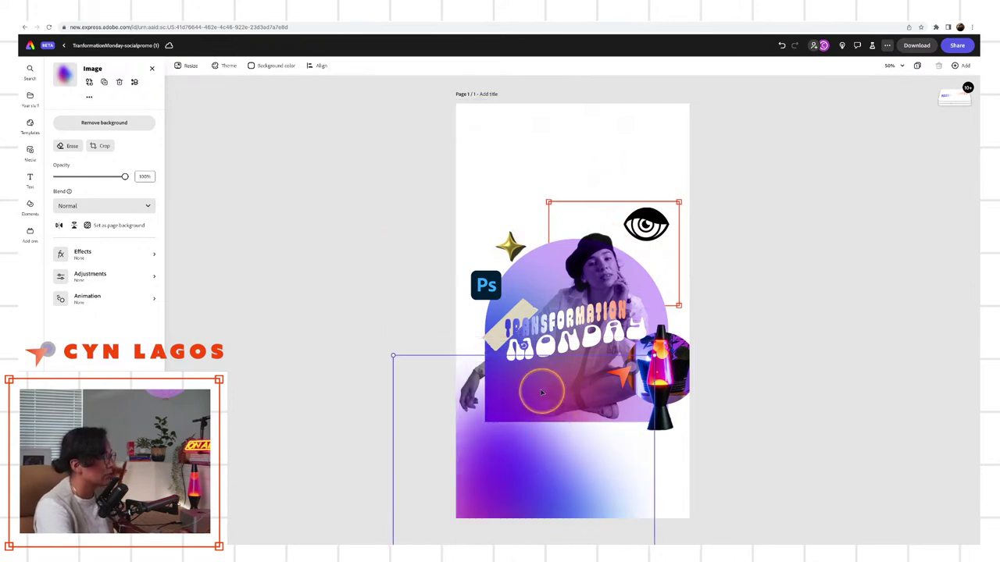
pyautogui.click(790, 364)
pyautogui.click(554, 381)
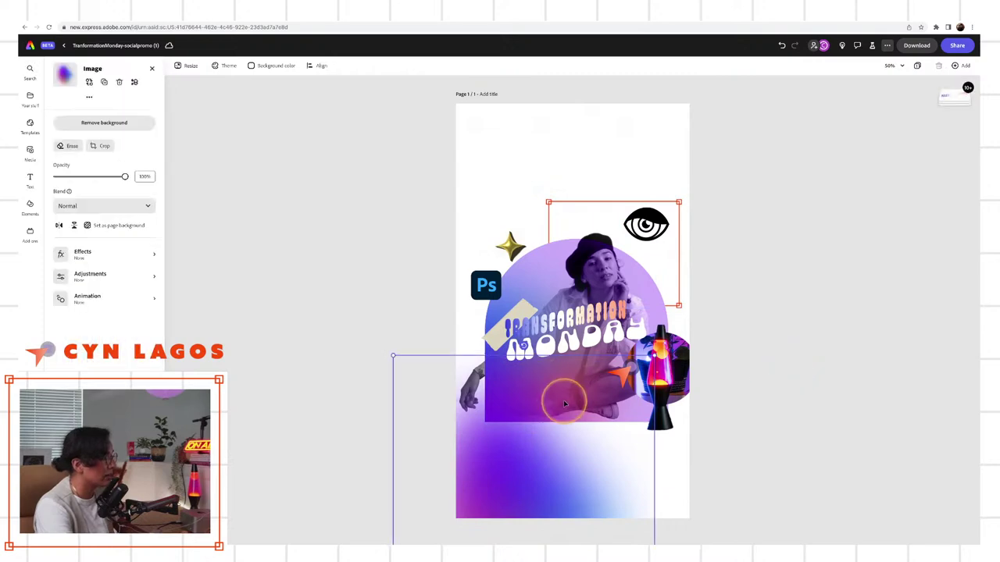
# Drag the faint 9% page-sized layer until it snaps back to the page centre.
pyautogui.click(503, 107)
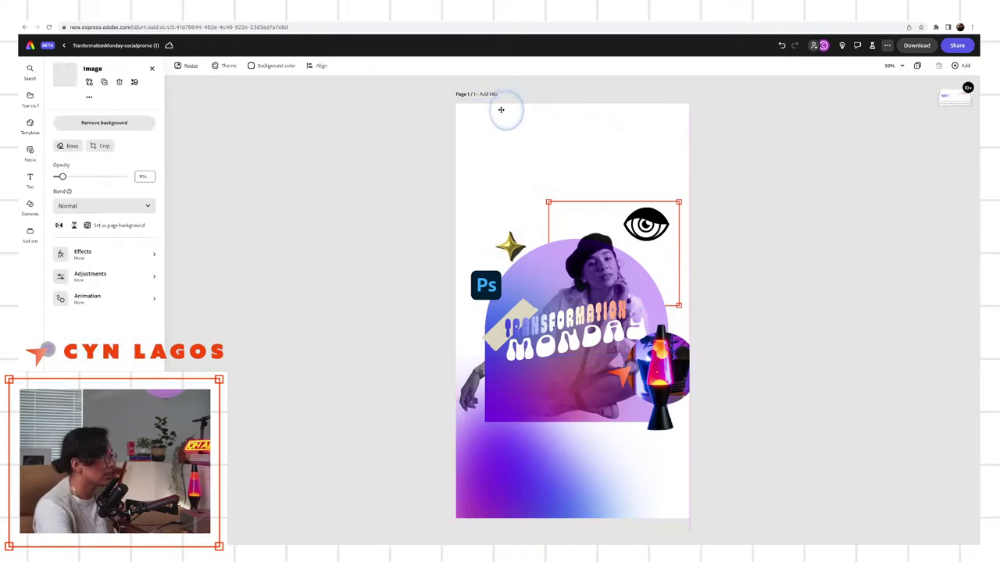
pyautogui.click(516, 111)
pyautogui.moveTo(520, 107)
pyautogui.mouseDown()
pyautogui.moveTo(511, 103)
pyautogui.moveTo(518, 120)
pyautogui.mouseUp()
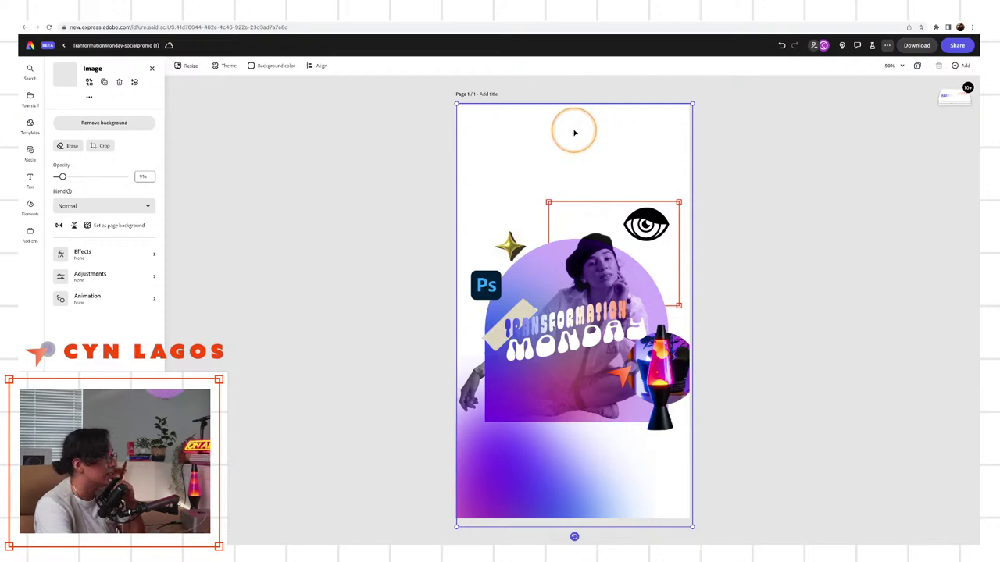
pyautogui.click(118, 122)
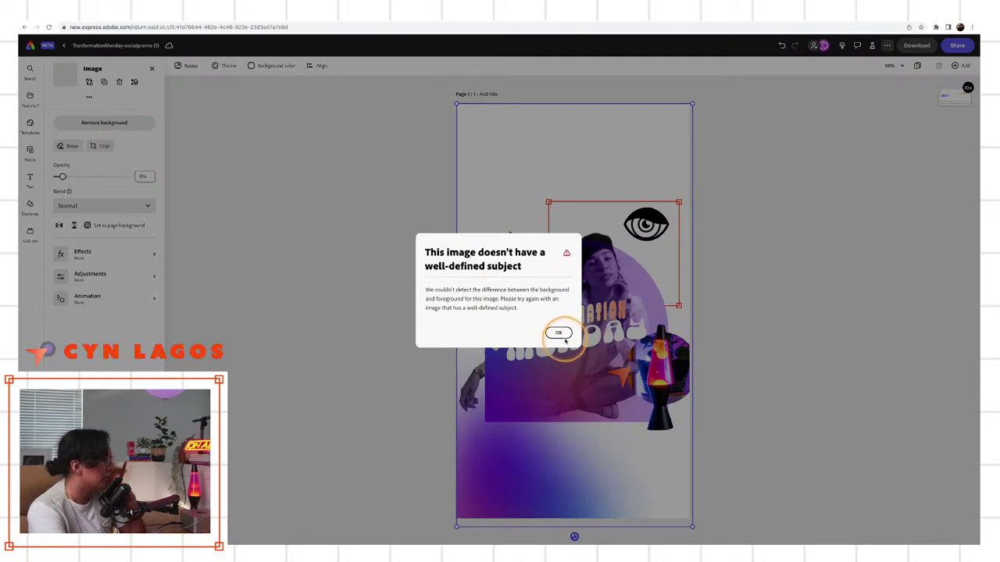
pyautogui.click(559, 333)
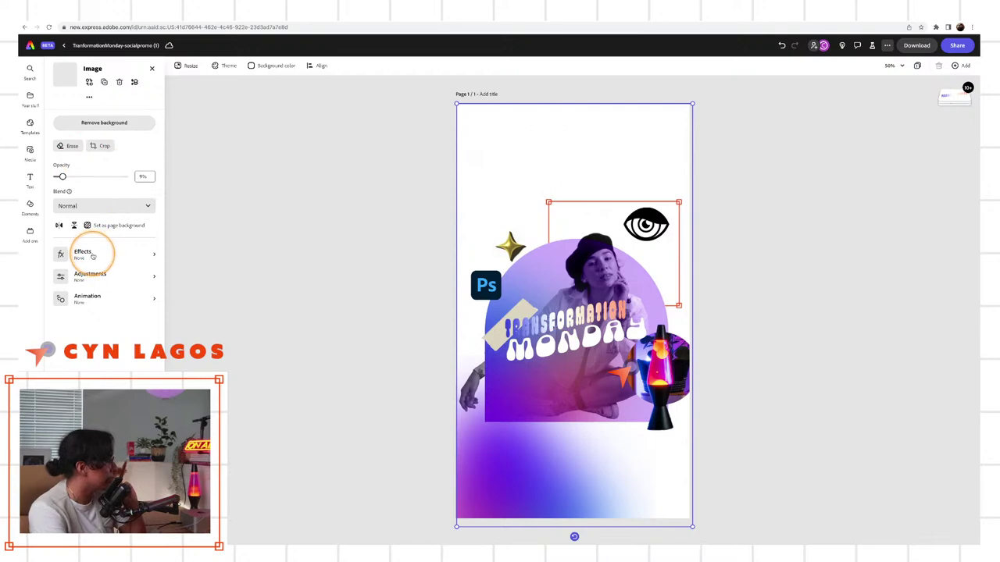
pyautogui.click(530, 161)
pyautogui.click(542, 156)
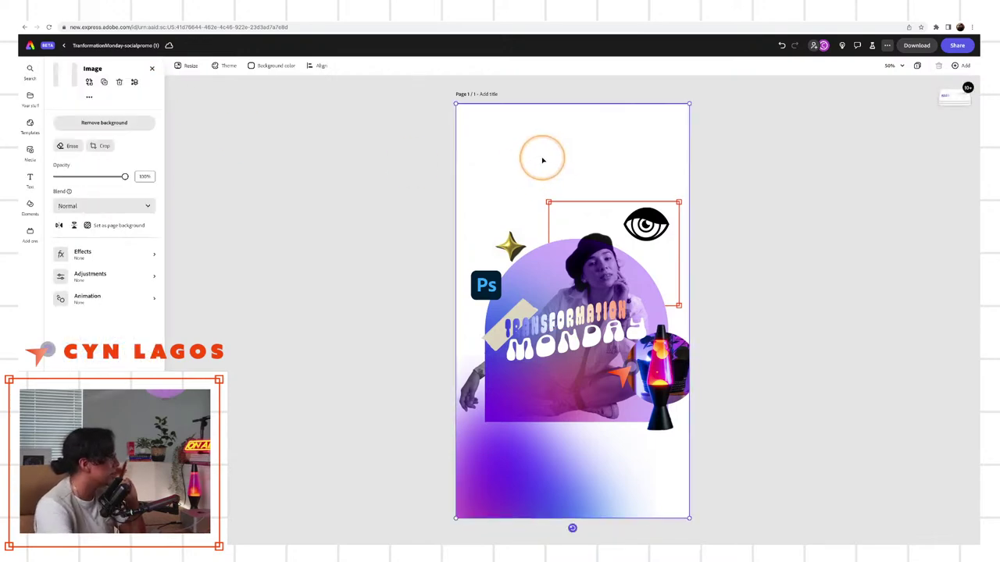
# Start a Text to image generation from Media with the Portrait (3:4) size.
pyautogui.click(30, 151)
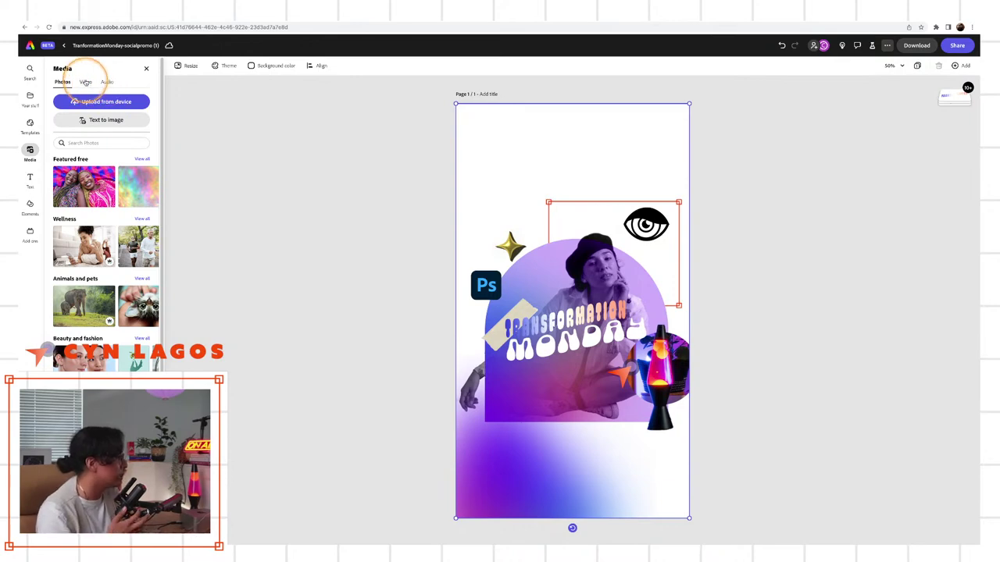
pyautogui.click(104, 121)
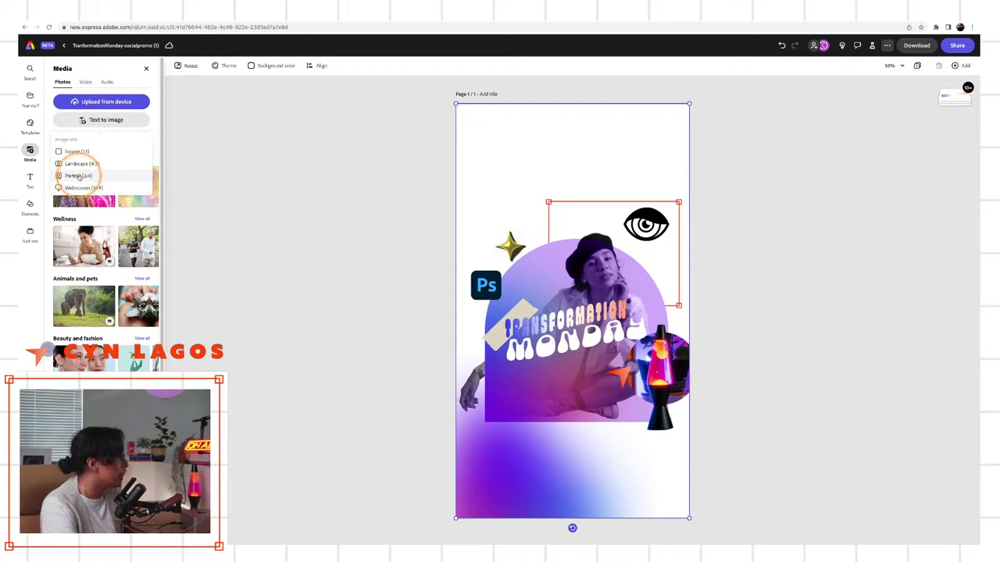
pyautogui.click(78, 176)
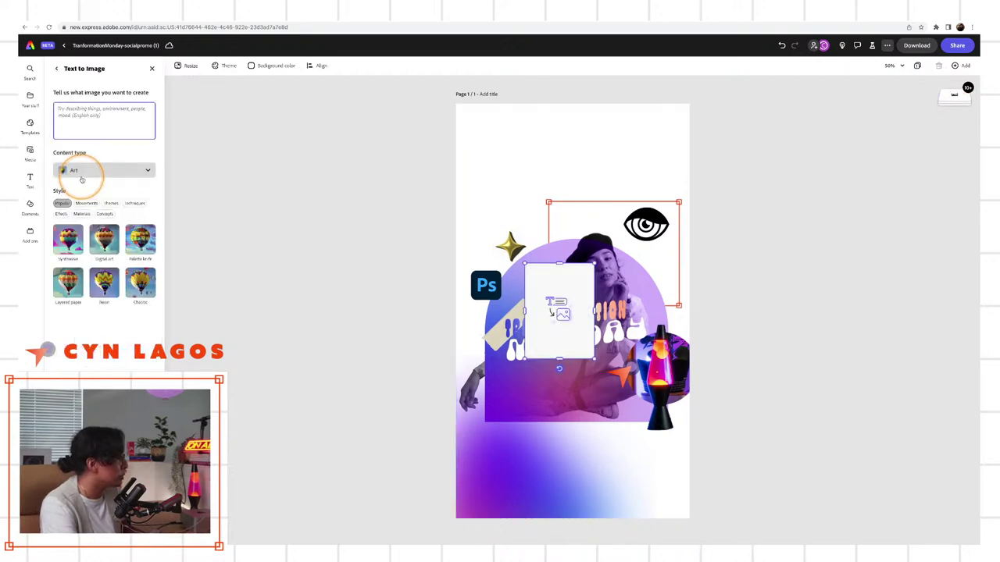
# Move the text-to-image placeholder to the top-left corner and stretch it over the whole page.
pyautogui.moveTo(575, 289); pyautogui.dragTo(515, 137)
pyautogui.moveTo(534, 218); pyautogui.dragTo(714, 461)
pyautogui.moveTo(607, 344); pyautogui.dragTo(585, 383)
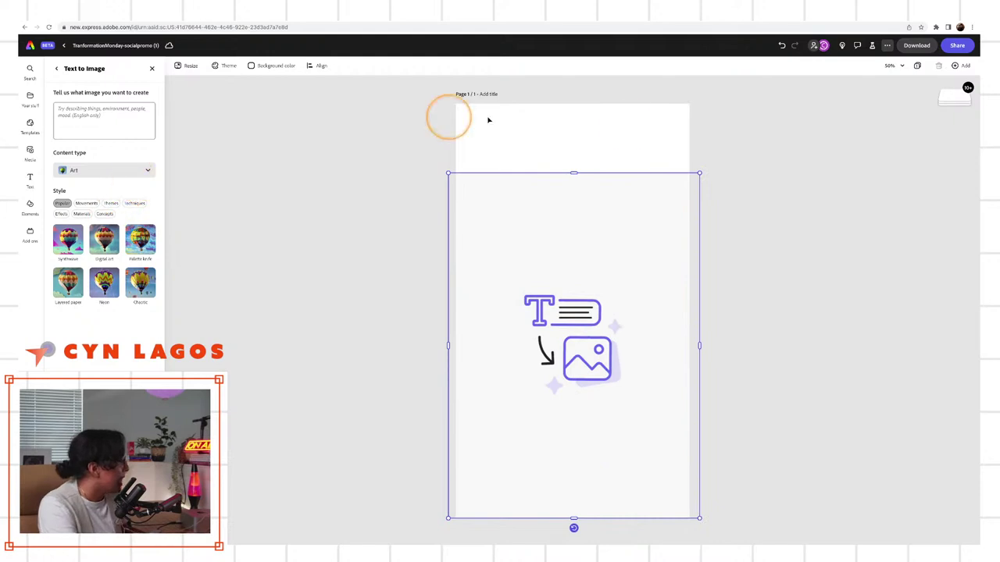
pyautogui.moveTo(700, 172); pyautogui.dragTo(734, 98)
pyautogui.click(607, 164)
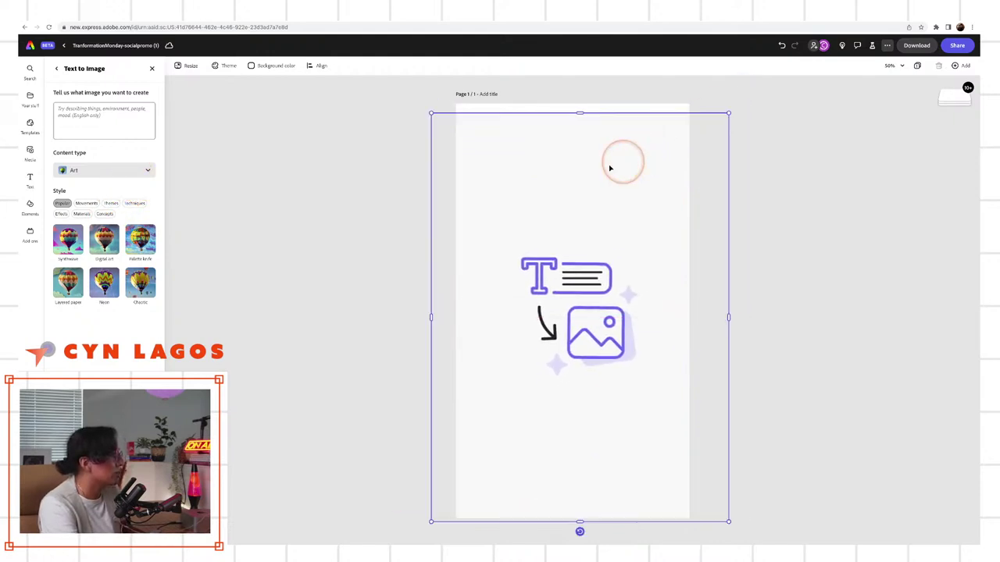
pyautogui.click(102, 114)
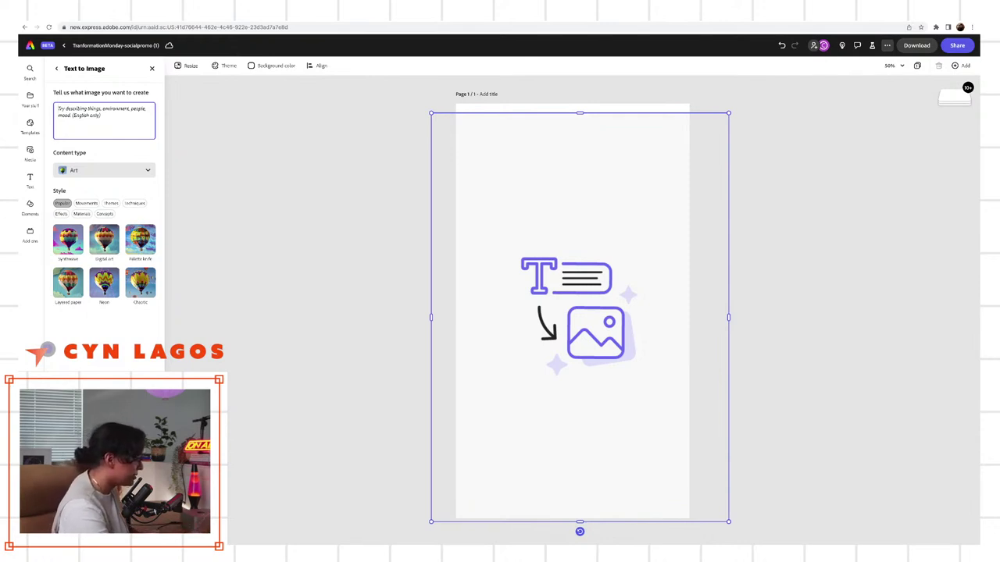
# Generate 'purple light flares abstract' in Digital art style with the frame widened past the page.
pyautogui.write('Pu')
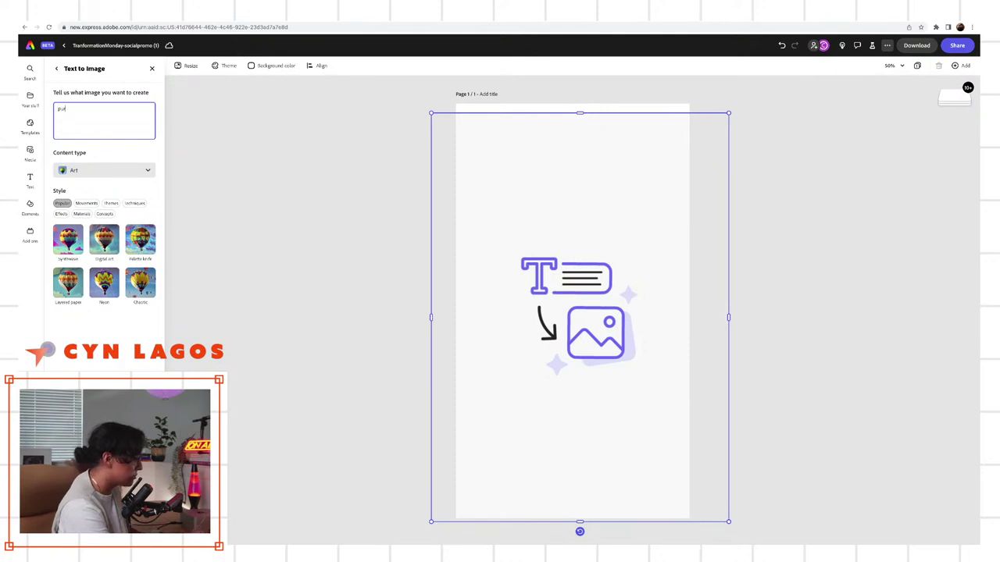
pyautogui.write('rple l')
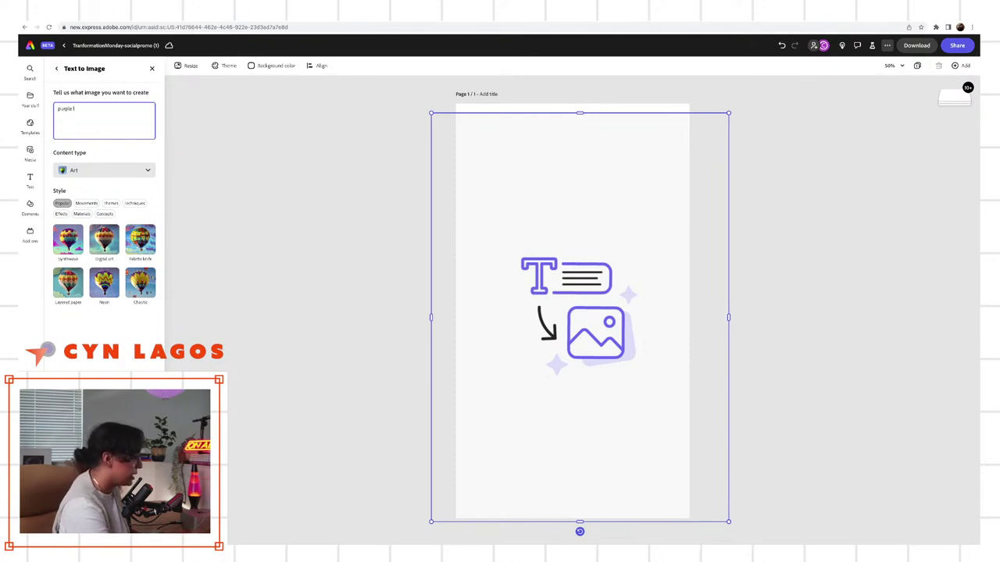
pyautogui.write('ight')
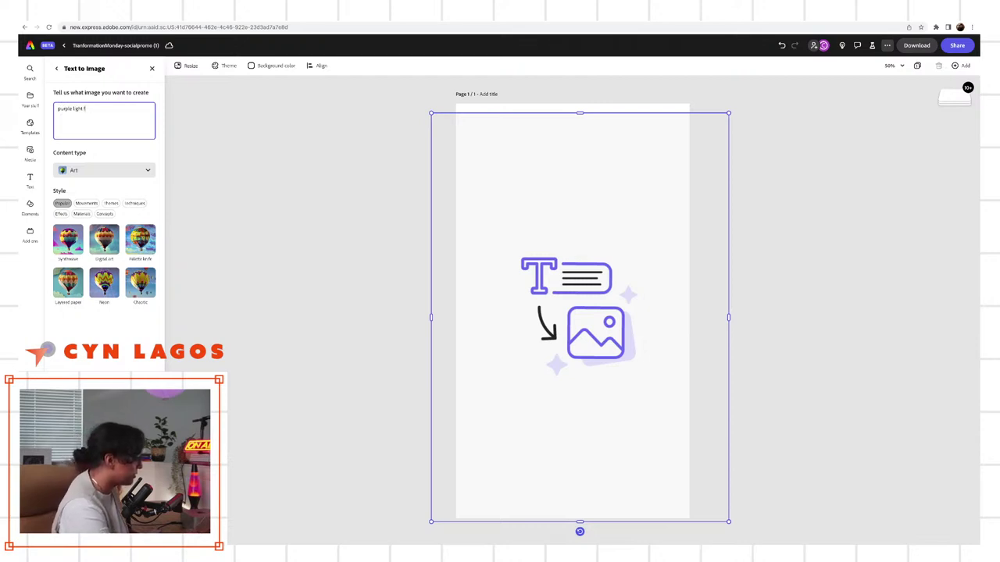
pyautogui.write('f')
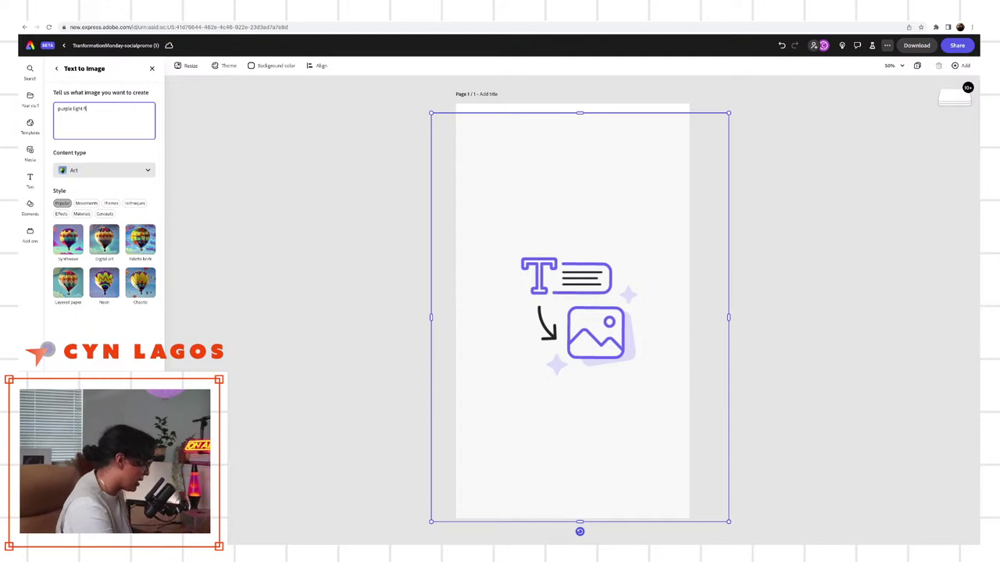
pyautogui.write('lares a')
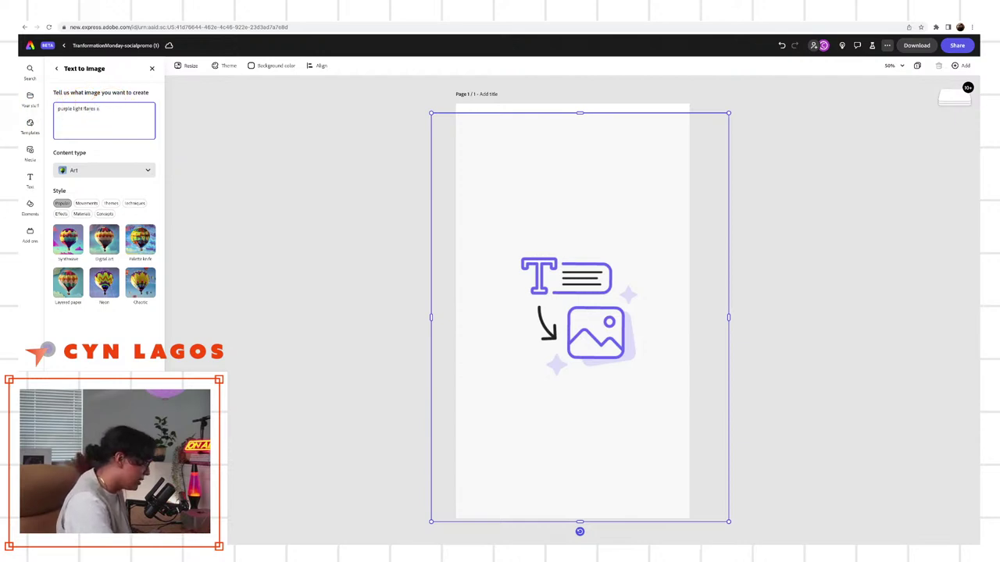
pyautogui.write('bstra')
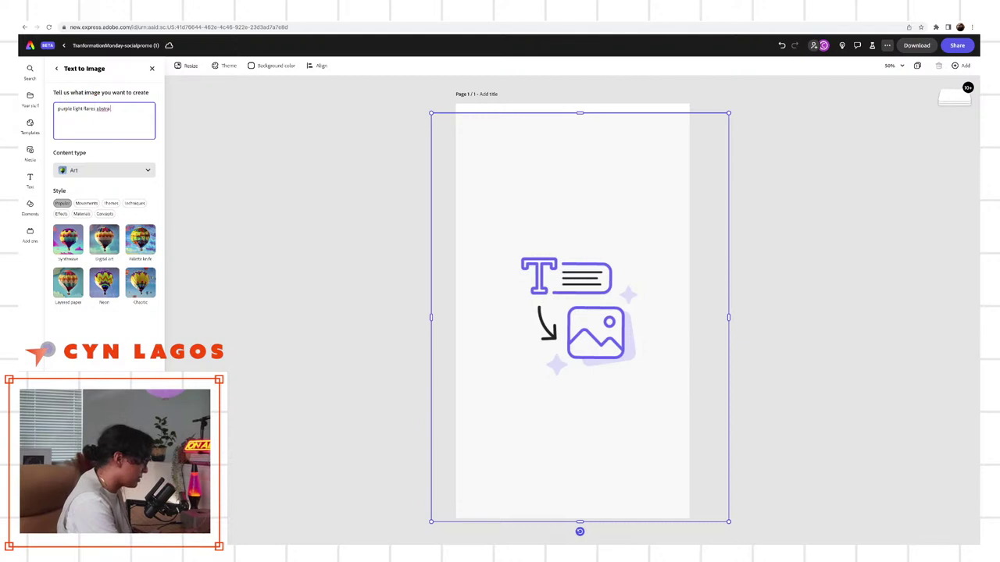
pyautogui.write('ct')
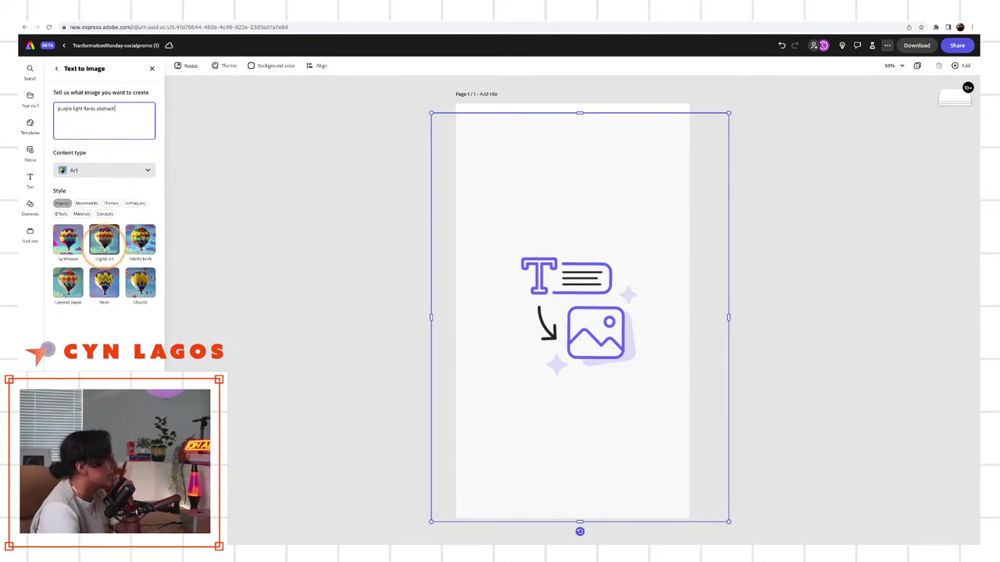
pyautogui.click(105, 245)
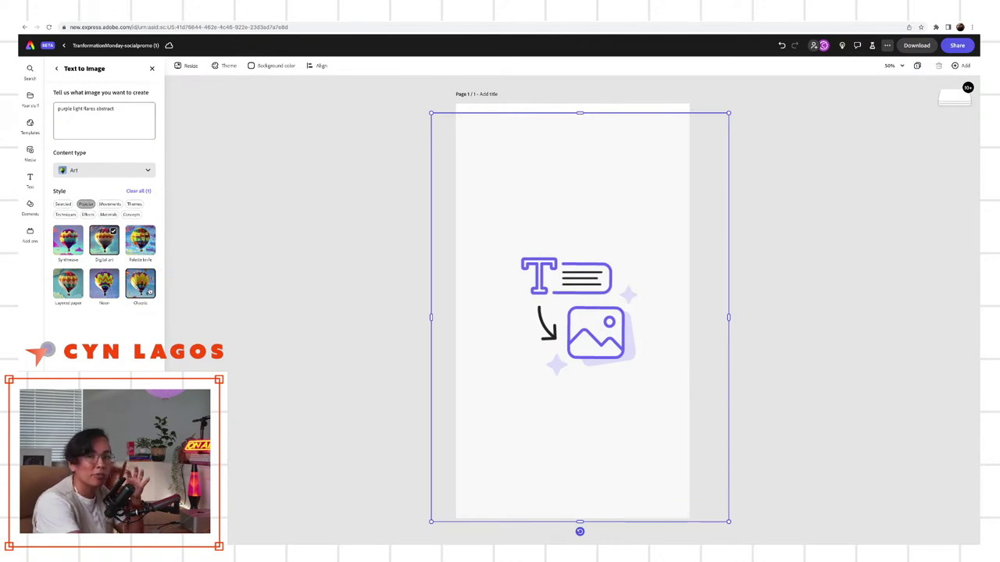
pyautogui.moveTo(277, 110); pyautogui.dragTo(422, 100)
pyautogui.click(122, 138)
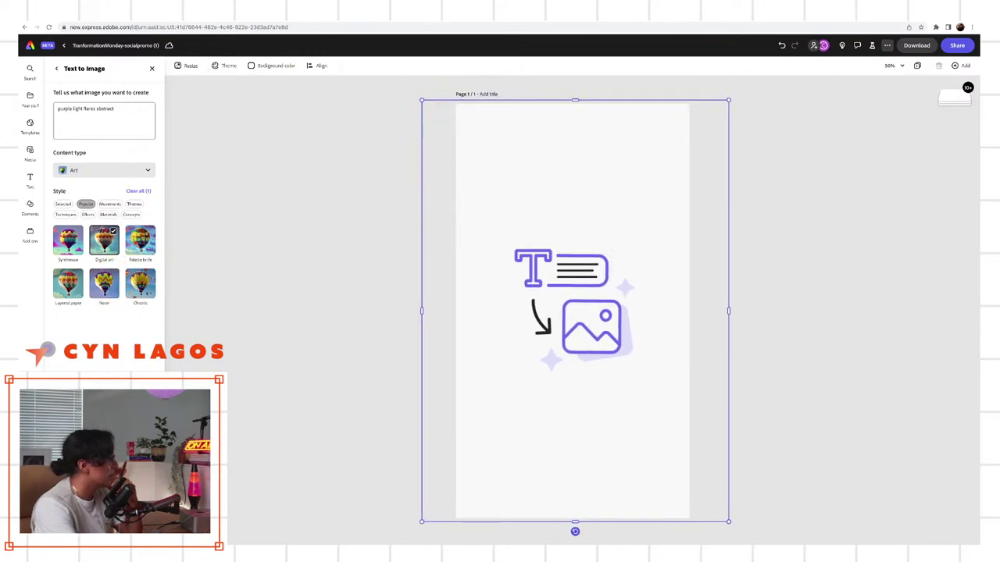
pyautogui.press('Return')
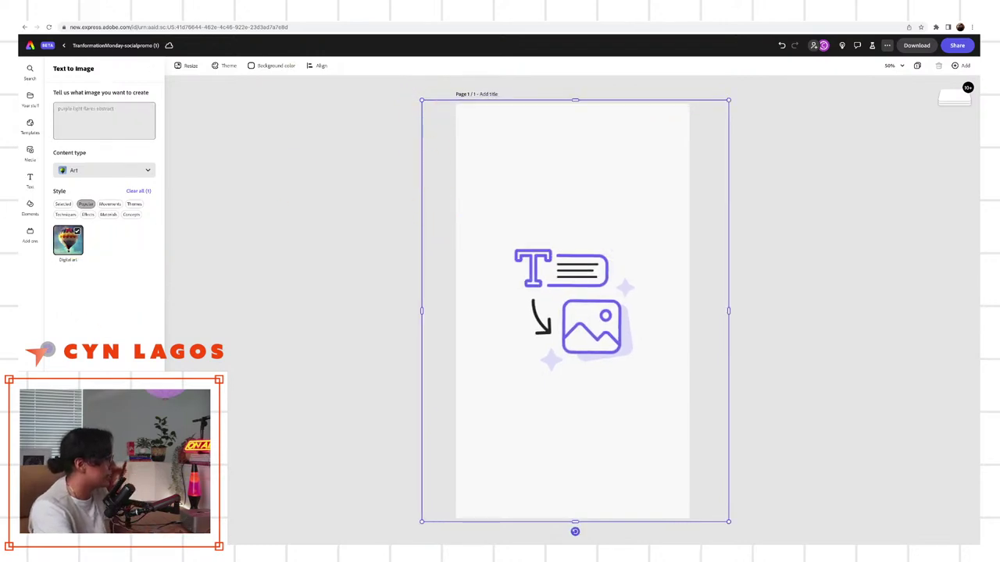
# Nudge the generated image and preview the light arcs, star flare and purple burst results.
pyautogui.click(249, 426)
pyautogui.click(451, 205)
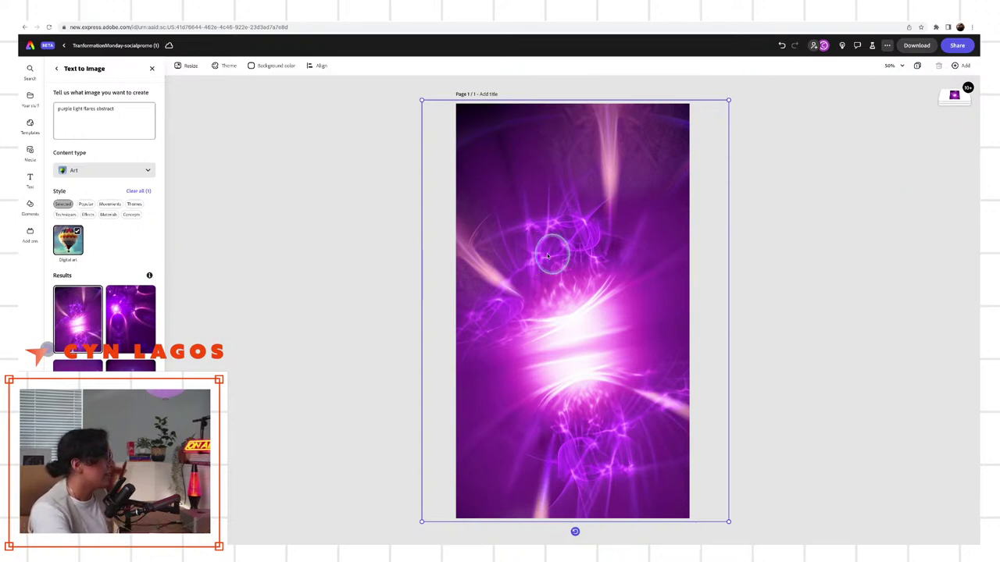
pyautogui.moveTo(599, 246); pyautogui.dragTo(586, 242)
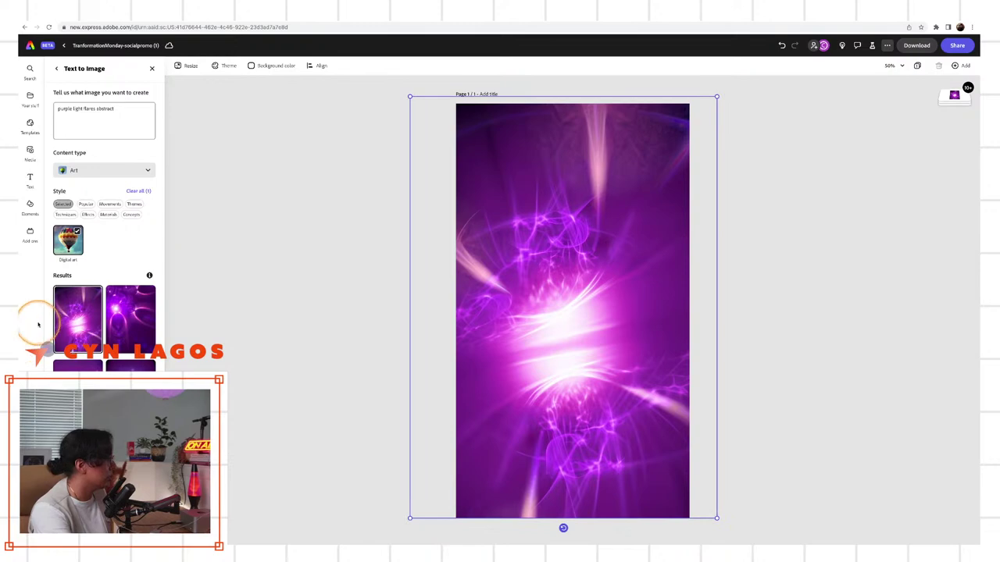
pyautogui.click(118, 313)
pyautogui.click(84, 369)
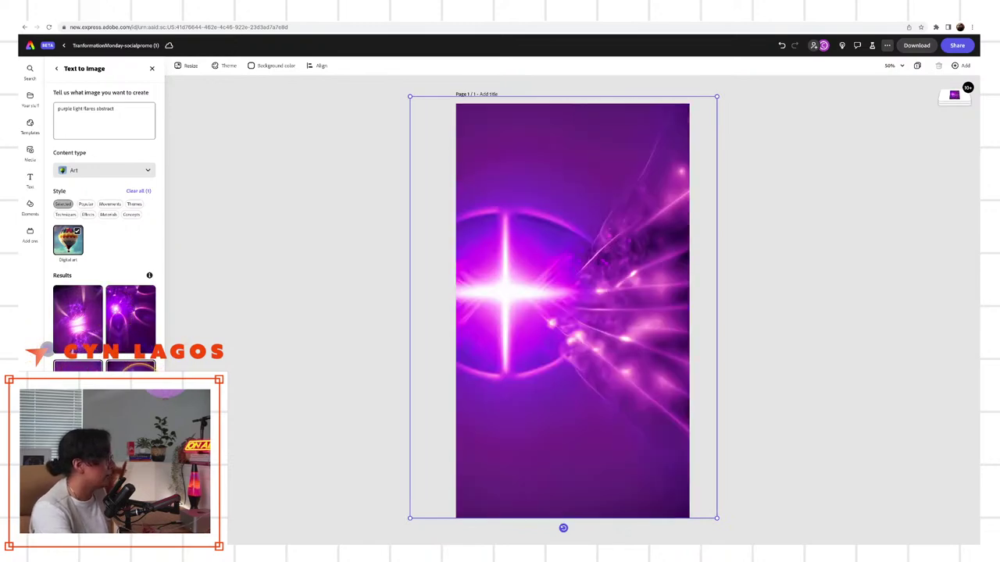
pyautogui.click(131, 367)
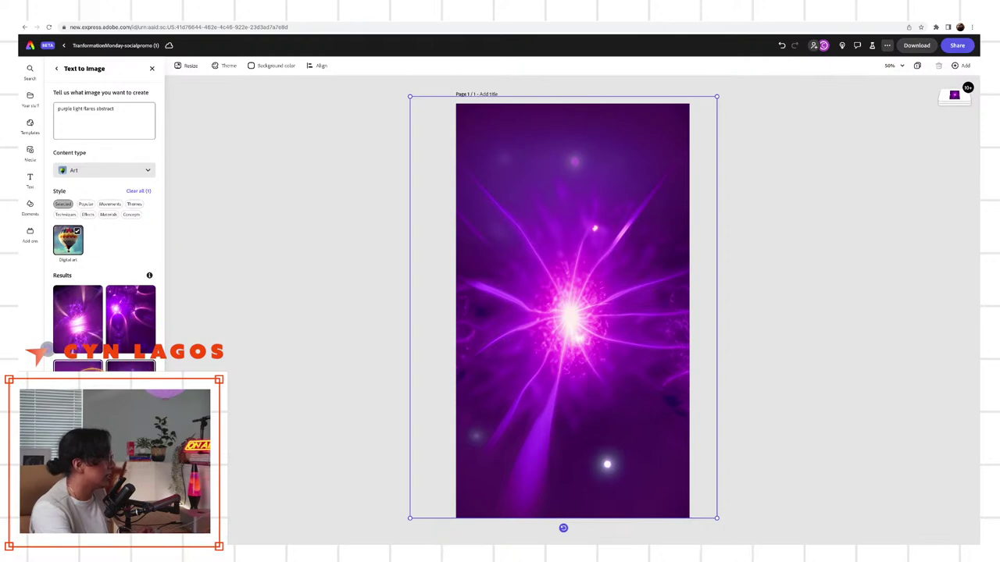
pyautogui.click(86, 368)
# Settle on the light arcs result and send it to the bottom of the layer stack.
pyautogui.click(132, 314)
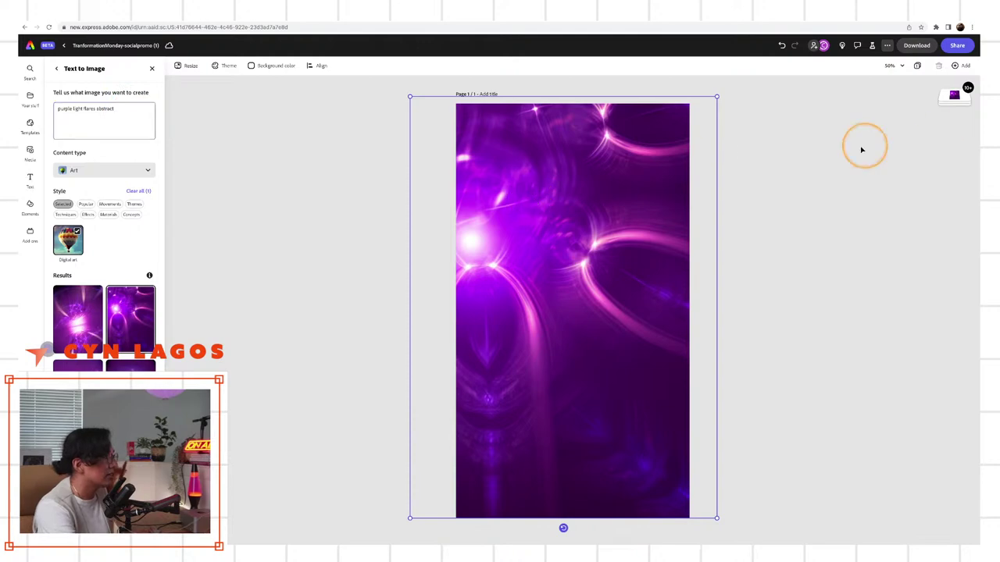
pyautogui.click(953, 94)
pyautogui.moveTo(953, 95); pyautogui.dragTo(955, 356)
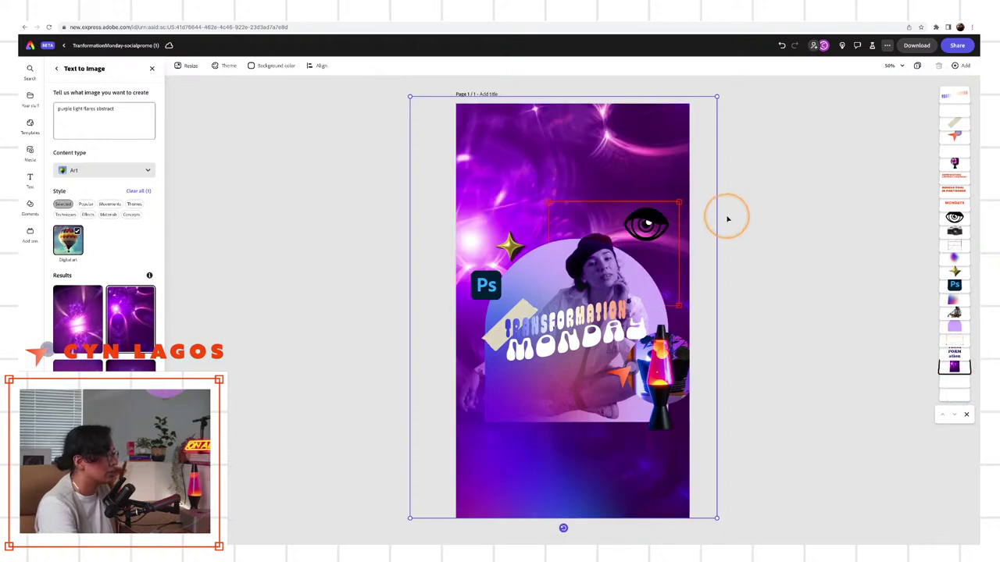
# Close the layers stack and select the purple light-flare background to show its Image properties.
pyautogui.click(727, 217)
pyautogui.click(668, 148)
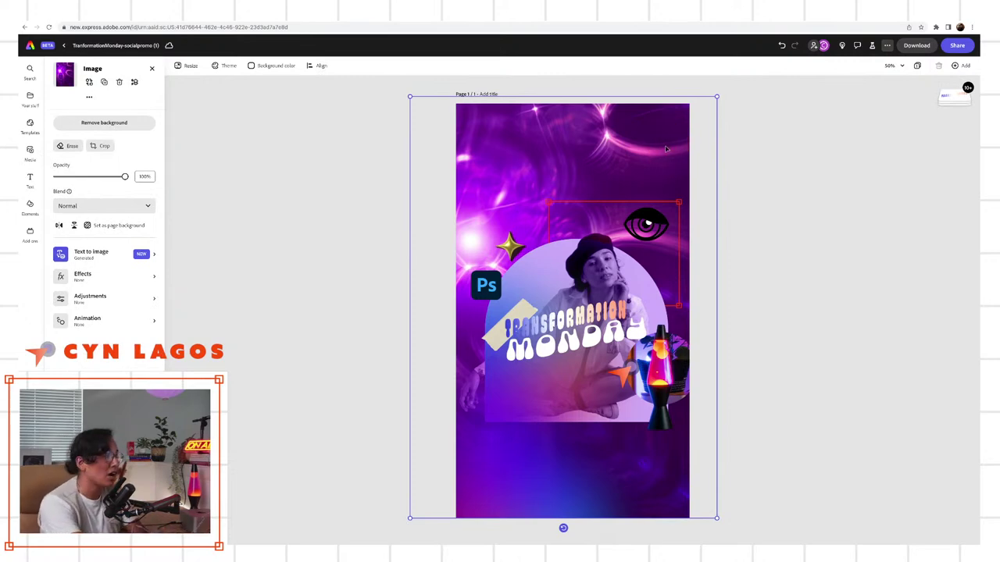
pyautogui.click(164, 175)
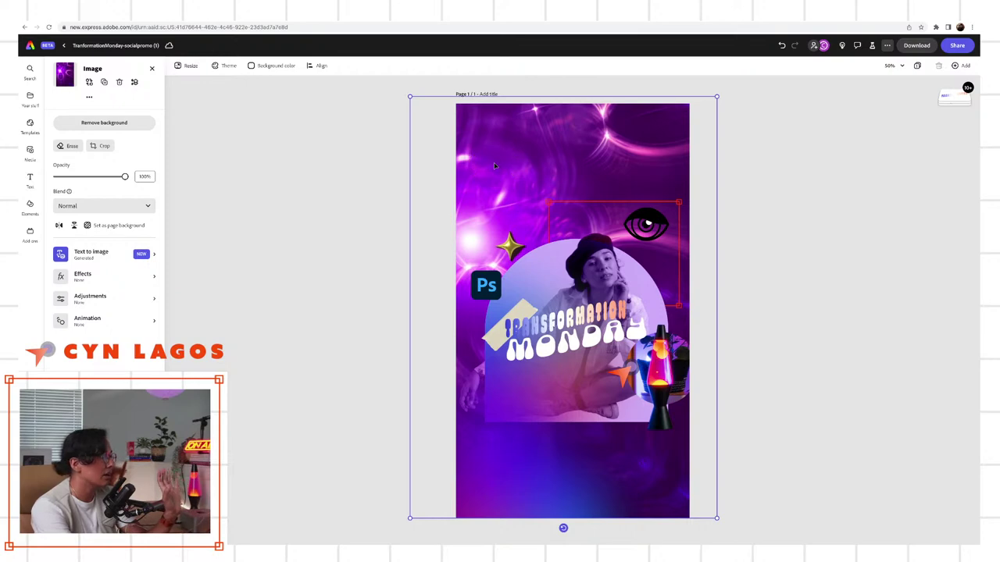
# Try a pink duotone, then a custom duotone with black, white and a sampled light purple.
pyautogui.click(93, 277)
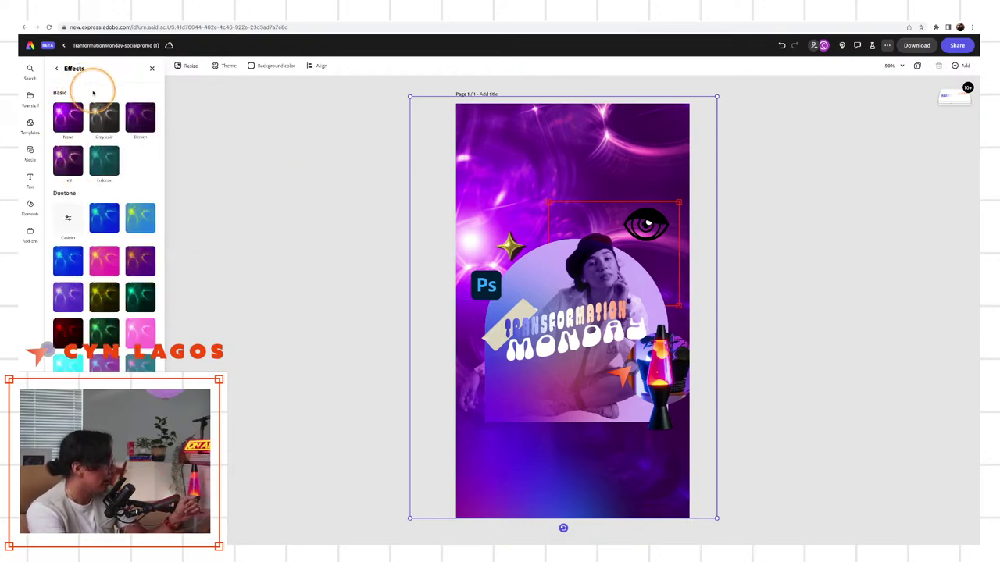
pyautogui.click(116, 267)
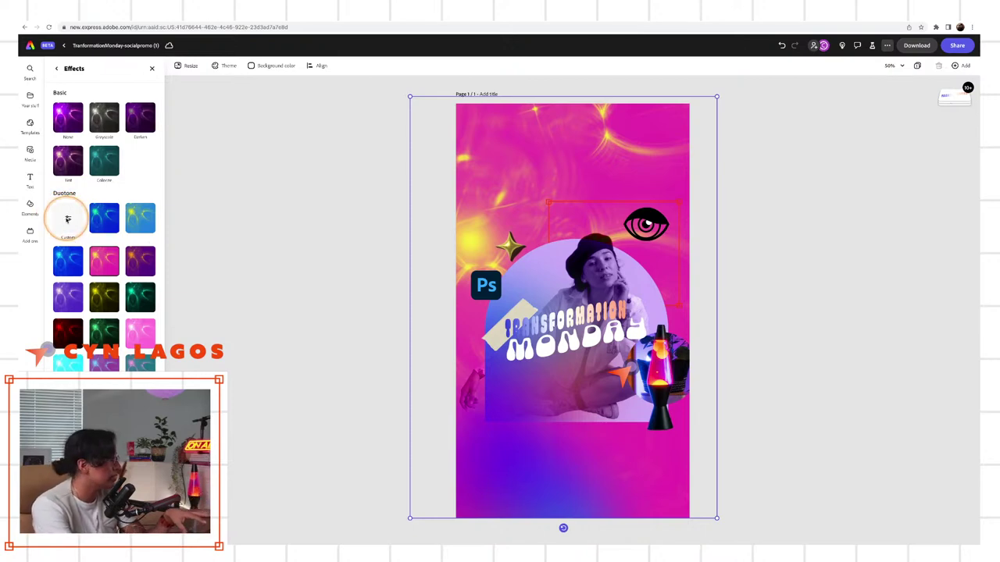
pyautogui.click(68, 220)
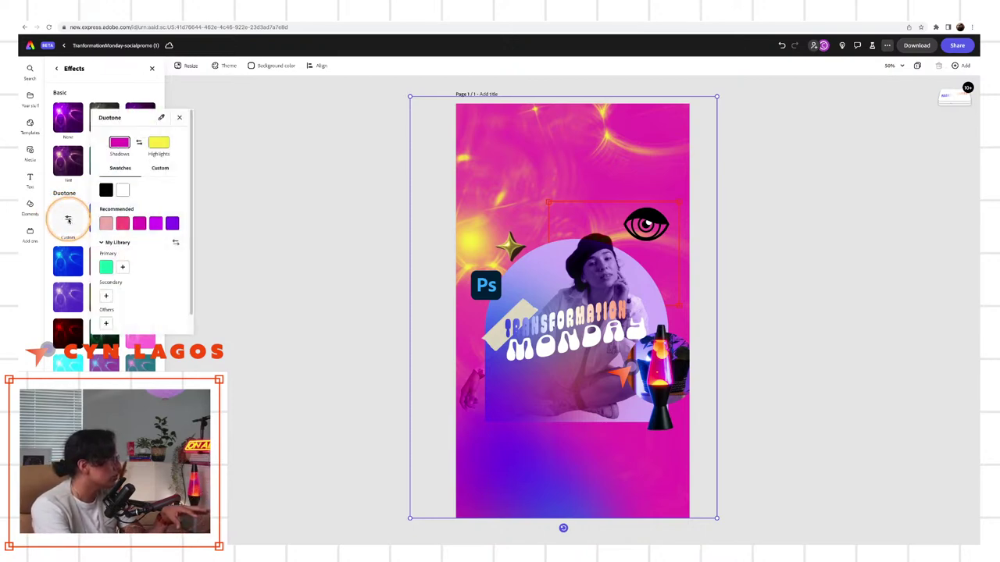
pyautogui.click(107, 191)
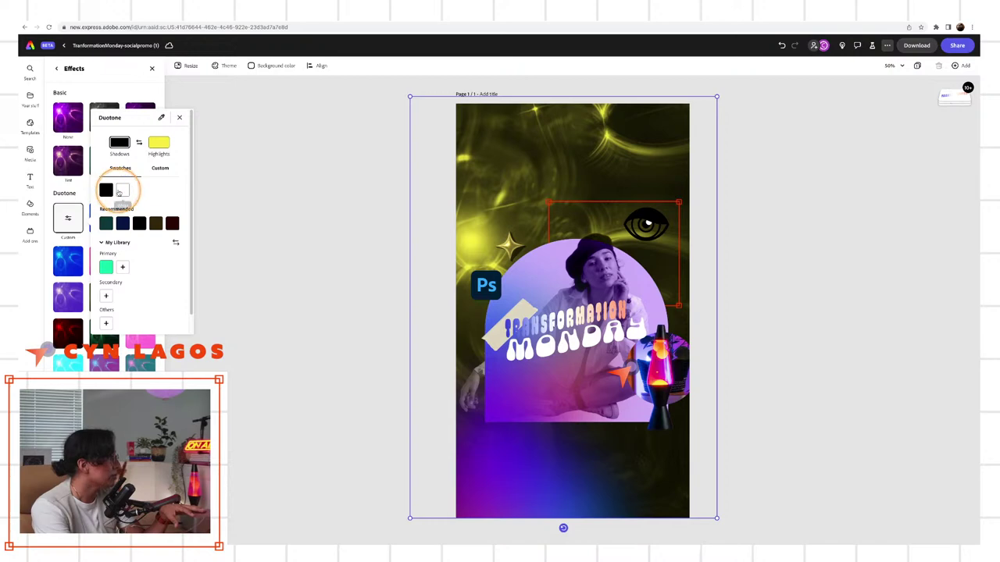
pyautogui.click(122, 191)
pyautogui.click(106, 191)
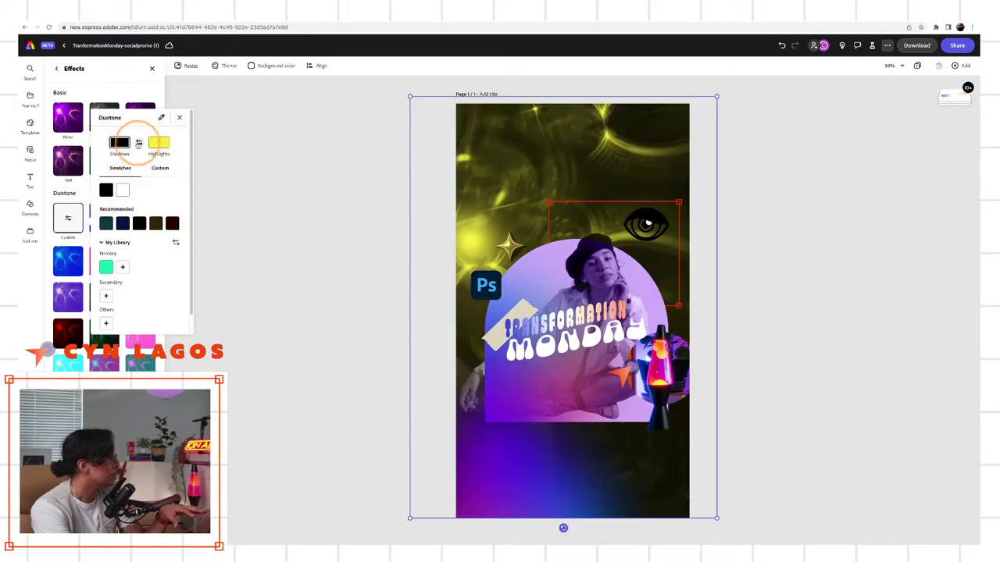
pyautogui.click(164, 119)
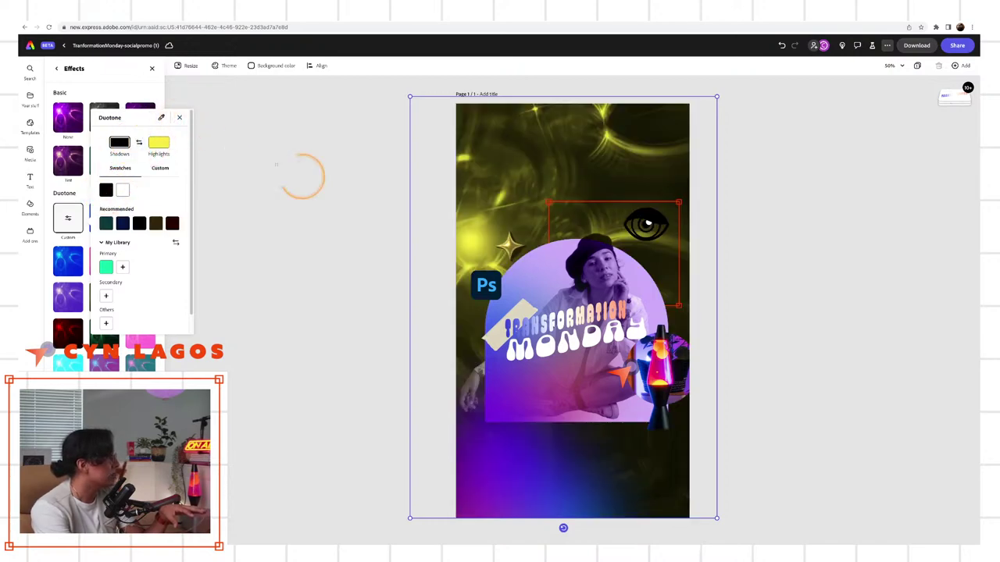
pyautogui.click(551, 277)
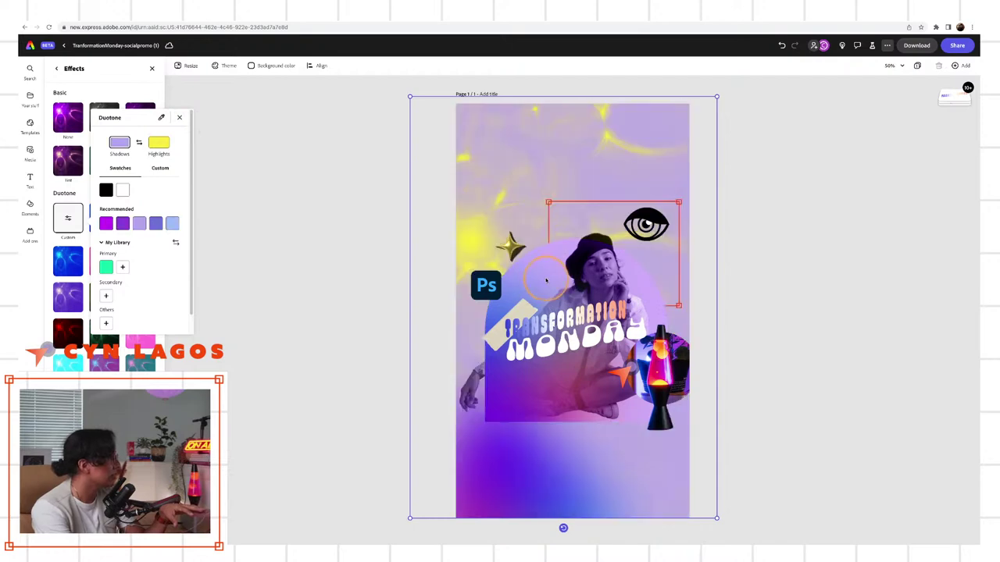
pyautogui.click(179, 117)
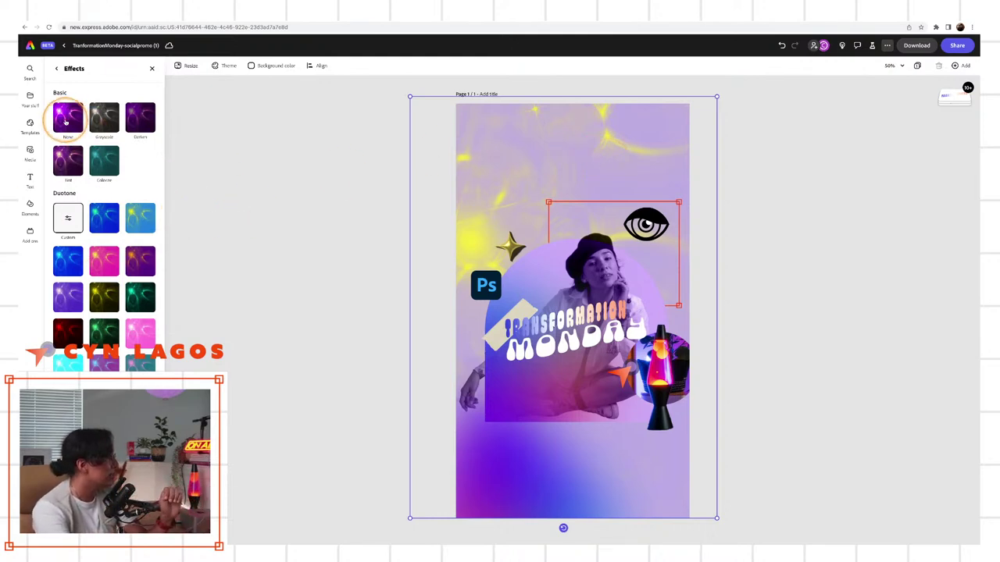
# Apply the magenta-and-blue duotone preset to the background and return to its properties.
pyautogui.click(141, 262)
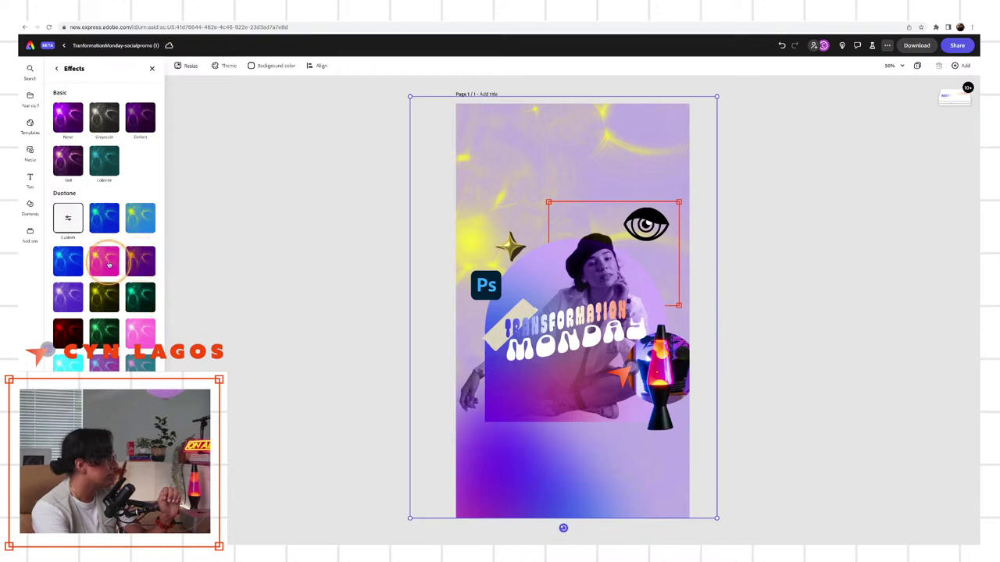
pyautogui.click(544, 158)
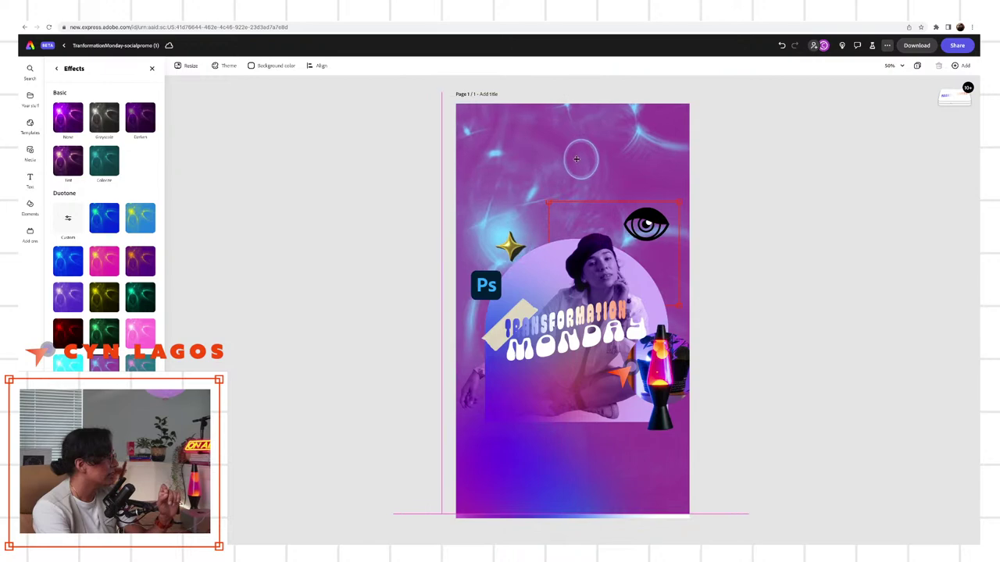
pyautogui.click(578, 160)
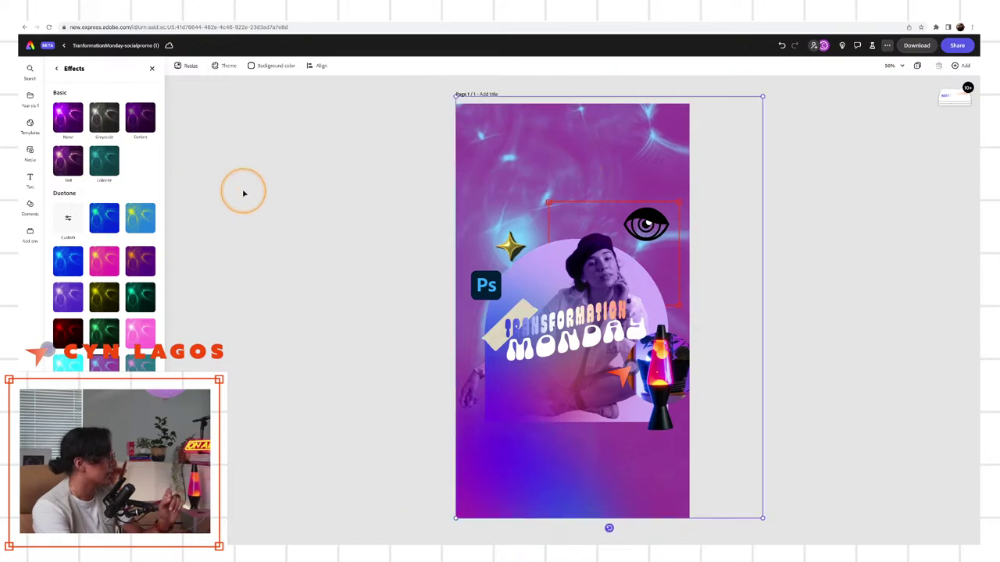
pyautogui.click(56, 68)
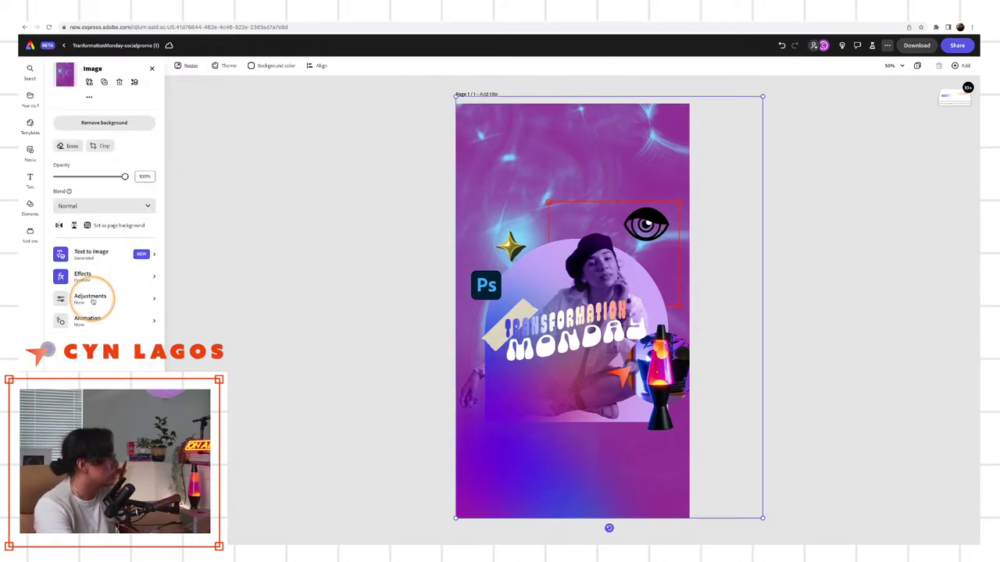
# Adjust the backdrop to contrast 23, brightness -45, highlights 39, warmth 38, leaving blur at 0.
pyautogui.click(93, 296)
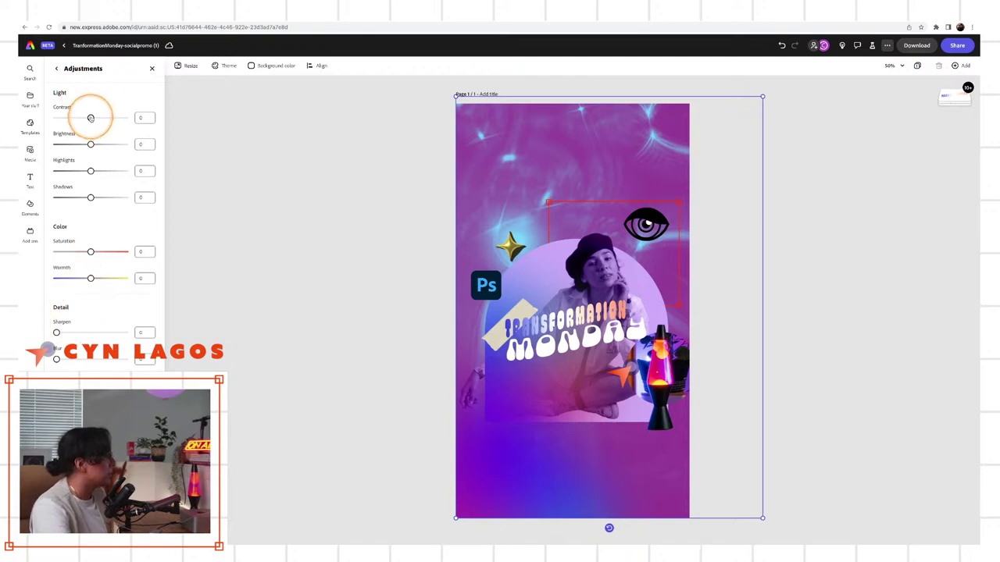
pyautogui.moveTo(91, 118); pyautogui.dragTo(75, 145)
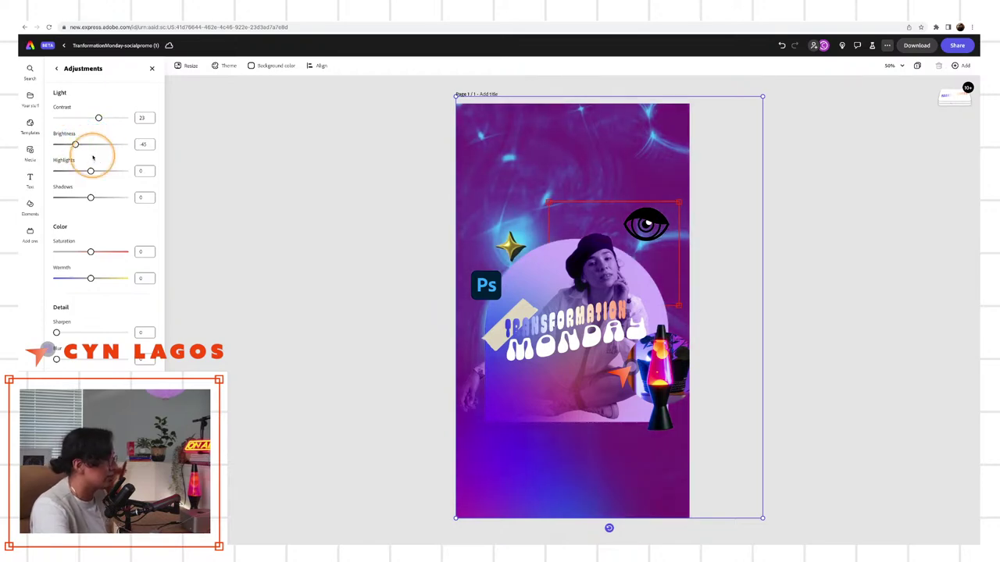
pyautogui.moveTo(90, 173)
pyautogui.mouseDown()
pyautogui.moveTo(82, 170)
pyautogui.moveTo(121, 170)
pyautogui.moveTo(105, 172)
pyautogui.mouseUp()
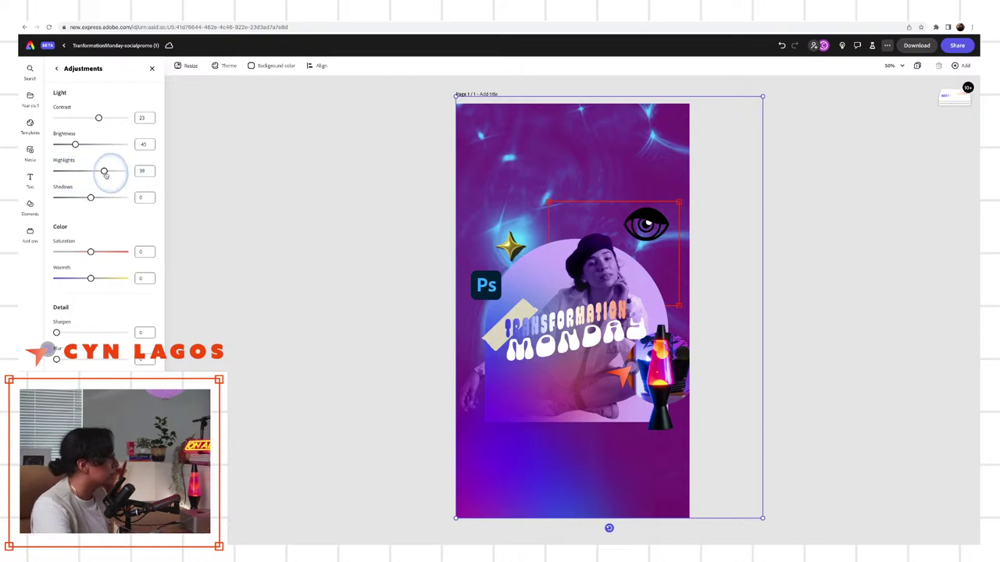
pyautogui.moveTo(90, 279); pyautogui.dragTo(104, 279)
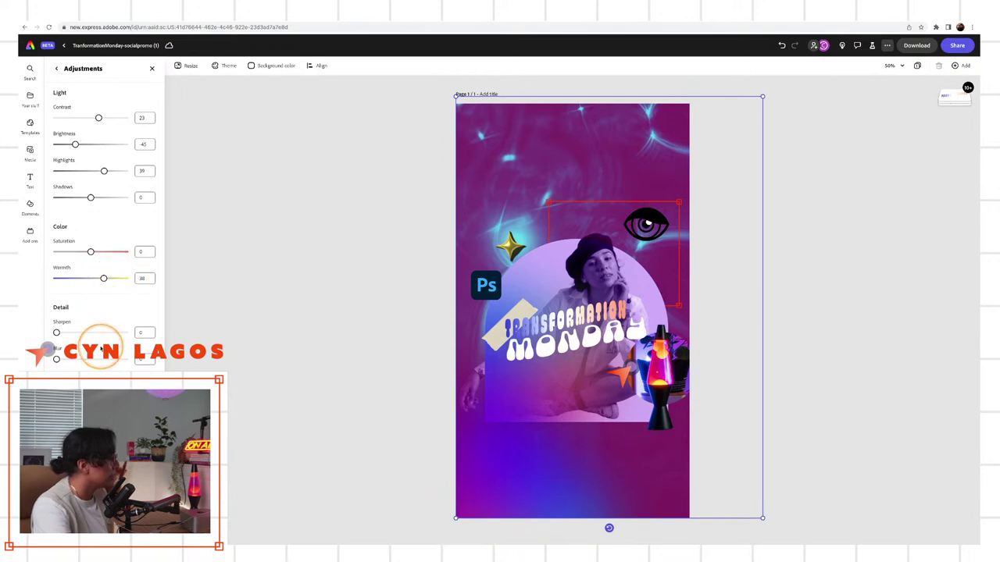
pyautogui.moveTo(57, 359)
pyautogui.mouseDown()
pyautogui.moveTo(109, 359)
pyautogui.moveTo(57, 359)
pyautogui.mouseUp()
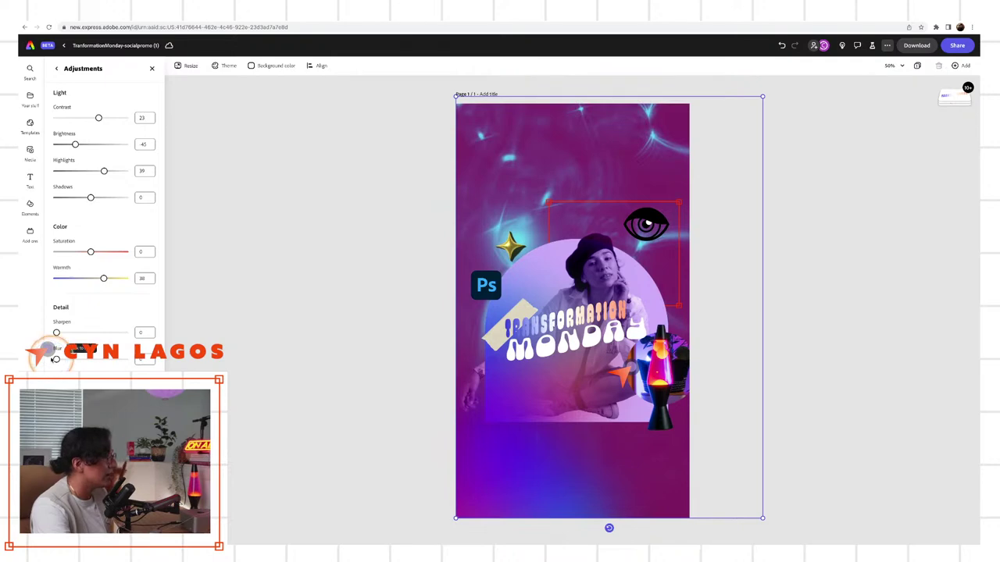
pyautogui.click(316, 313)
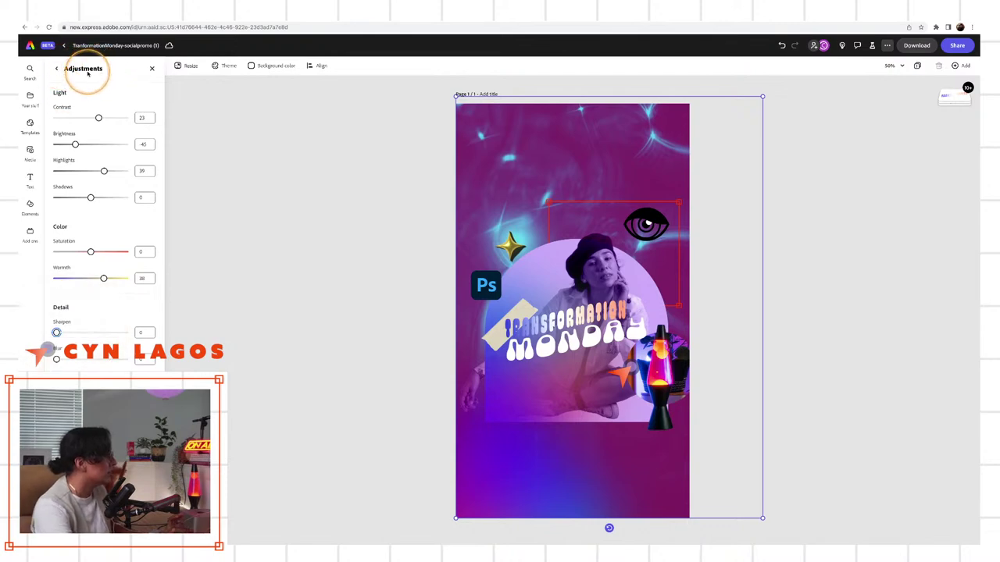
# Shift the background image slightly left within the page and show its Animation options.
pyautogui.click(57, 68)
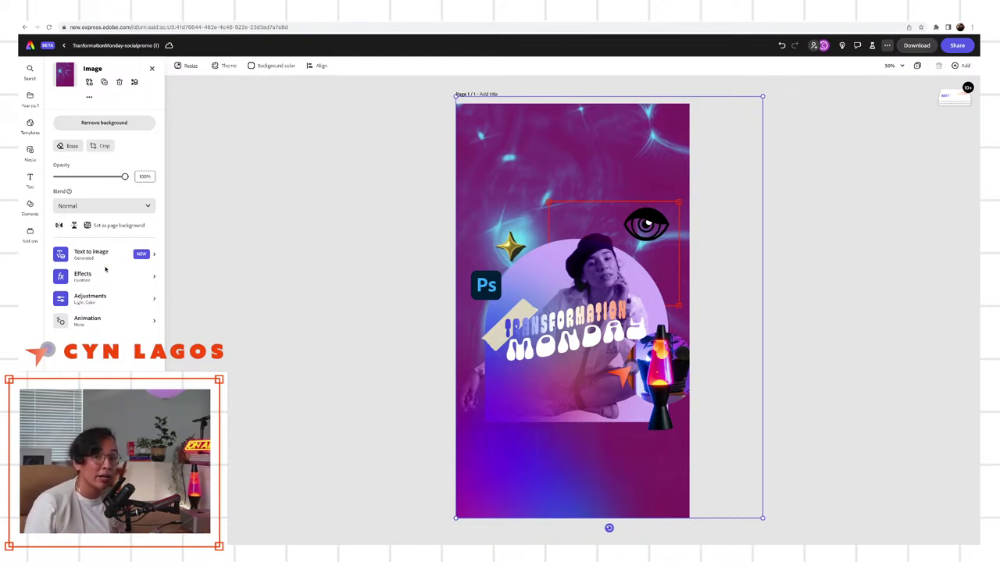
pyautogui.moveTo(573, 149); pyautogui.dragTo(546, 143)
pyautogui.click(546, 143)
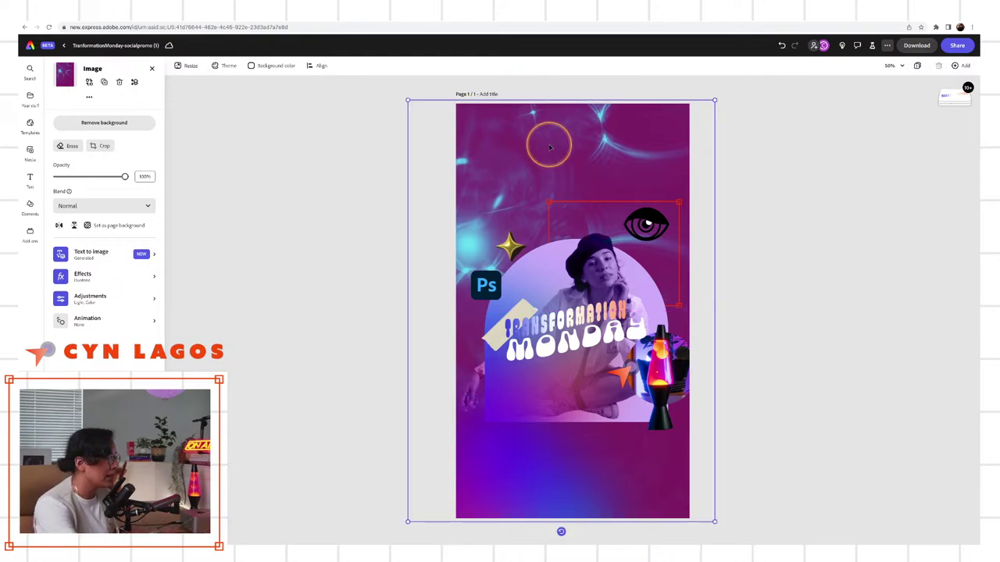
pyautogui.click(94, 321)
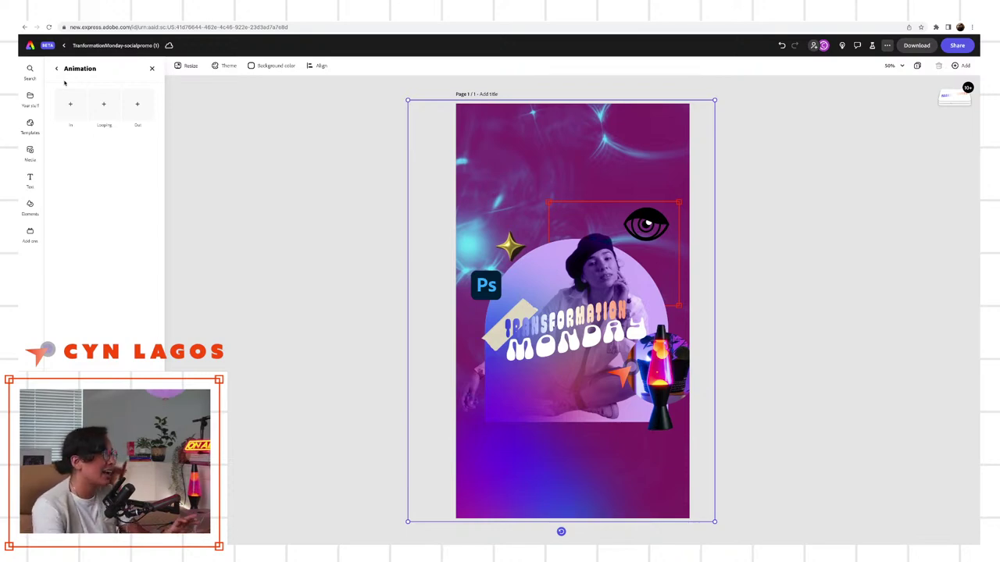
pyautogui.click(143, 28)
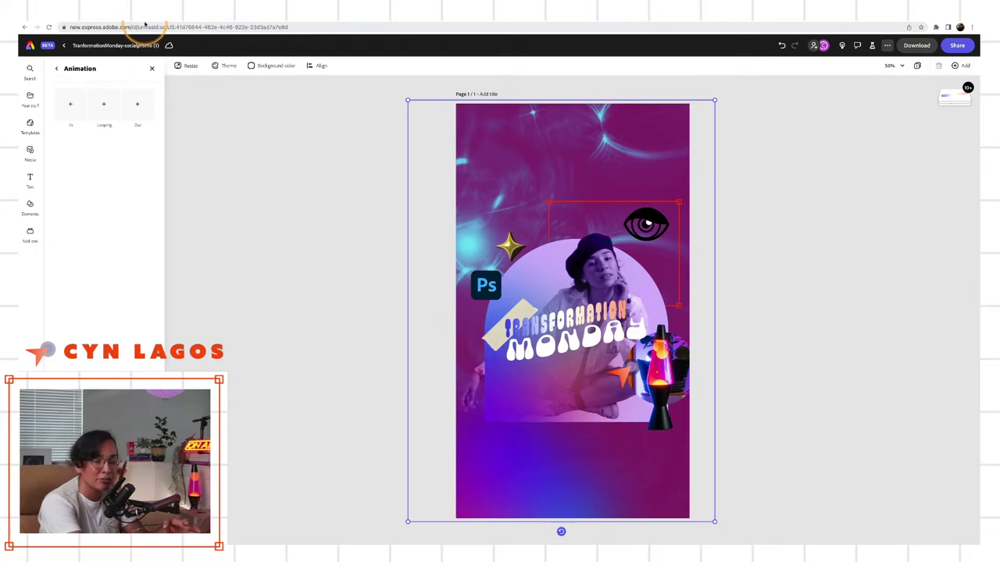
pyautogui.click(261, 97)
pyautogui.click(393, 118)
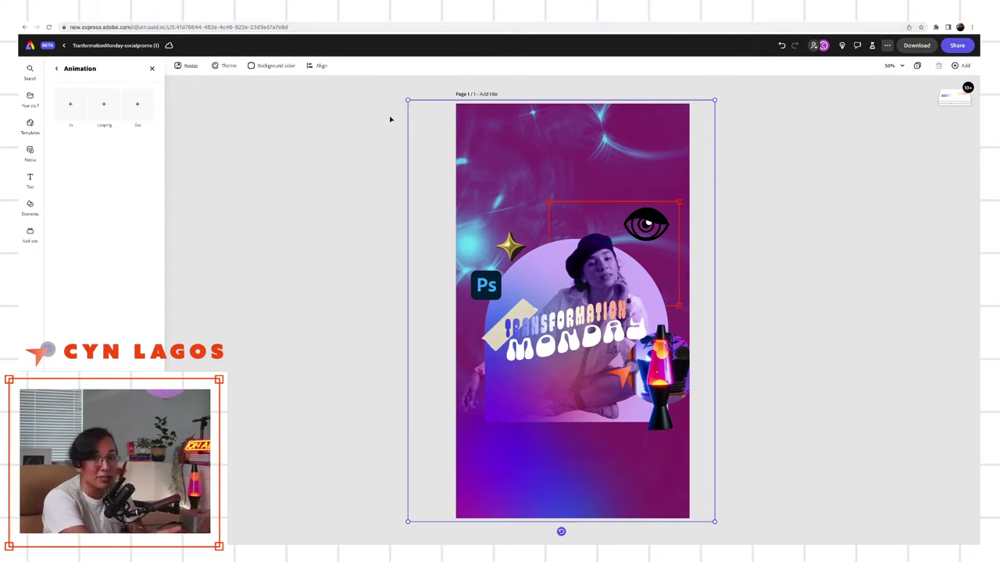
pyautogui.click(391, 118)
pyautogui.click(397, 118)
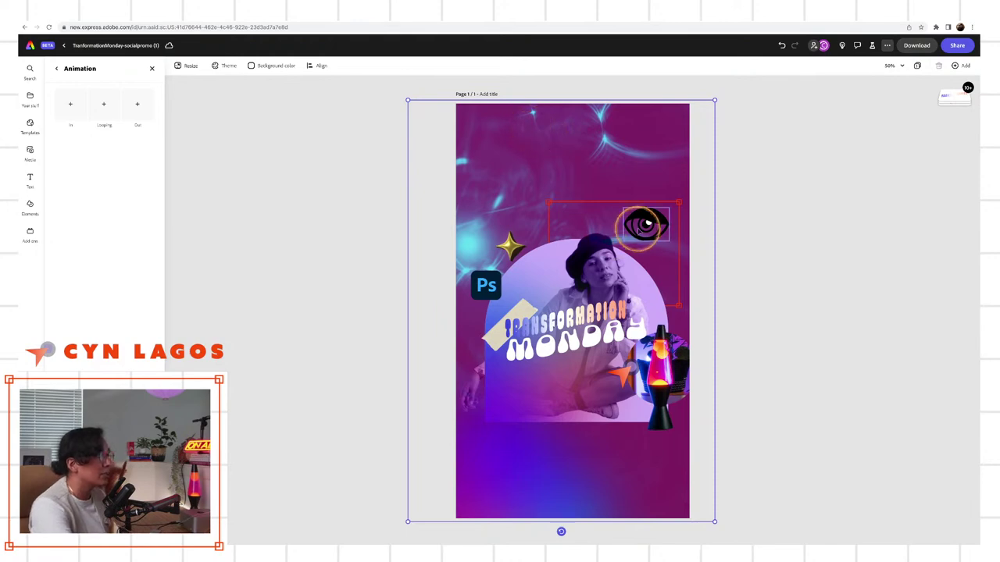
pyautogui.click(569, 208)
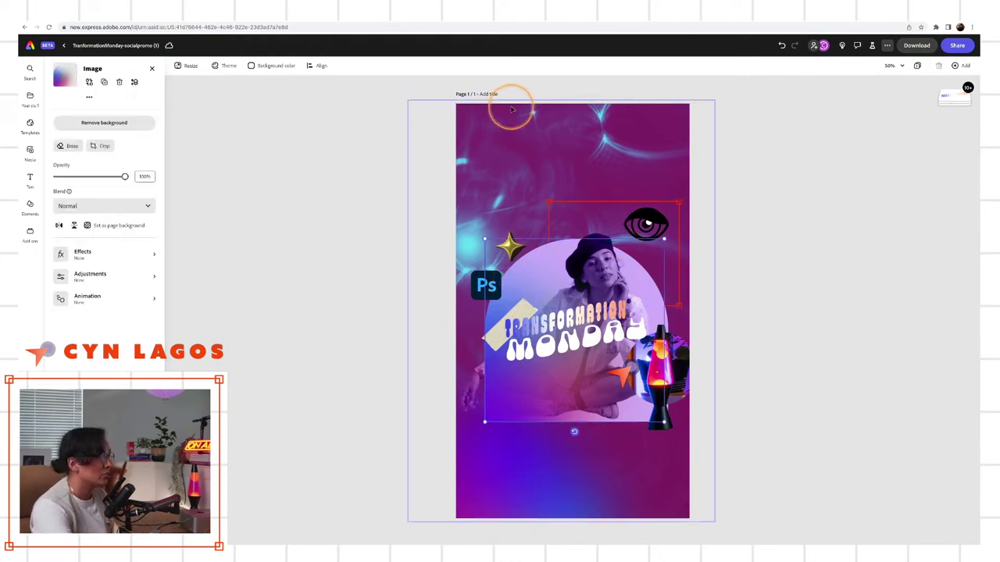
pyautogui.click(511, 117)
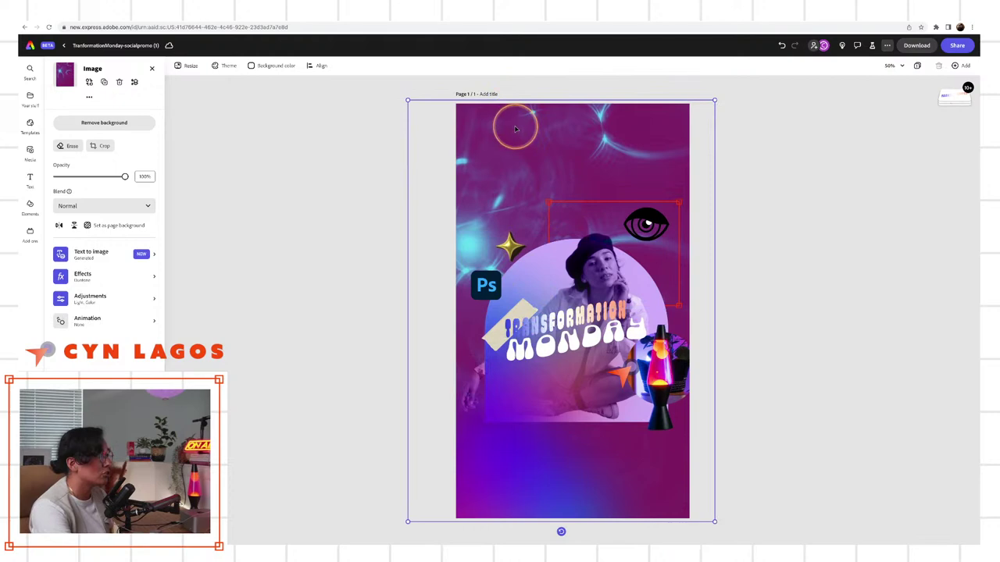
pyautogui.click(84, 319)
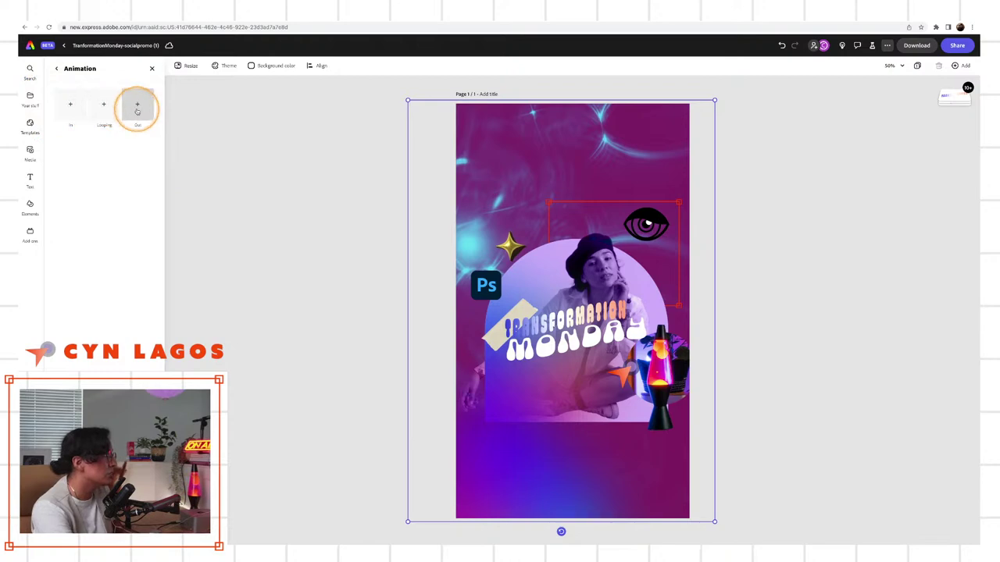
pyautogui.click(138, 114)
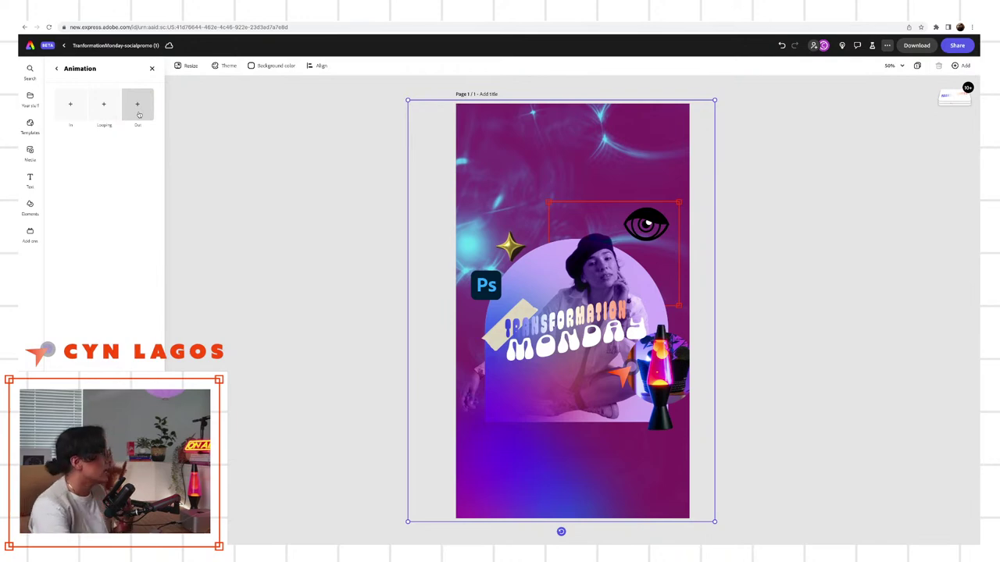
pyautogui.click(100, 113)
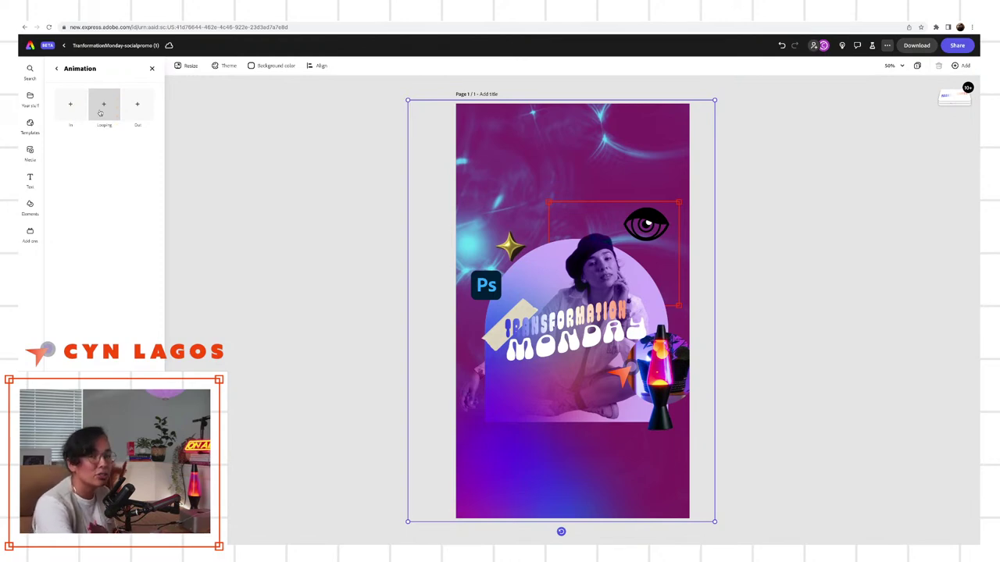
pyautogui.click(71, 108)
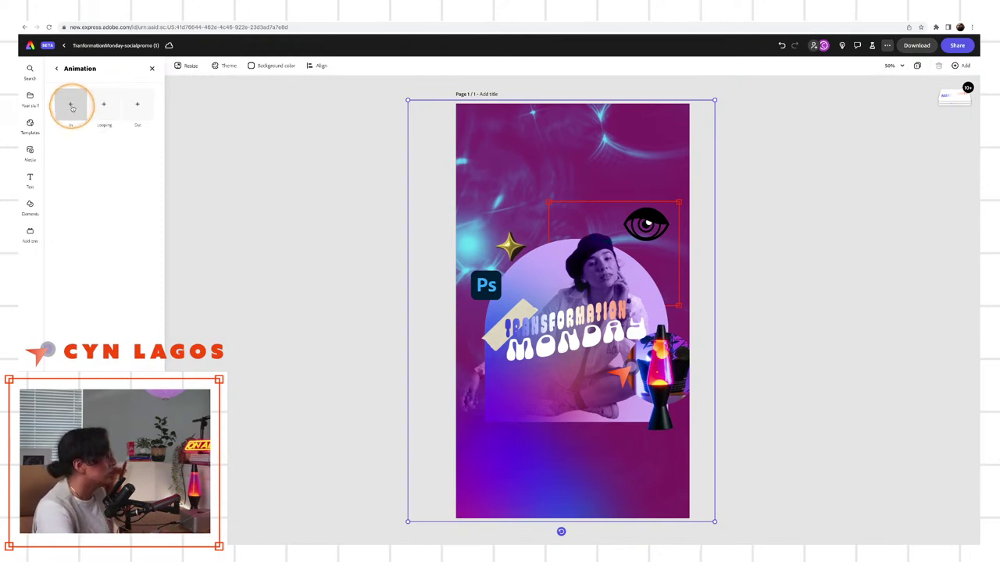
# Preview the Drift, Drop, Zoom, Flicker, Rise, Pop, Stretch, Tumble, Spin and Slide entrance styles.
pyautogui.click(72, 109)
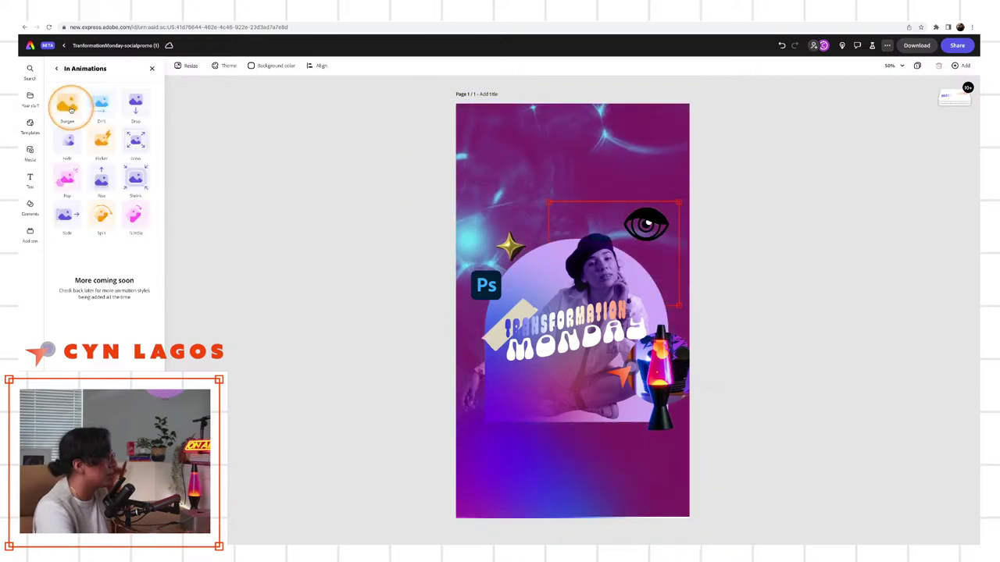
pyautogui.click(100, 109)
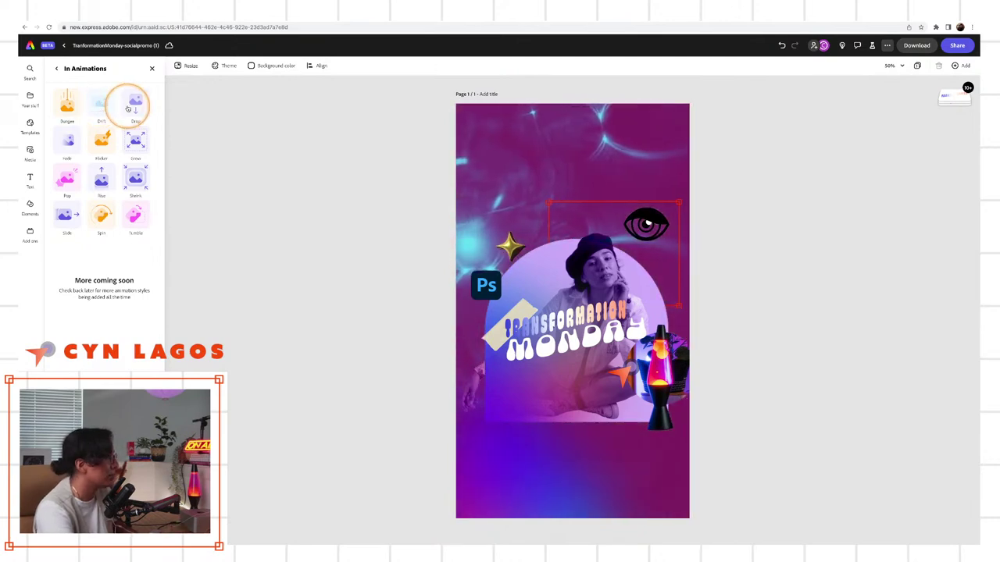
pyautogui.click(129, 107)
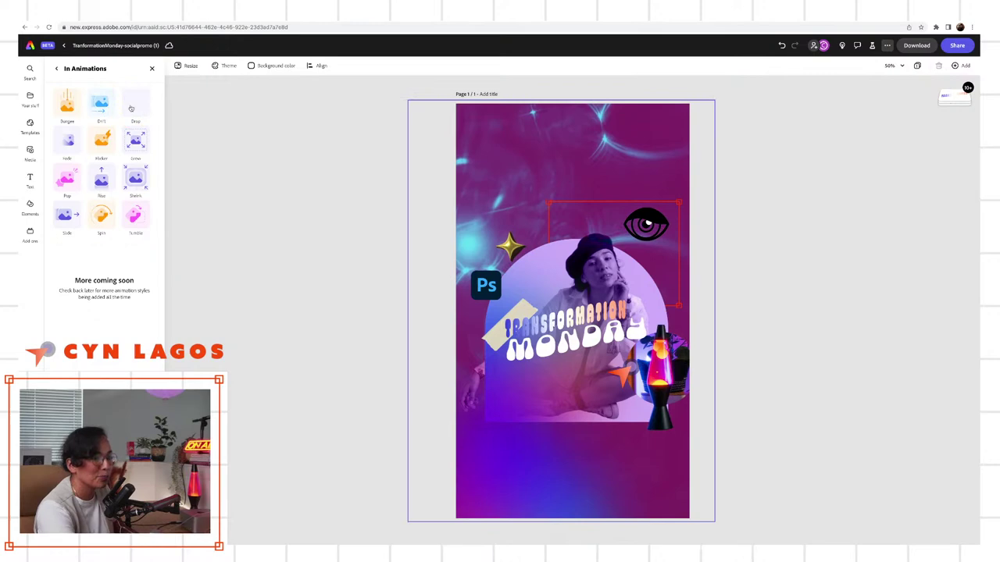
pyautogui.click(135, 138)
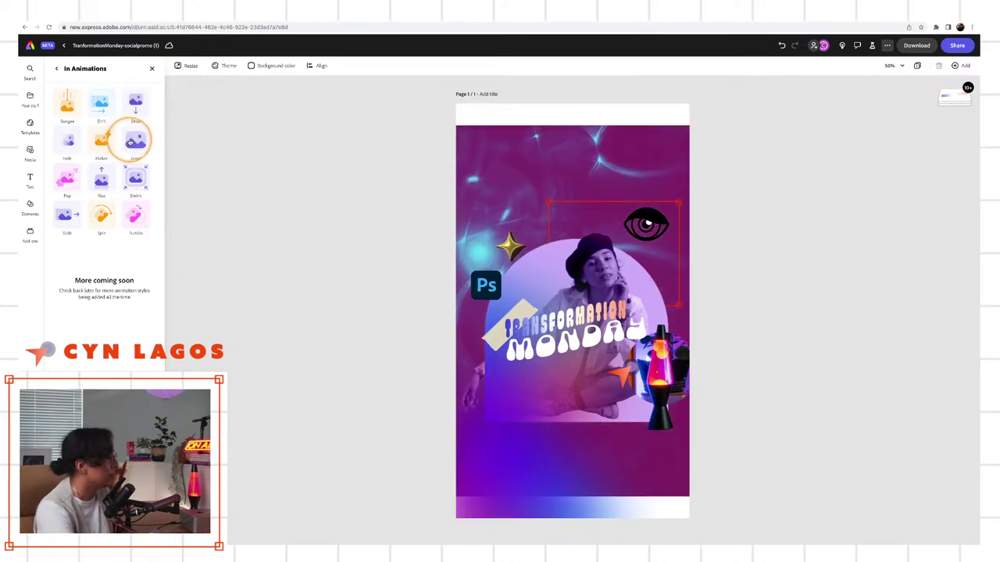
pyautogui.click(103, 143)
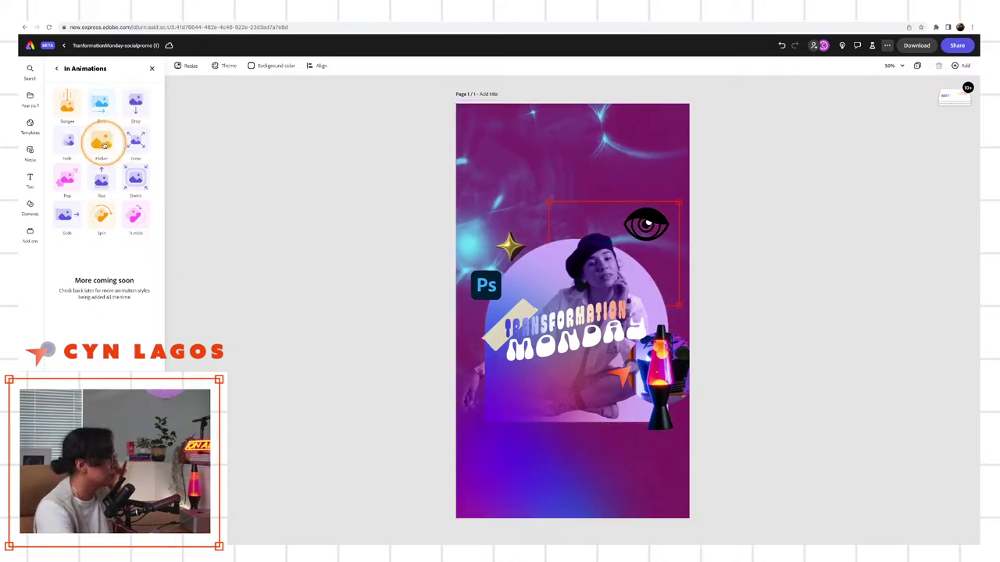
pyautogui.click(102, 181)
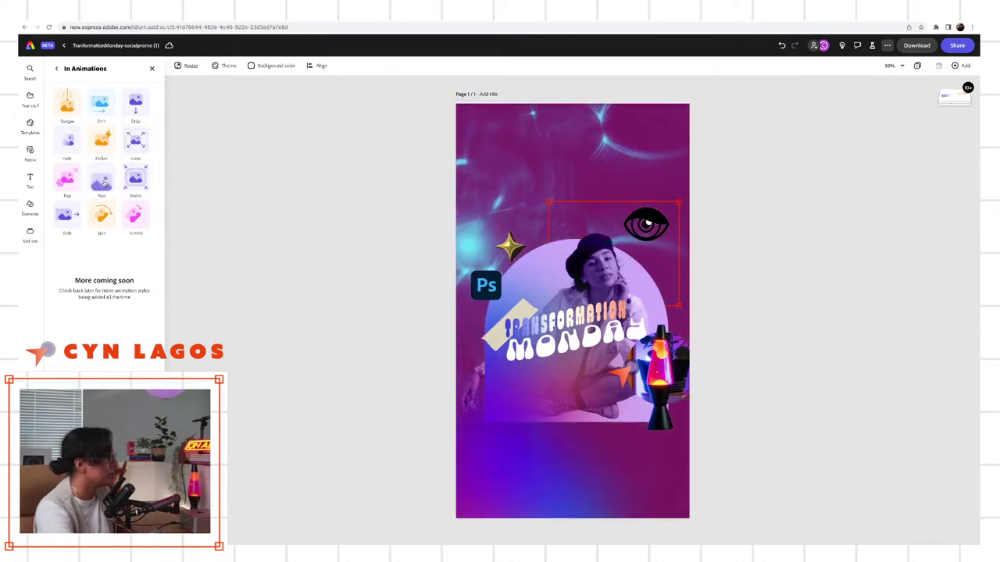
pyautogui.click(67, 179)
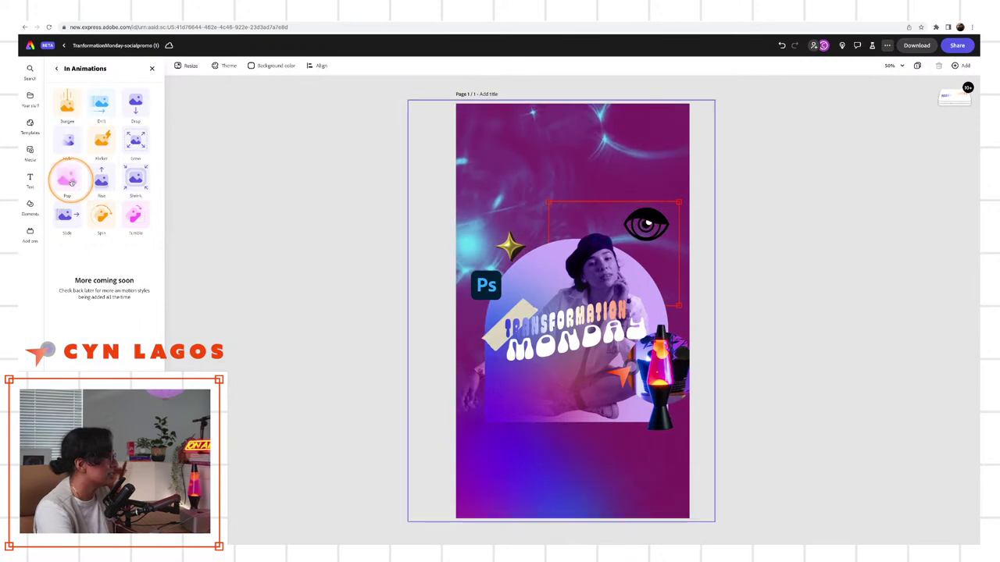
pyautogui.click(111, 183)
pyautogui.click(135, 180)
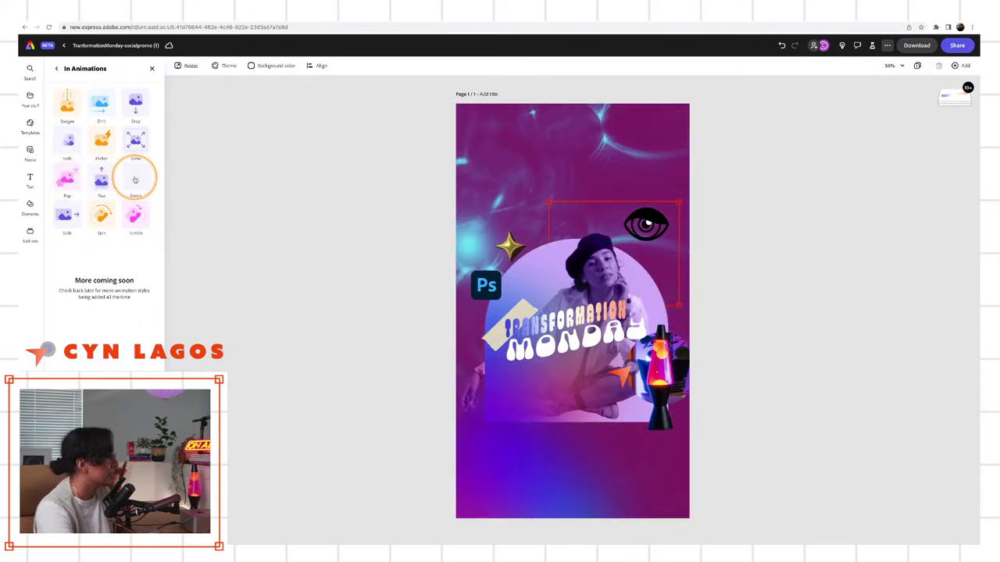
pyautogui.click(135, 221)
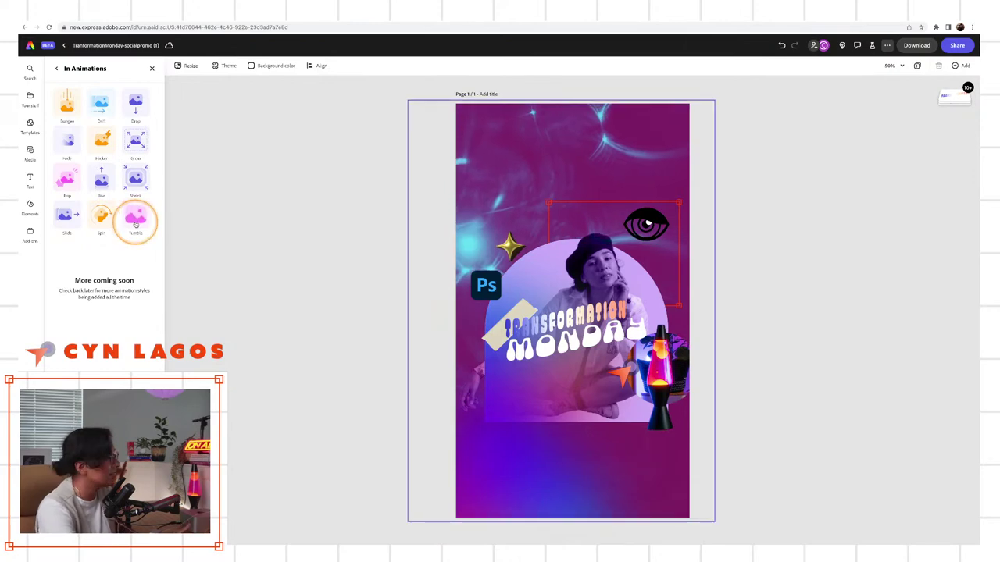
pyautogui.click(101, 218)
pyautogui.click(78, 223)
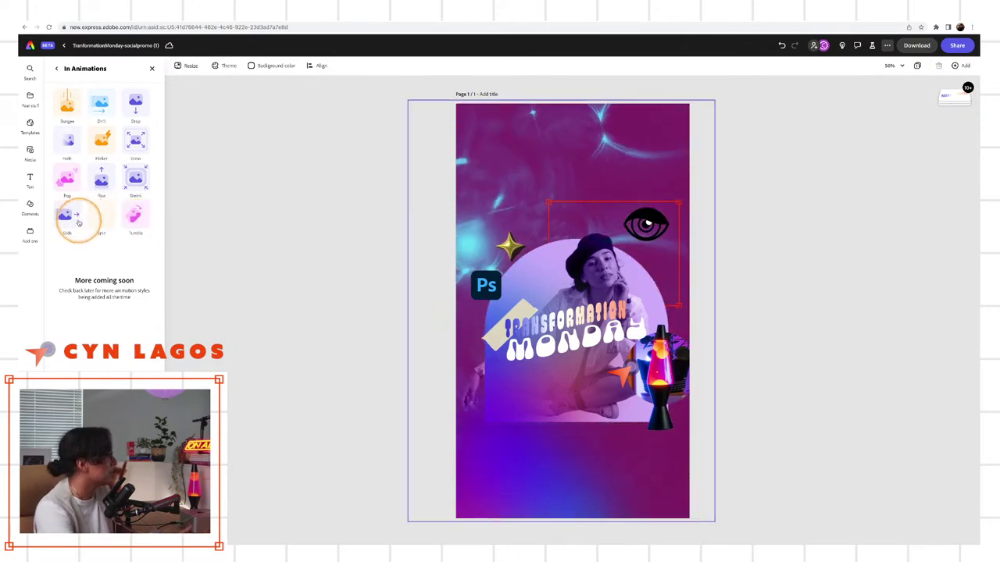
pyautogui.click(64, 219)
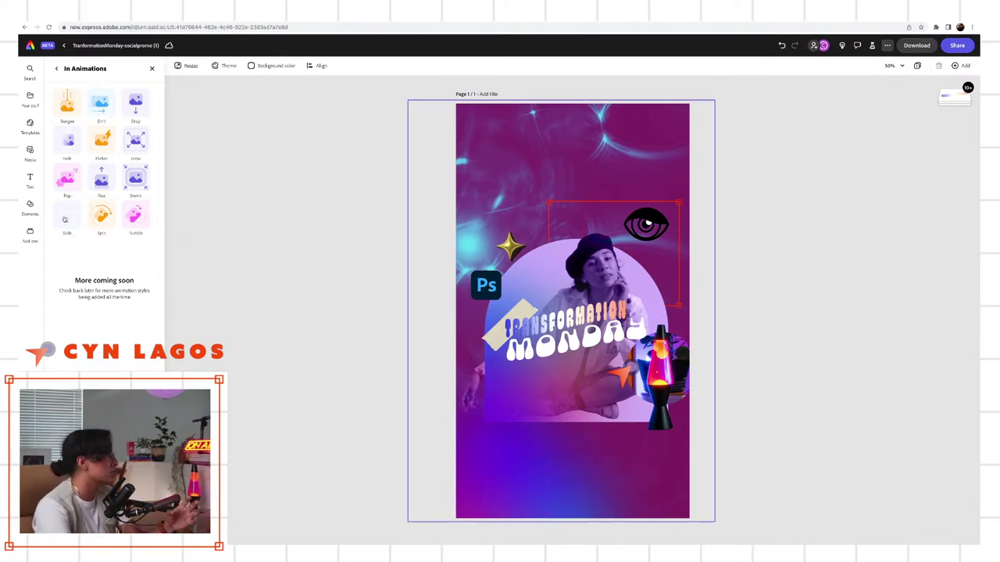
# Re-preview Drift, Fade and Zoom, then set the entrance animation to Drop.
pyautogui.click(68, 102)
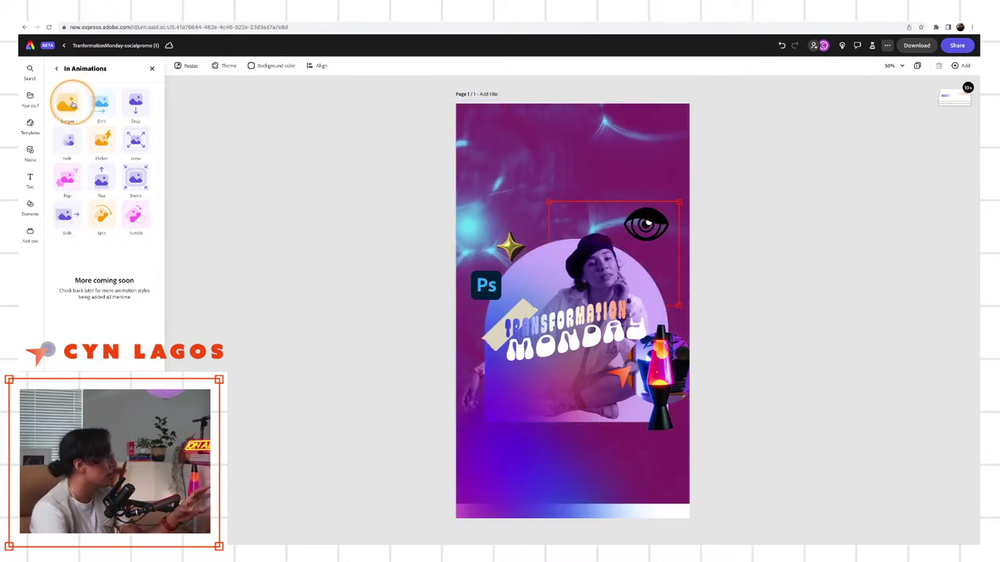
pyautogui.click(98, 104)
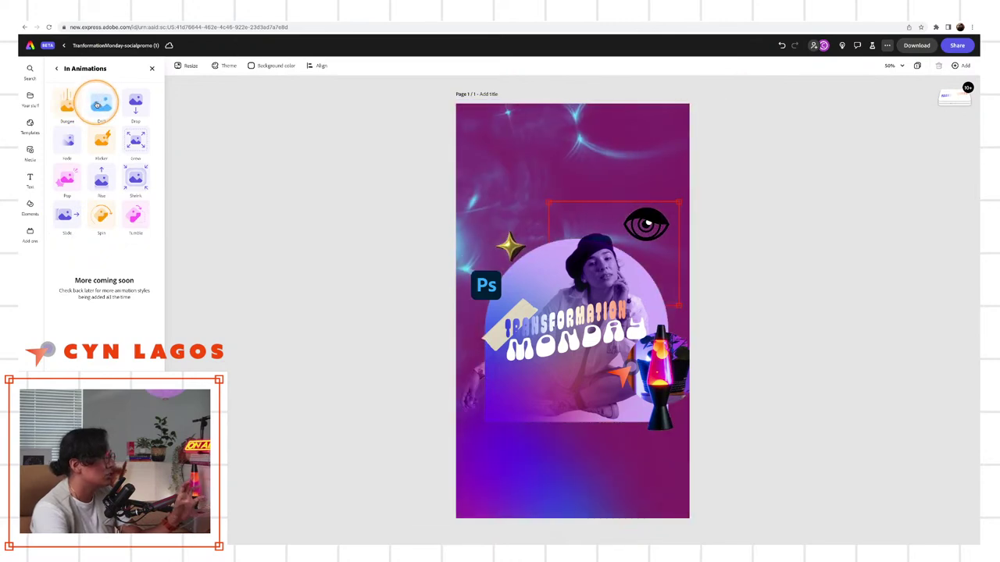
pyautogui.click(56, 68)
pyautogui.click(71, 101)
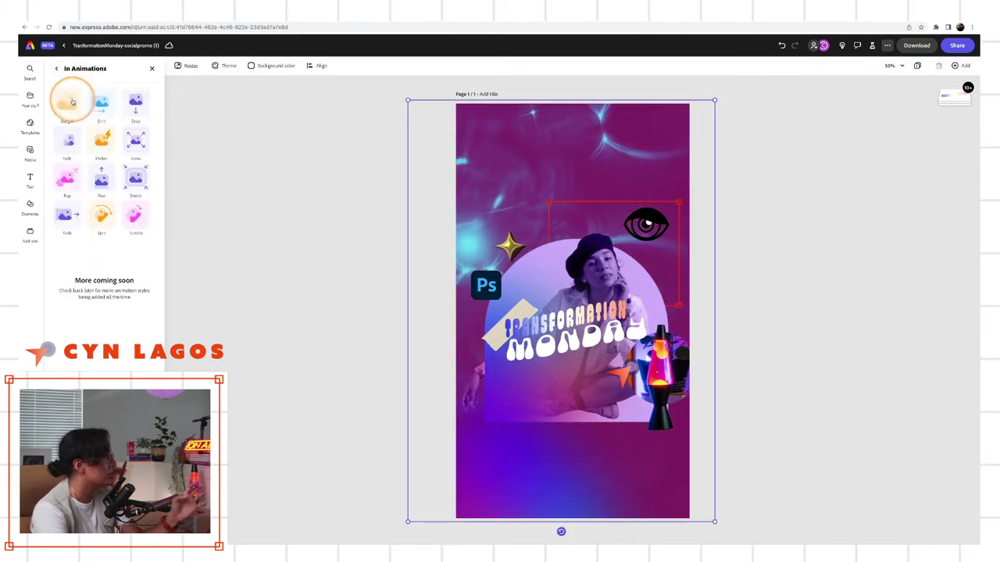
pyautogui.click(100, 106)
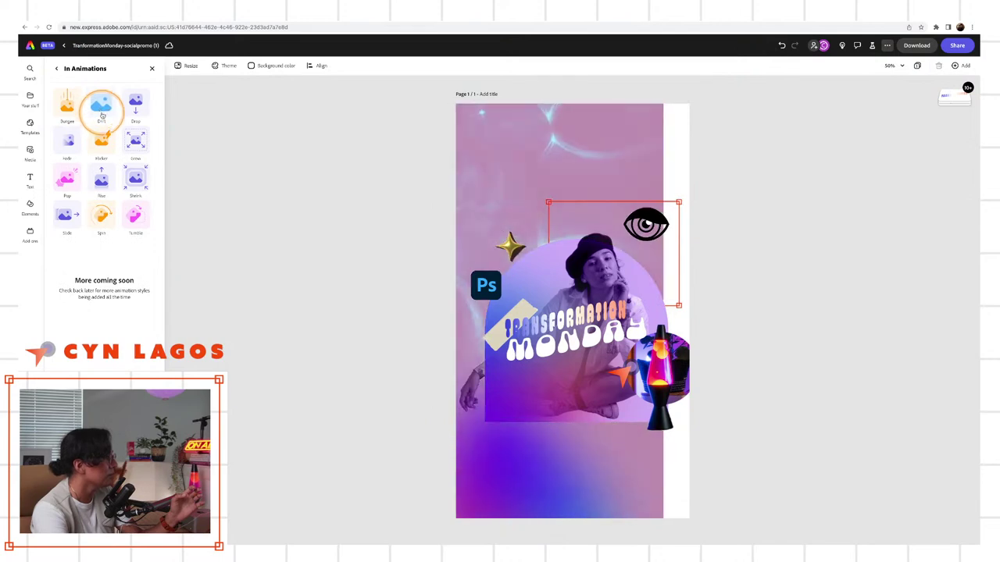
pyautogui.click(71, 141)
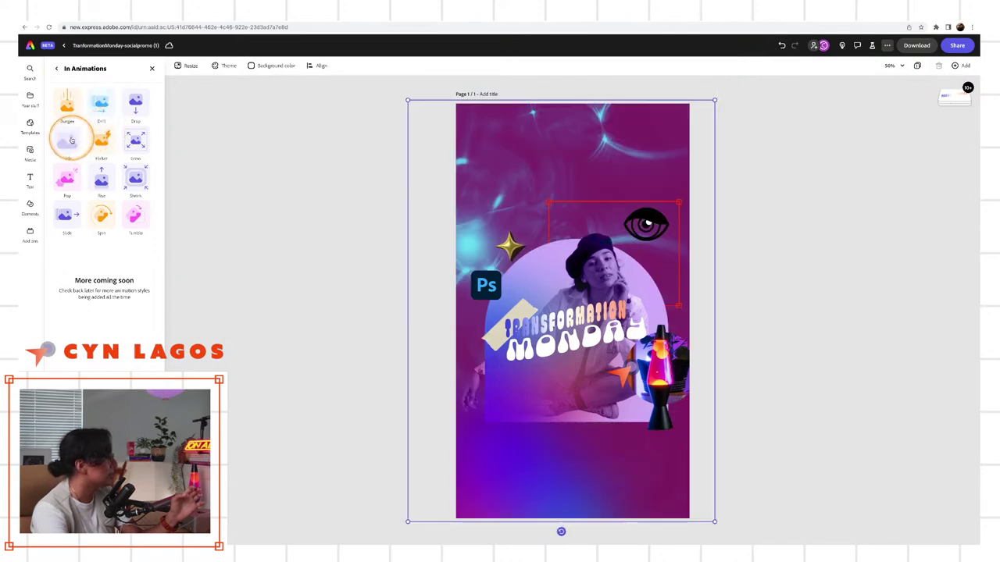
pyautogui.click(137, 138)
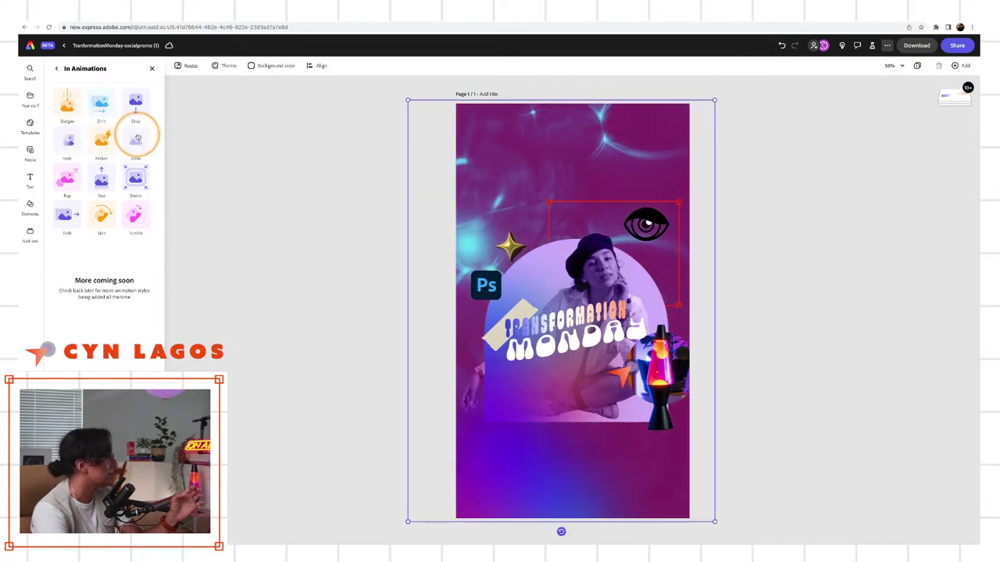
pyautogui.click(140, 109)
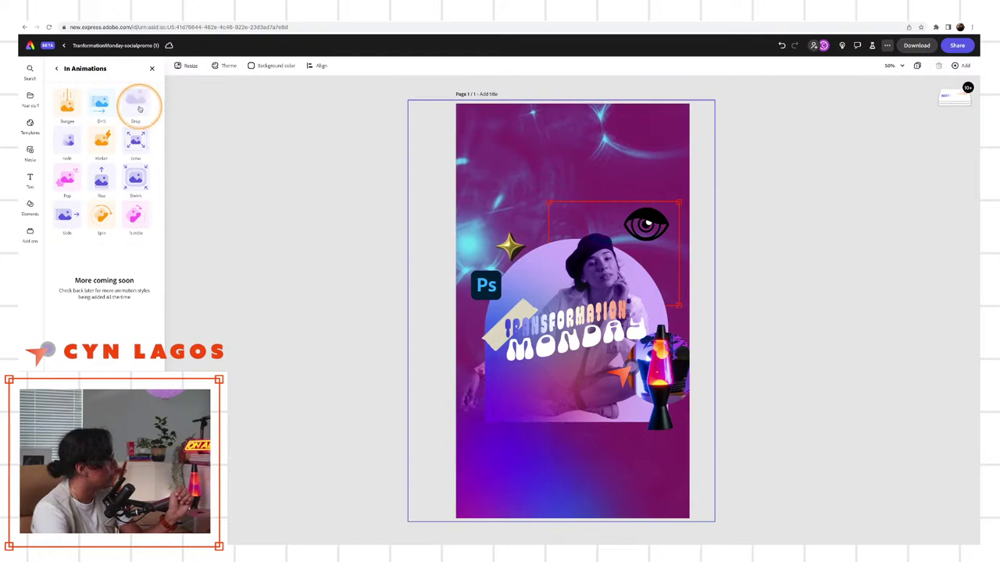
# Apply the Drop entrance to the page, try 1.5s, then set its duration to 0.43s.
pyautogui.click(138, 108)
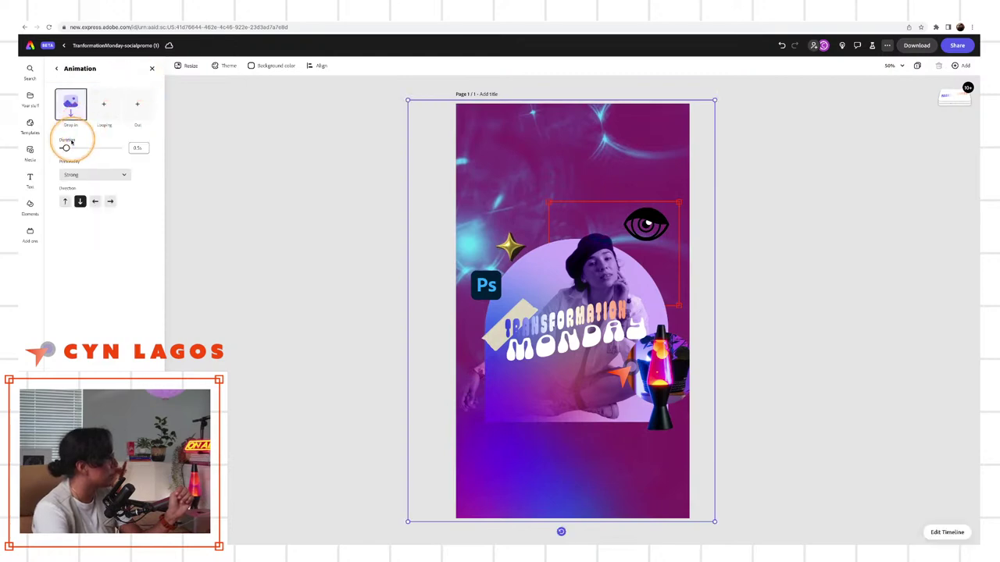
pyautogui.moveTo(70, 143); pyautogui.dragTo(82, 148)
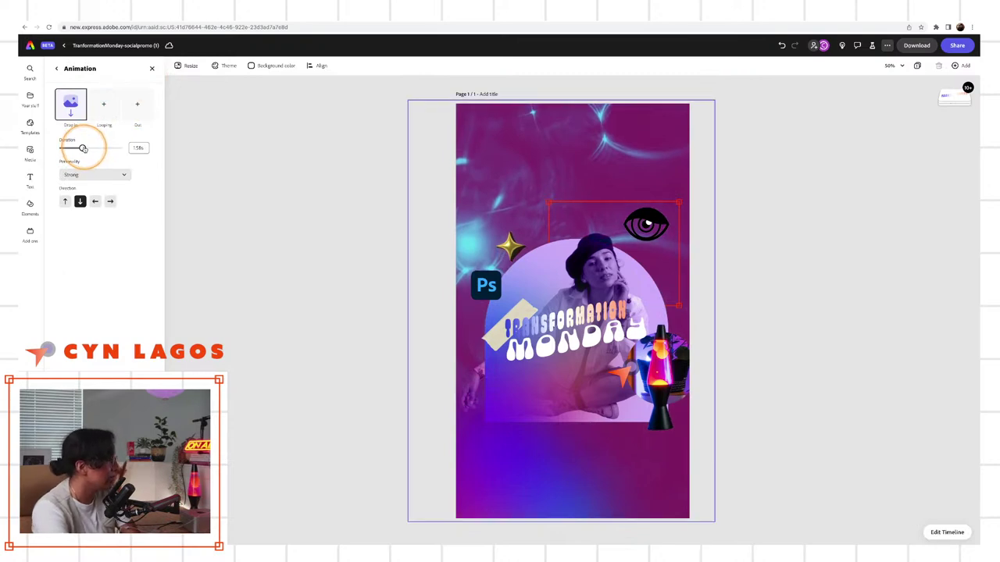
pyautogui.moveTo(82, 148); pyautogui.dragTo(64, 149)
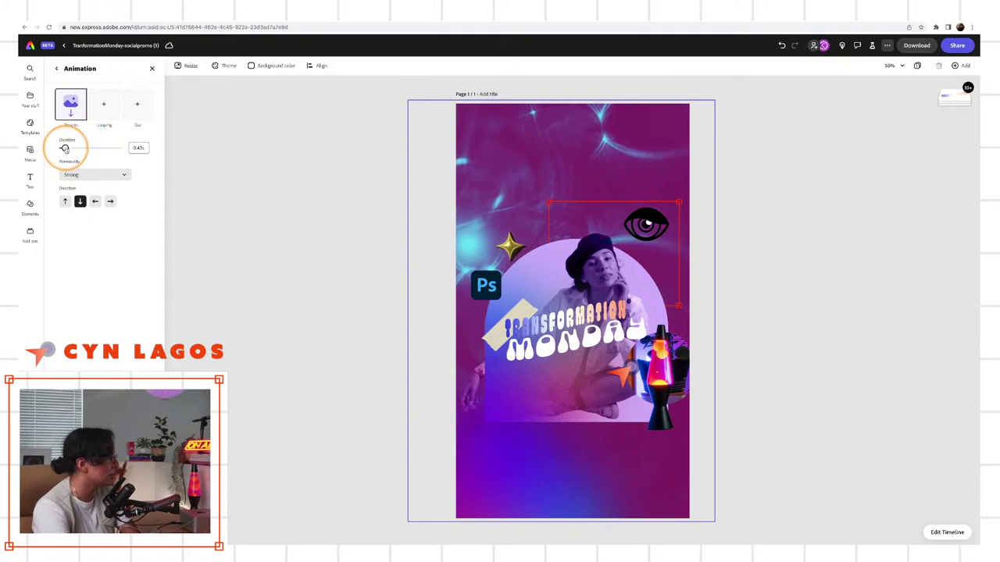
# Try the up, left and right drop directions, restore downward, and select the gradient background image.
pyautogui.click(66, 202)
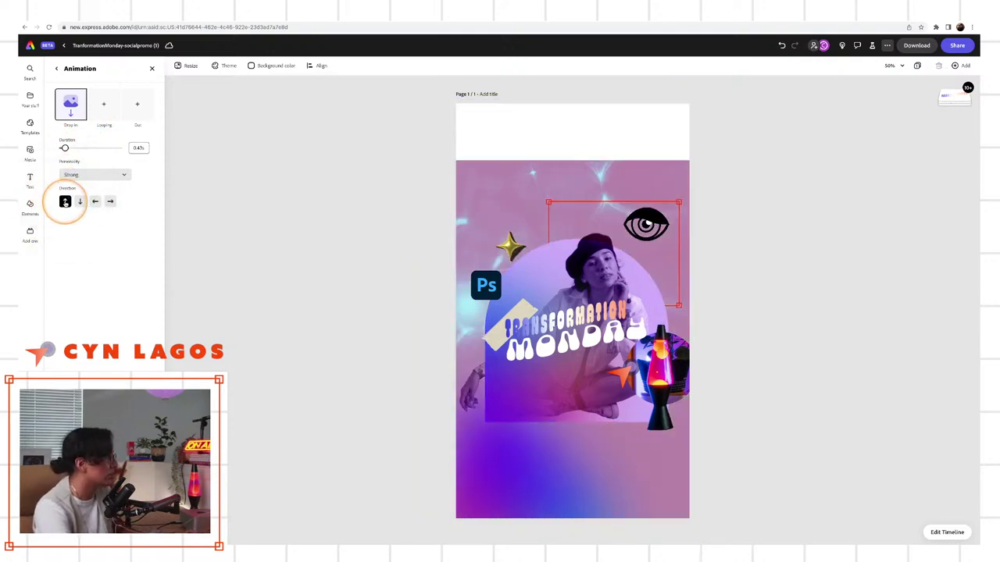
pyautogui.click(94, 202)
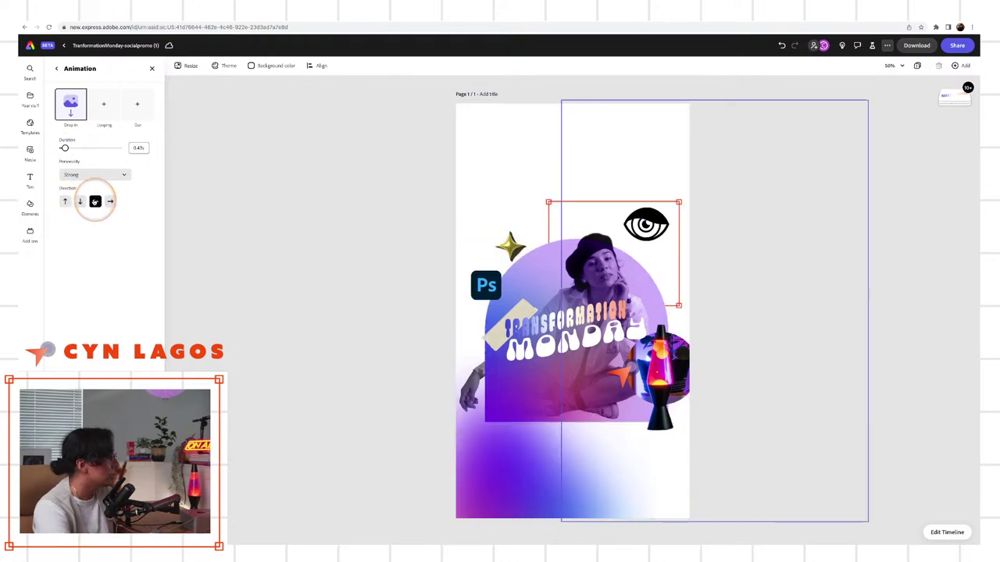
pyautogui.click(110, 202)
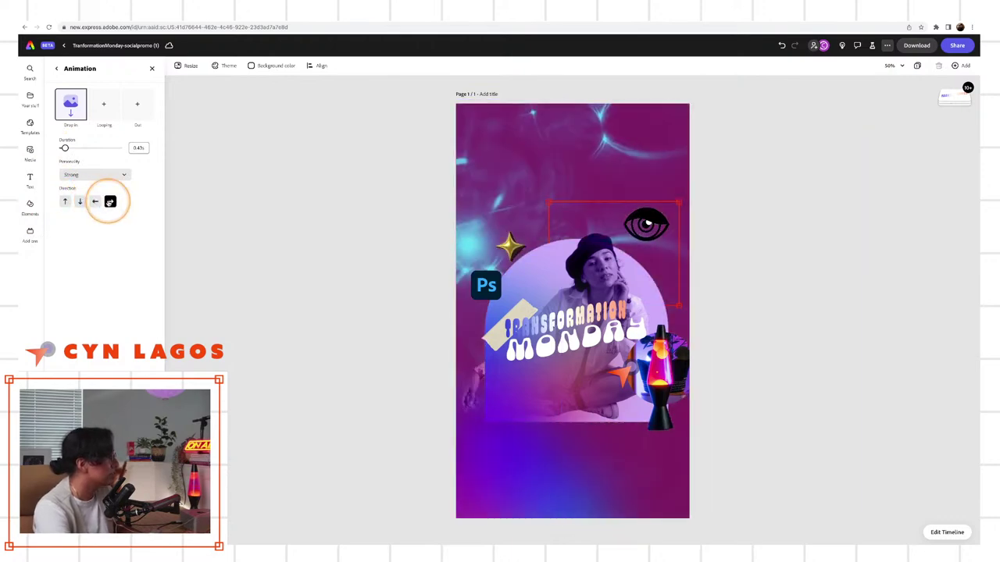
pyautogui.click(80, 202)
pyautogui.click(485, 358)
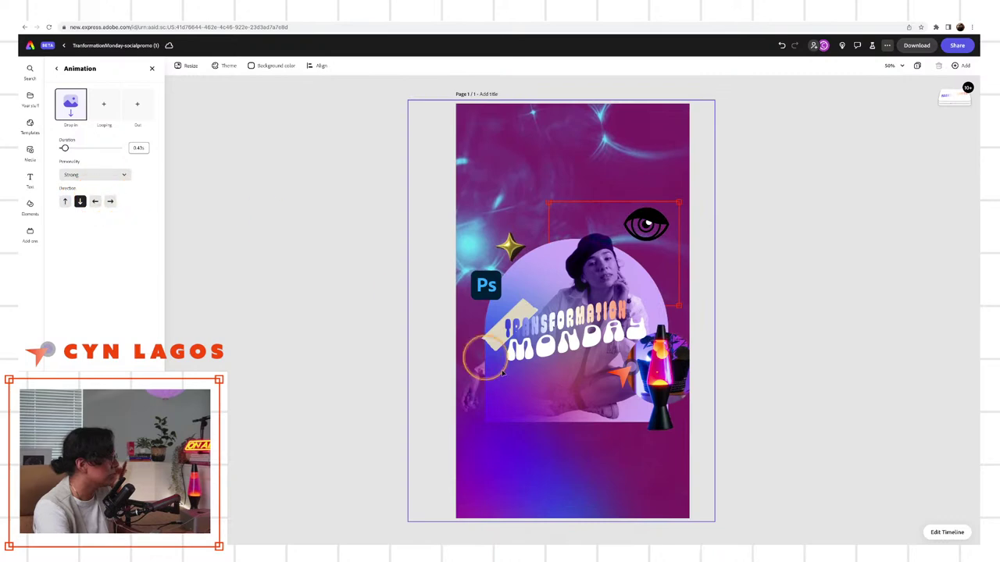
pyautogui.click(520, 442)
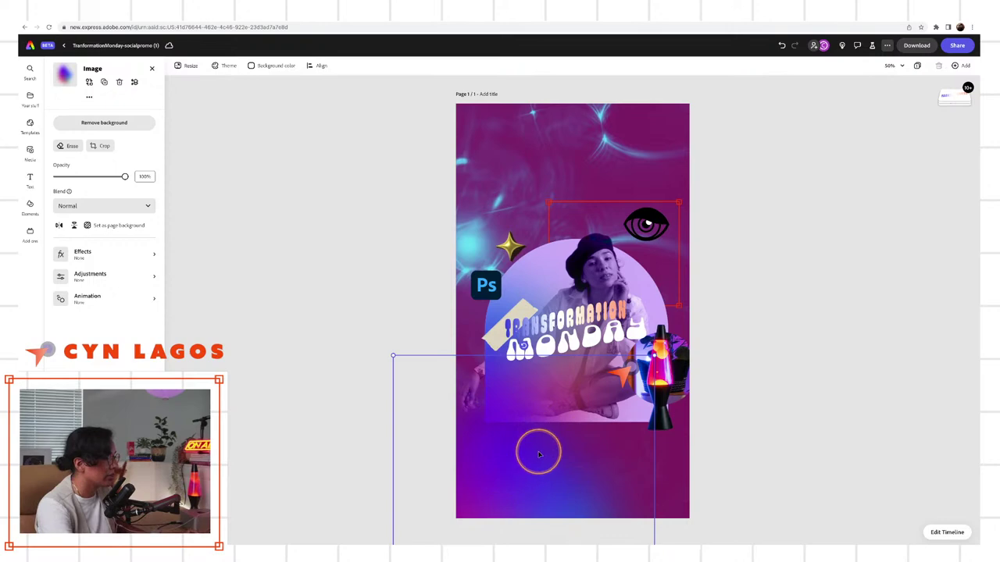
# Preview the Fade, Pop, Rise and Spin entrance animations on the gradient image.
pyautogui.click(84, 296)
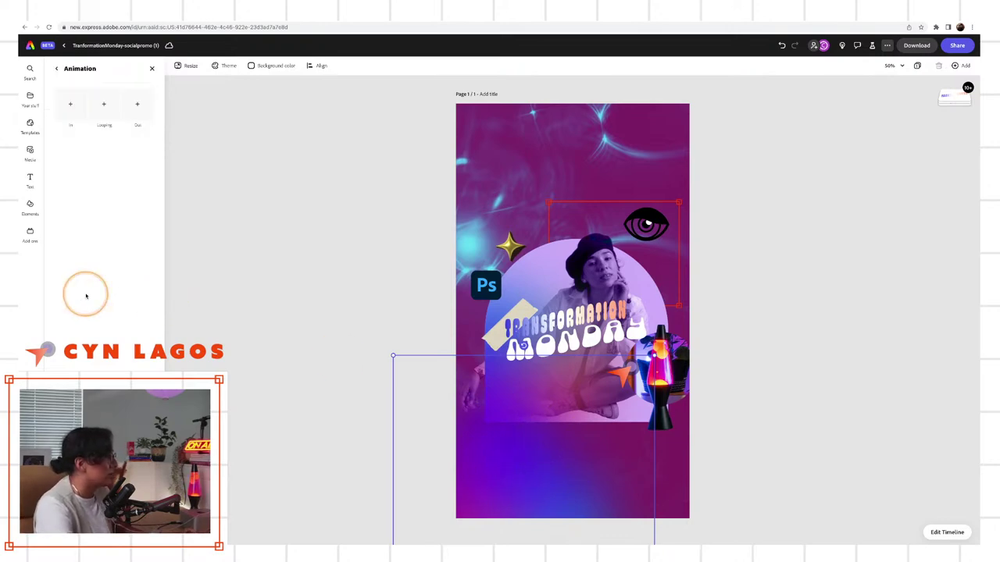
pyautogui.click(75, 111)
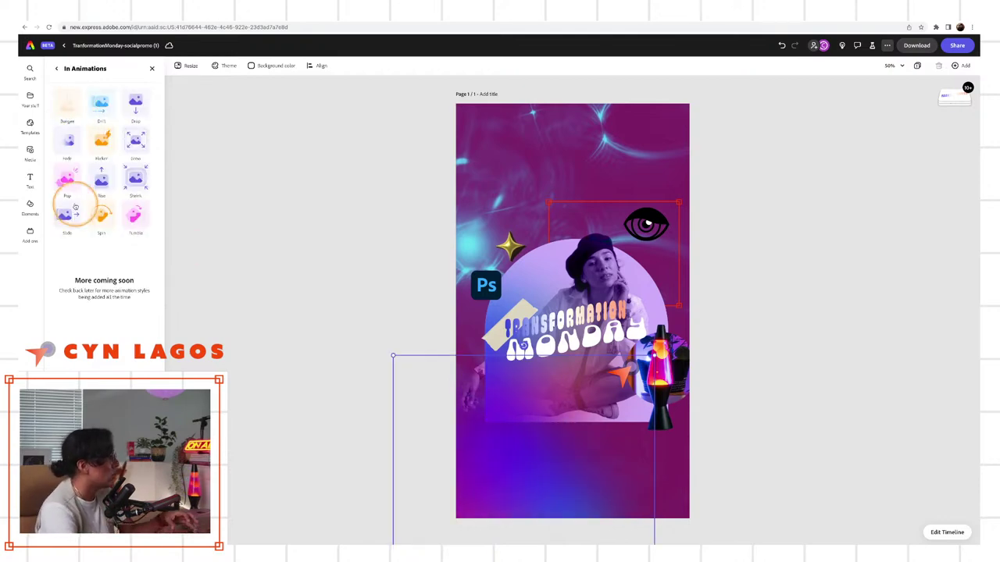
pyautogui.click(69, 142)
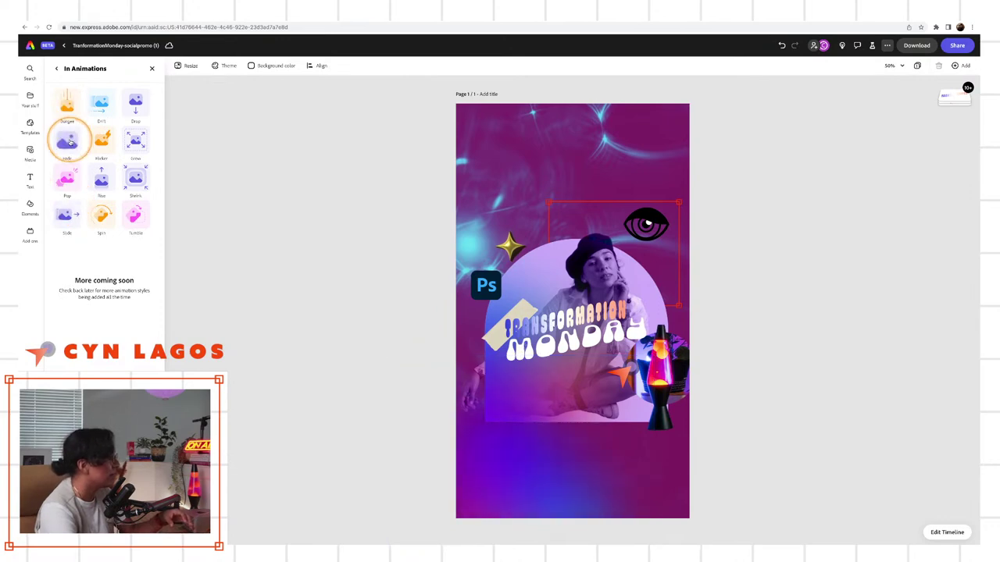
pyautogui.click(67, 173)
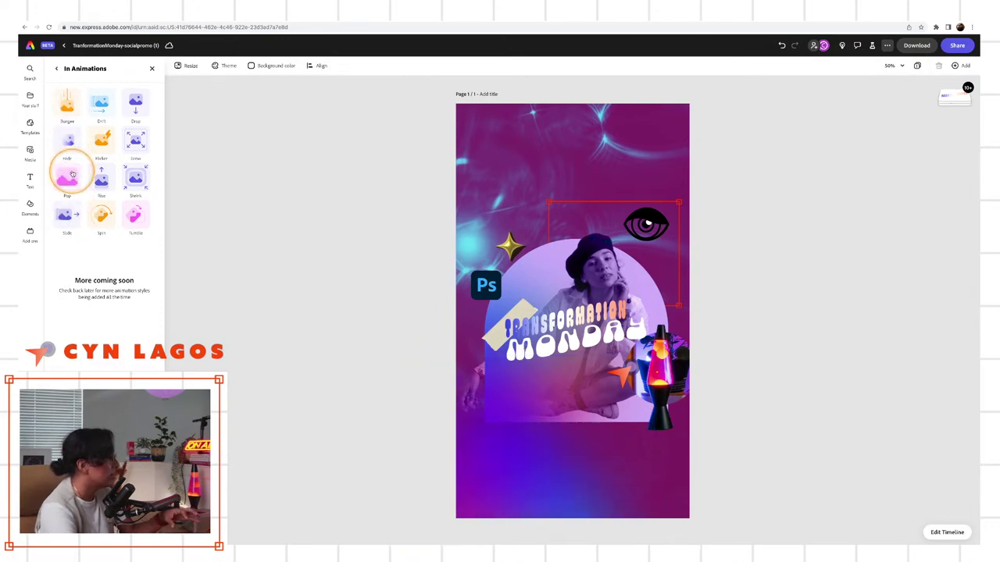
pyautogui.click(100, 175)
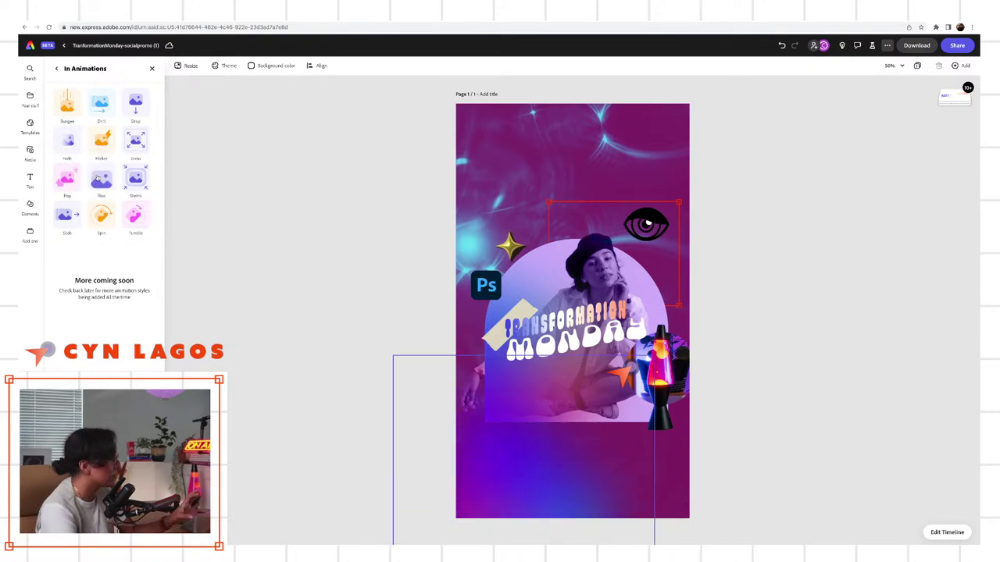
pyautogui.click(101, 217)
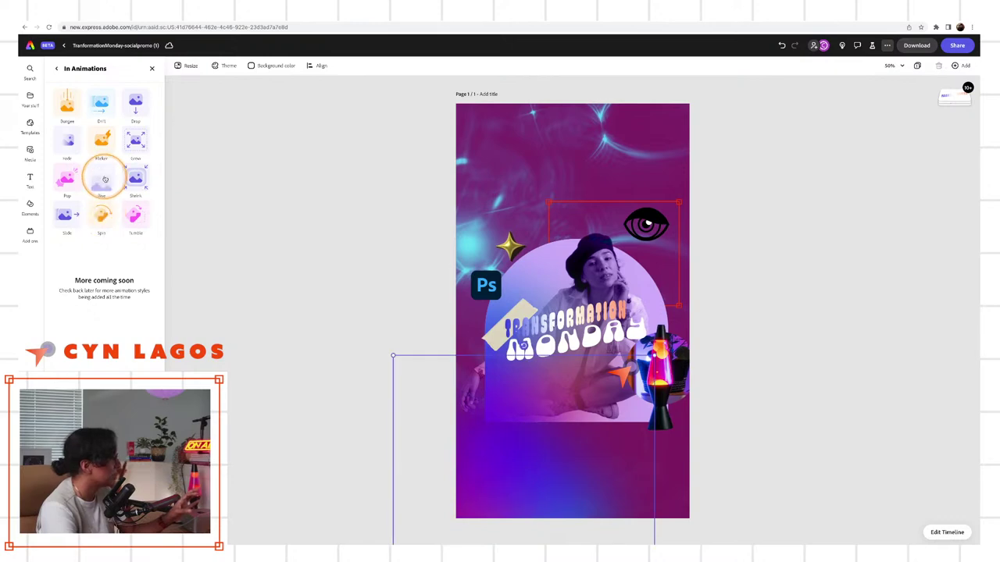
# Apply the upward Rise entrance, shorten it to about 0.59s, and select the layer behind the eye.
pyautogui.click(180, 189)
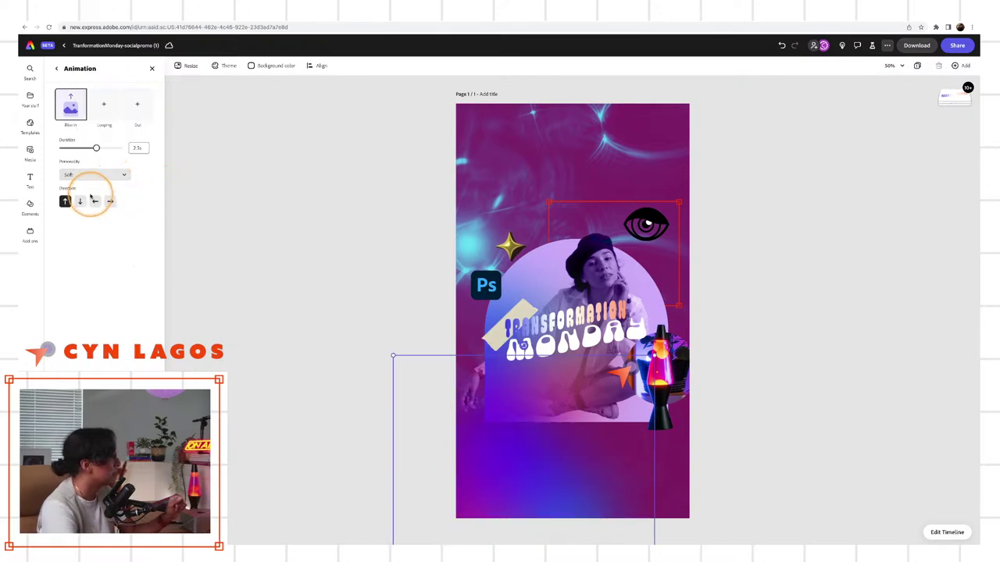
pyautogui.click(96, 149)
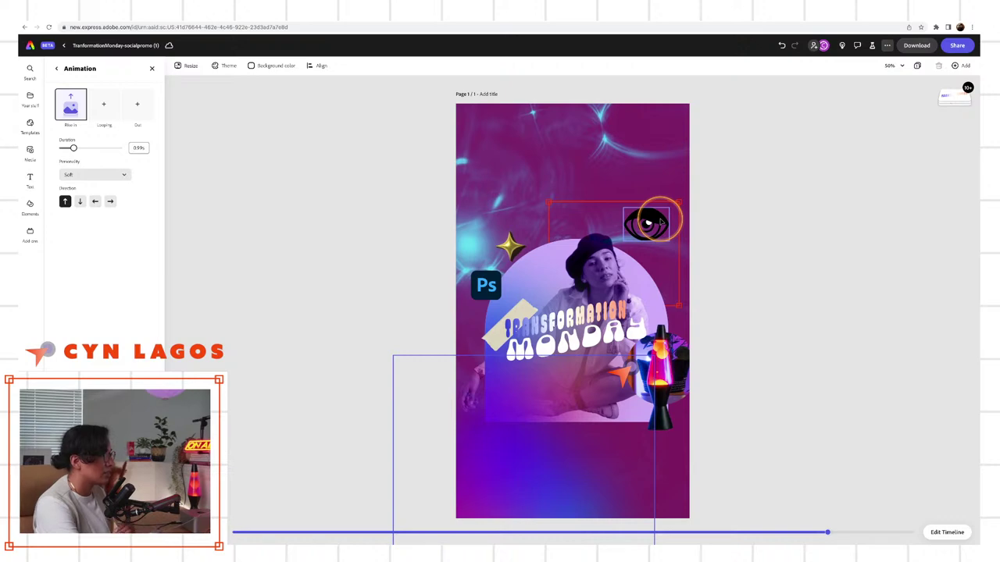
pyautogui.click(626, 206)
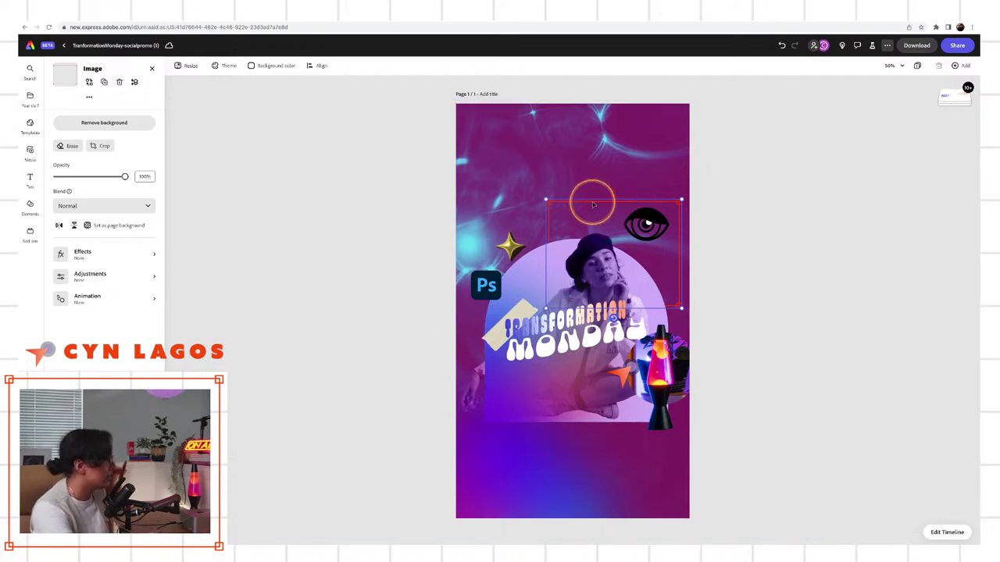
# Give the layer behind the eye a looping Spin animation after previewing Jitter.
pyautogui.click(88, 298)
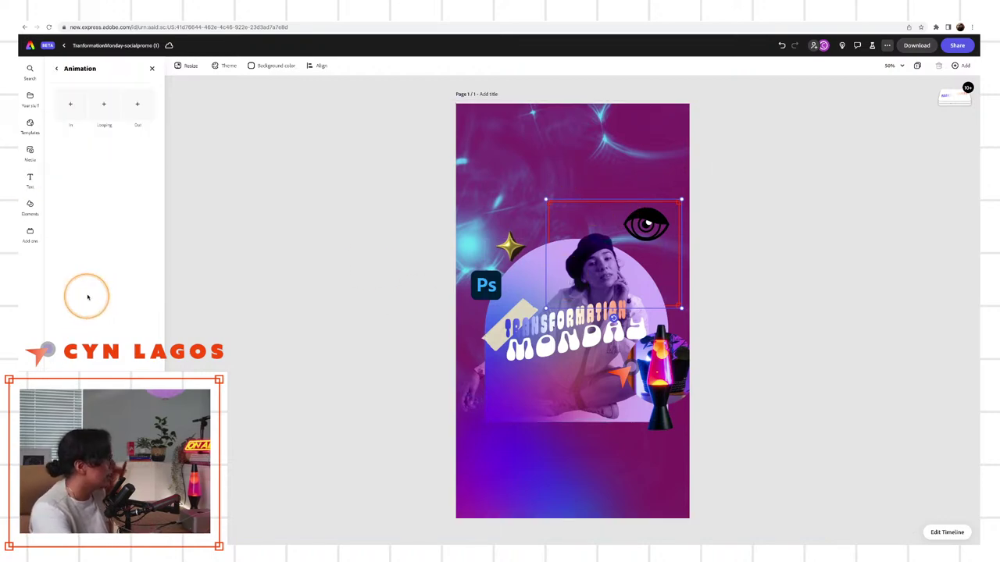
pyautogui.click(100, 102)
pyautogui.click(68, 142)
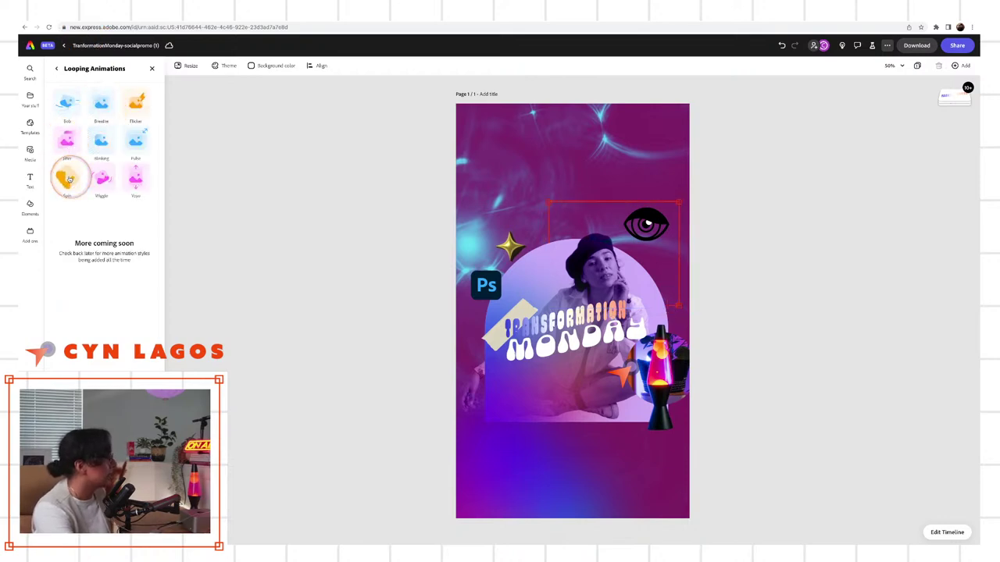
pyautogui.click(67, 178)
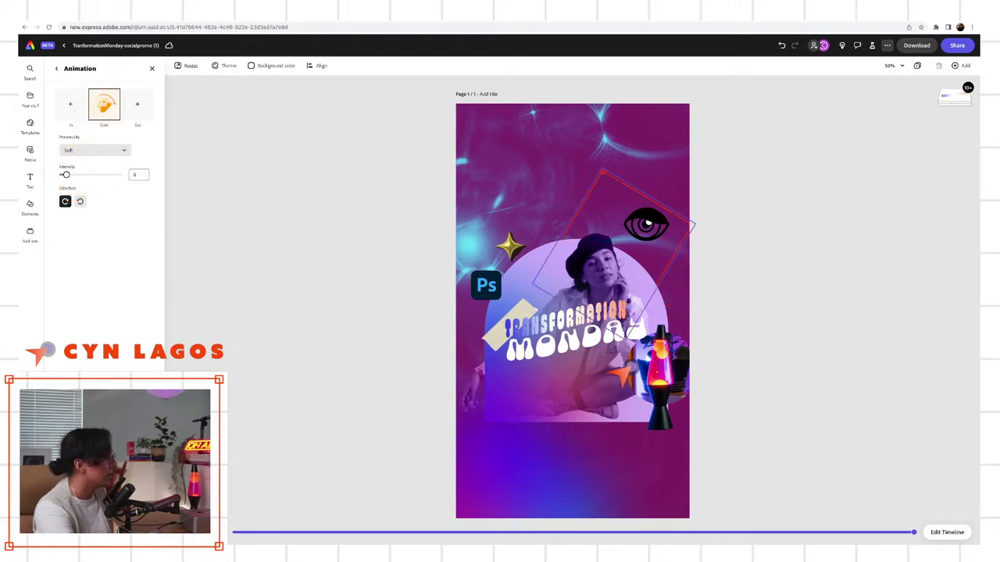
pyautogui.click(252, 533)
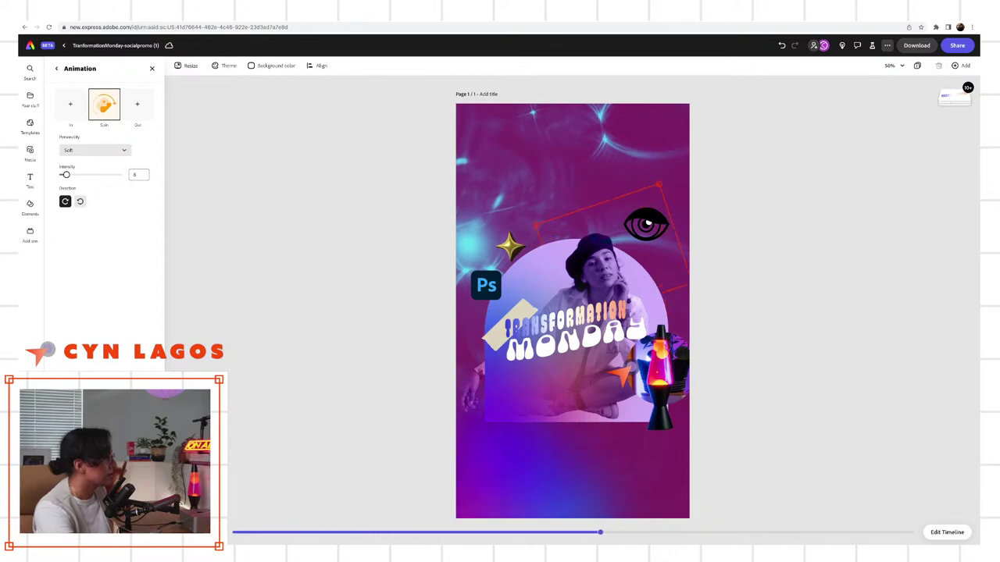
pyautogui.click(57, 69)
# Give the gold sparkle star a looping Spin animation.
pyautogui.click(509, 247)
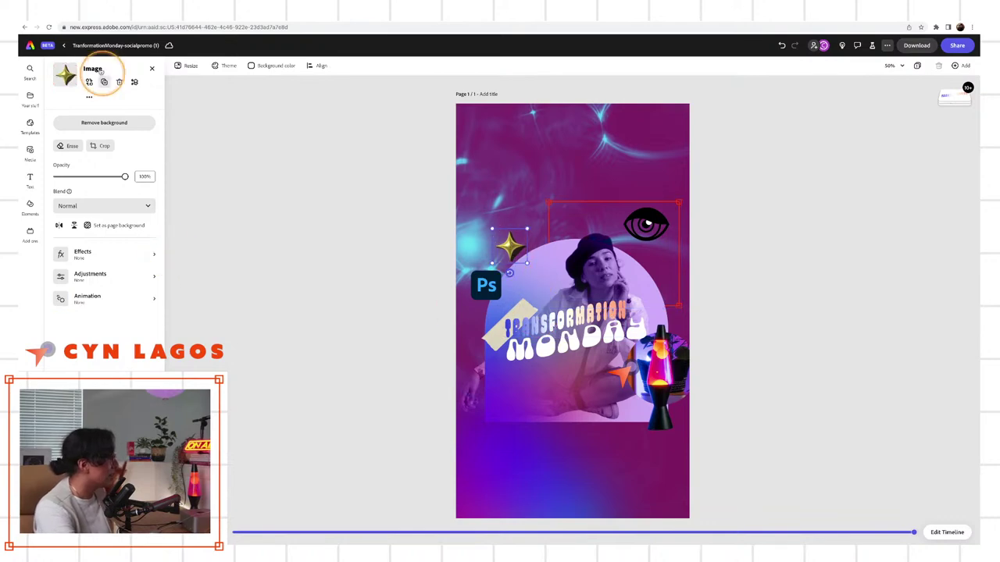
pyautogui.click(98, 302)
pyautogui.click(104, 104)
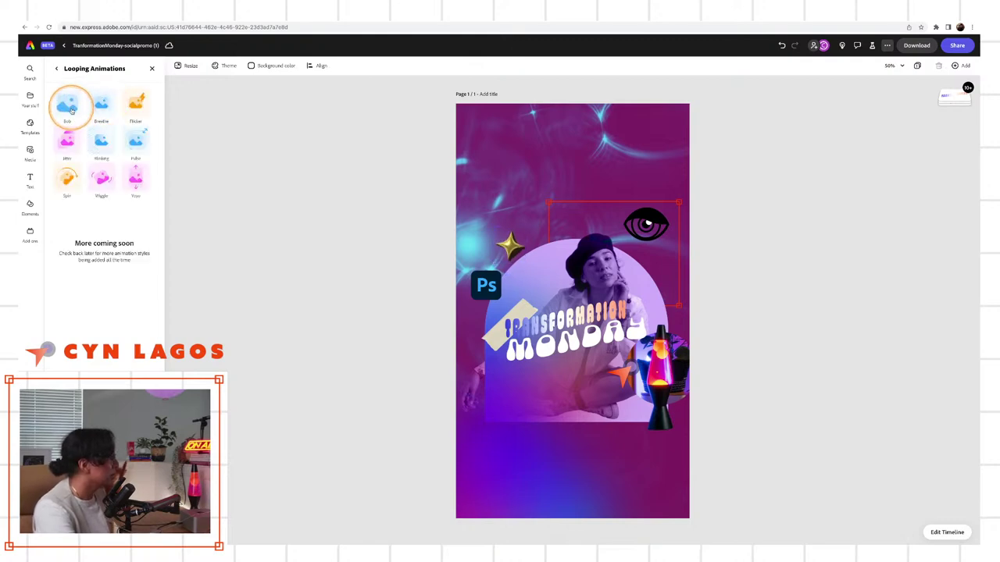
pyautogui.click(69, 175)
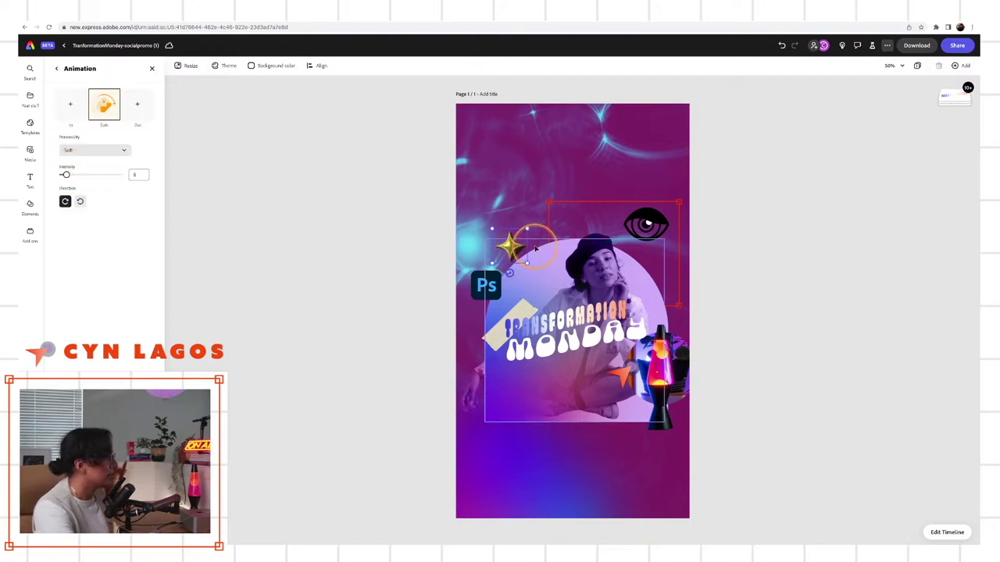
# Reselect the layer behind the eye and bring up its In animation choices.
pyautogui.click(592, 197)
pyautogui.click(598, 205)
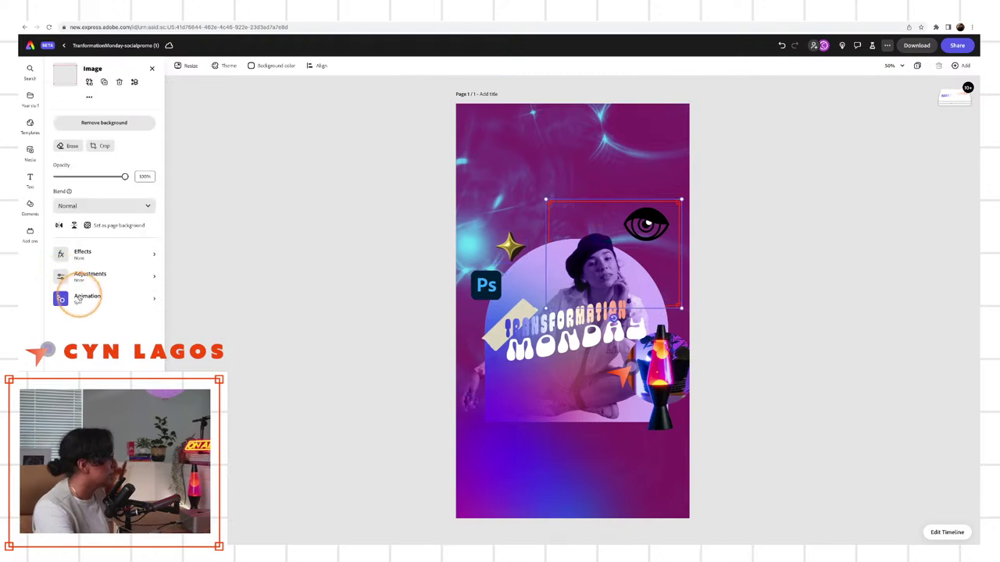
pyautogui.click(79, 291)
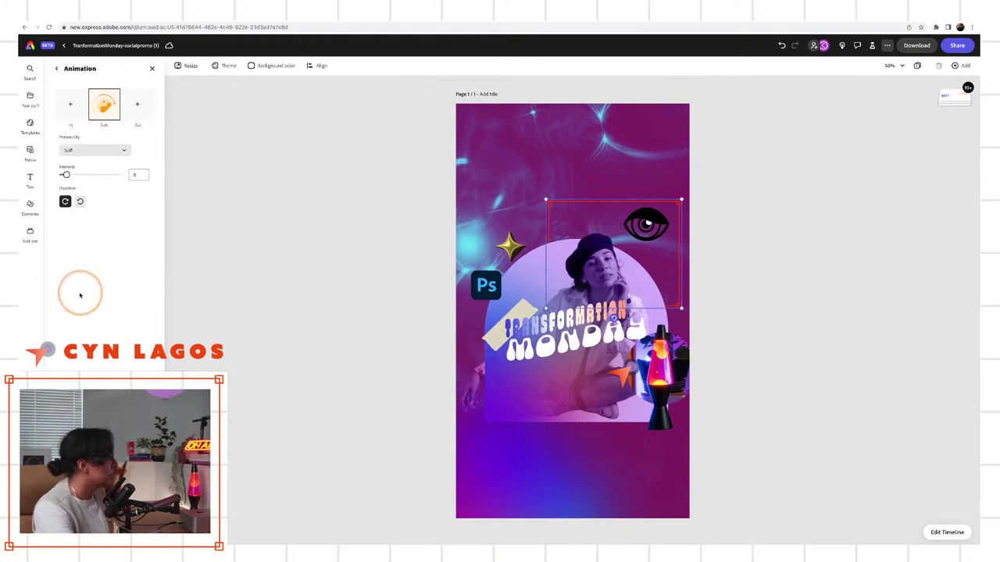
pyautogui.click(71, 107)
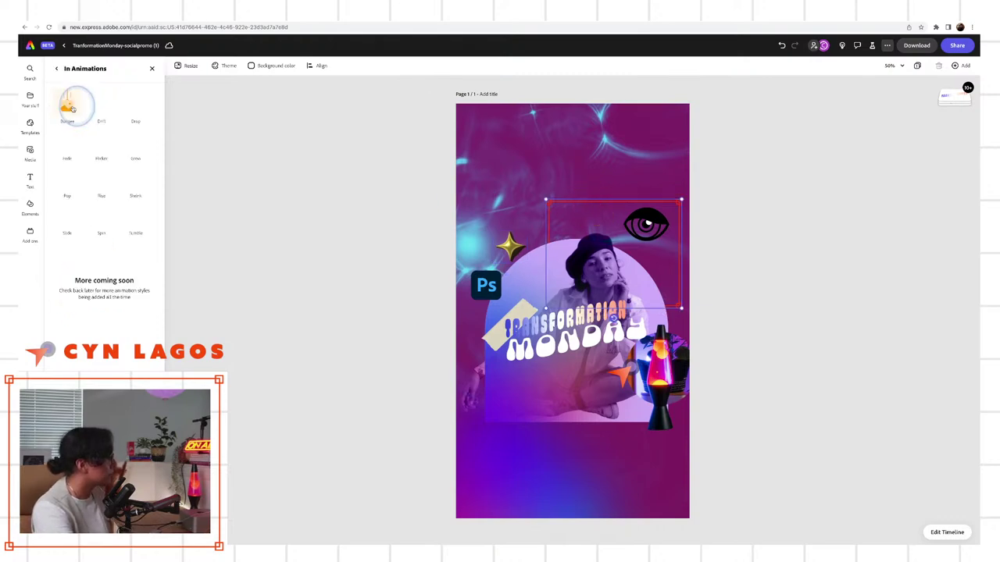
# Give the eye's frame layer a Grow in entrance and try the Loud personality.
pyautogui.click(134, 140)
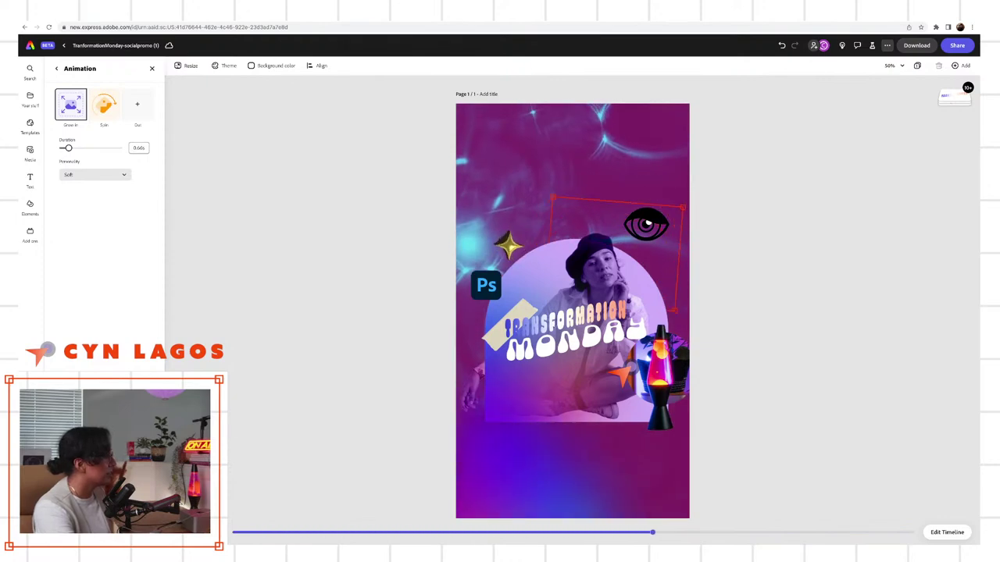
pyautogui.click(93, 174)
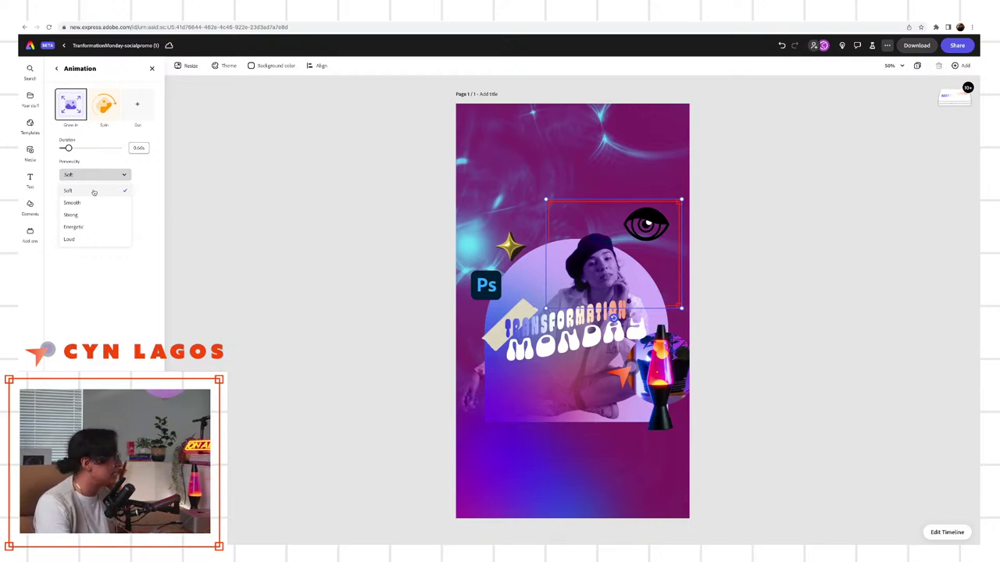
pyautogui.click(92, 202)
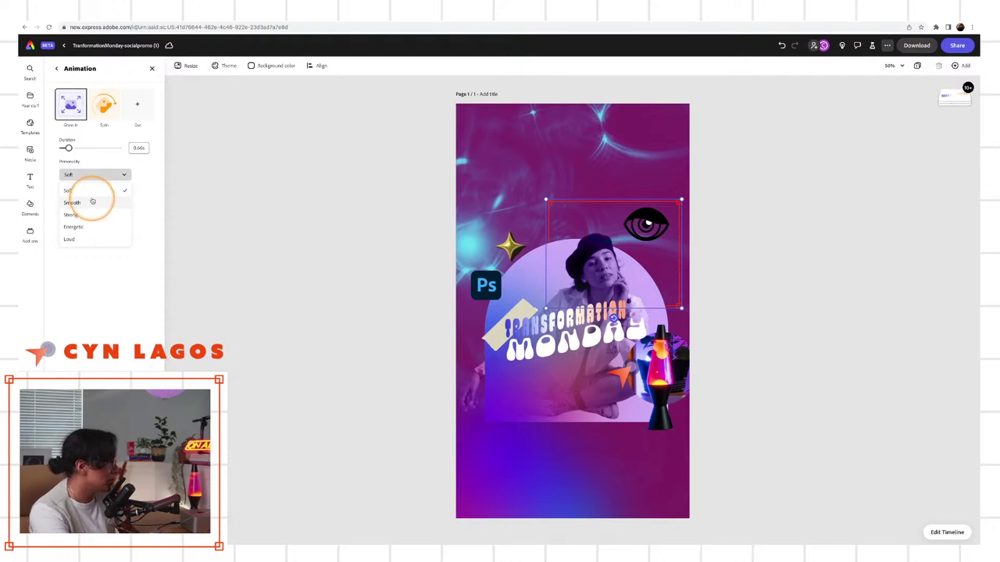
pyautogui.click(78, 240)
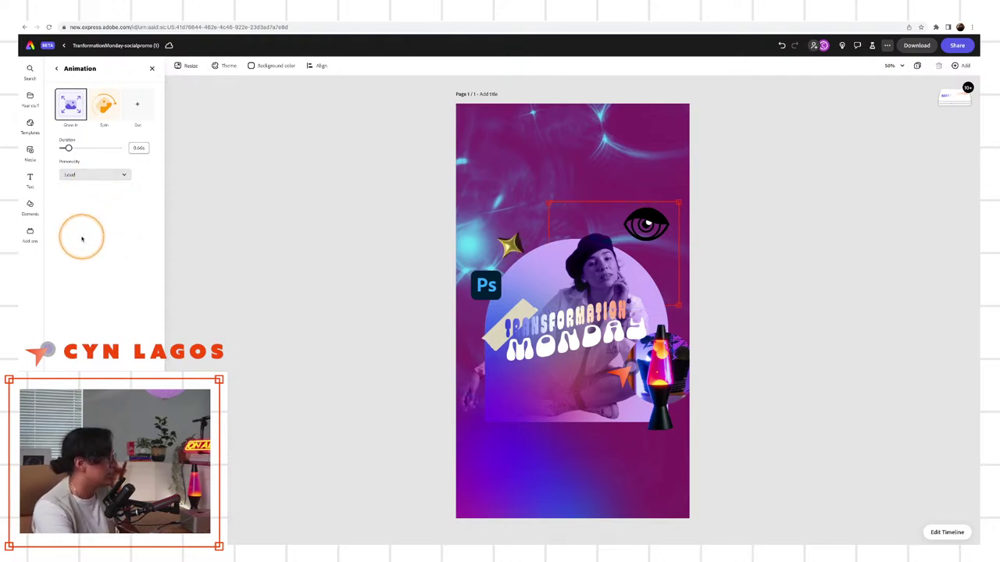
# Switch the Grow in personality to Smooth and replay the preview.
pyautogui.click(114, 175)
pyautogui.click(93, 203)
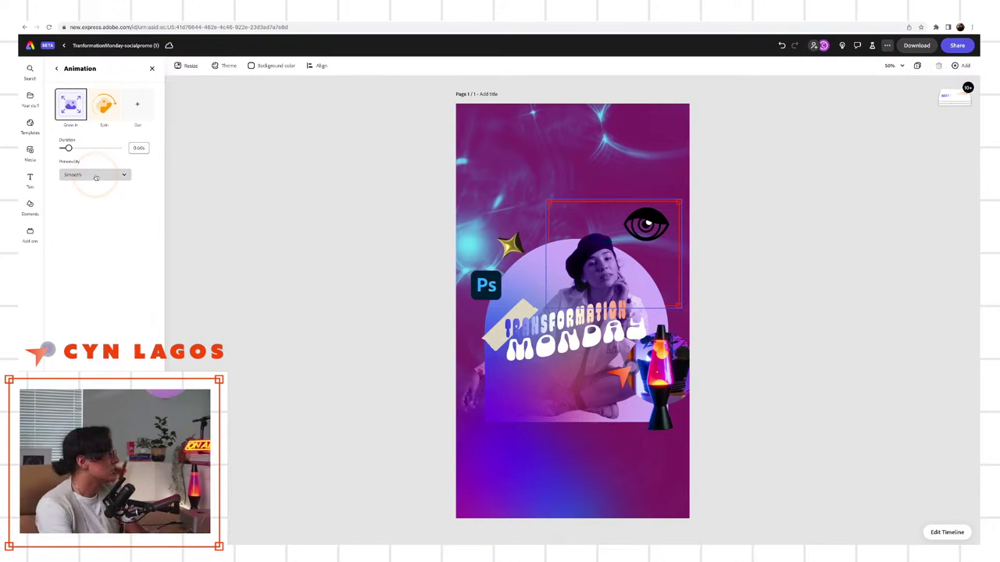
pyautogui.click(70, 104)
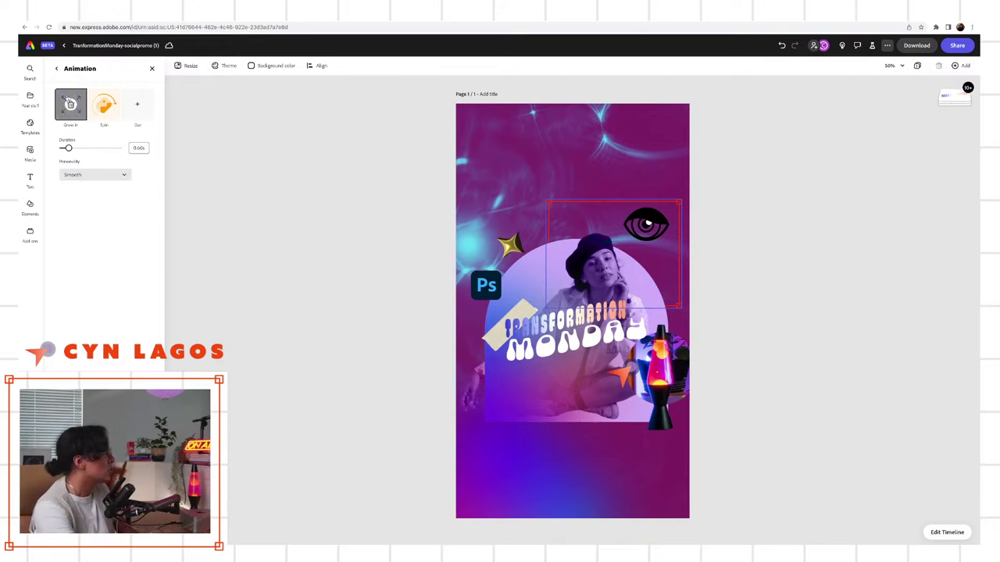
pyautogui.click(57, 69)
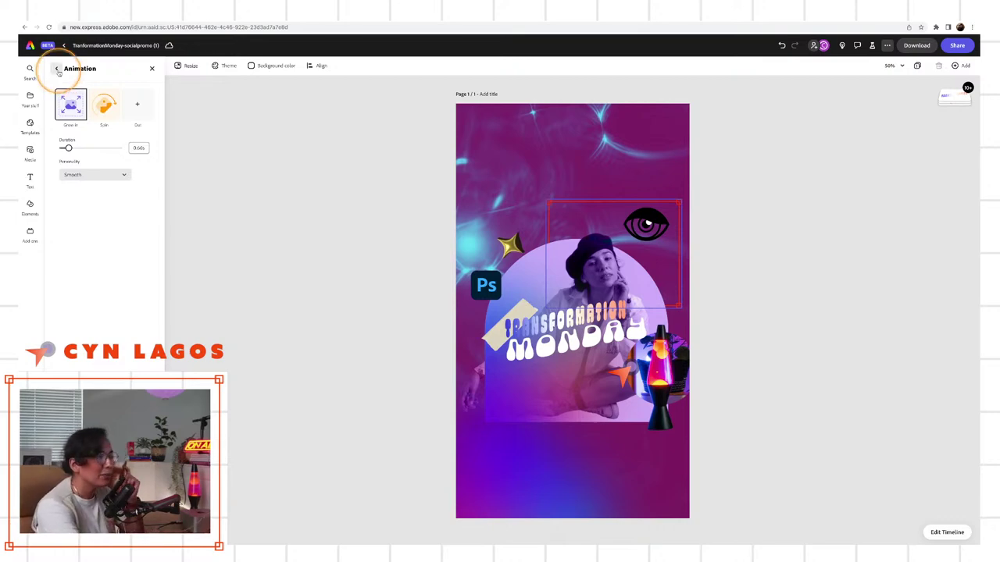
# Give the Transformation Monday title lettering a bouncing In animation.
pyautogui.click(57, 70)
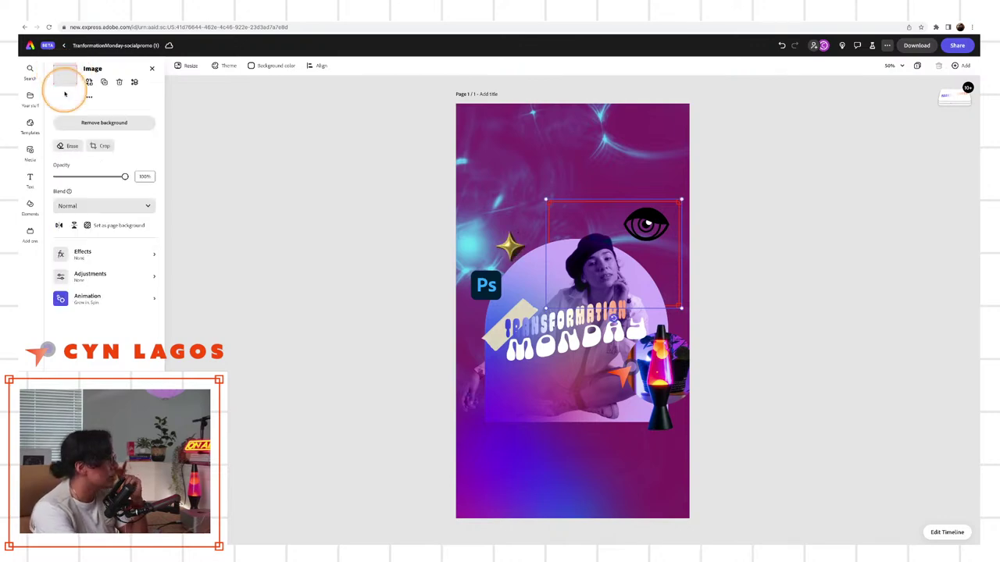
pyautogui.click(104, 217)
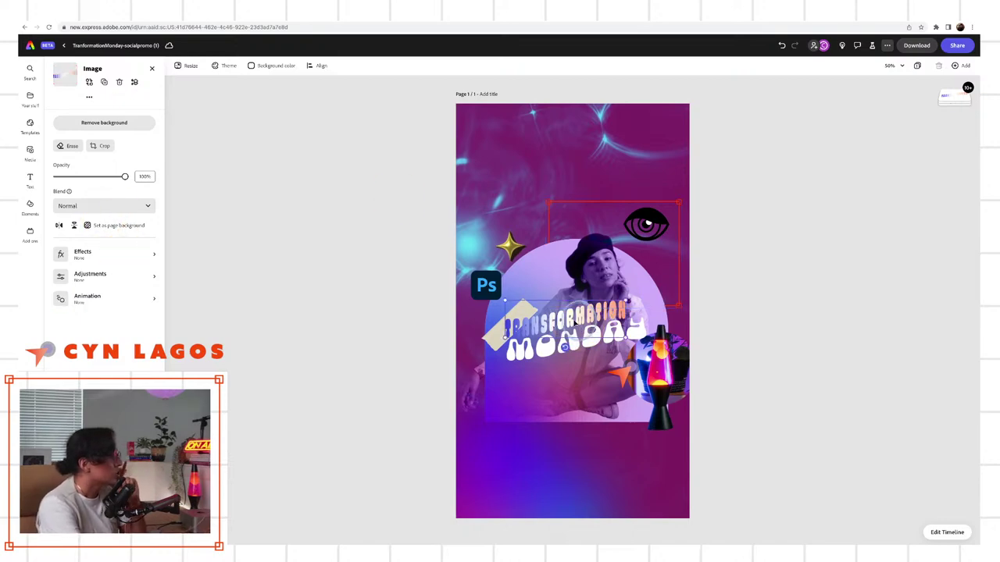
pyautogui.click(576, 344)
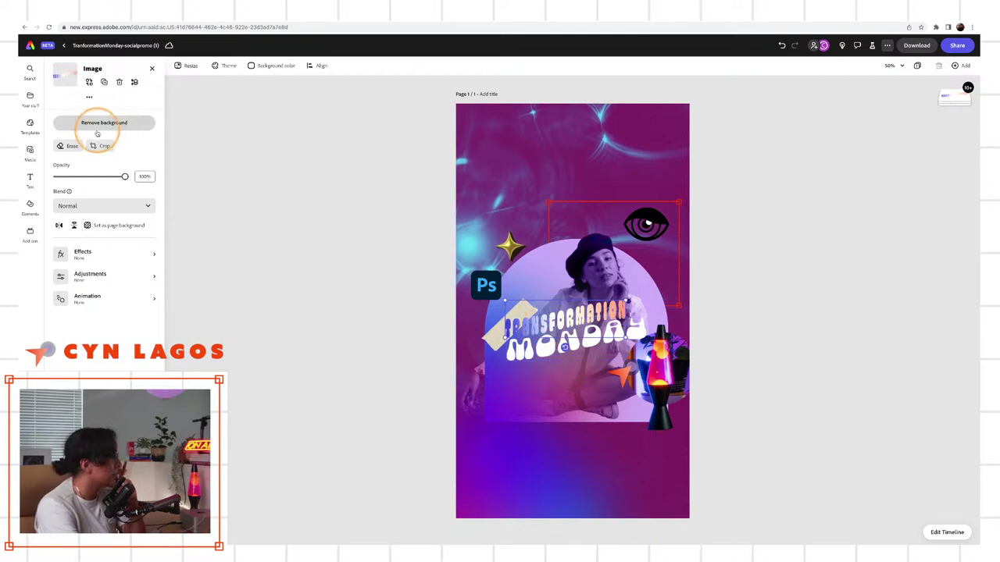
pyautogui.click(82, 297)
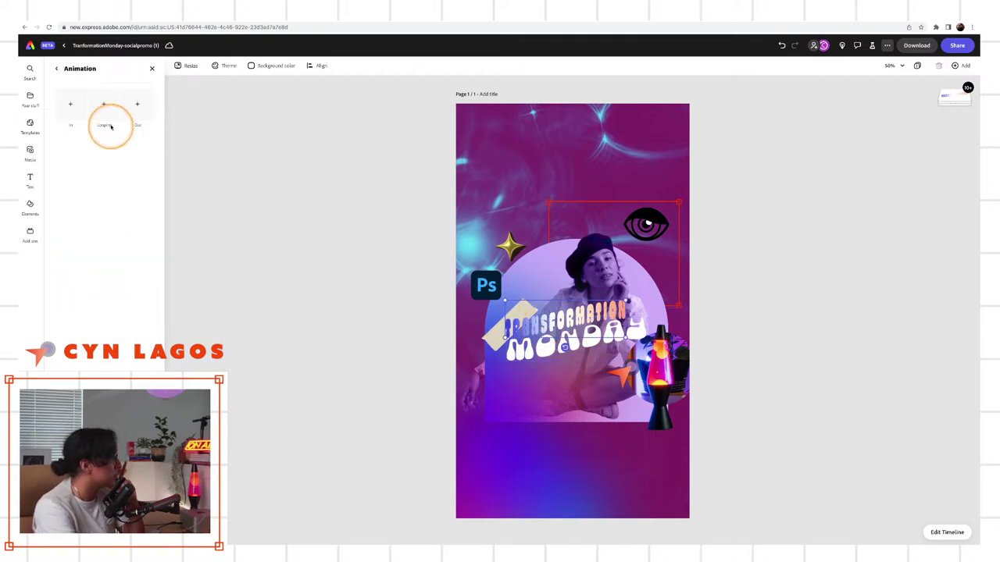
pyautogui.click(71, 104)
pyautogui.click(71, 105)
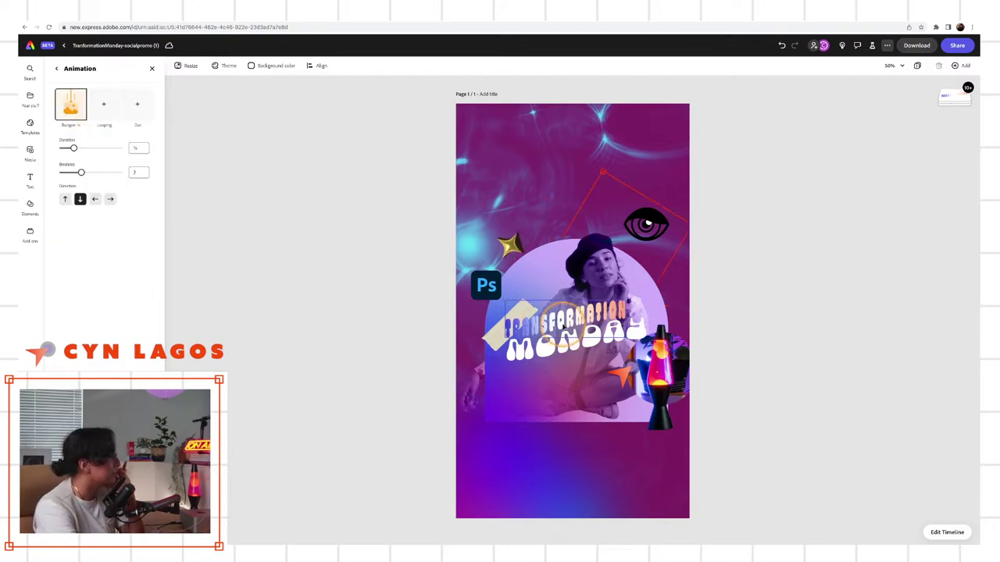
# Make the other title layer Fade in over 1 second.
pyautogui.click(572, 353)
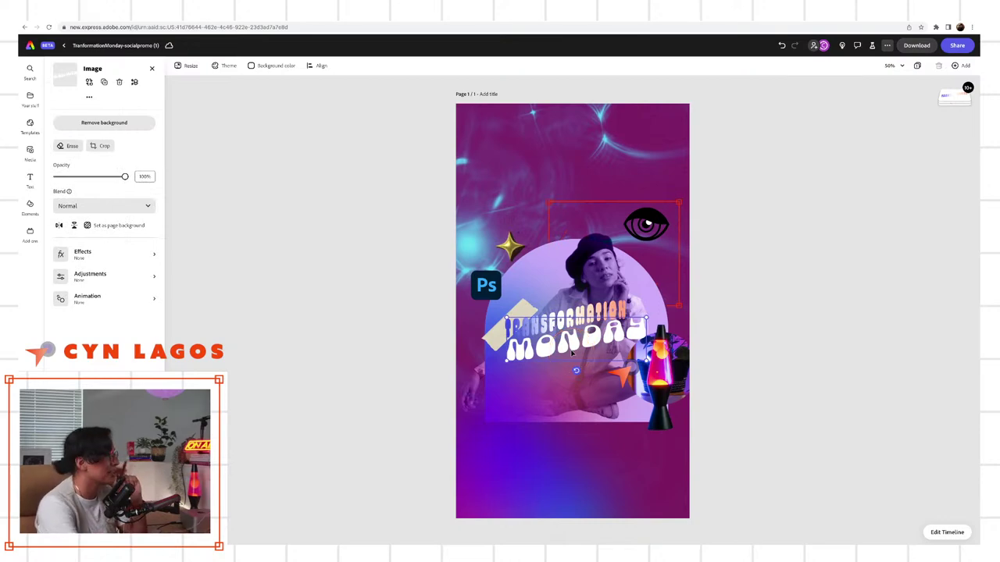
pyautogui.click(90, 297)
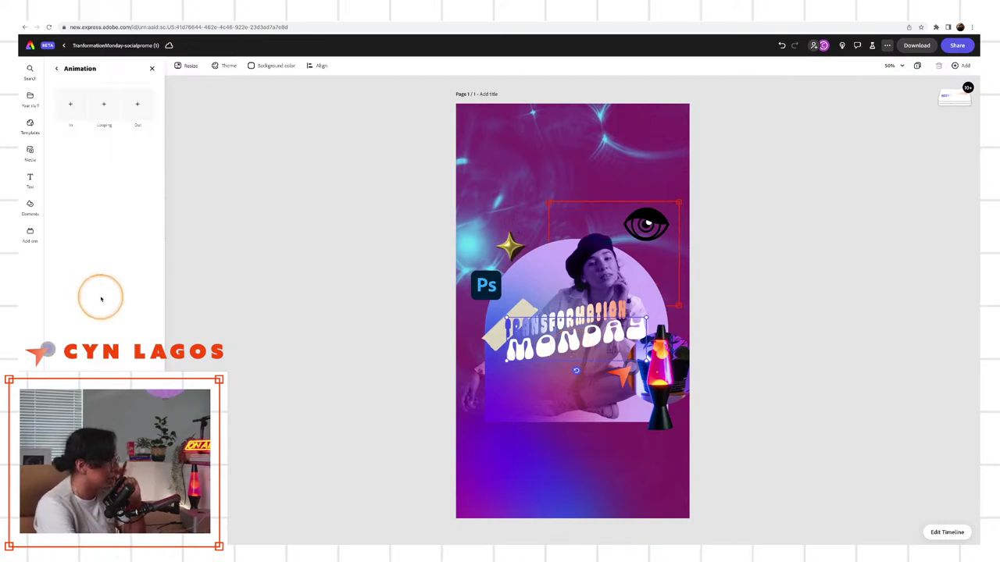
pyautogui.click(70, 103)
pyautogui.click(70, 147)
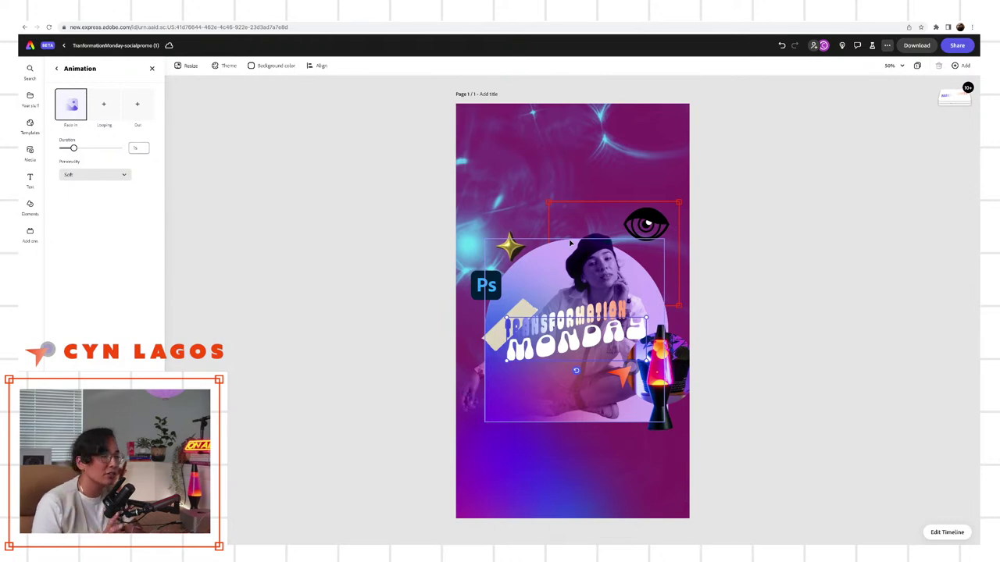
# Select the lava lamp on its own and inspect its Pop out exit animation.
pyautogui.click(681, 400)
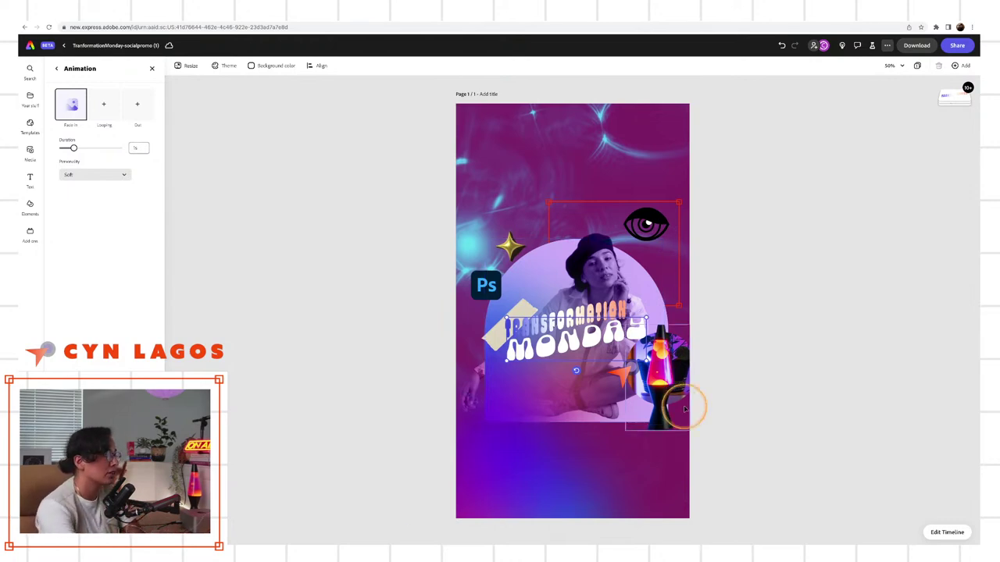
pyautogui.click(716, 368)
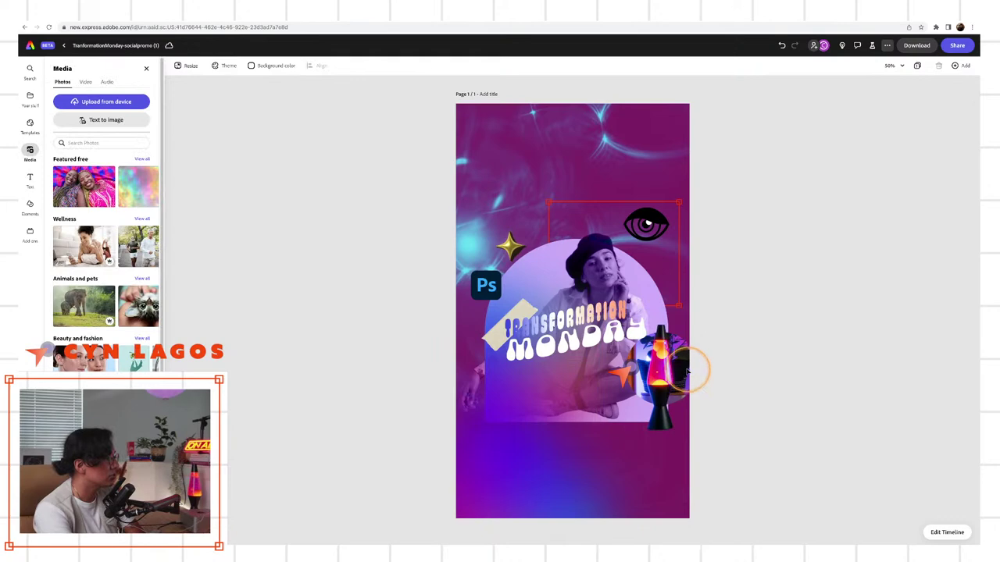
pyautogui.click(688, 369)
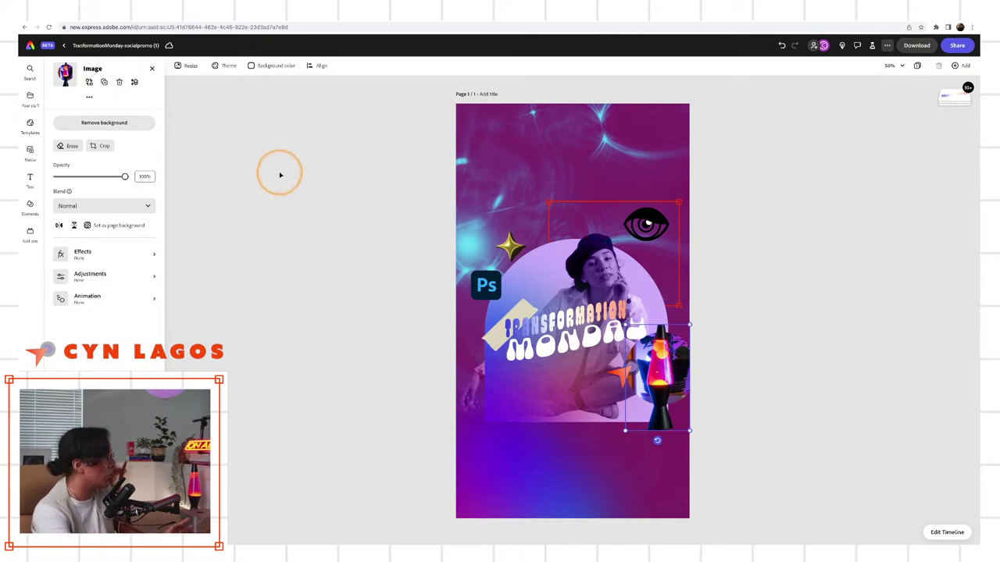
pyautogui.click(87, 301)
pyautogui.click(139, 104)
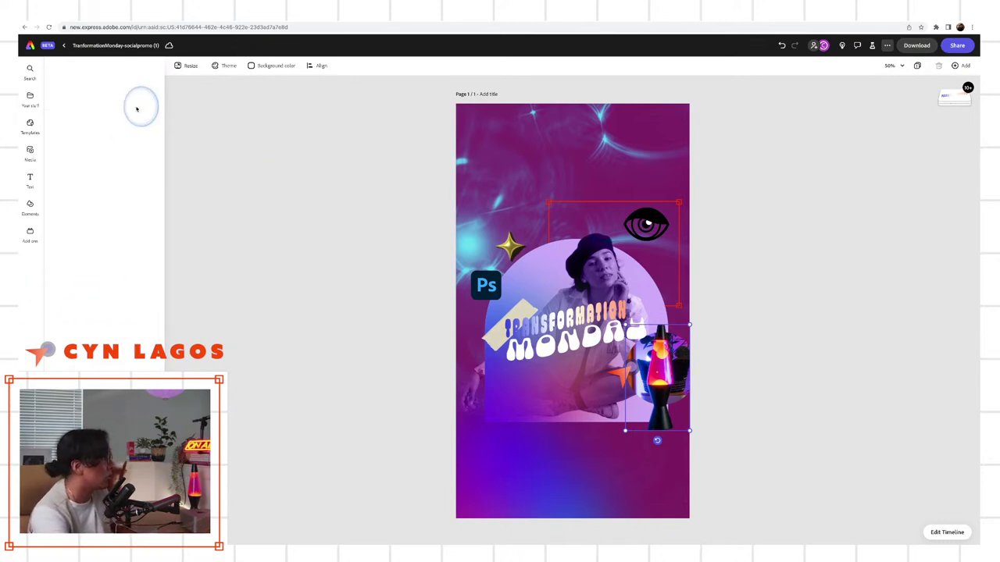
pyautogui.click(67, 183)
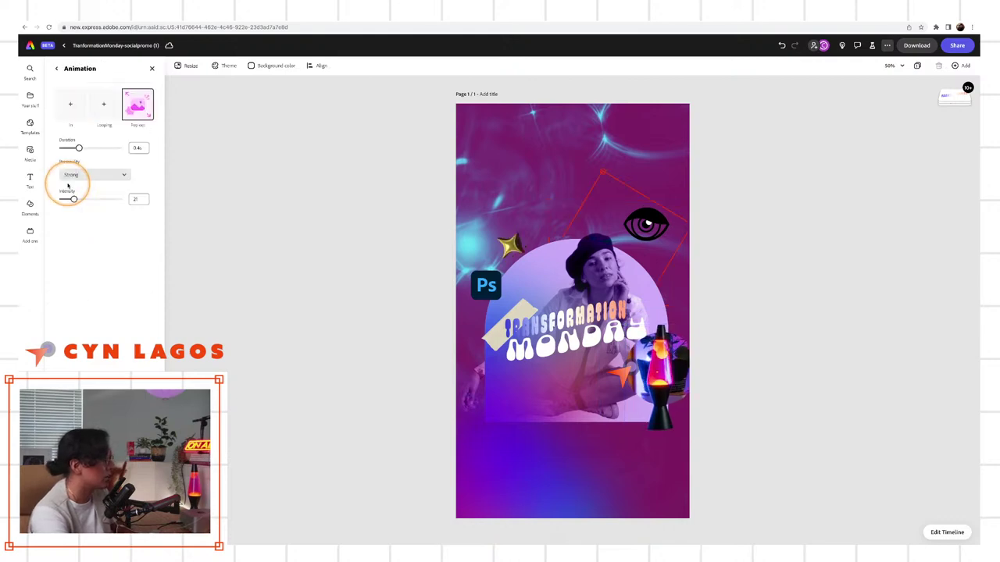
pyautogui.click(59, 69)
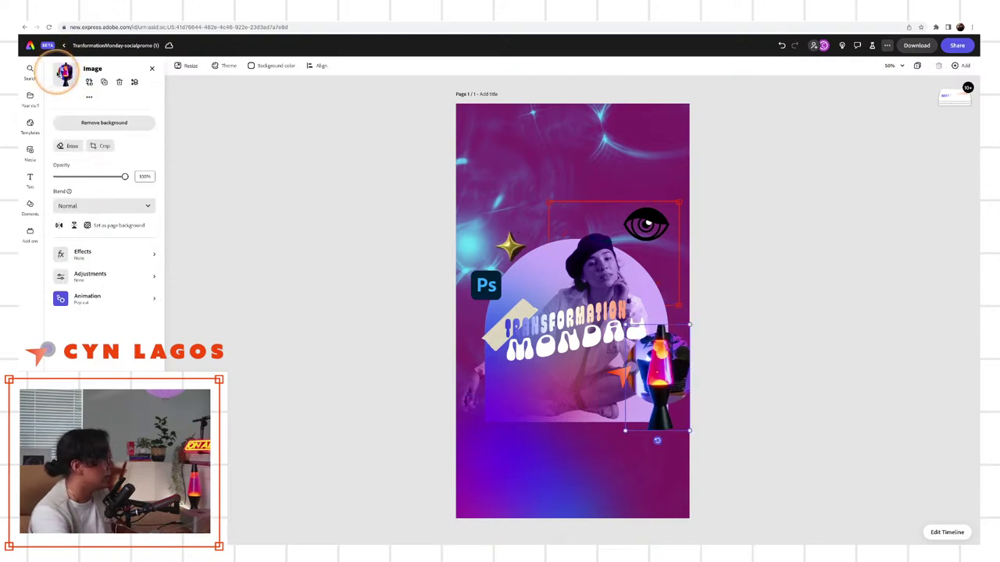
# Remove the lava lamp's Pop out exit animation.
pyautogui.click(89, 298)
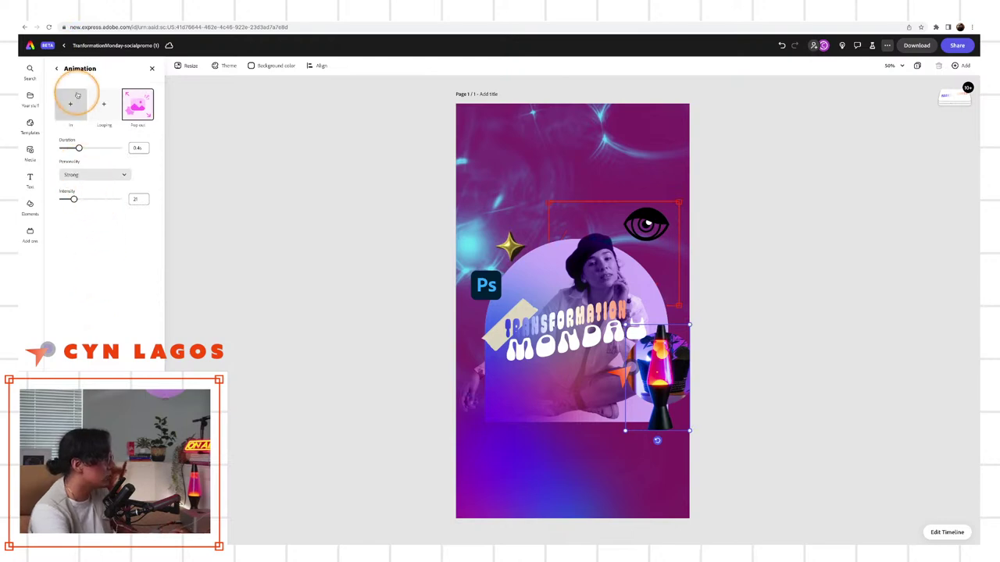
pyautogui.click(136, 108)
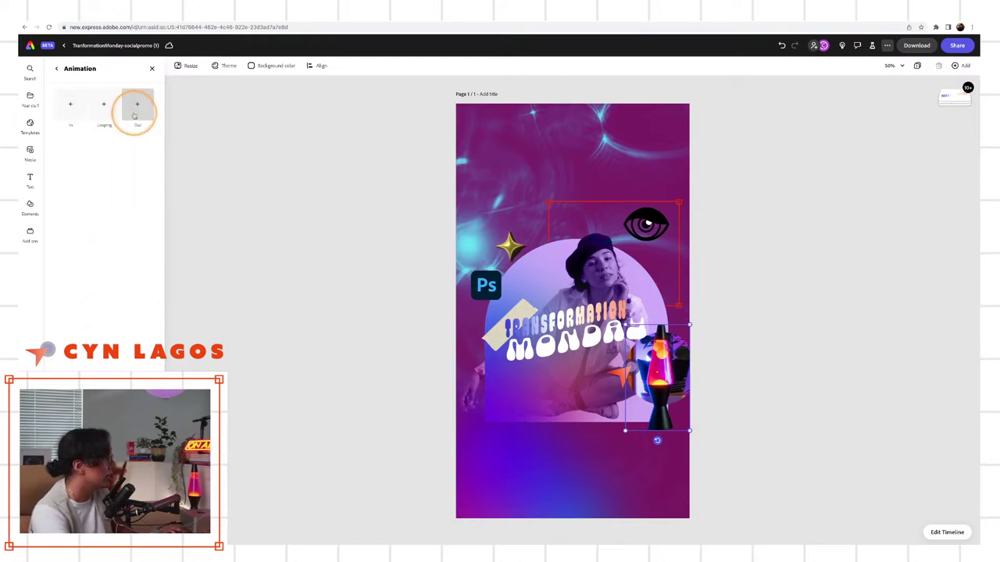
pyautogui.click(103, 107)
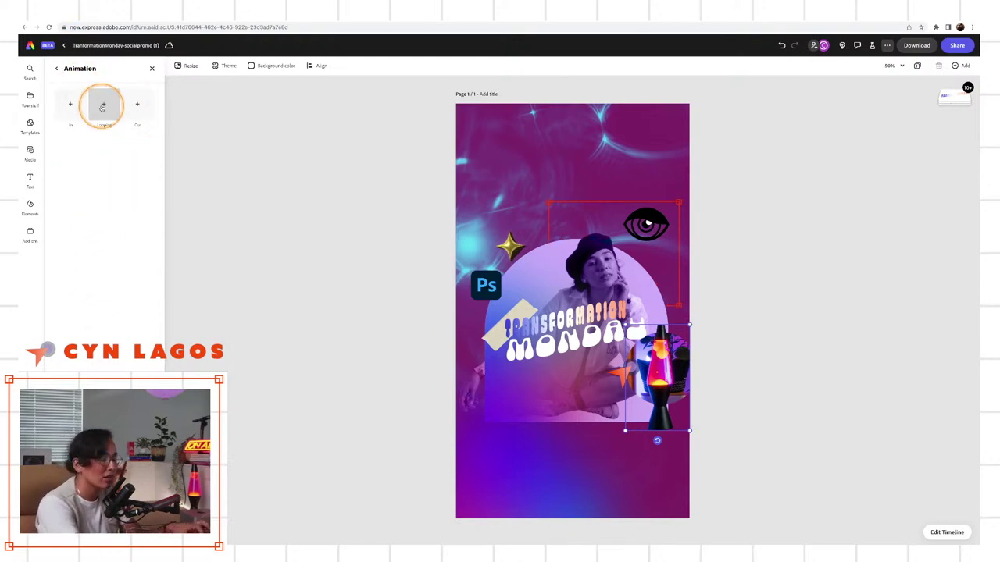
pyautogui.click(104, 112)
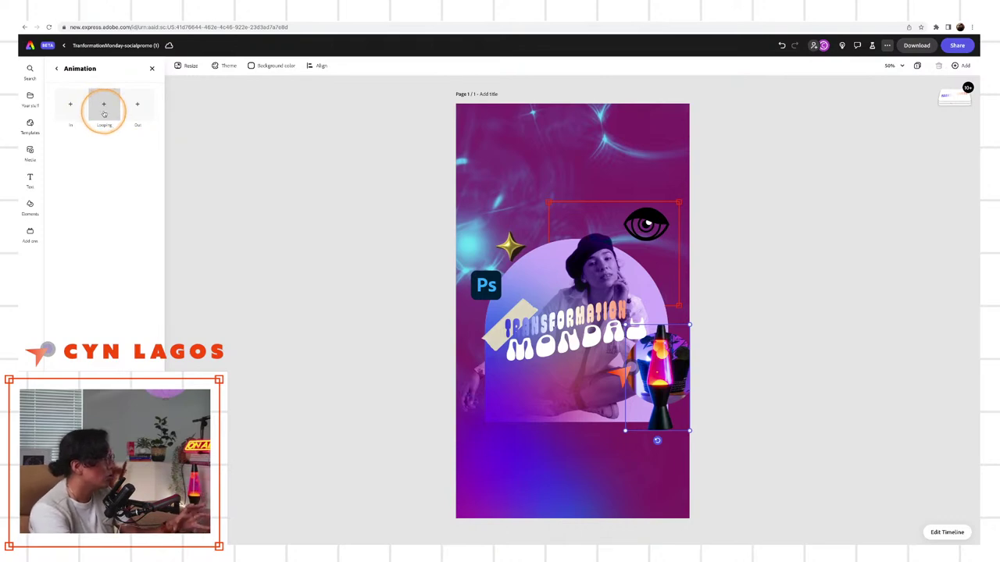
# Give the lava lamp a Rise entrance animation and set its direction.
pyautogui.click(90, 114)
pyautogui.click(72, 107)
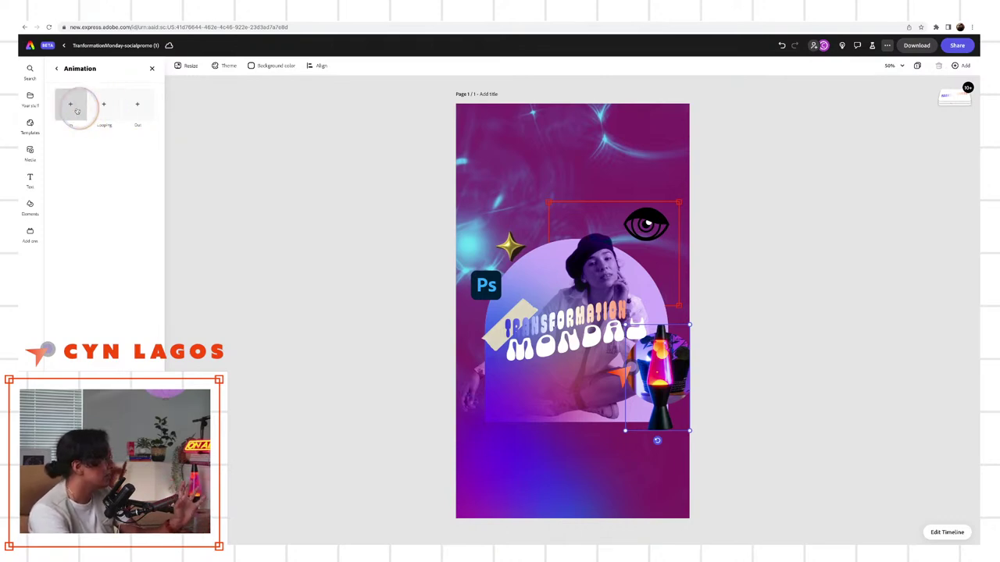
pyautogui.click(101, 182)
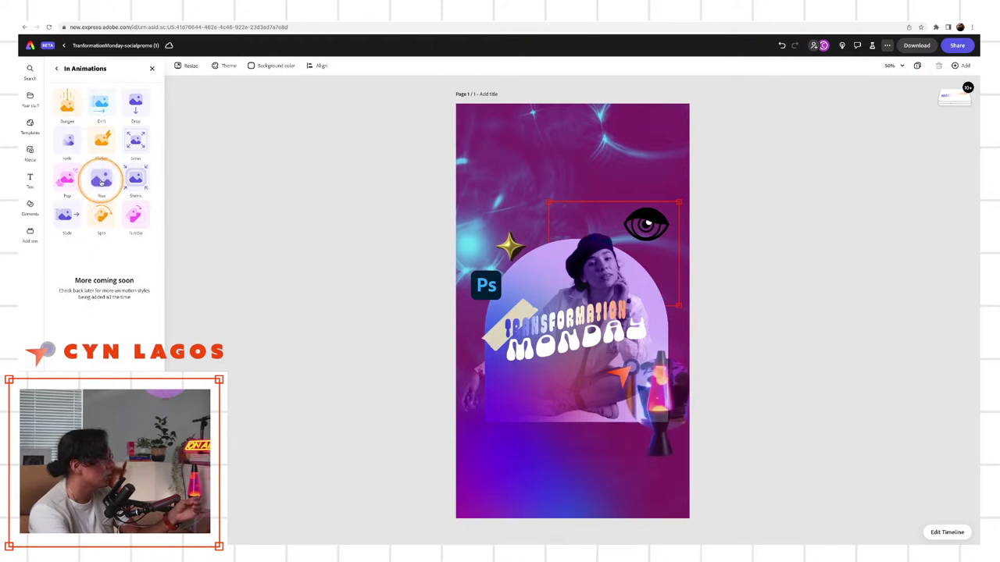
pyautogui.click(102, 182)
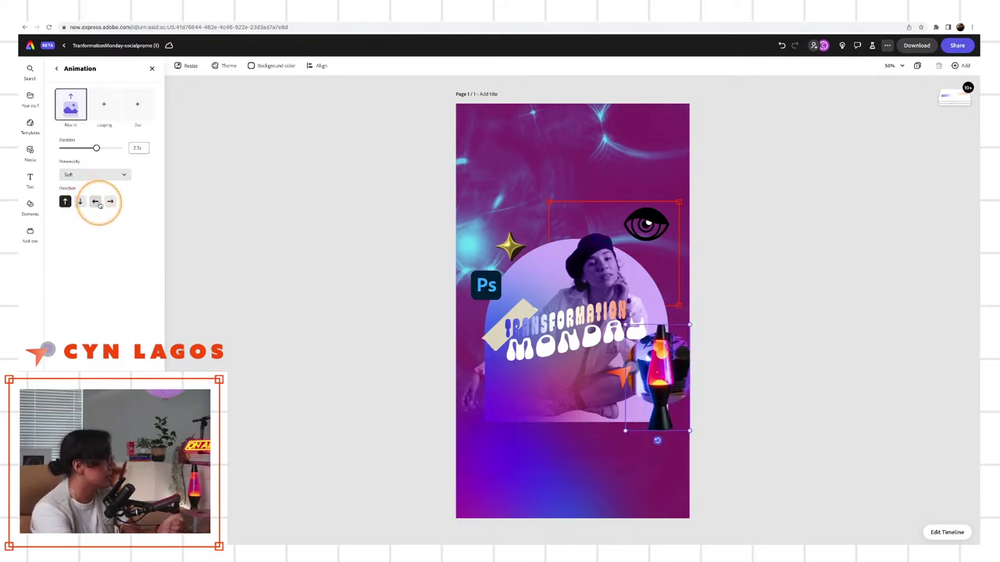
pyautogui.click(823, 262)
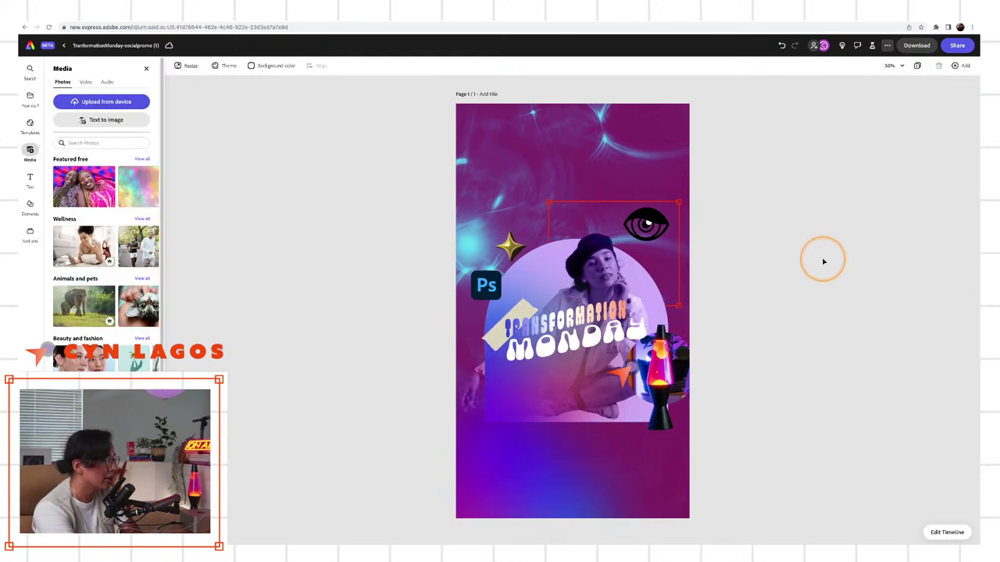
# Select the eye sticker on its own and show its image properties.
pyautogui.click(611, 205)
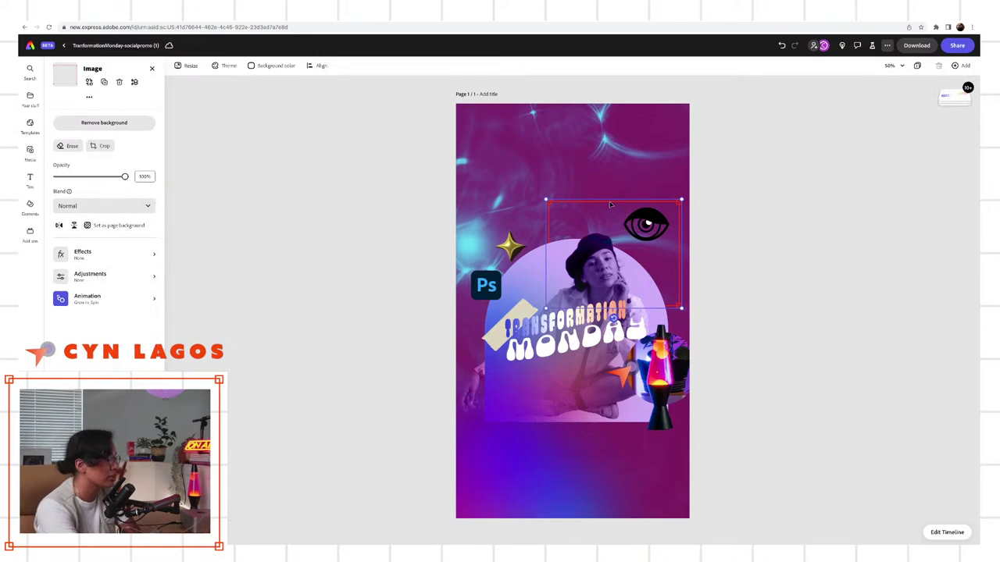
pyautogui.click(652, 224)
pyautogui.click(200, 195)
pyautogui.click(117, 299)
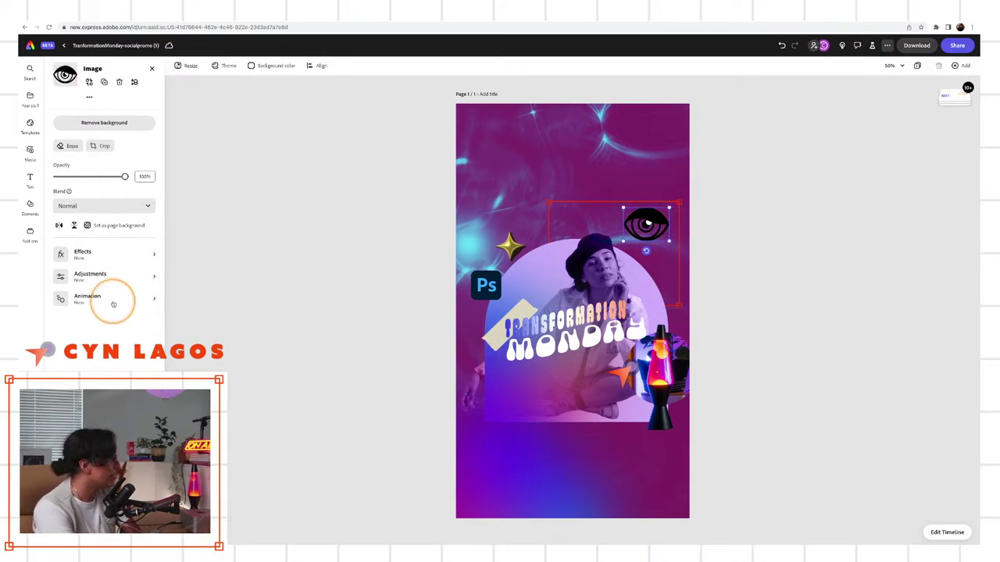
pyautogui.click(55, 76)
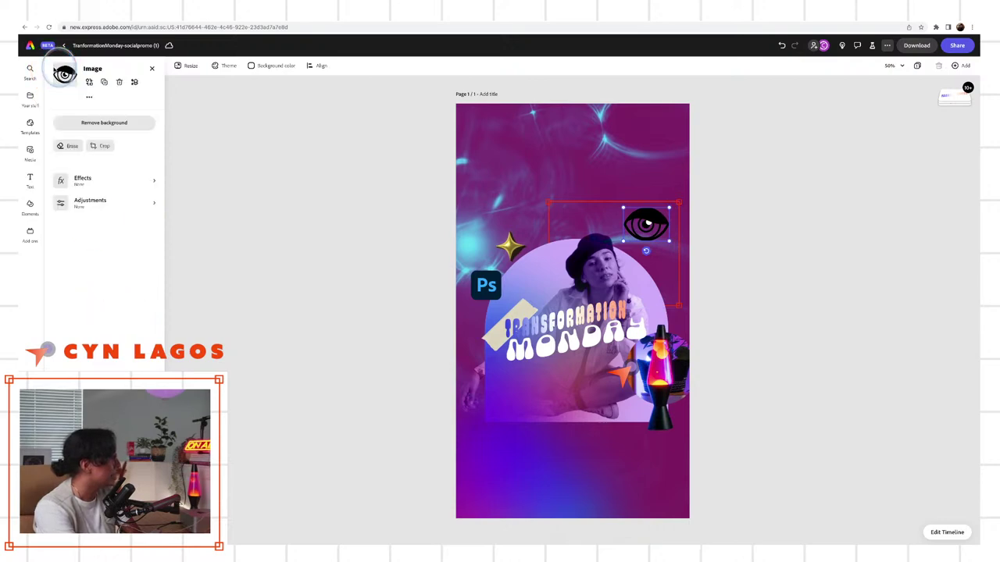
# Try the blue, pink, black-and-yellow, black-and-green and blue-and-purple duotone presets on the eye.
pyautogui.click(97, 263)
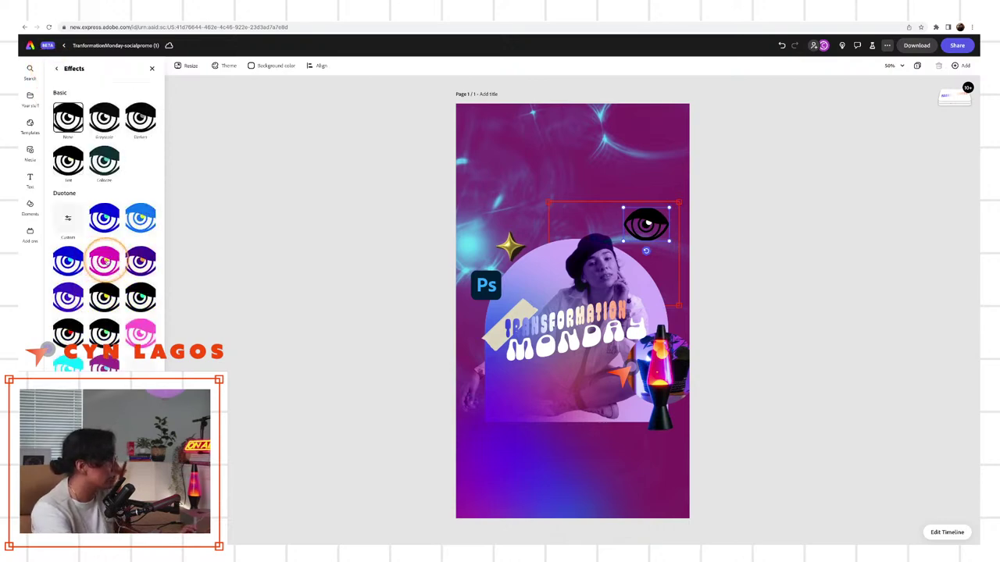
pyautogui.click(117, 178)
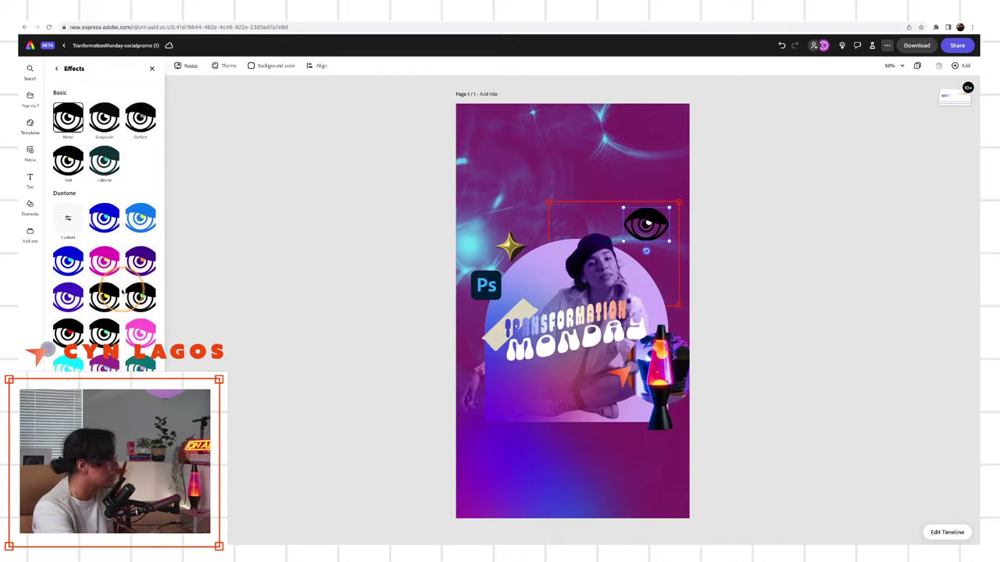
pyautogui.click(105, 221)
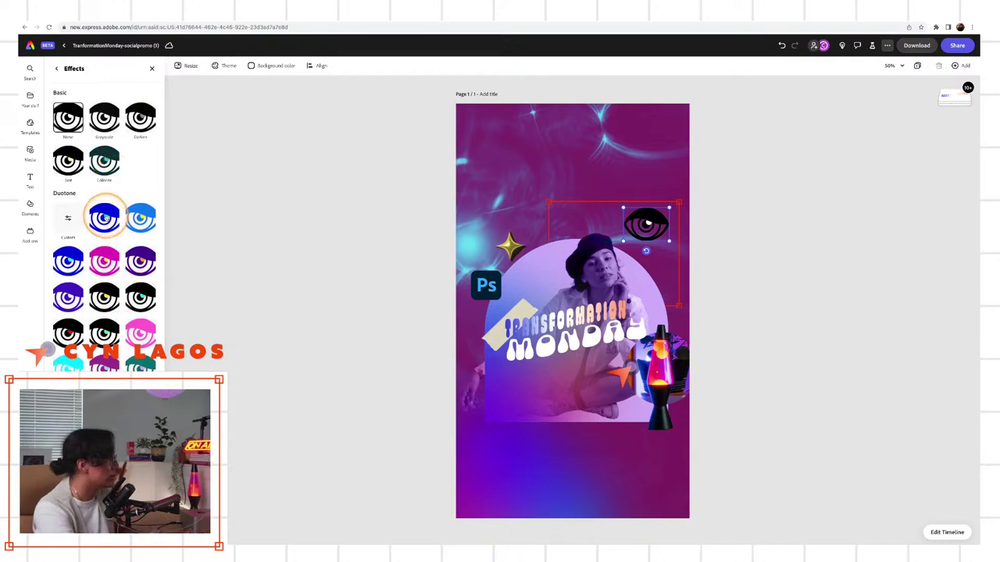
pyautogui.click(105, 263)
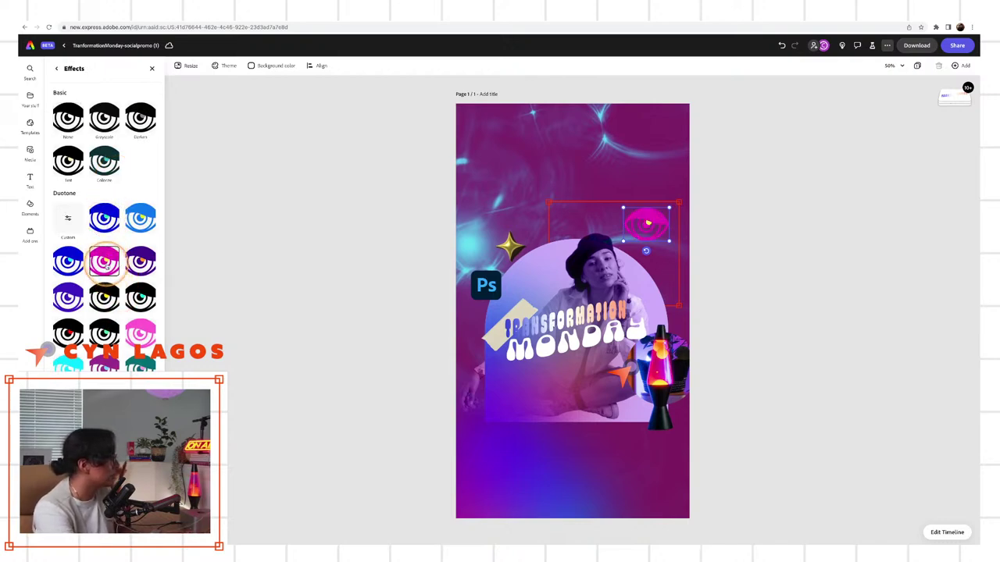
pyautogui.click(105, 297)
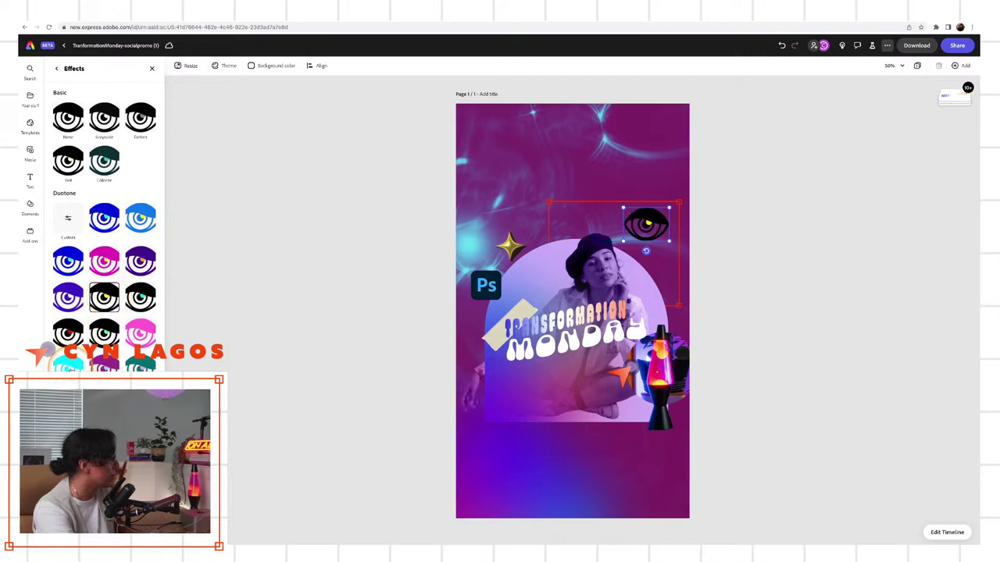
pyautogui.click(104, 333)
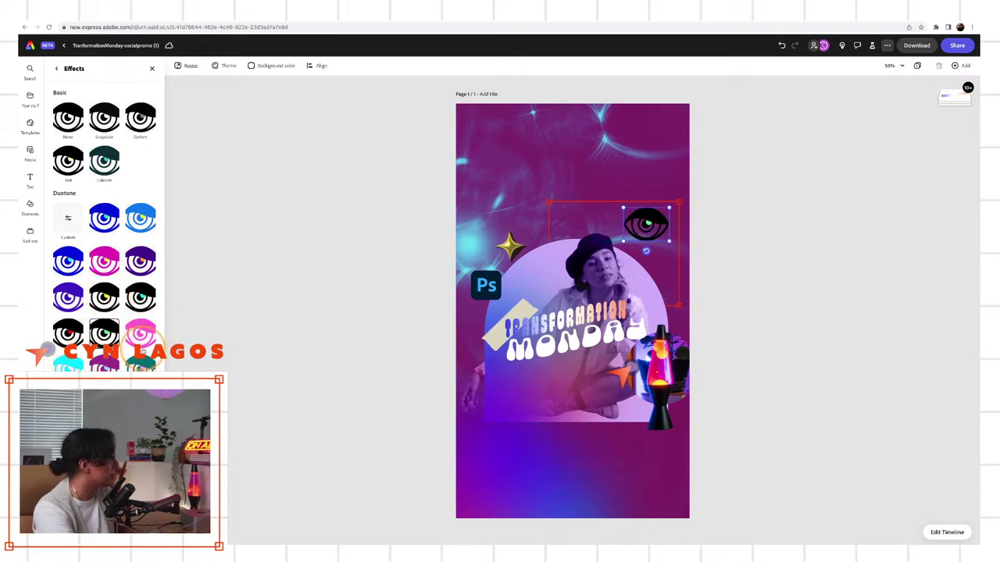
pyautogui.click(143, 334)
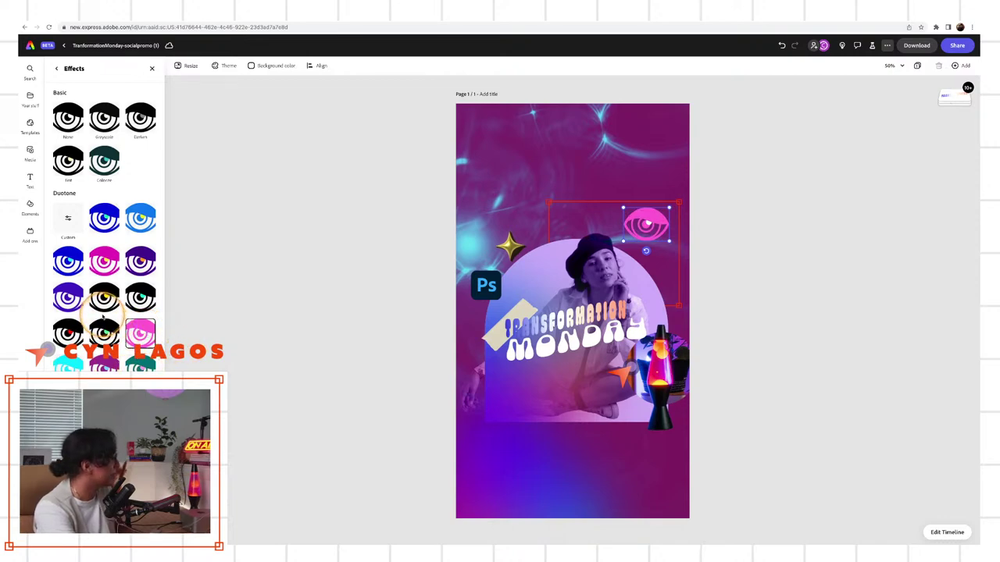
pyautogui.click(78, 301)
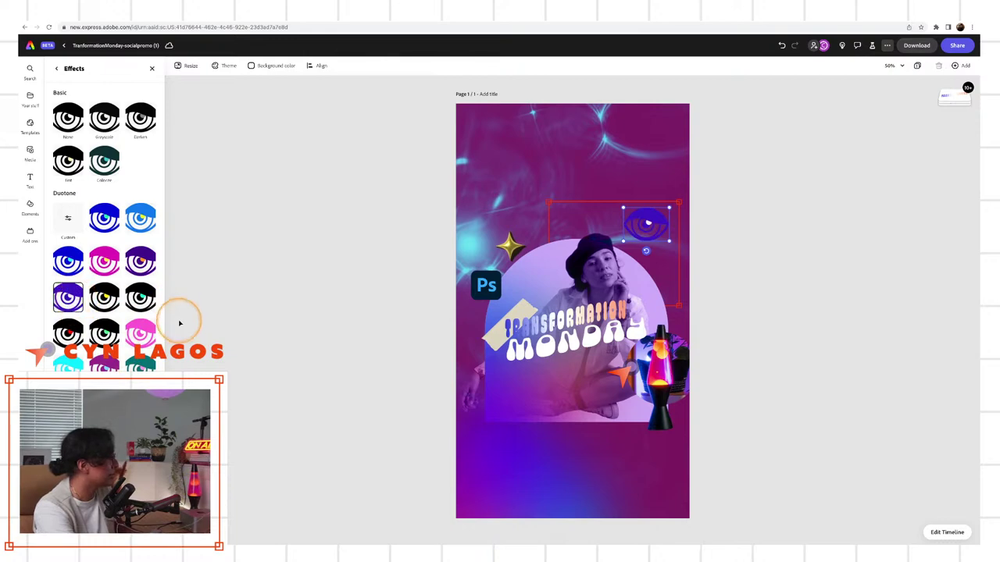
# Create a custom duotone with white shadows and orange highlights, swapped so the eye is orange.
pyautogui.click(68, 220)
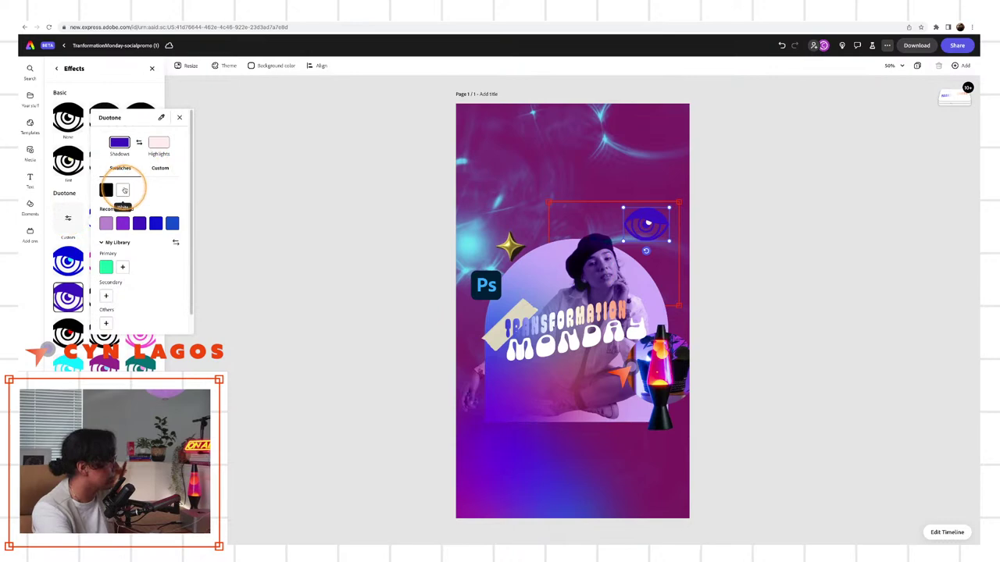
pyautogui.click(122, 190)
pyautogui.click(159, 142)
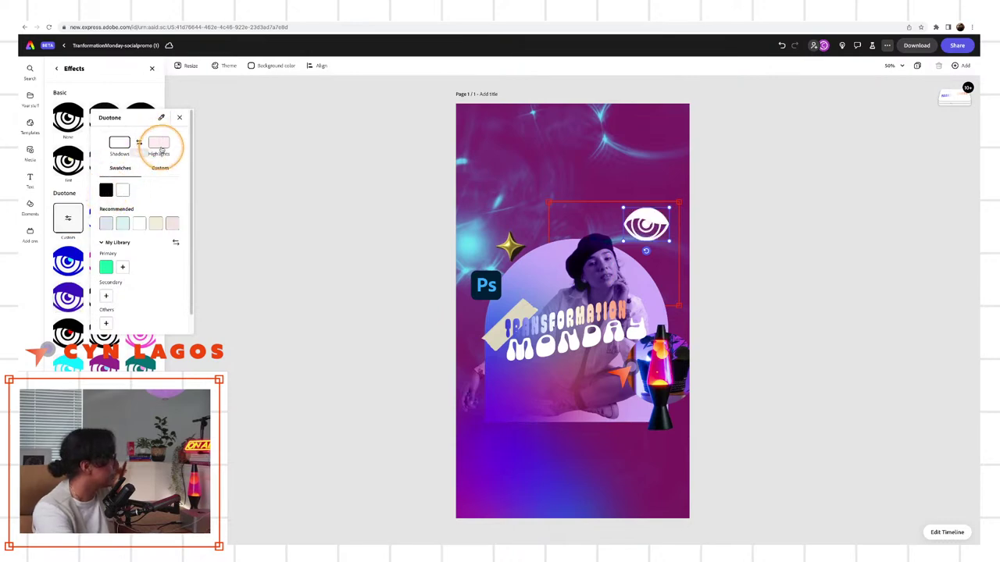
pyautogui.click(106, 225)
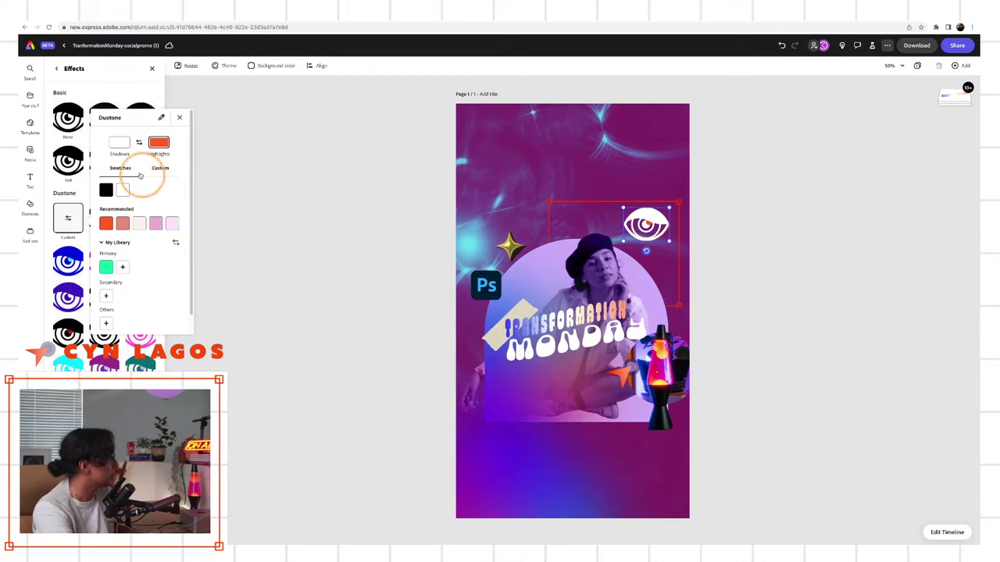
pyautogui.click(139, 142)
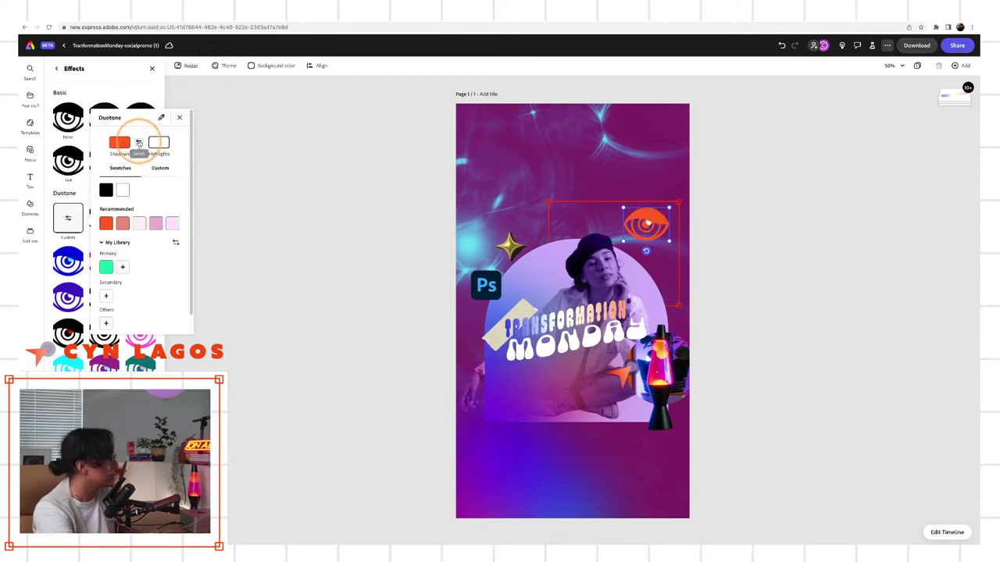
pyautogui.click(707, 231)
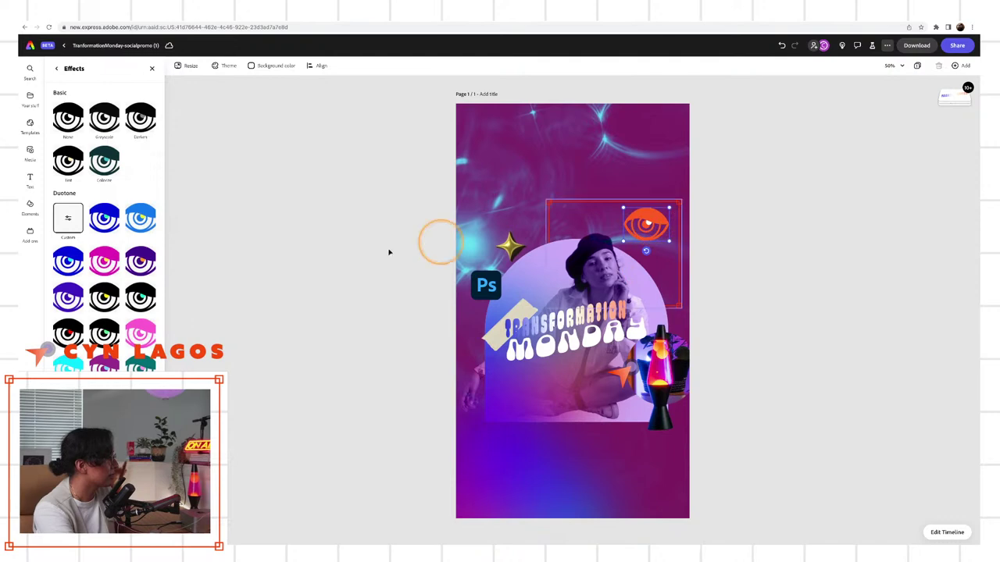
# Close the duotone popup and return to the eye's image properties.
pyautogui.click(104, 162)
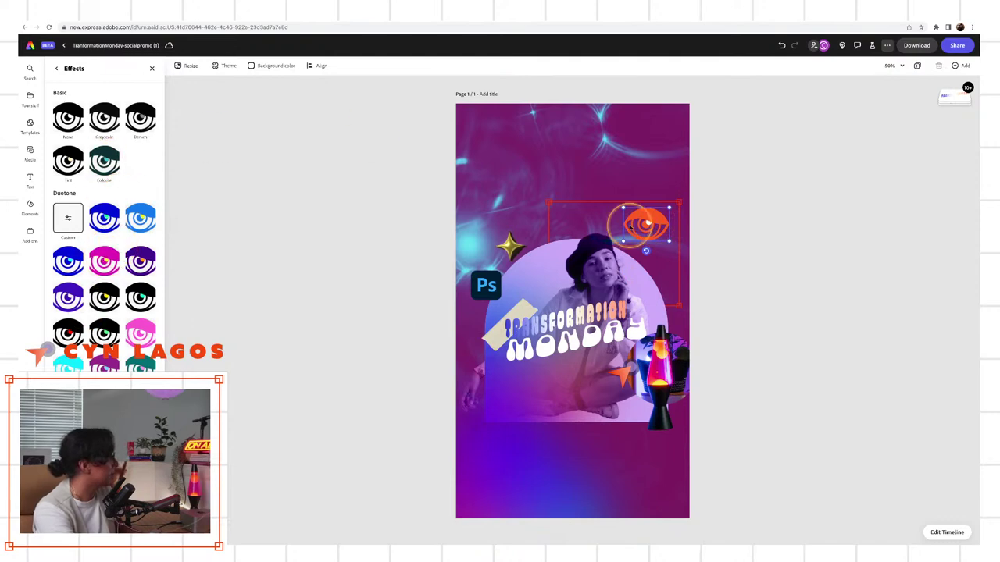
pyautogui.click(737, 212)
pyautogui.click(30, 150)
pyautogui.click(30, 166)
# Try the Blinking, Spin and Wiggle looping animations on the eye sticker.
pyautogui.click(84, 297)
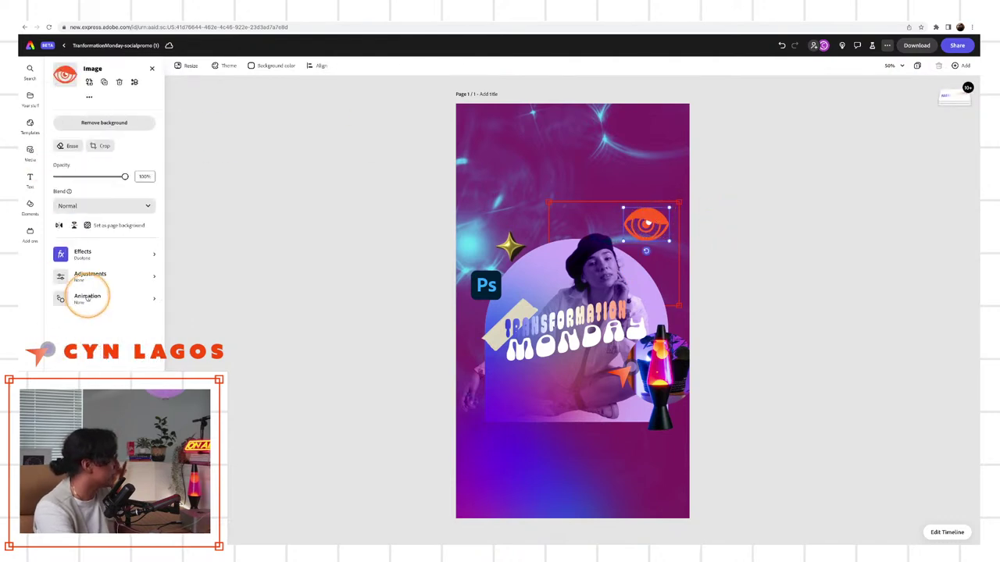
pyautogui.click(81, 105)
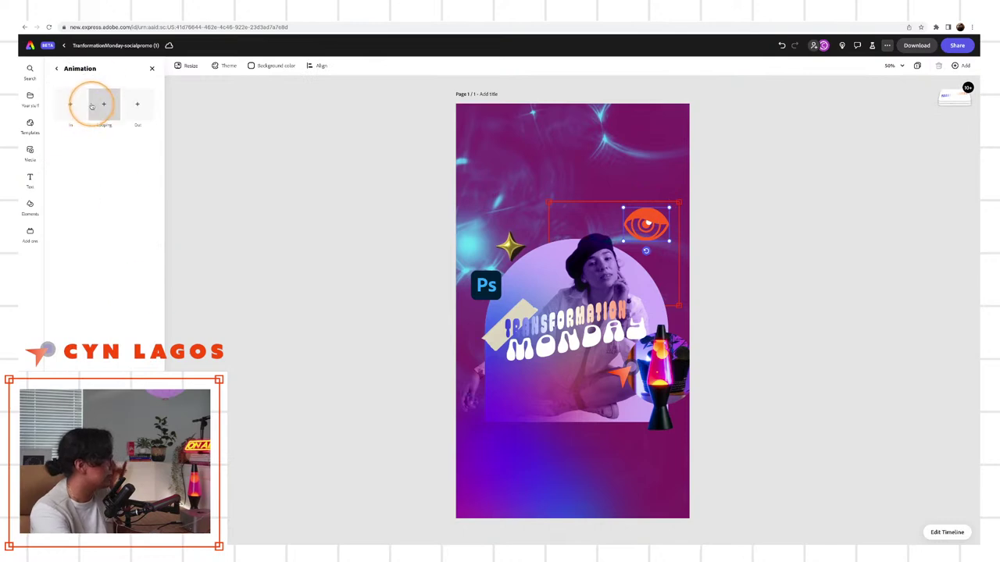
pyautogui.click(104, 104)
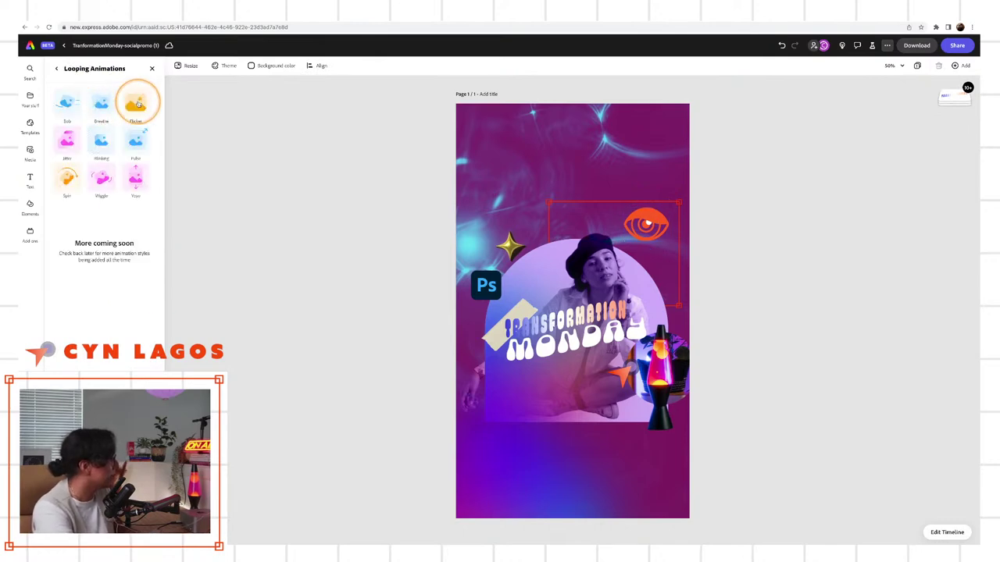
pyautogui.click(102, 145)
pyautogui.click(70, 181)
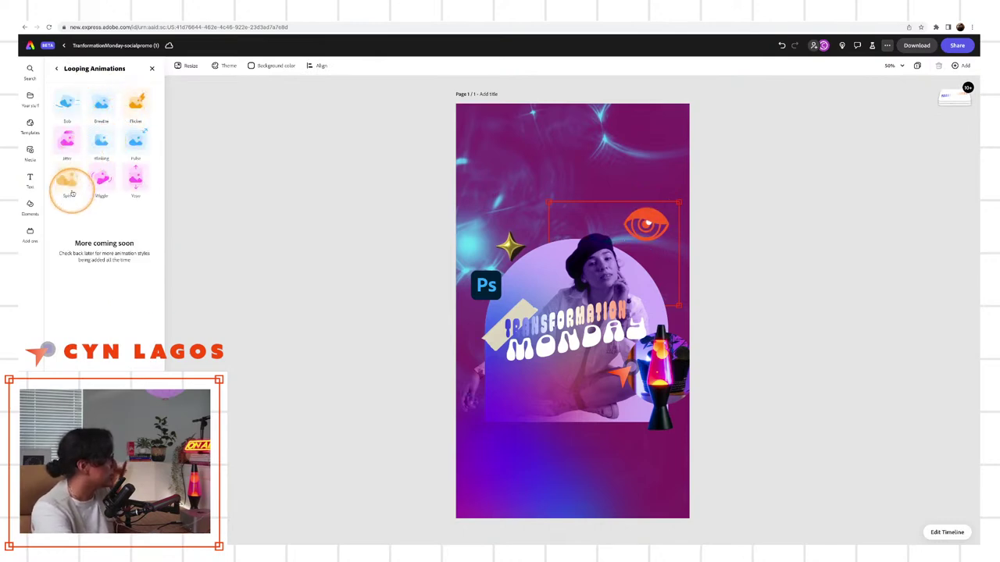
pyautogui.click(104, 182)
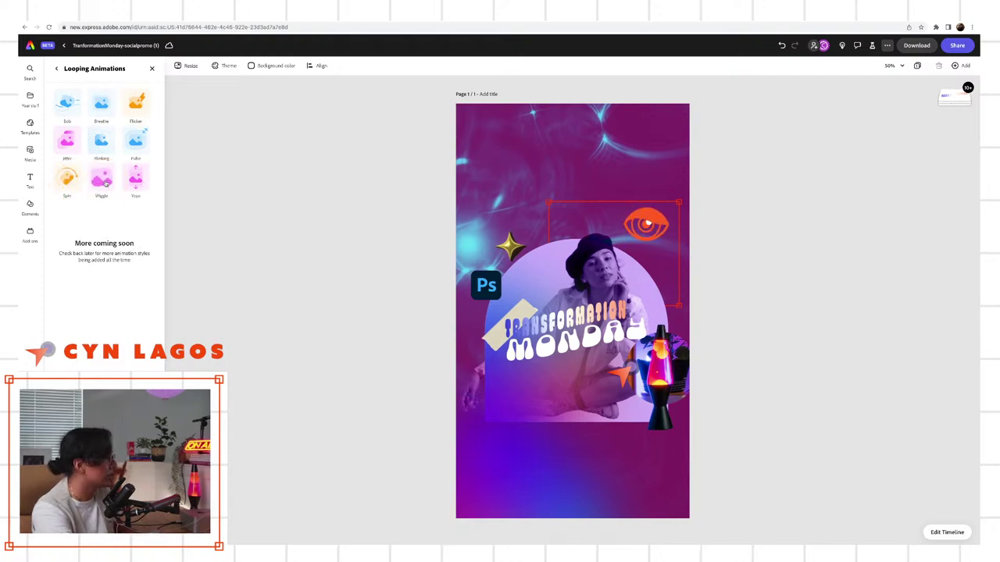
# Apply a downward Yoyo loop at speed 67 and intensity 17 to the eye.
pyautogui.click(135, 181)
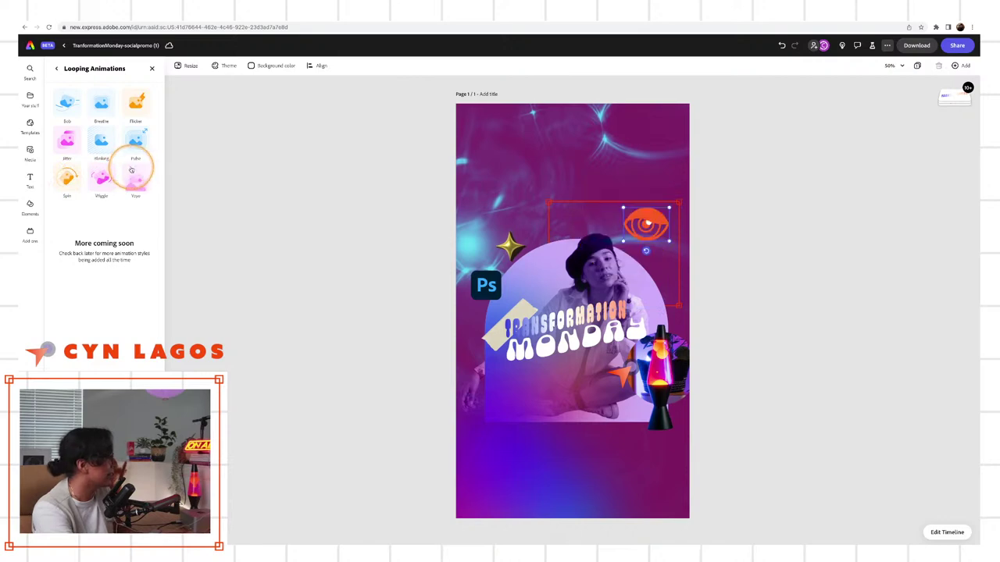
pyautogui.click(108, 179)
pyautogui.click(139, 181)
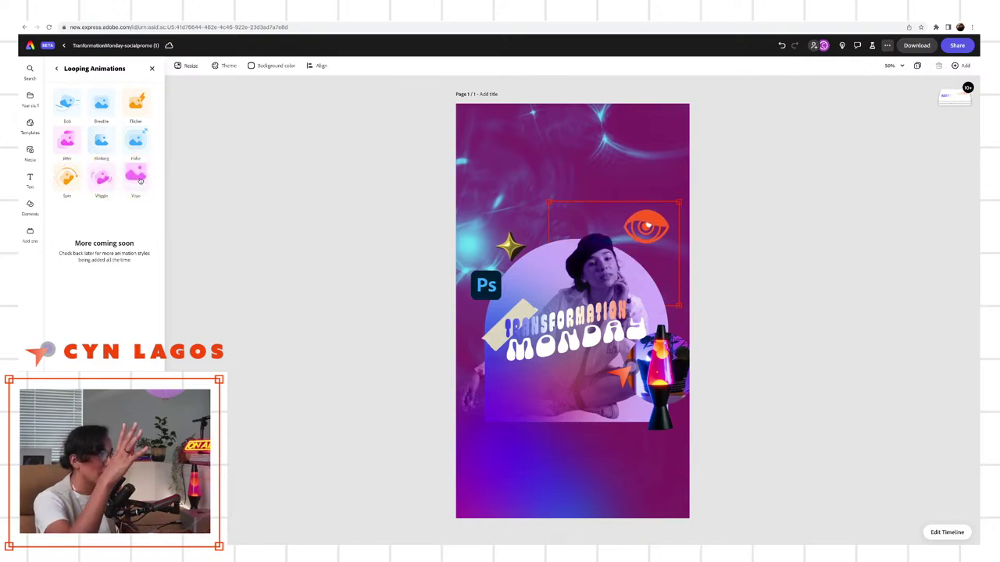
pyautogui.click(140, 181)
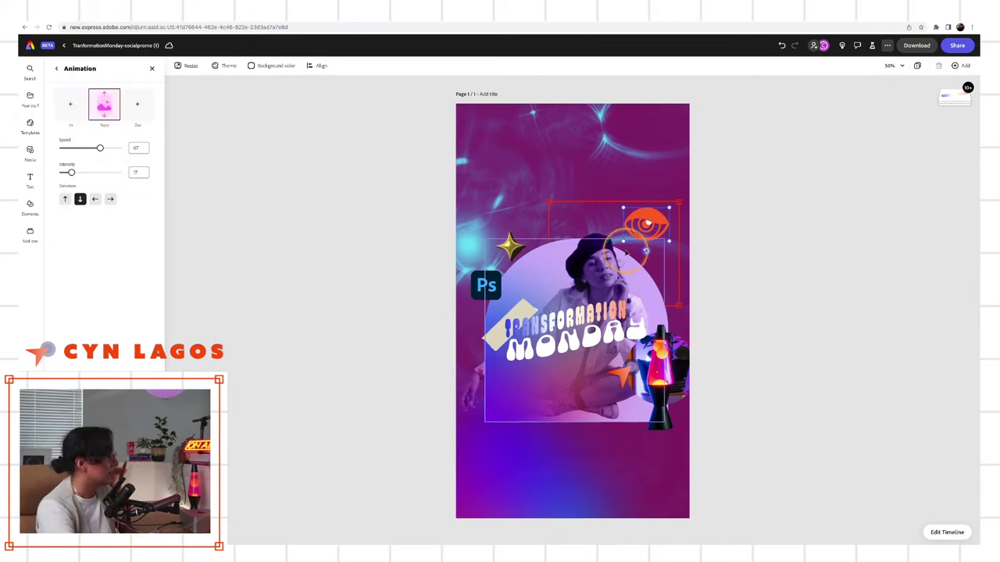
pyautogui.click(606, 266)
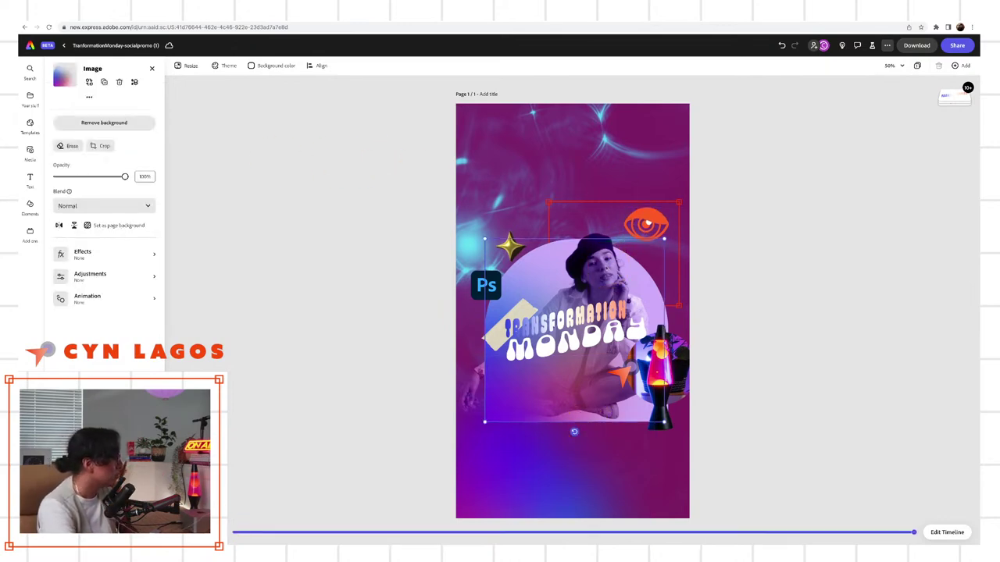
pyautogui.click(235, 533)
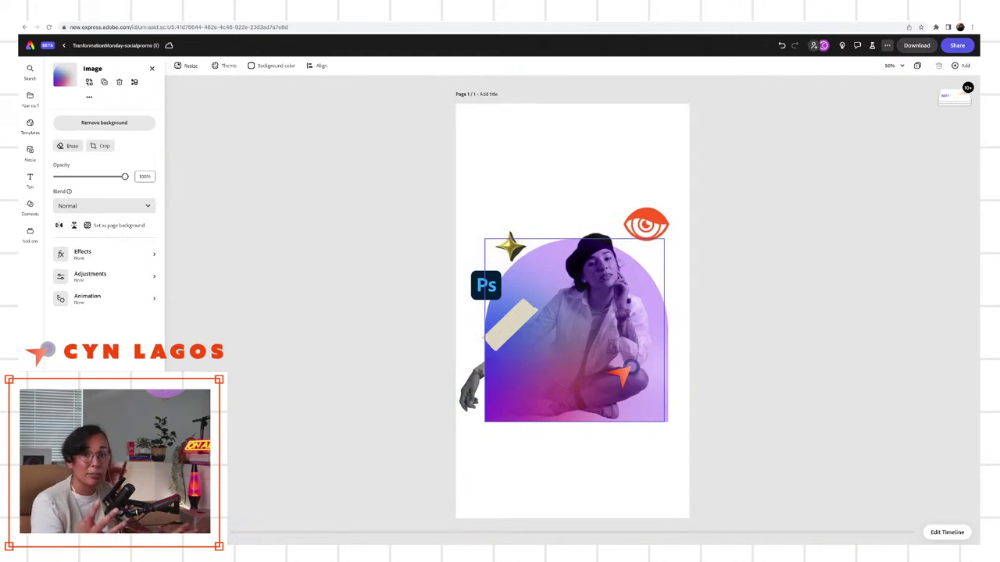
pyautogui.press('space')
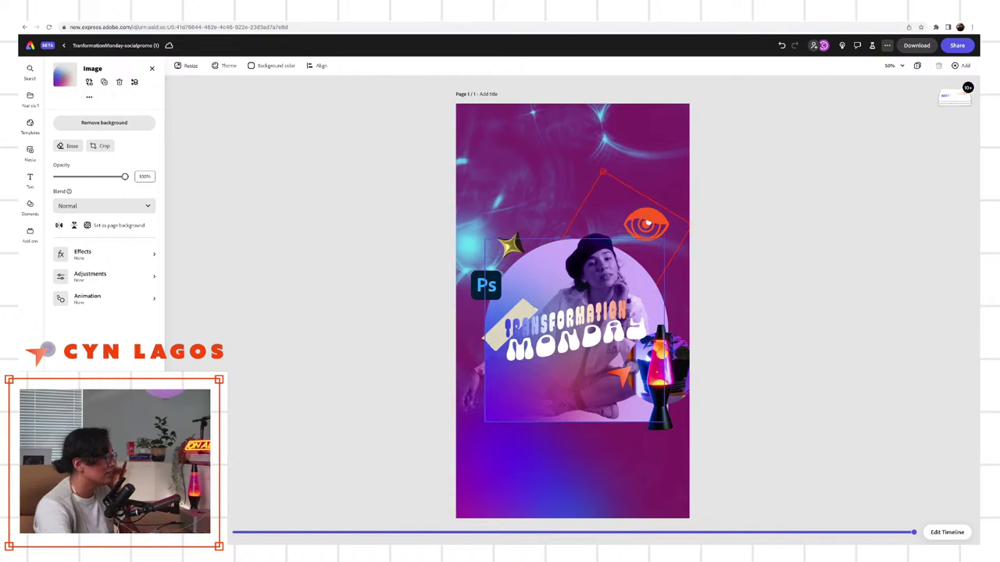
pyautogui.press('space')
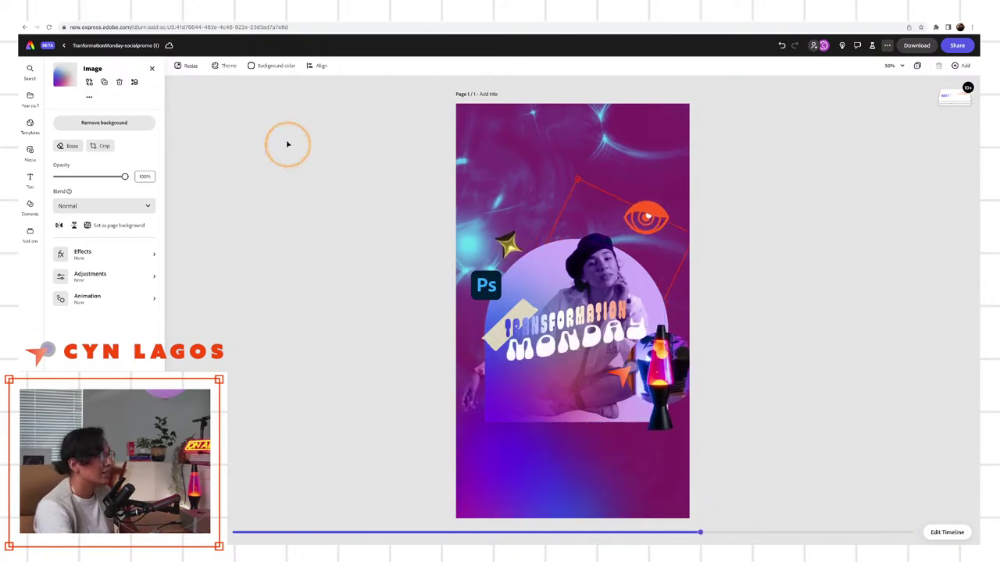
# Remove the Ps logo's background and briefly check its Adjustments.
pyautogui.click(152, 68)
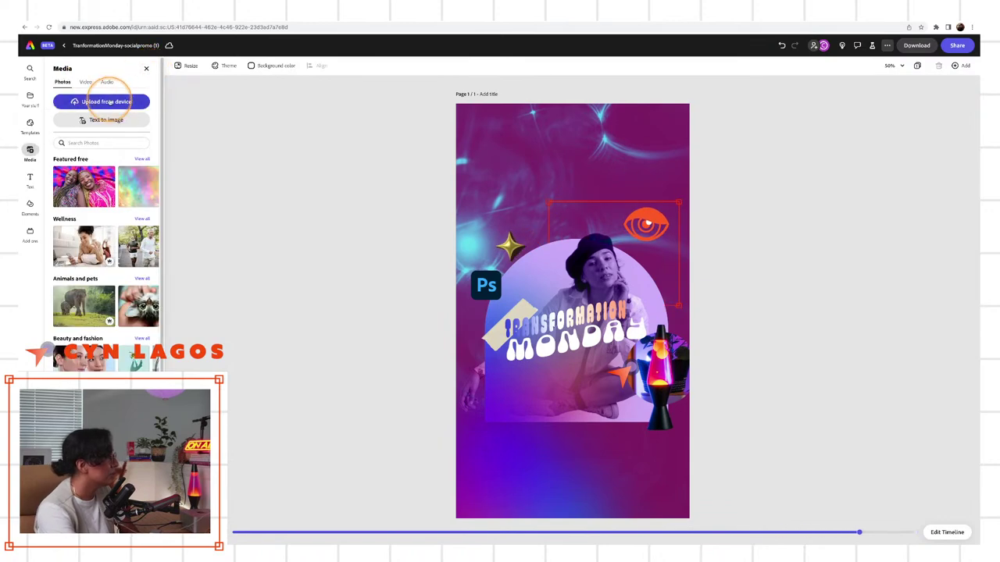
pyautogui.click(486, 285)
pyautogui.click(98, 123)
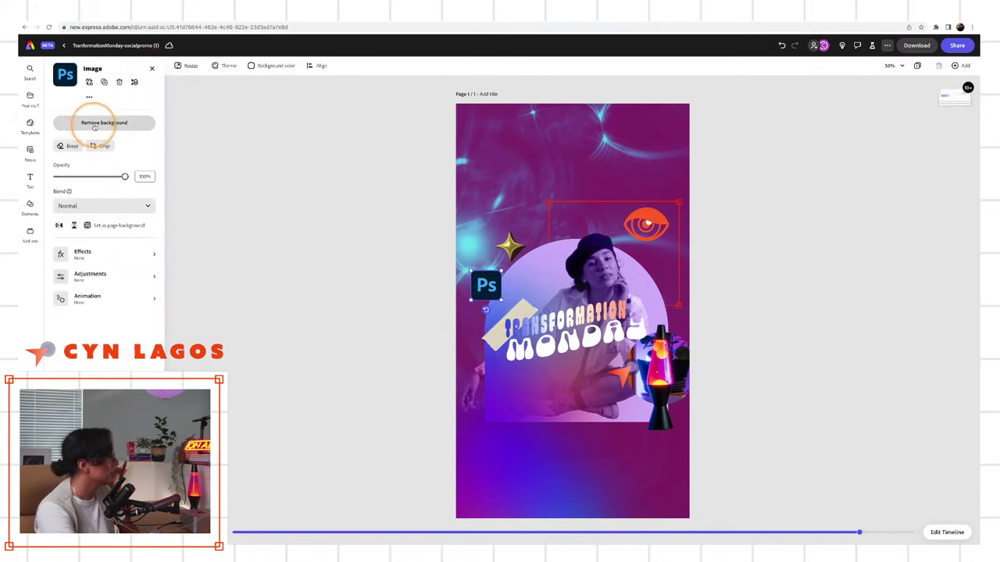
pyautogui.click(90, 275)
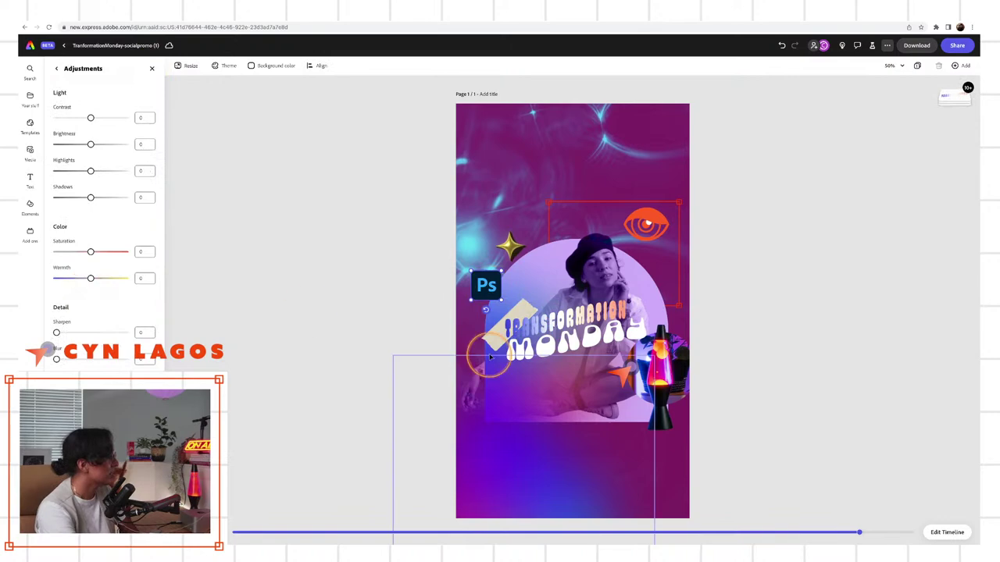
pyautogui.click(152, 70)
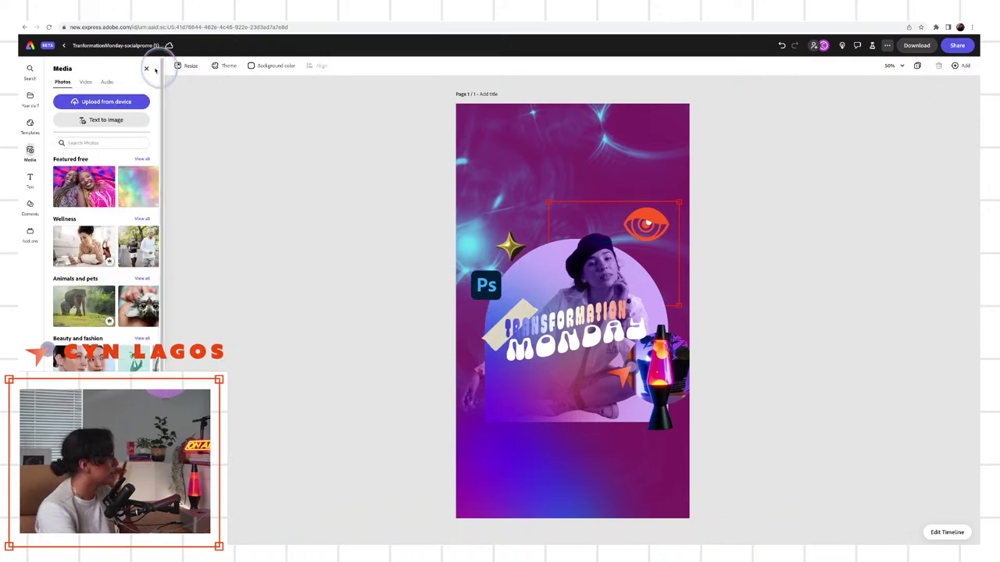
pyautogui.click(143, 219)
# Review the Ps logo's empty In and Looping animation slots and play the preview.
pyautogui.click(486, 285)
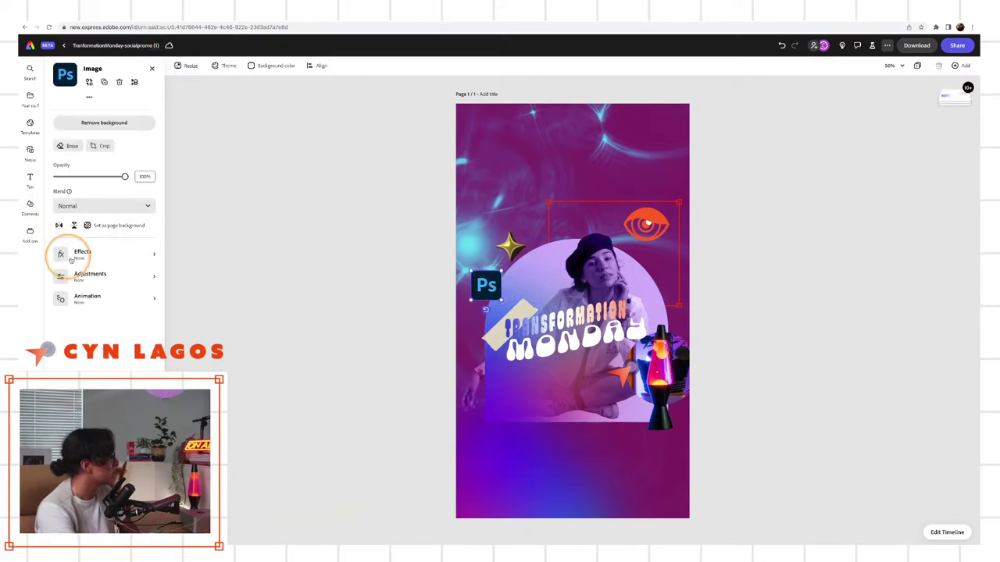
pyautogui.click(92, 297)
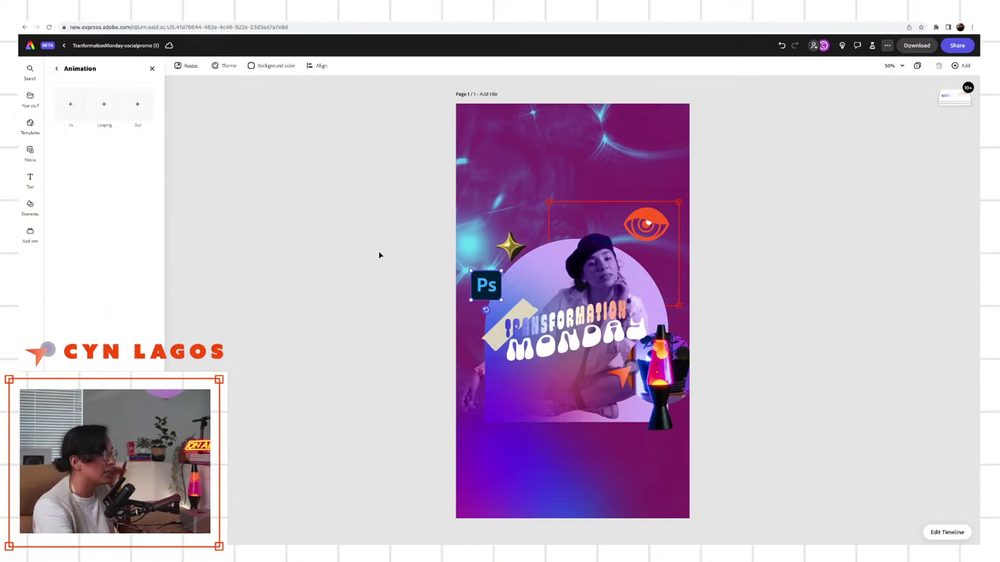
pyautogui.click(72, 109)
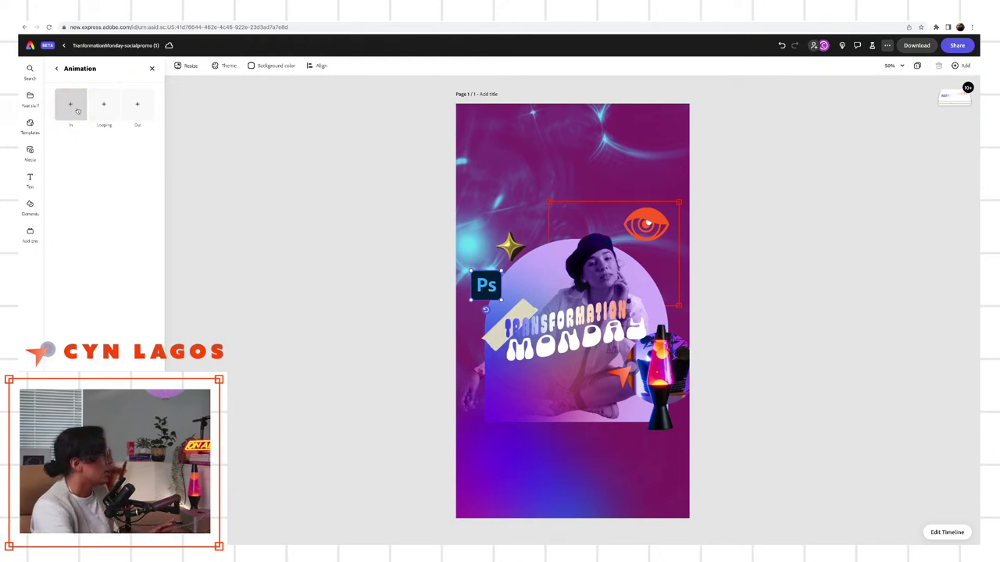
pyautogui.click(104, 106)
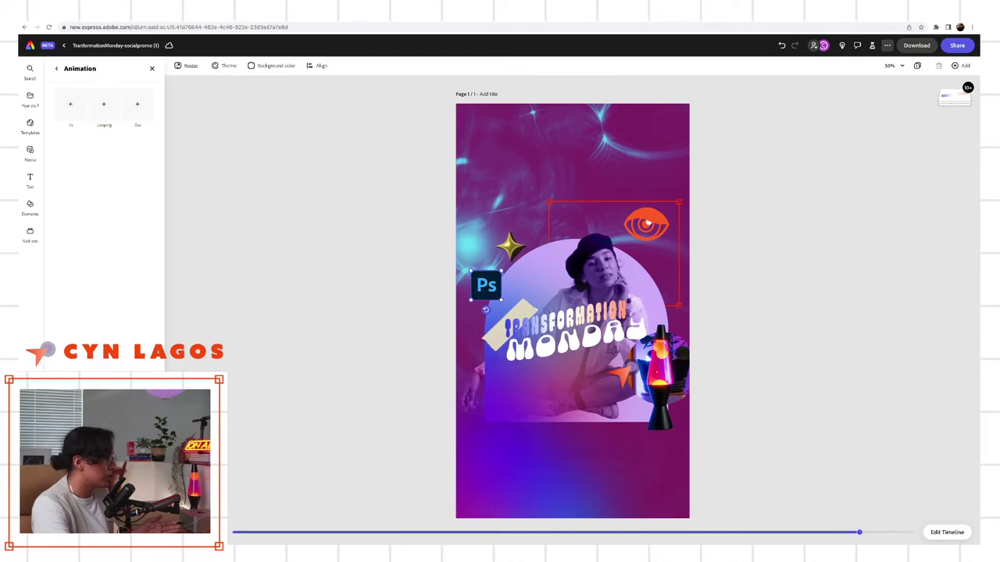
pyautogui.click(234, 531)
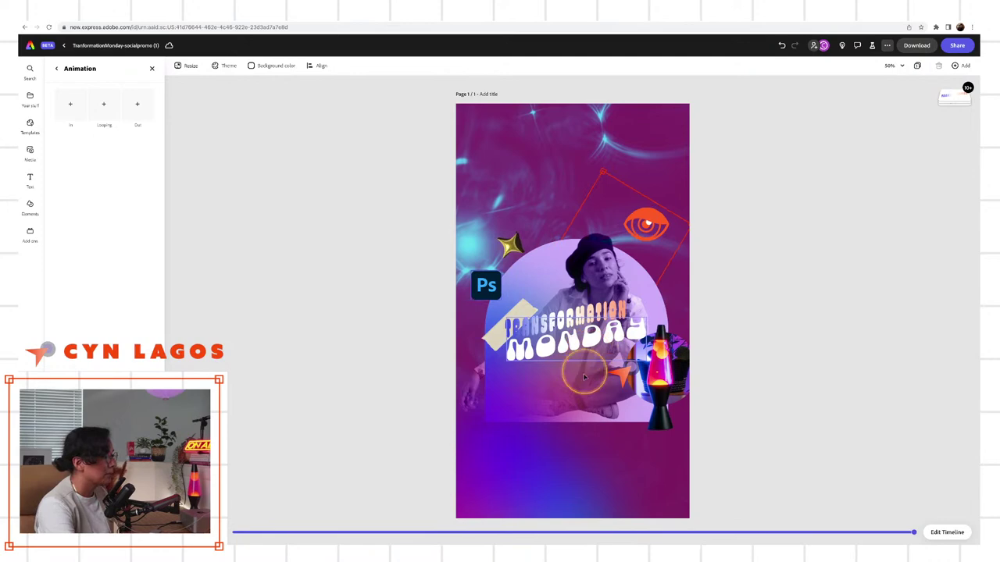
# Select the gradient image layer, replay the preview, and bring up the Edit Timeline view.
pyautogui.click(559, 336)
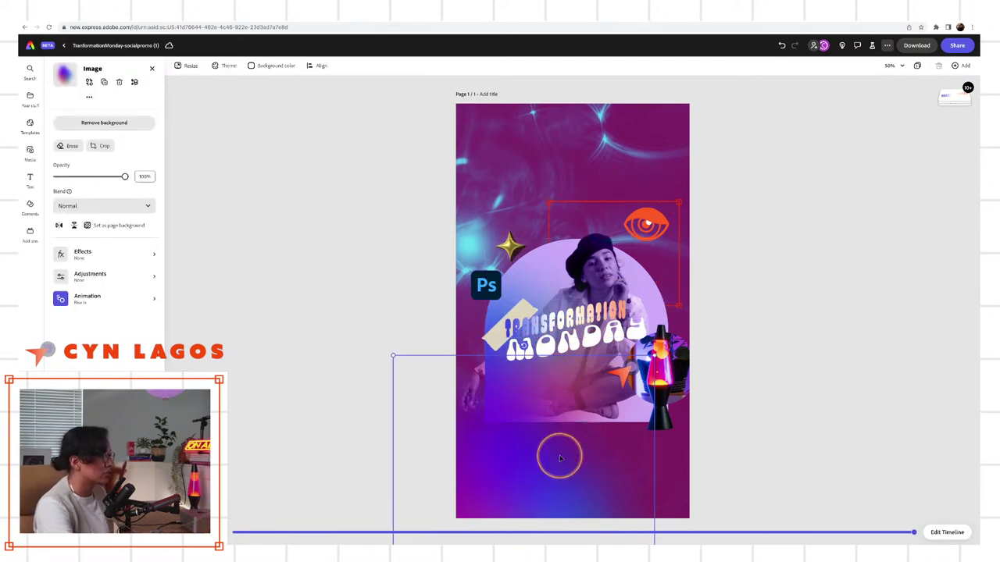
pyautogui.click(832, 293)
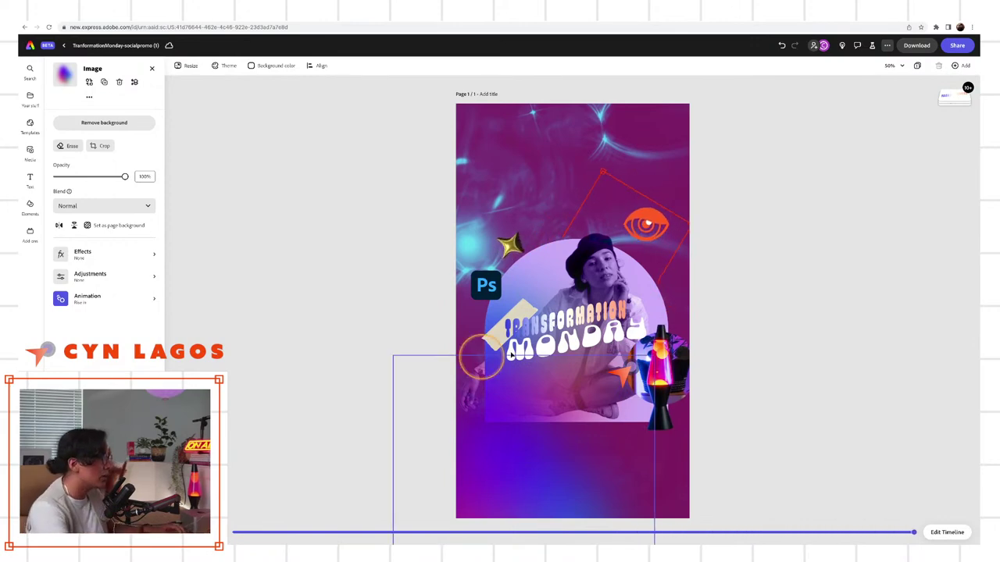
pyautogui.click(950, 534)
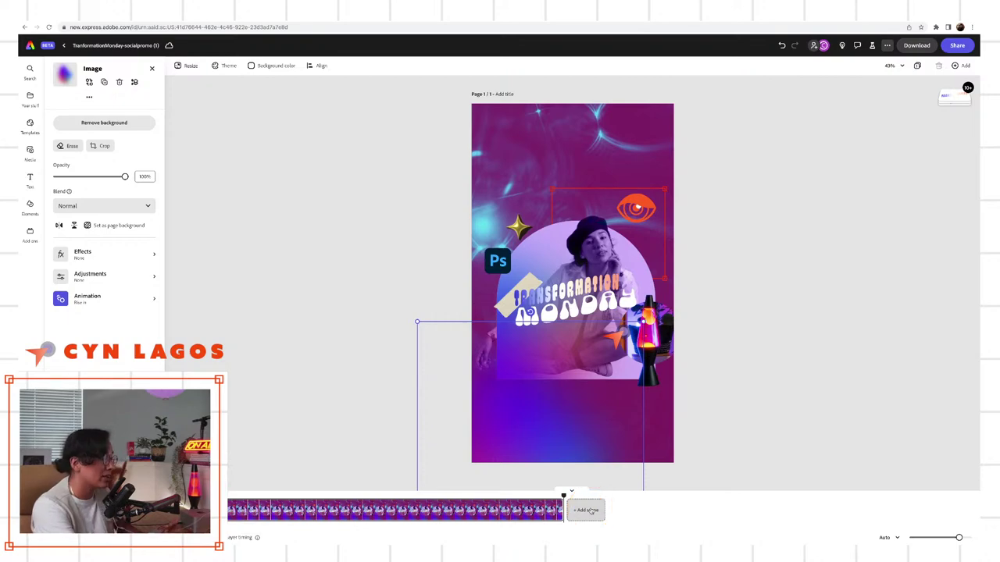
# Trim the scene's right edge on the timeline to shorten it, then extend it back slightly.
pyautogui.click(428, 512)
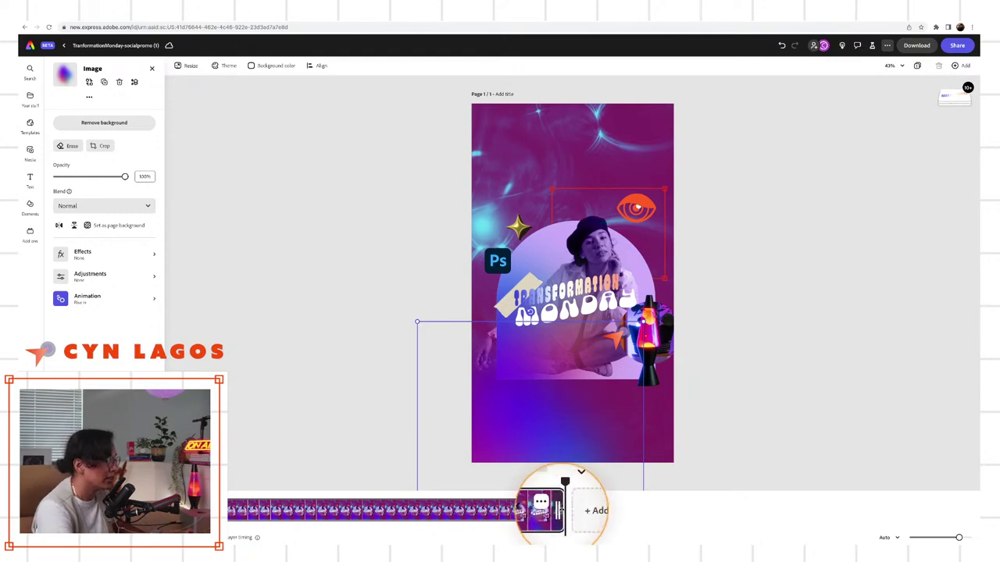
pyautogui.moveTo(560, 509); pyautogui.dragTo(478, 514)
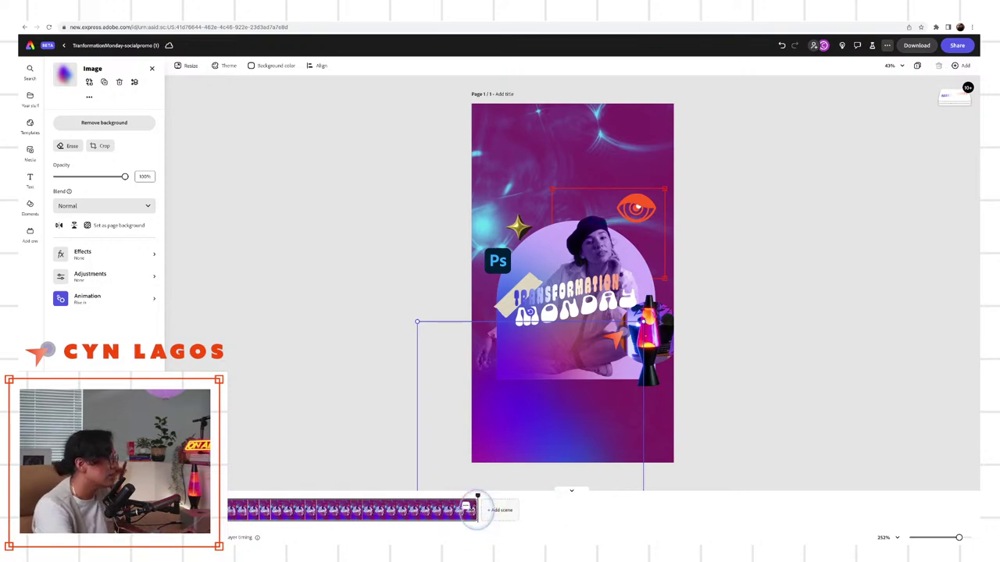
pyautogui.click(391, 509)
pyautogui.moveTo(474, 510); pyautogui.dragTo(515, 512)
pyautogui.click(594, 243)
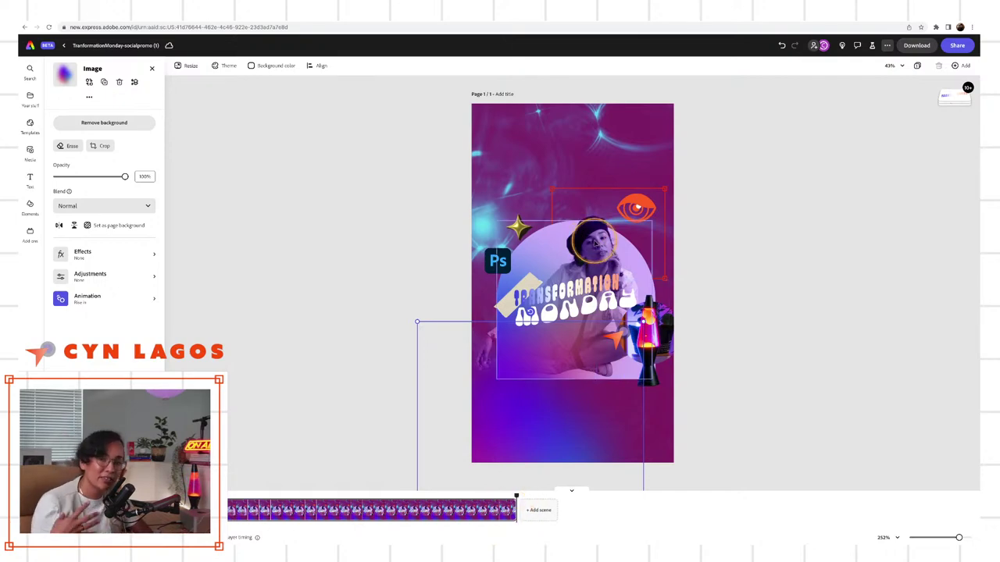
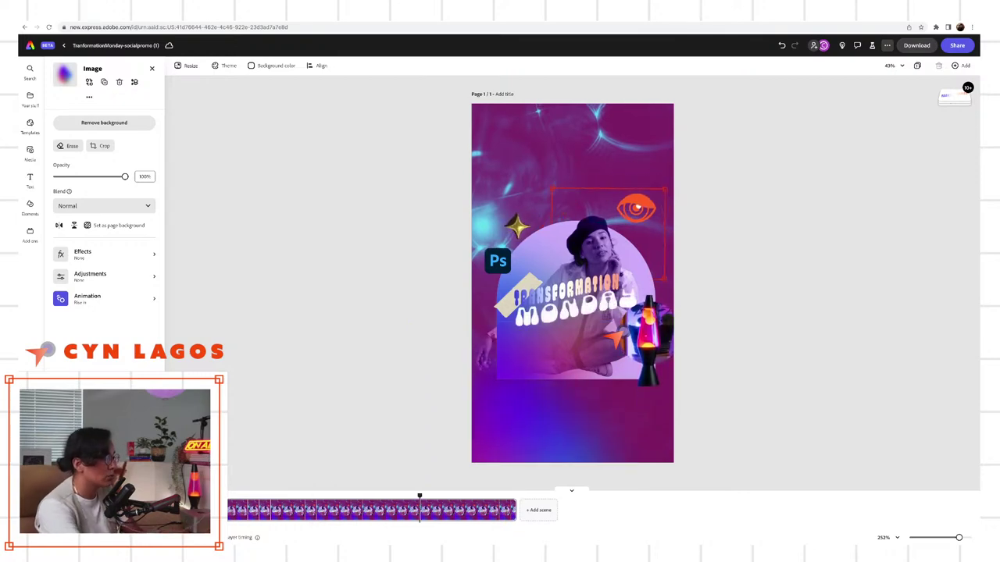
# Show each layer's timing in the scene's timeline.
pyautogui.click(295, 508)
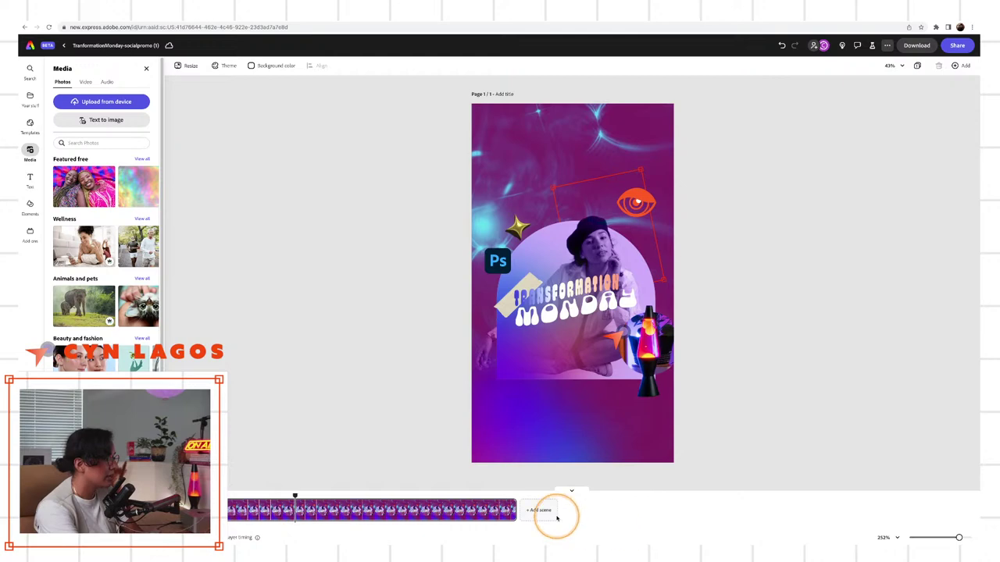
pyautogui.click(504, 507)
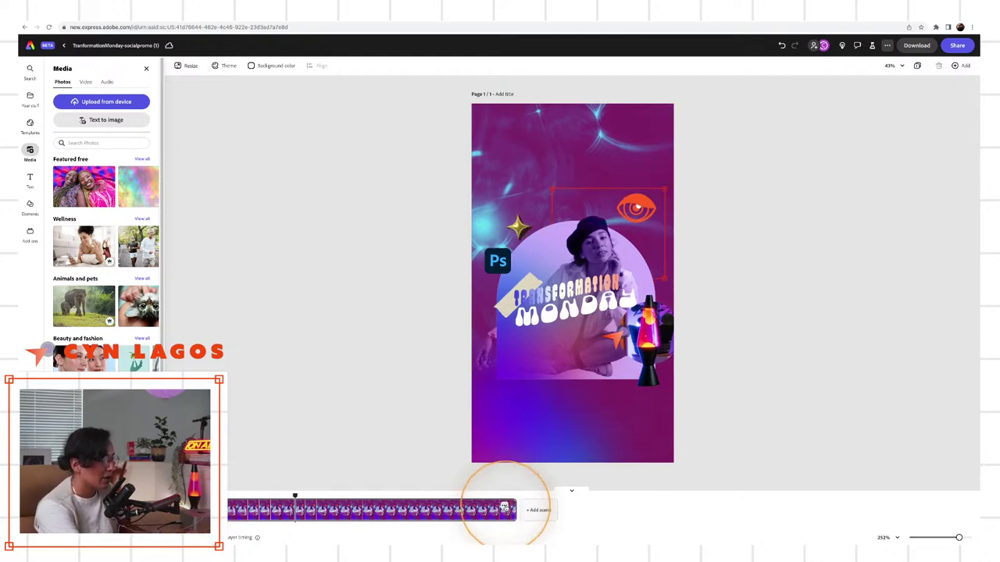
pyautogui.rightClick(505, 509)
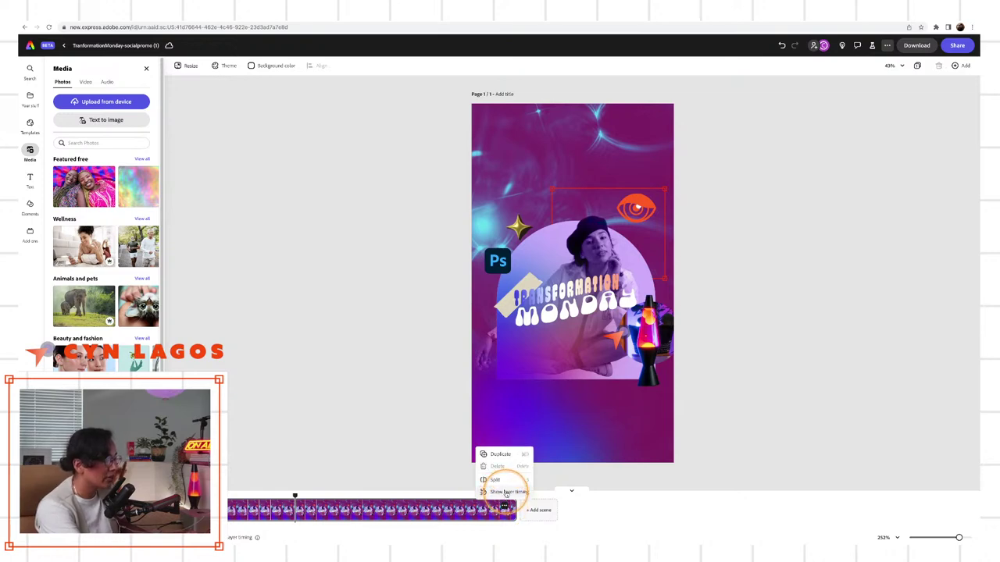
pyautogui.click(506, 493)
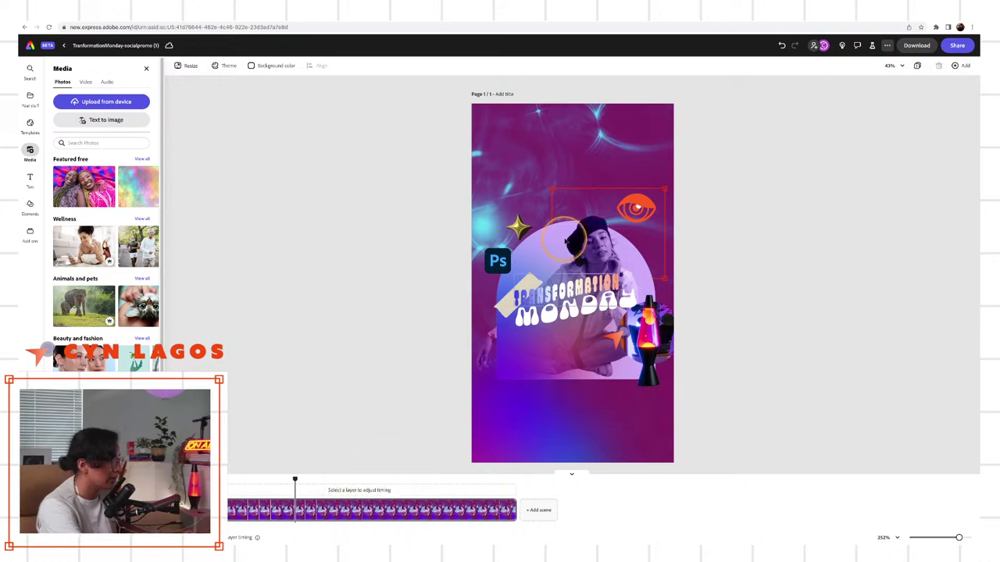
# Delay the eye sticker's start so it appears later, then play to preview.
pyautogui.click(636, 207)
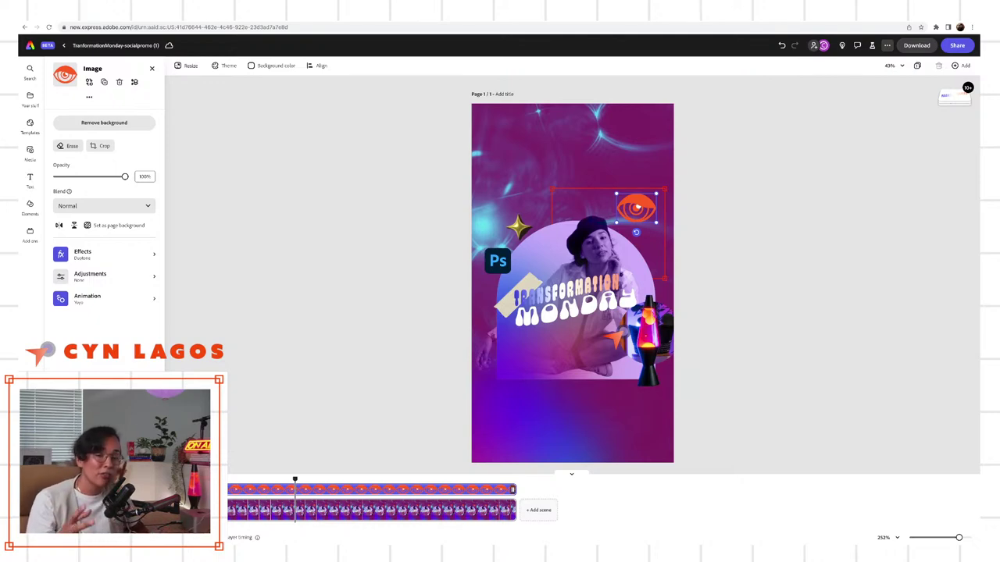
pyautogui.moveTo(228, 489); pyautogui.dragTo(269, 489)
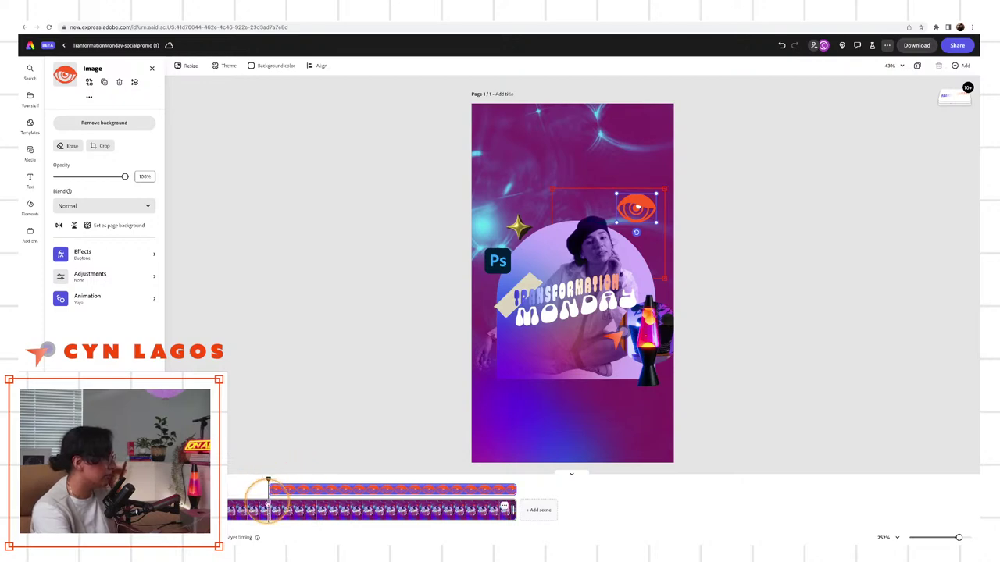
pyautogui.click(253, 512)
pyautogui.click(255, 476)
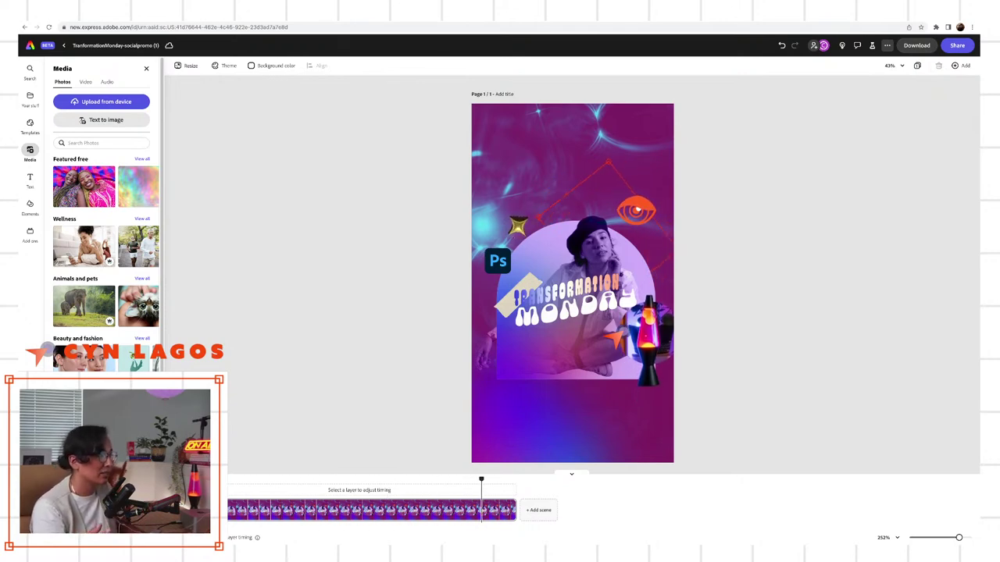
pyautogui.click(566, 316)
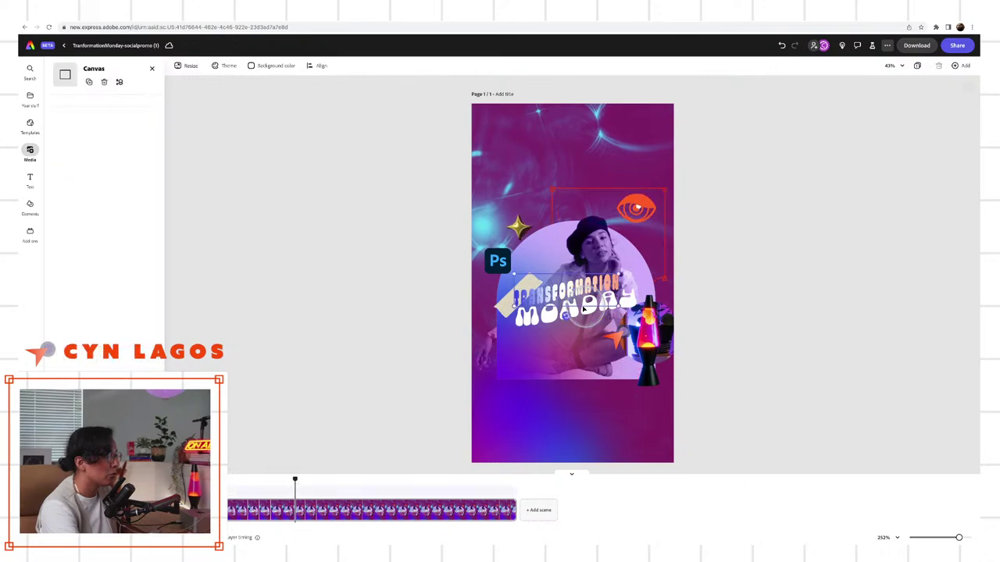
pyautogui.click(499, 261)
pyautogui.moveTo(294, 479); pyautogui.dragTo(266, 486)
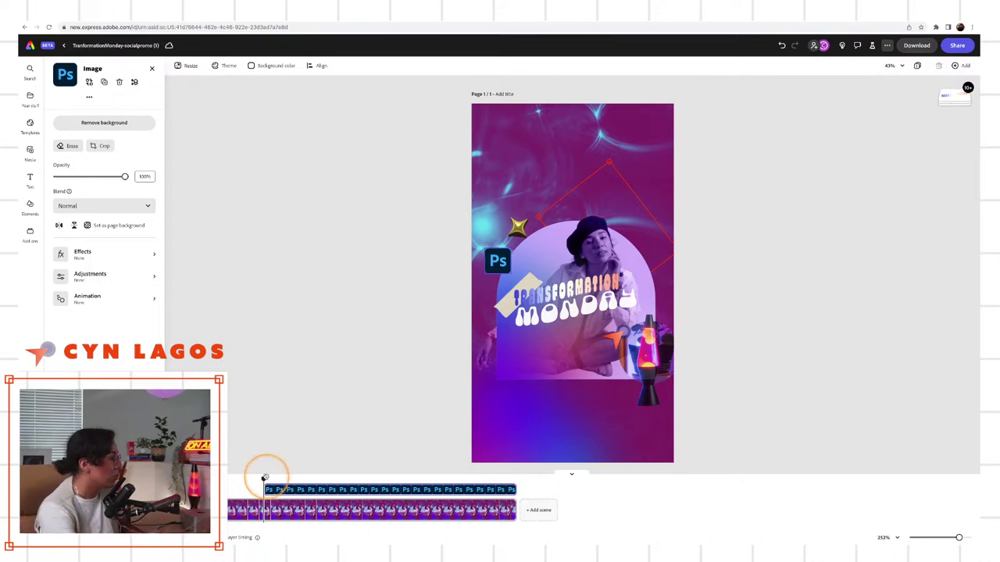
pyautogui.click(243, 465)
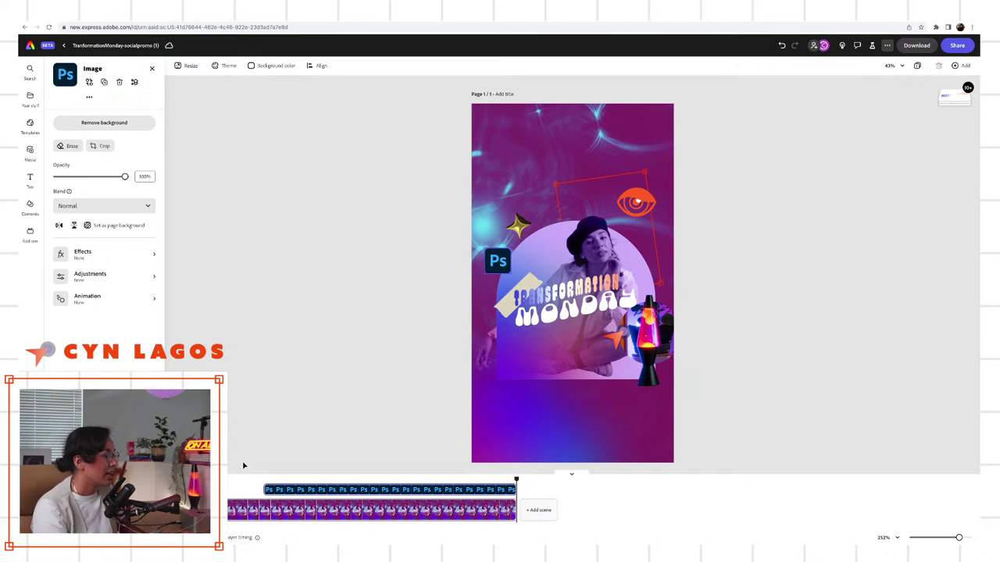
pyautogui.click(516, 477)
pyautogui.moveTo(516, 478); pyautogui.dragTo(241, 478)
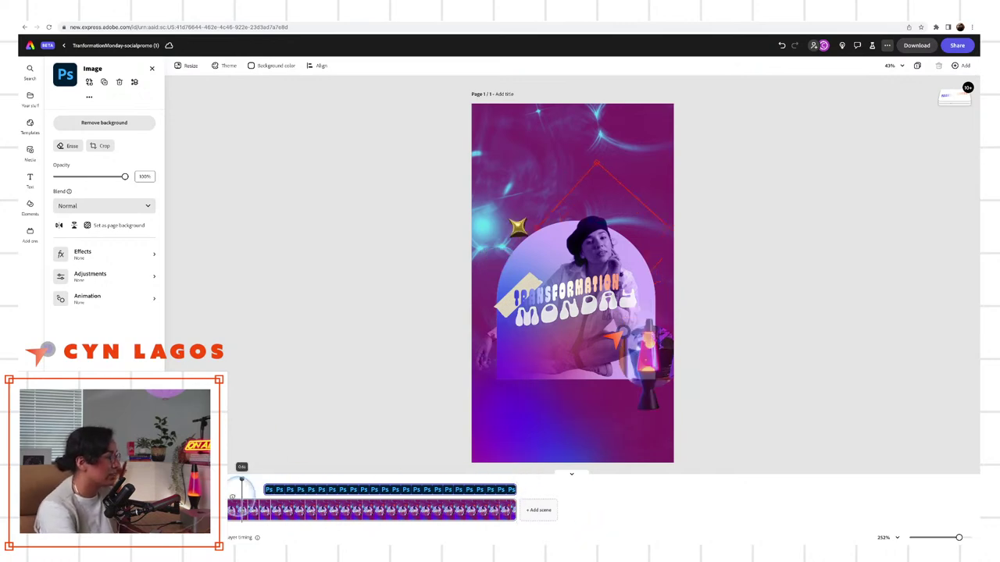
pyautogui.click(262, 480)
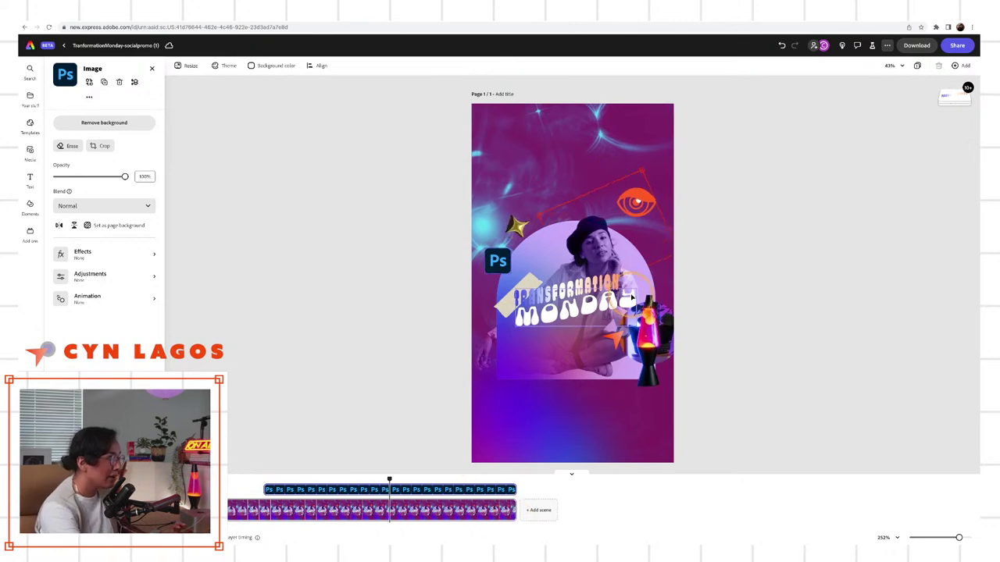
pyautogui.click(664, 334)
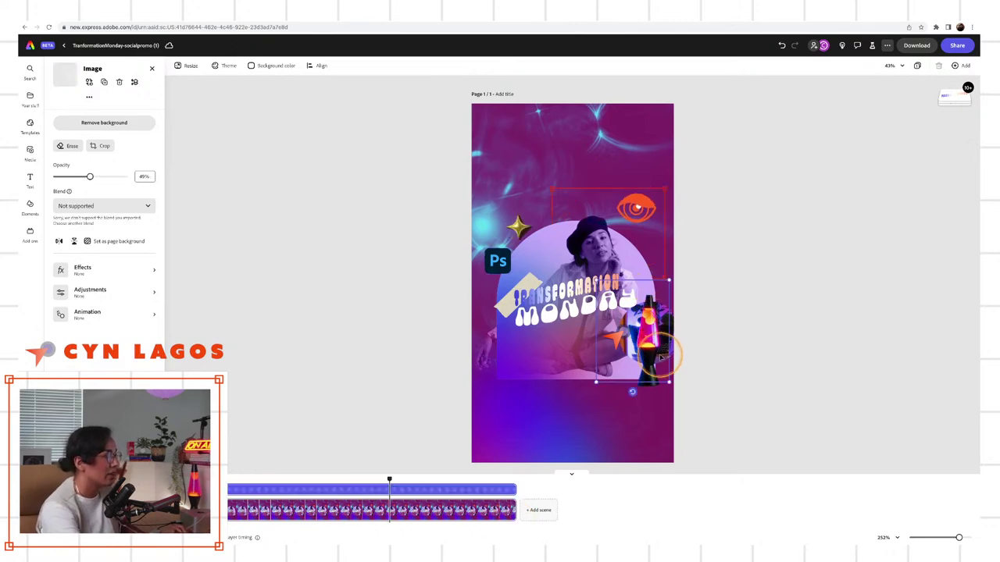
pyautogui.click(496, 264)
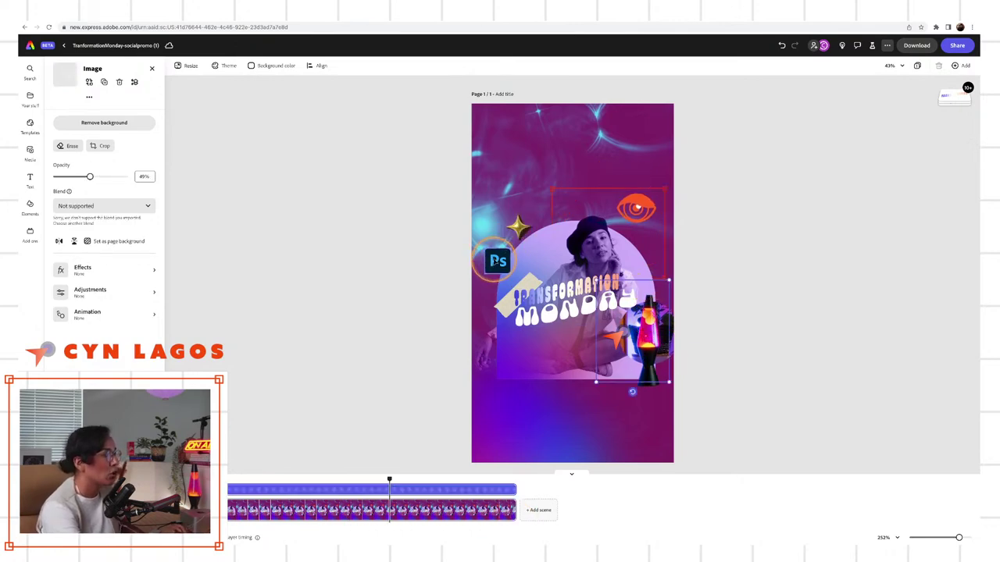
pyautogui.click(431, 510)
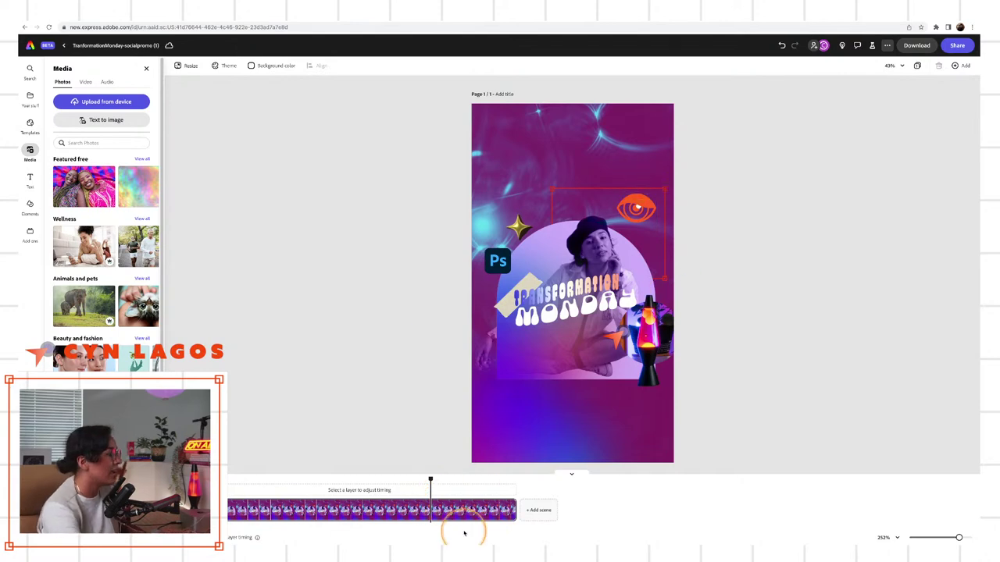
# Try a shorter lava lamp duration, then restore it to last the full scene.
pyautogui.click(663, 337)
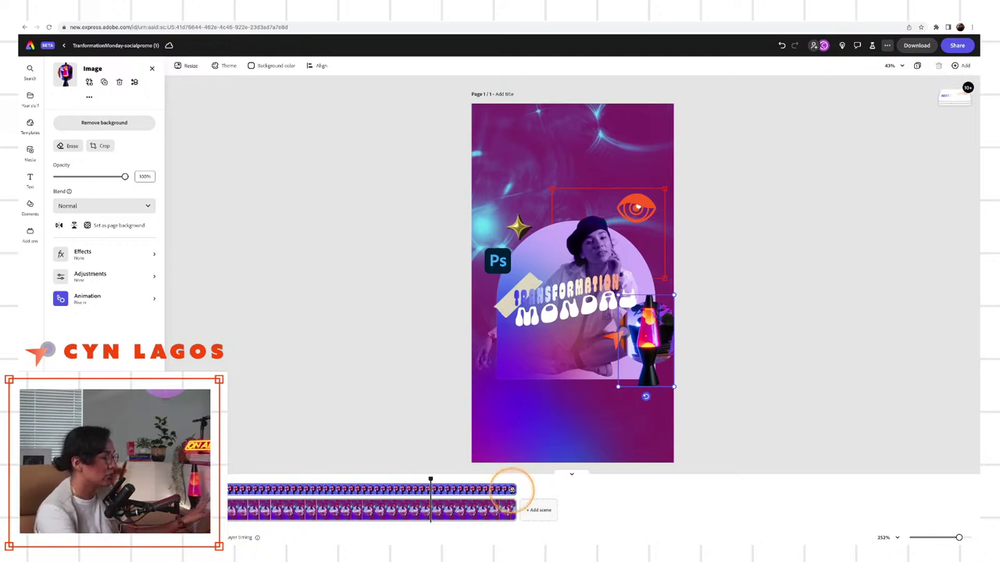
pyautogui.moveTo(511, 489); pyautogui.dragTo(397, 479)
pyautogui.press('space')
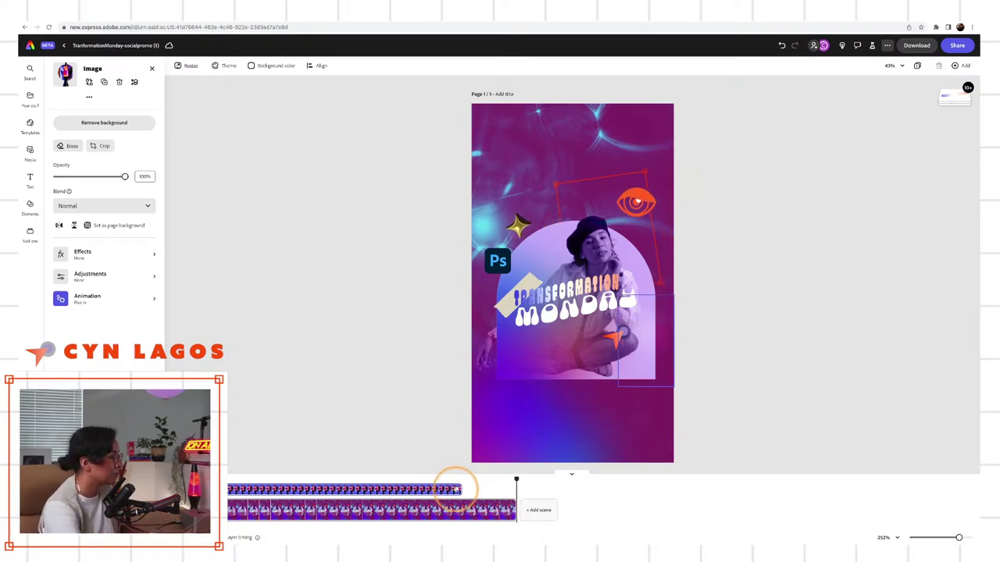
pyautogui.moveTo(461, 489); pyautogui.dragTo(516, 487)
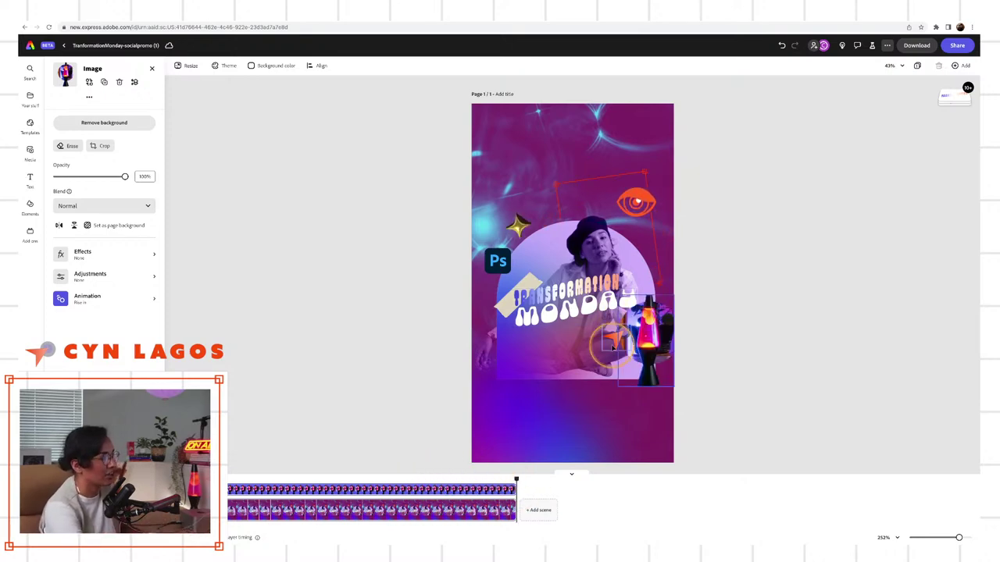
# Delay the small orange star sticker's entrance and replay from the beginning.
pyautogui.click(615, 338)
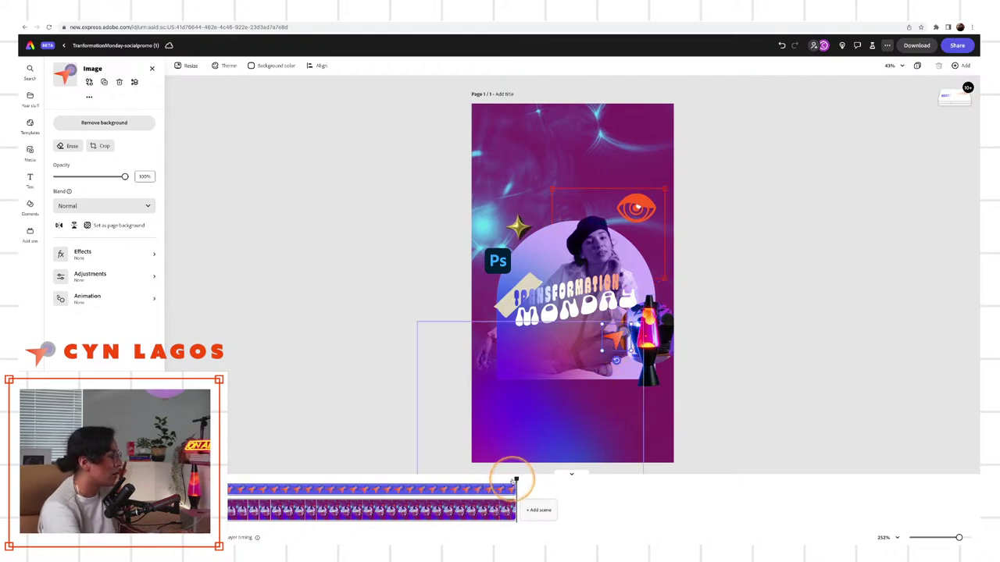
pyautogui.moveTo(516, 480); pyautogui.dragTo(260, 479)
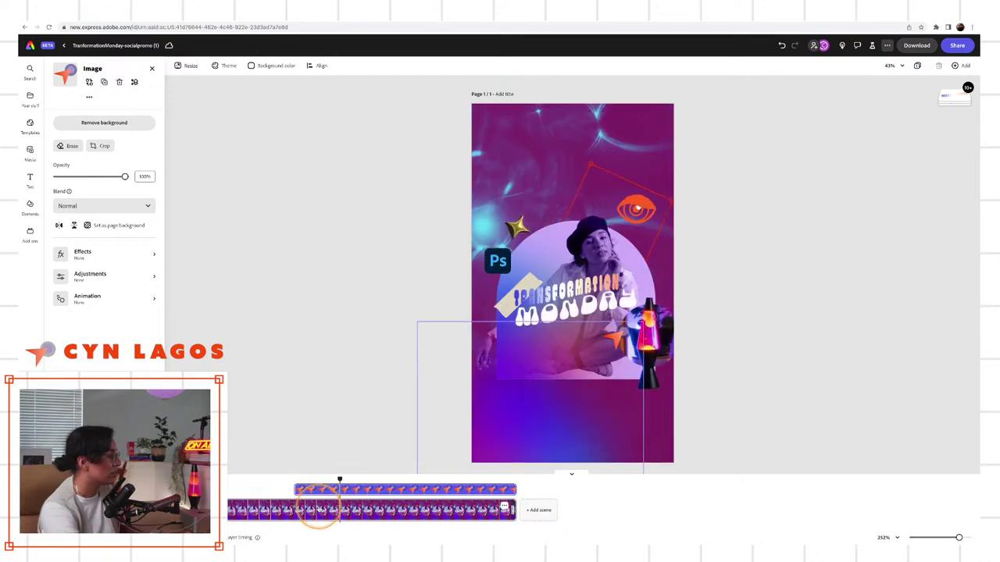
pyautogui.click(404, 478)
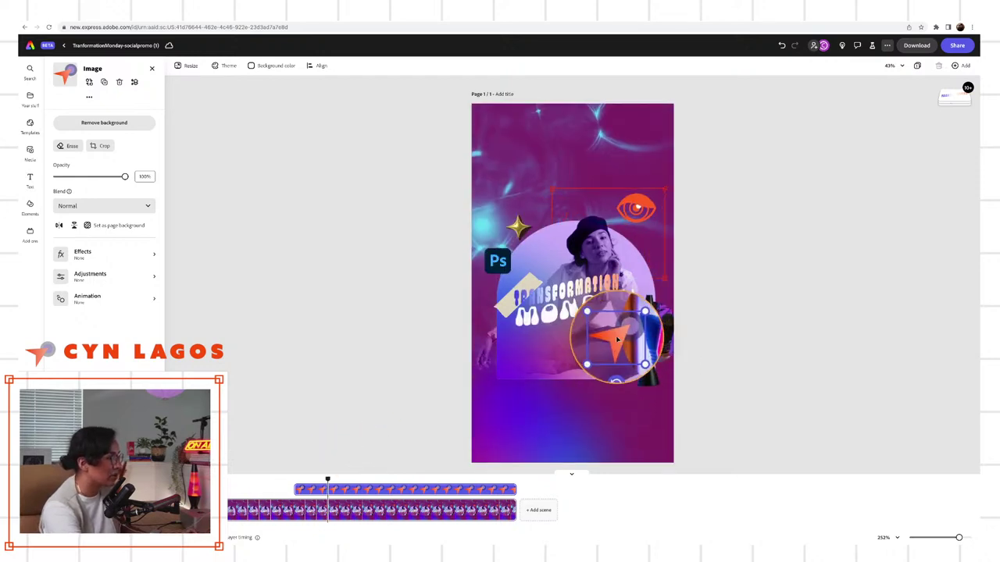
pyautogui.click(412, 480)
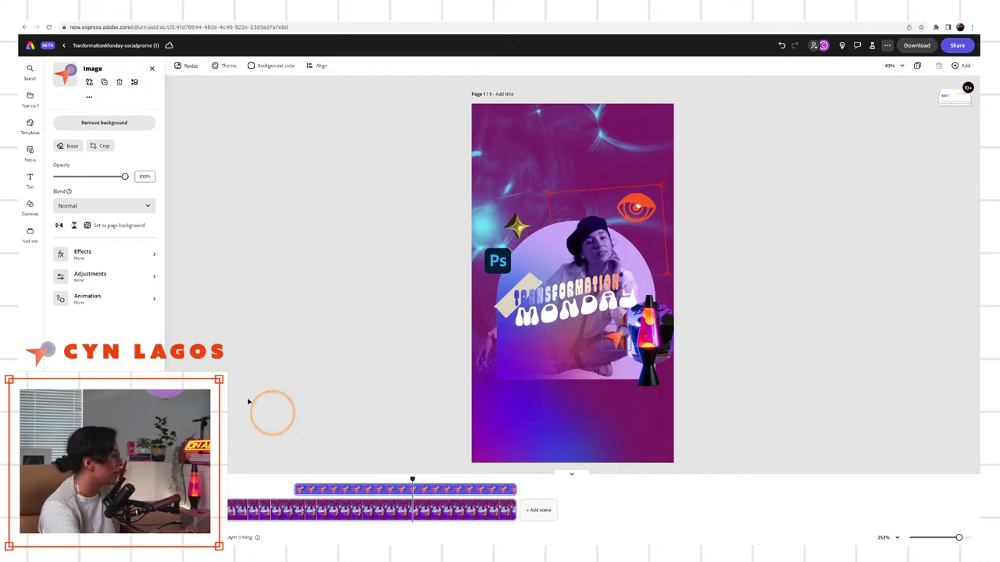
pyautogui.click(90, 297)
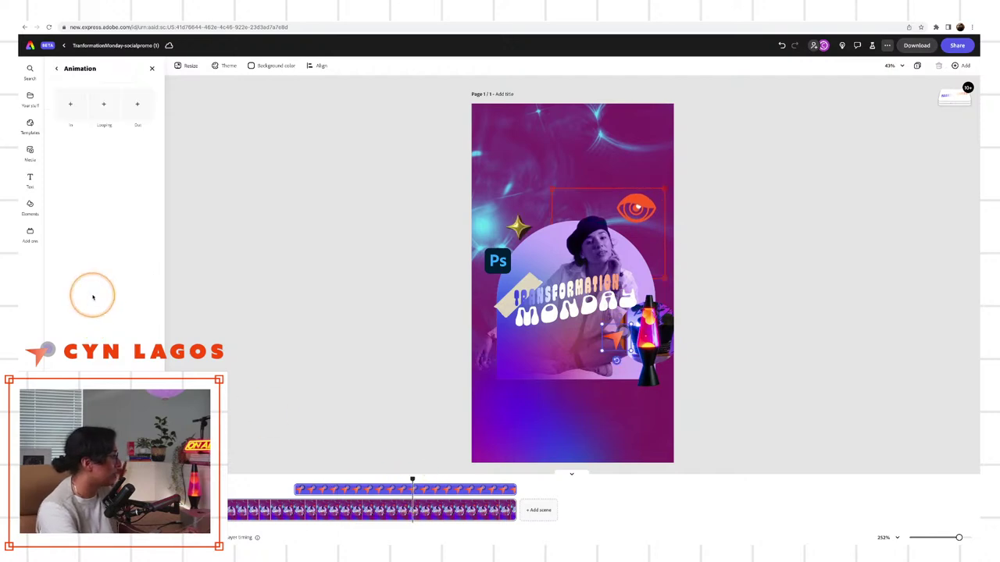
pyautogui.click(105, 106)
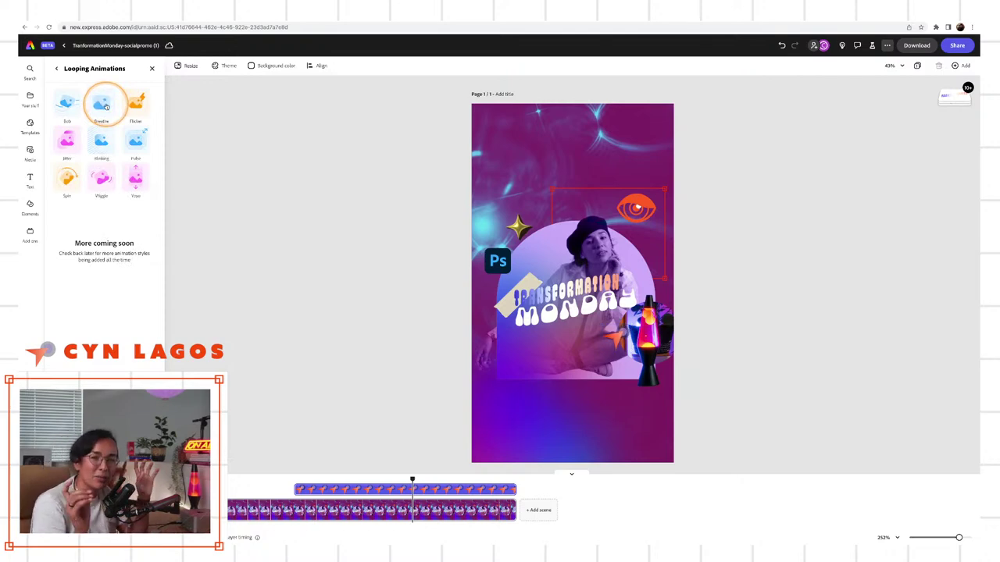
pyautogui.click(103, 140)
pyautogui.click(131, 175)
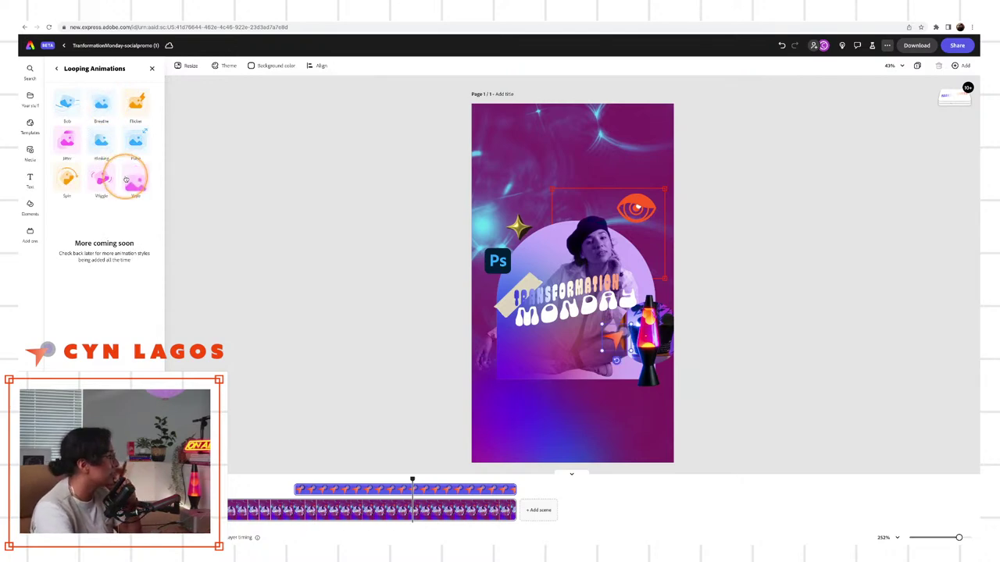
pyautogui.click(134, 146)
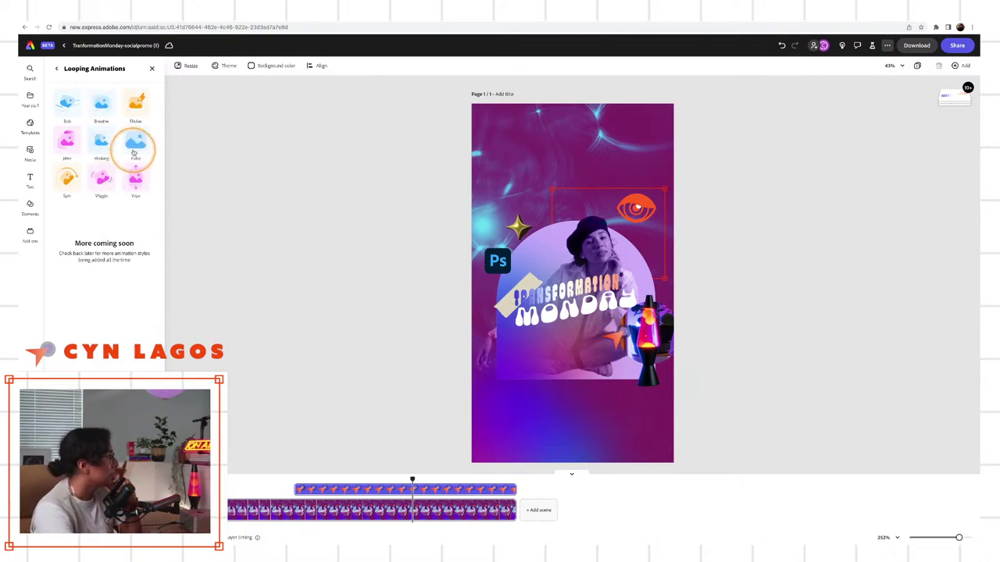
pyautogui.click(134, 146)
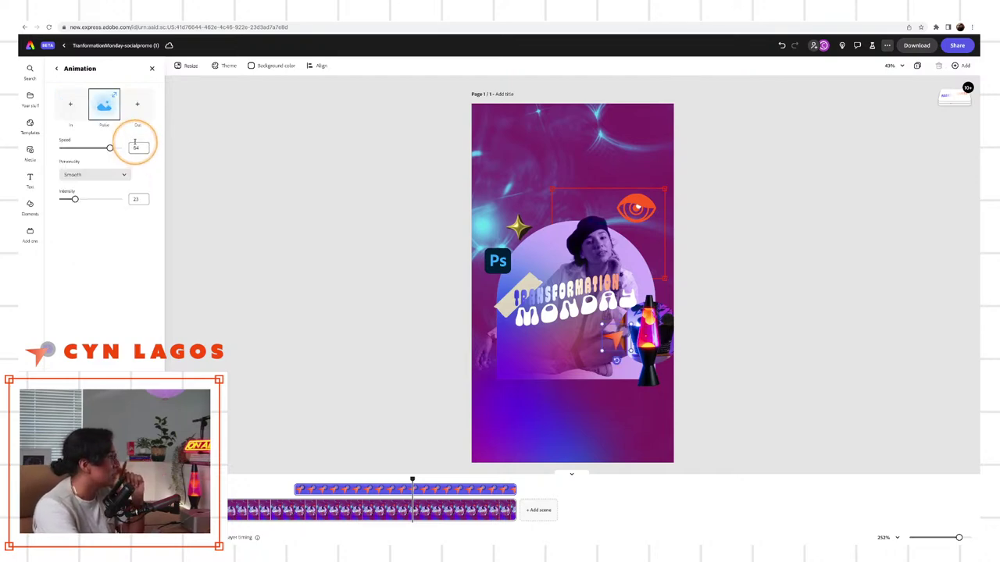
pyautogui.moveTo(109, 148); pyautogui.dragTo(100, 148)
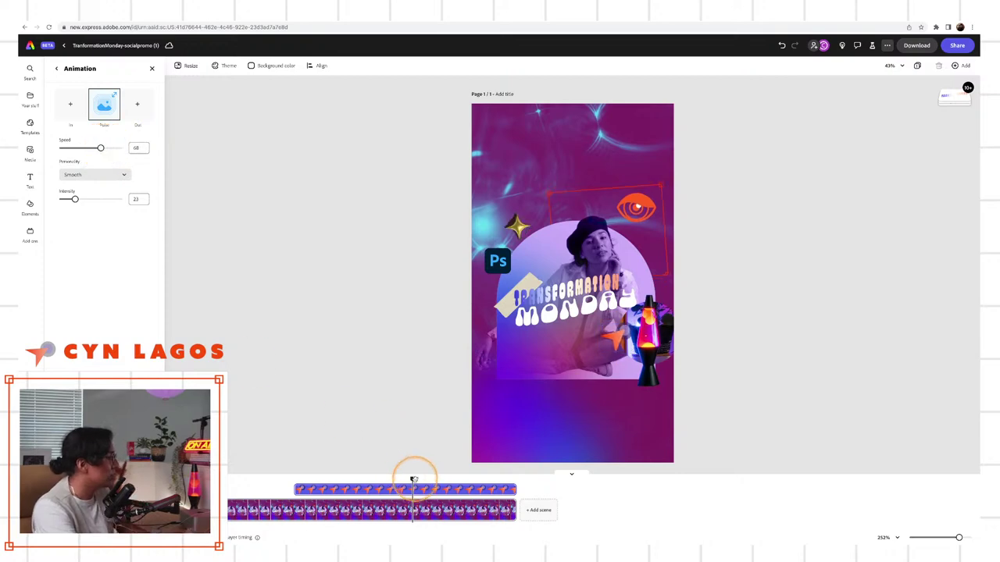
pyautogui.moveTo(413, 480); pyautogui.dragTo(294, 467)
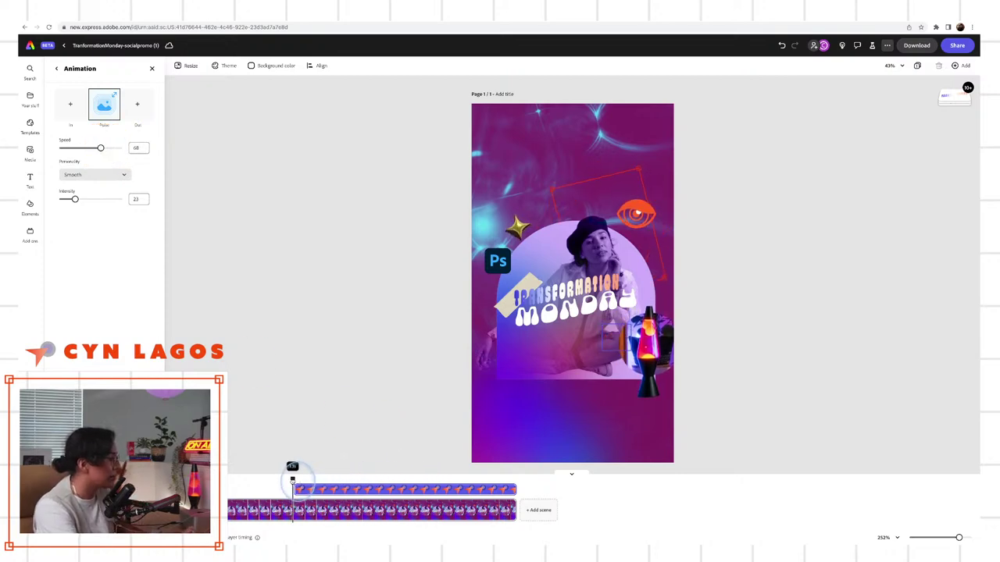
pyautogui.click(427, 427)
pyautogui.press('space')
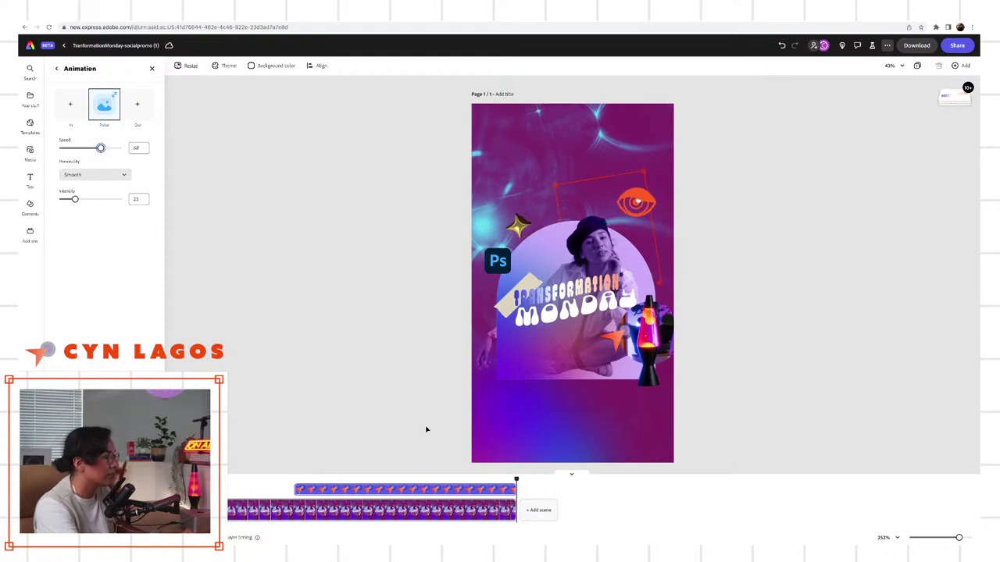
pyautogui.moveTo(516, 478); pyautogui.dragTo(228, 466)
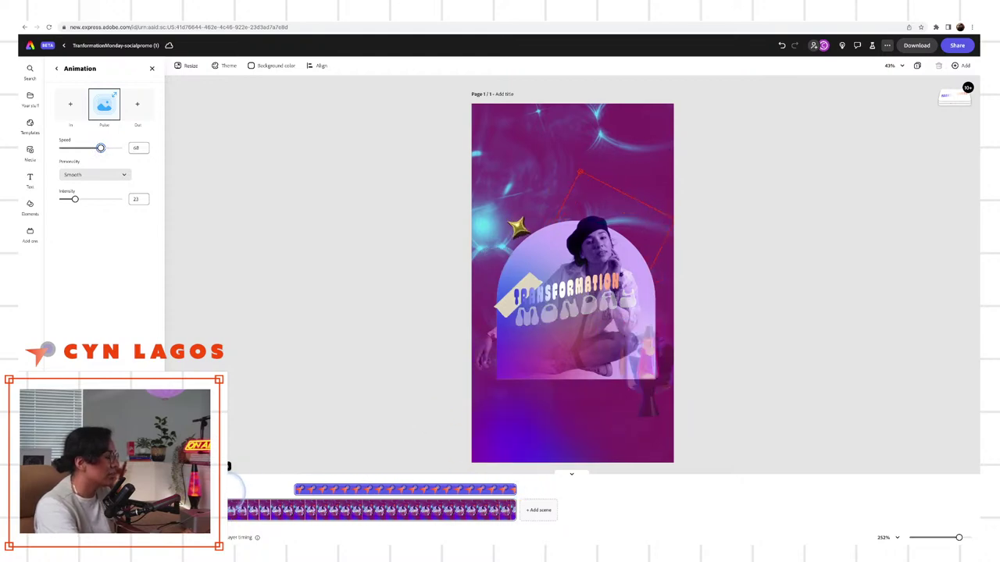
pyautogui.press('space')
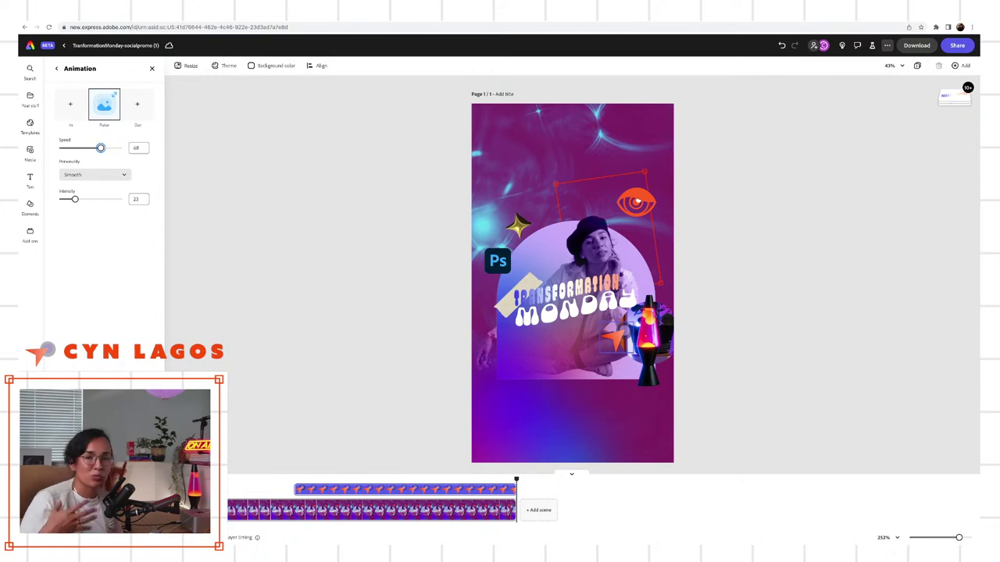
pyautogui.moveTo(592, 486); pyautogui.dragTo(235, 479)
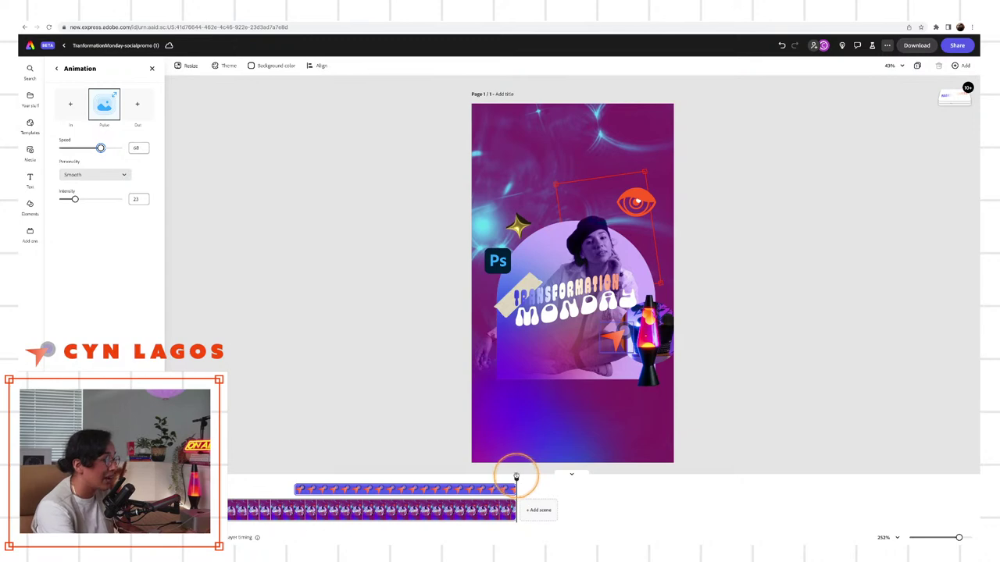
pyautogui.moveTo(515, 479); pyautogui.dragTo(244, 481)
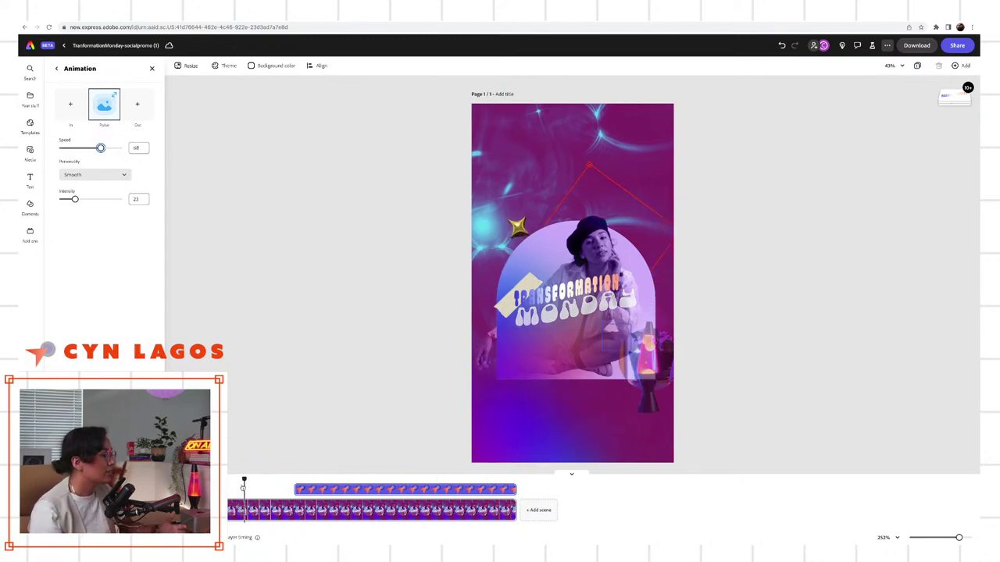
pyautogui.click(242, 488)
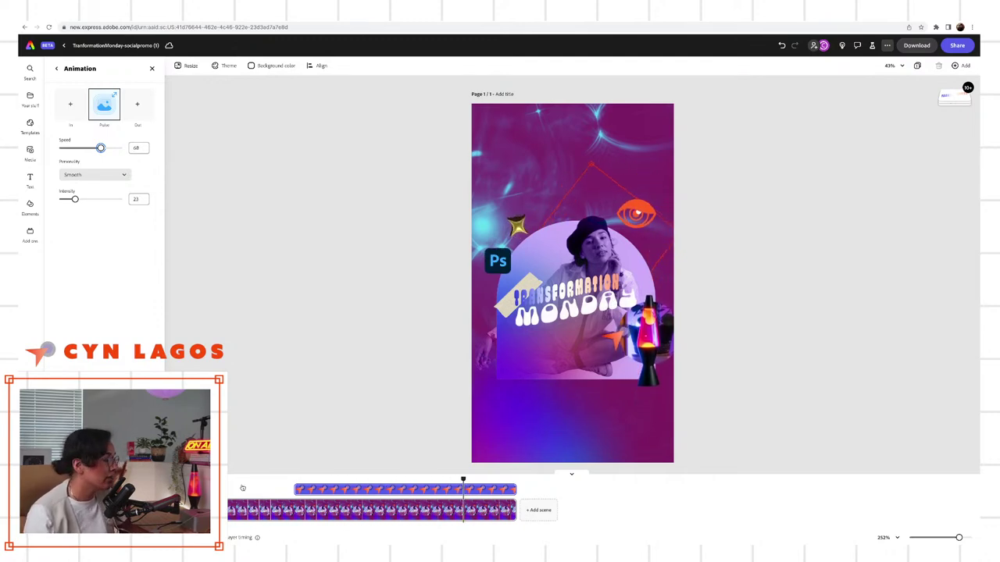
pyautogui.moveTo(469, 477); pyautogui.dragTo(232, 476)
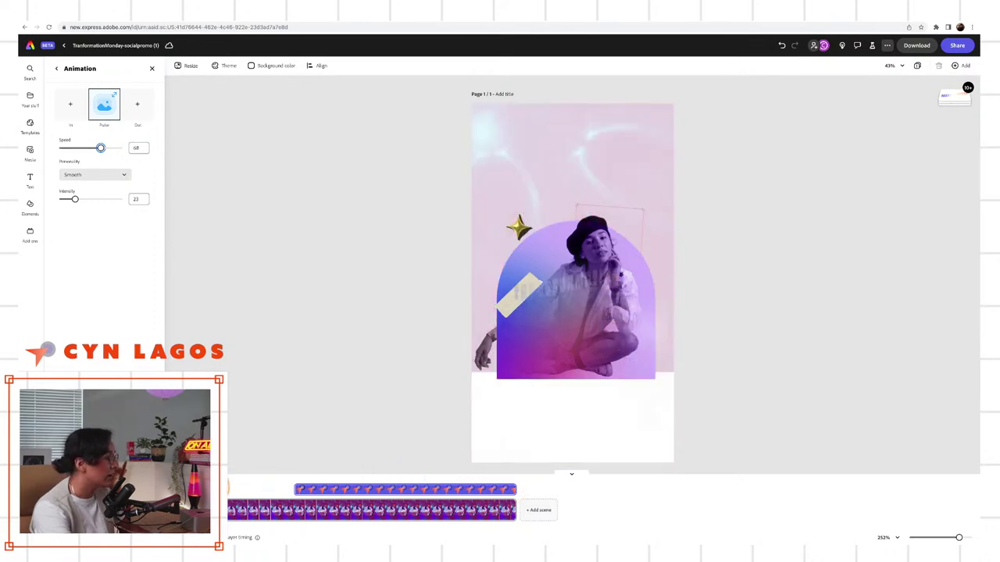
pyautogui.click(442, 460)
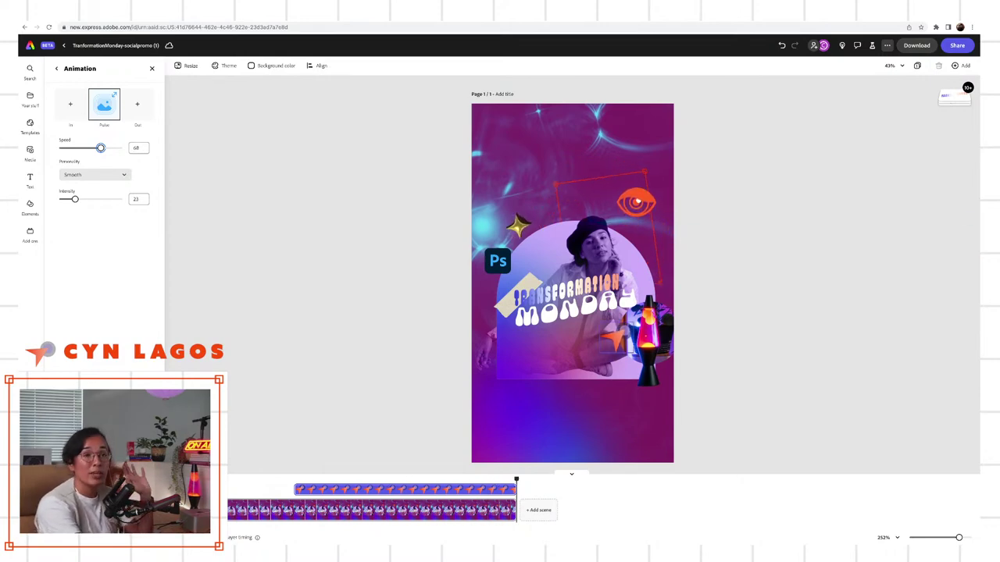
# Download the promo as an MP4 at 1080 resolution and close the download panel.
pyautogui.click(914, 45)
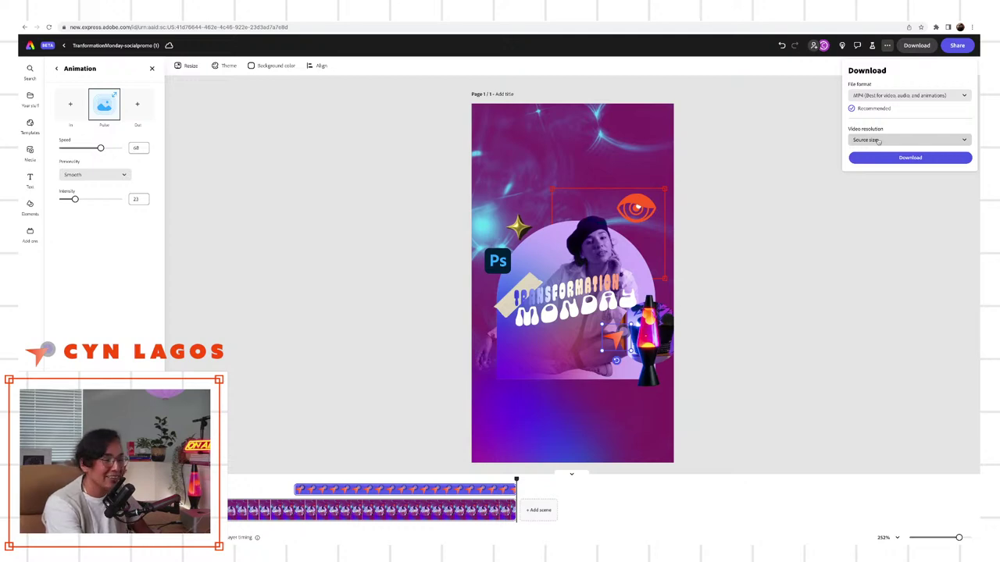
pyautogui.click(878, 141)
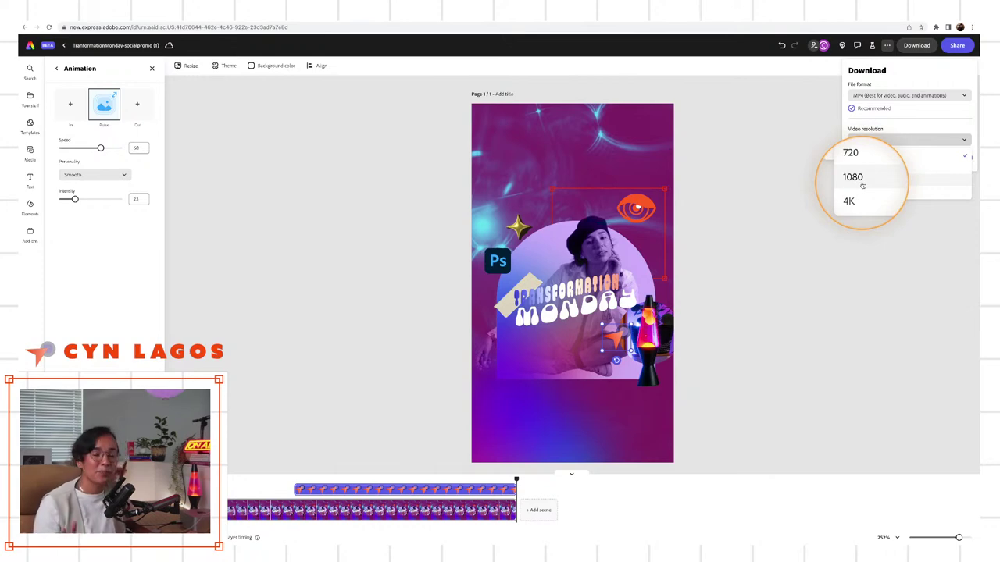
pyautogui.click(862, 185)
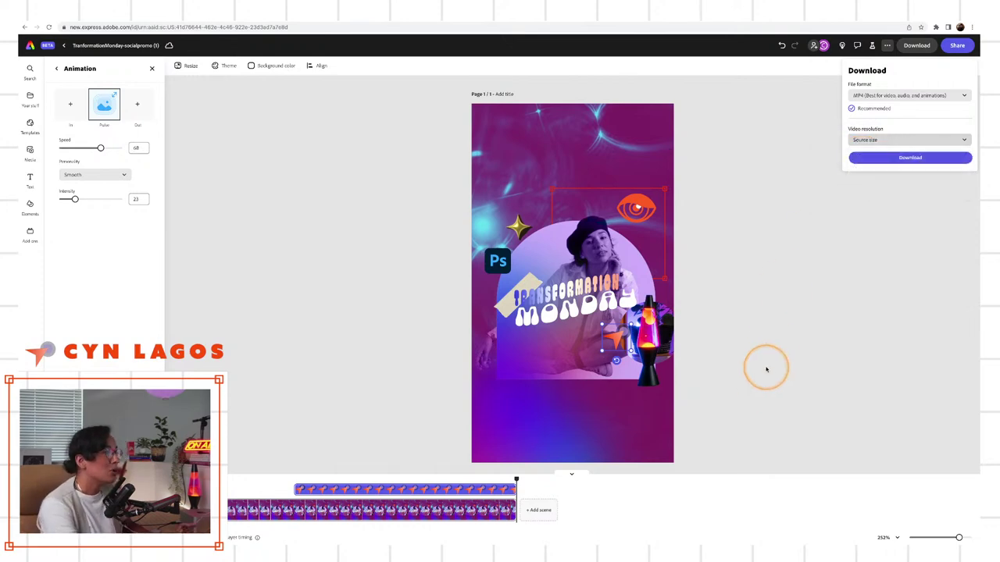
pyautogui.click(842, 302)
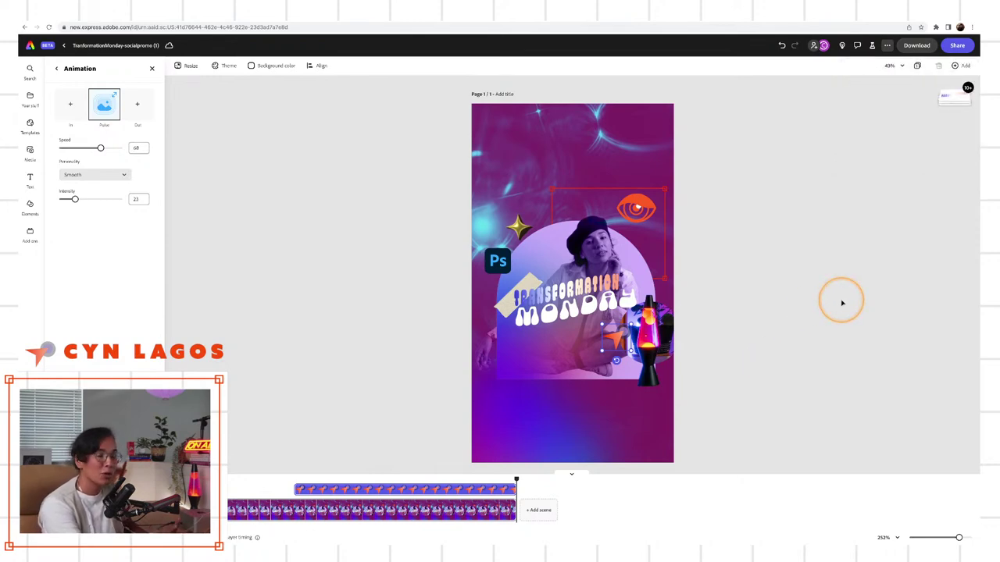
pyautogui.moveTo(643, 431); pyautogui.dragTo(417, 320)
pyautogui.click(539, 507)
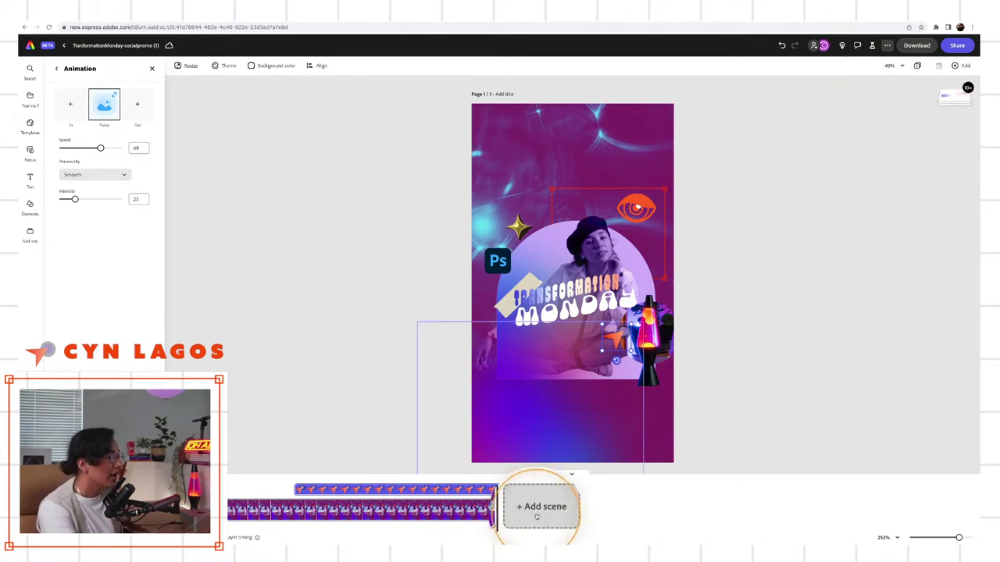
pyautogui.click(540, 513)
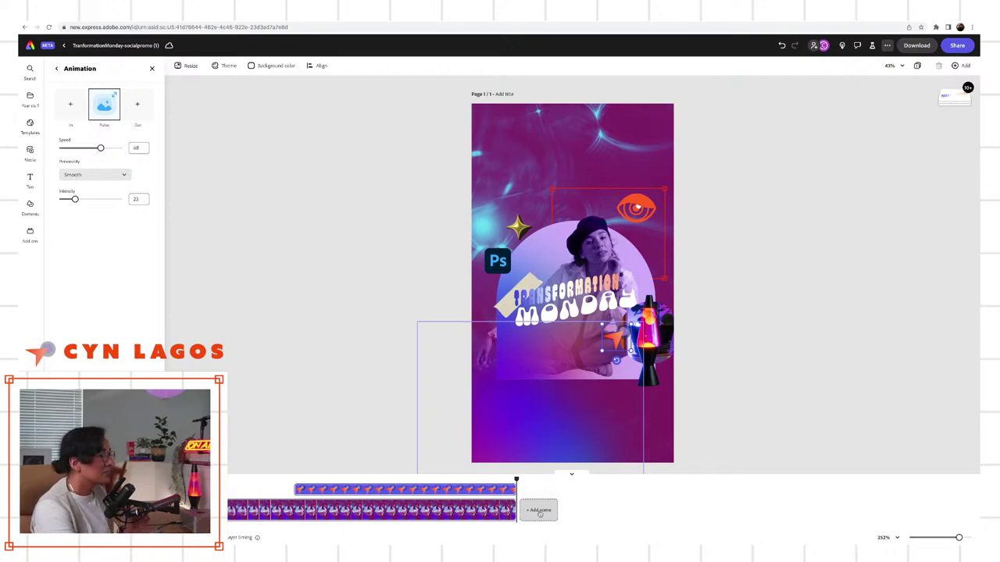
pyautogui.click(539, 513)
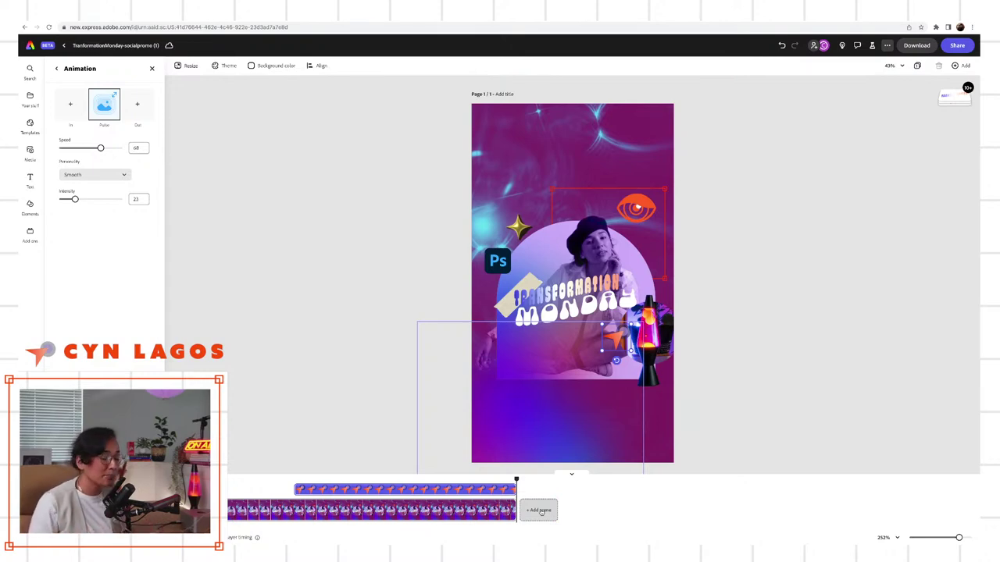
# Add a blank second scene after the promo clip and browse the template categories.
pyautogui.click(540, 511)
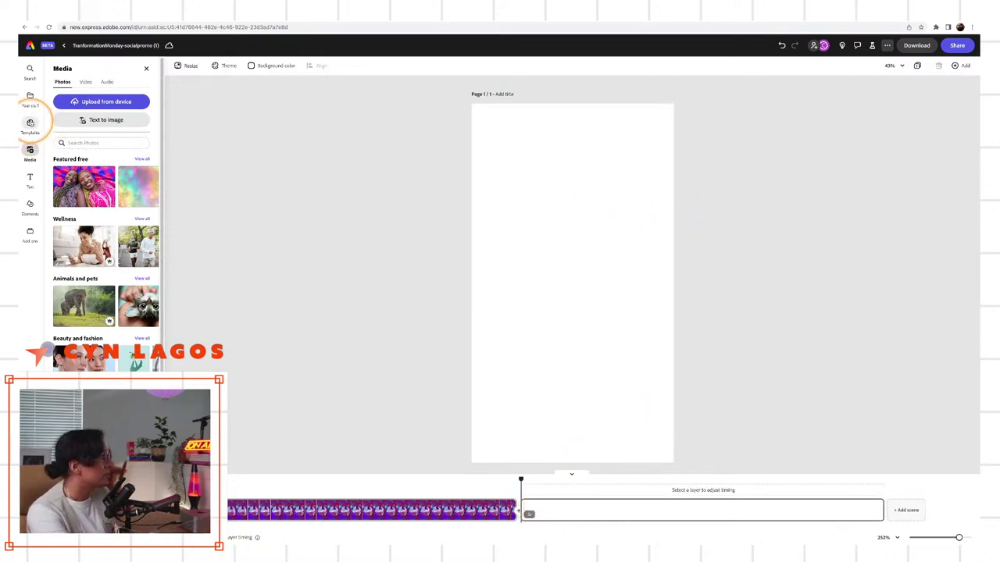
pyautogui.moveTo(30, 123)
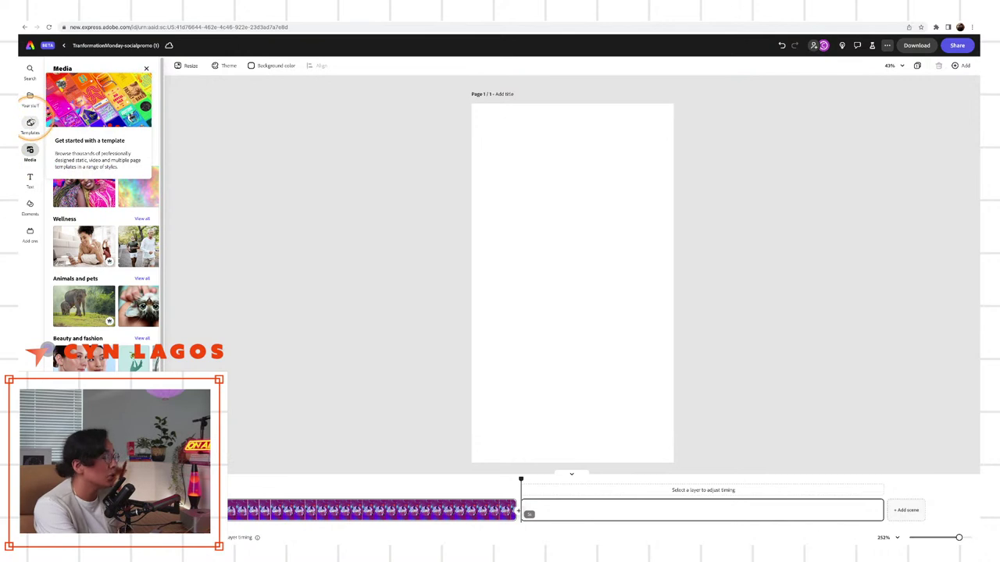
pyautogui.click(30, 123)
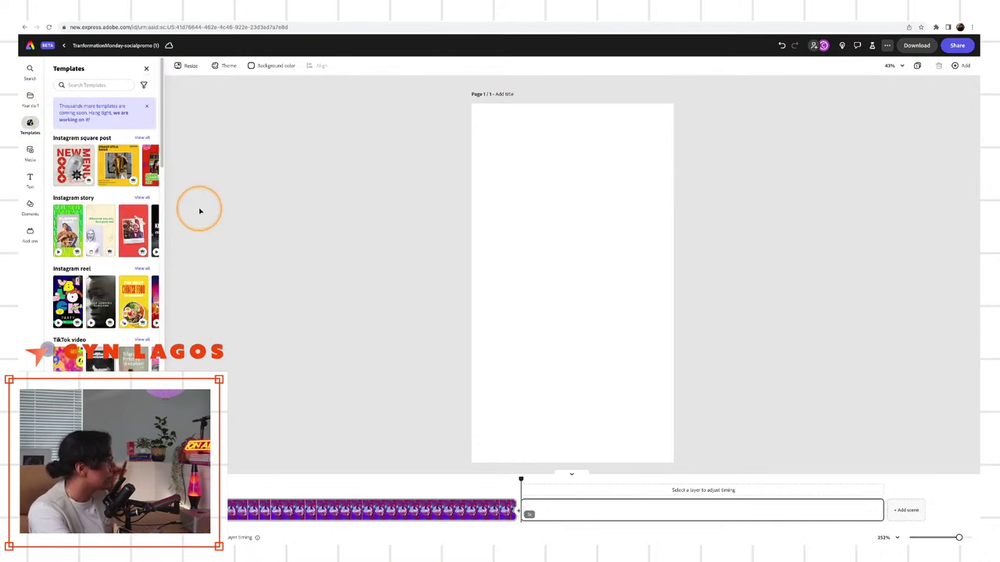
pyautogui.scroll(-2, 109, 262)
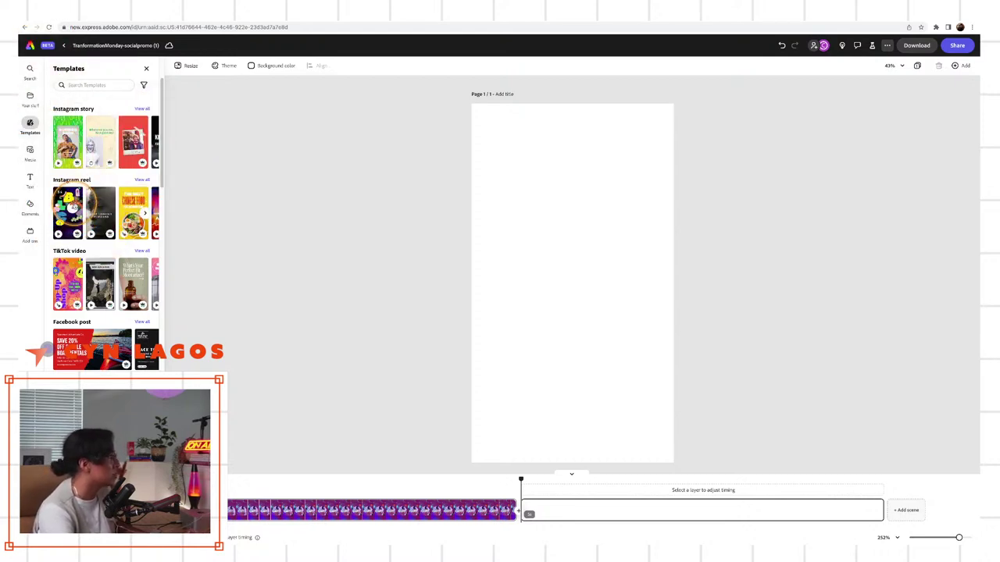
pyautogui.scroll(-1, 113, 252)
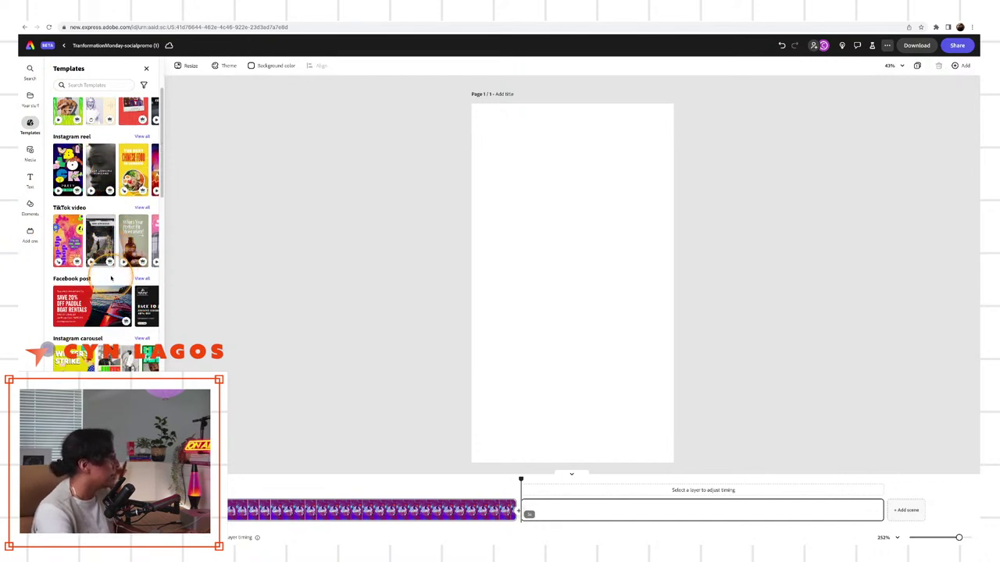
pyautogui.scroll(-3, 111, 278)
pyautogui.scroll(2, 102, 276)
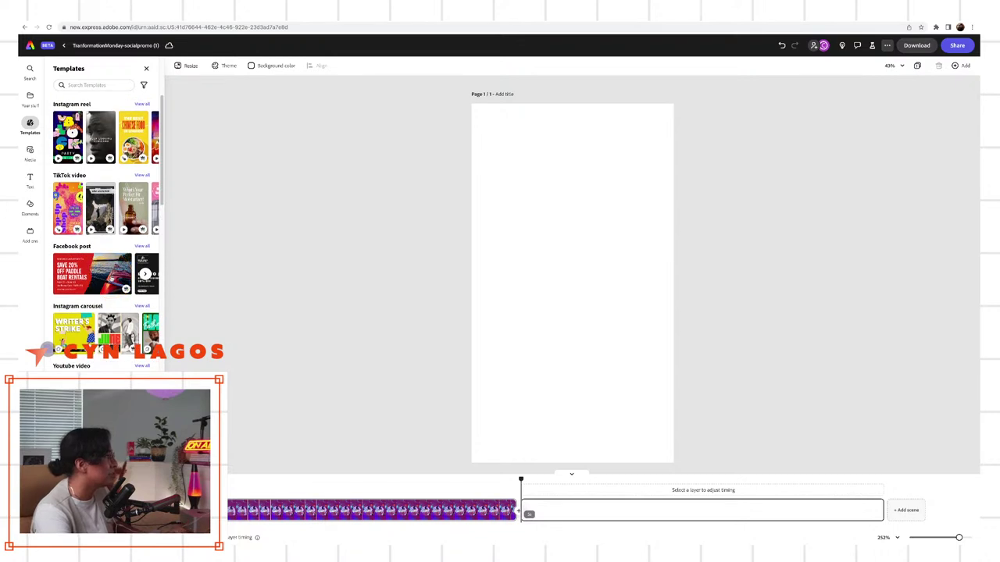
pyautogui.scroll(4, 102, 277)
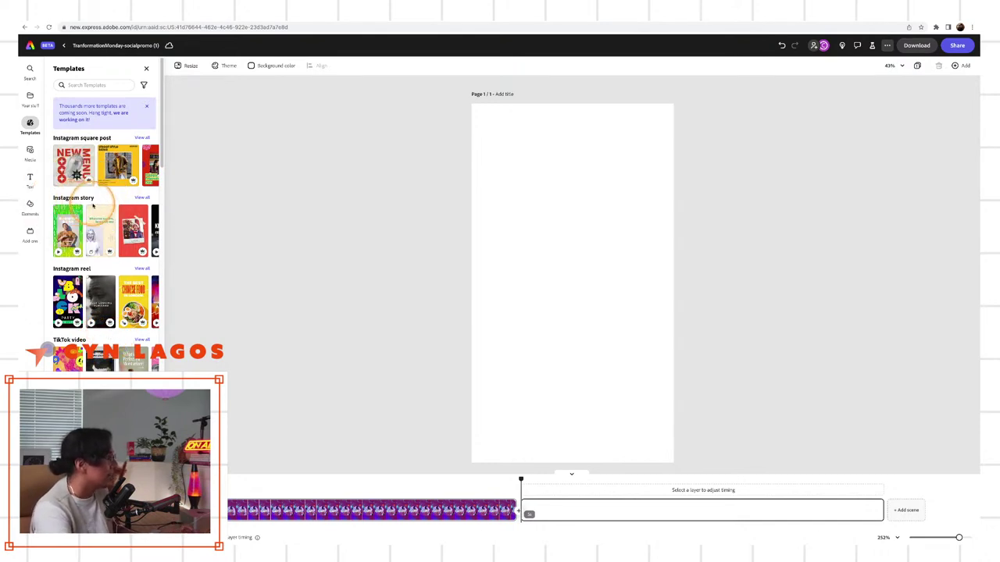
# Browse all Instagram story templates and preview Orange & Blue Bold Brand Challenge.
pyautogui.click(149, 200)
pyautogui.scroll(-1, 146, 296)
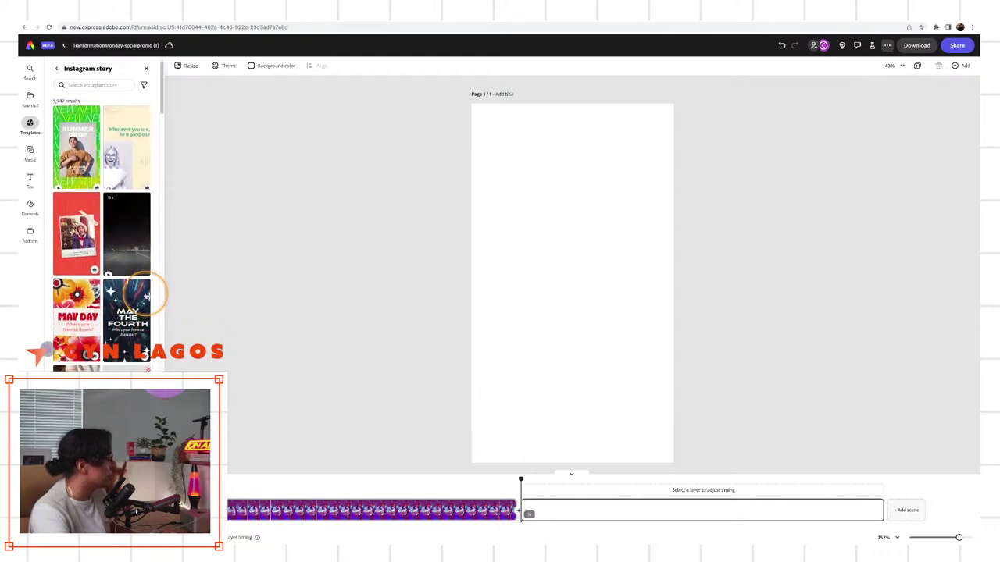
pyautogui.scroll(-3, 146, 294)
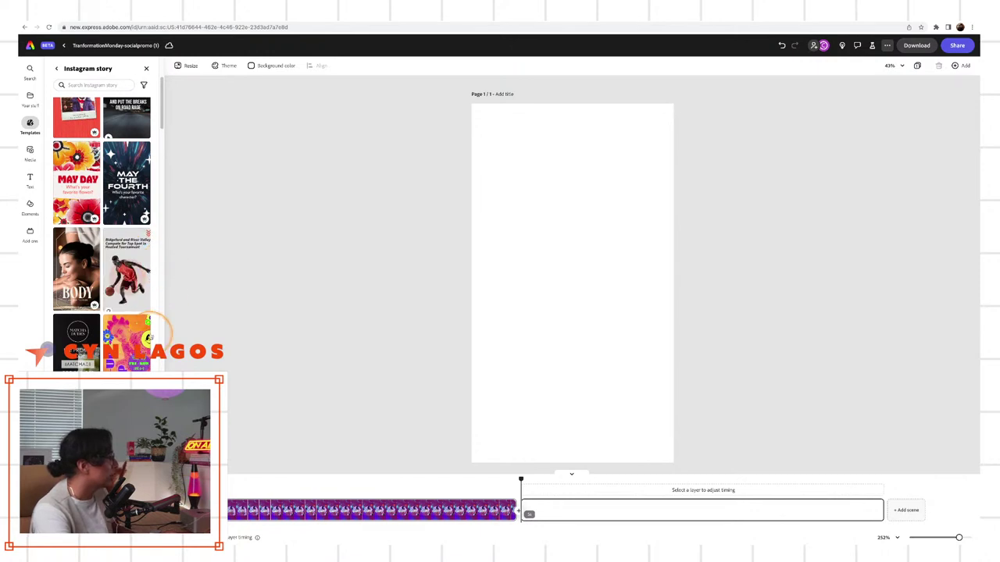
pyautogui.scroll(-3, 148, 333)
pyautogui.scroll(-5, 146, 333)
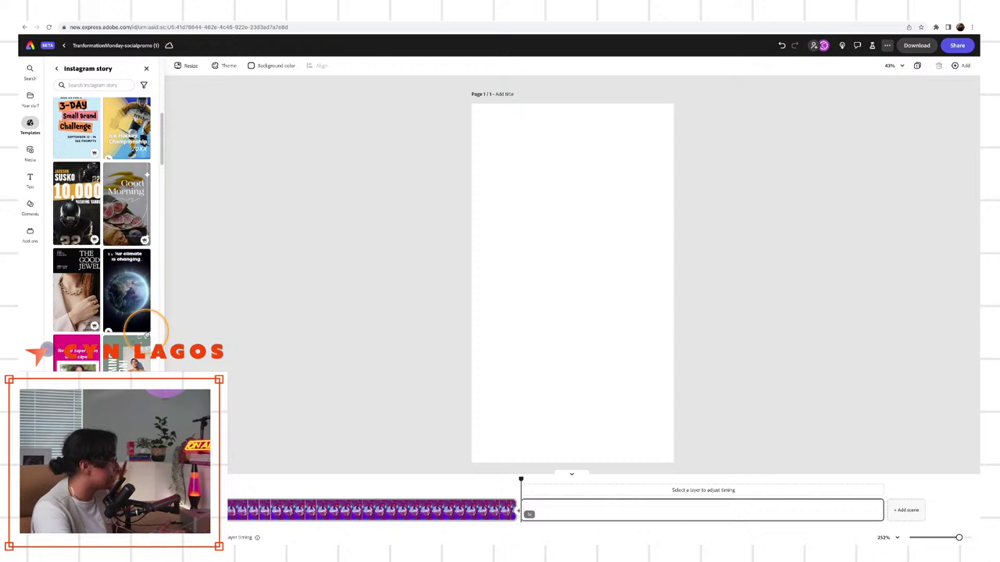
pyautogui.scroll(-3, 146, 334)
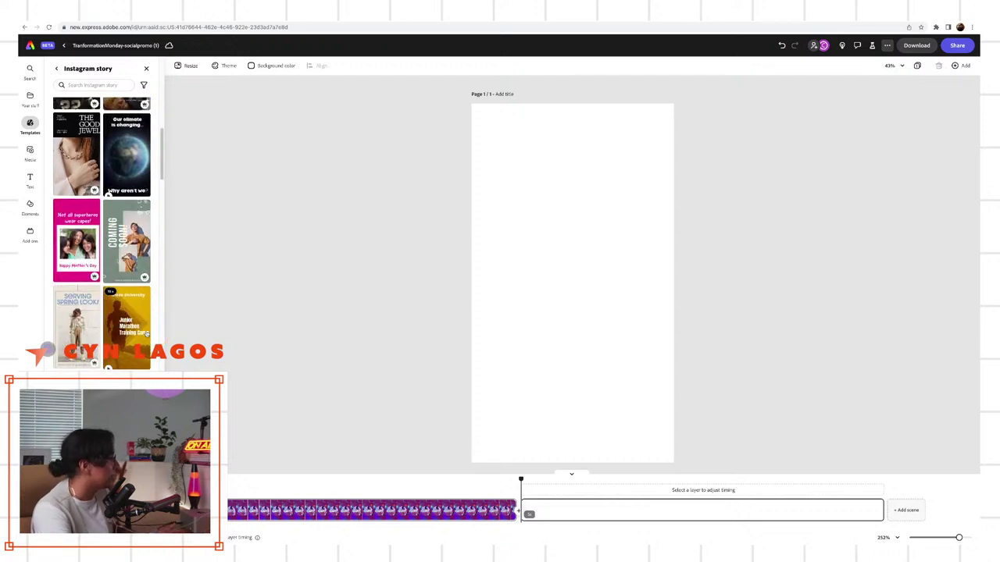
pyautogui.scroll(-2, 147, 334)
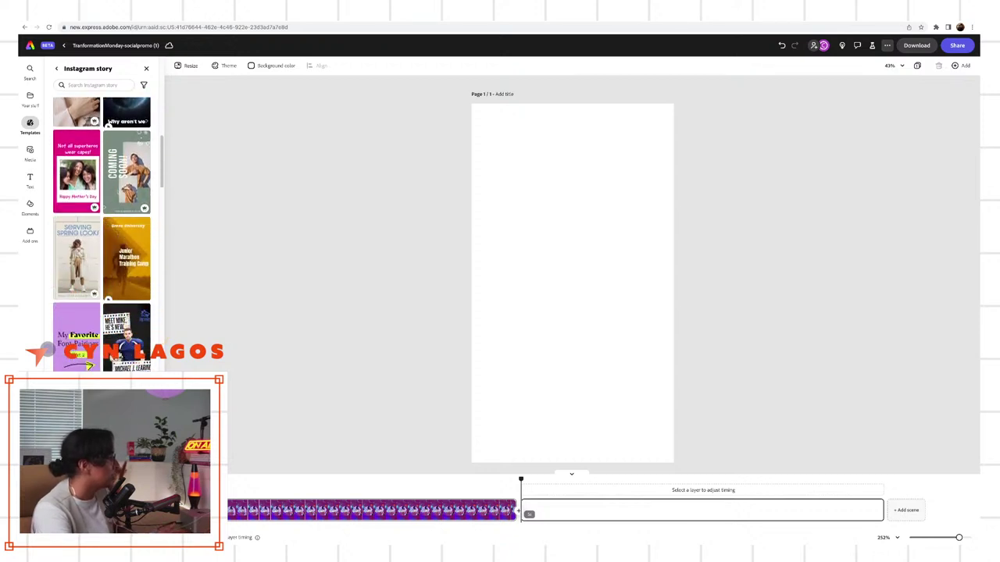
pyautogui.scroll(-1, 49, 349)
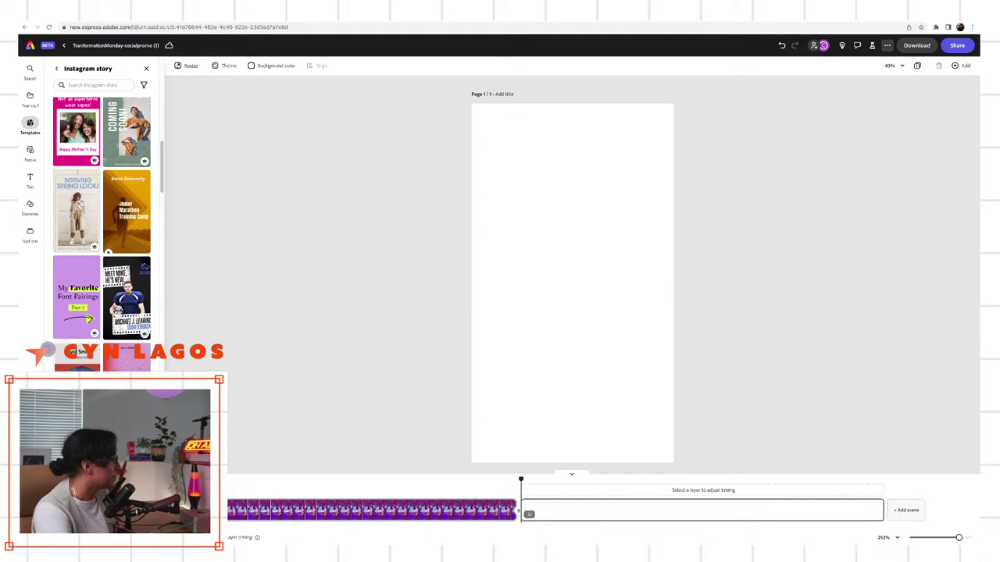
pyautogui.scroll(-3, 49, 350)
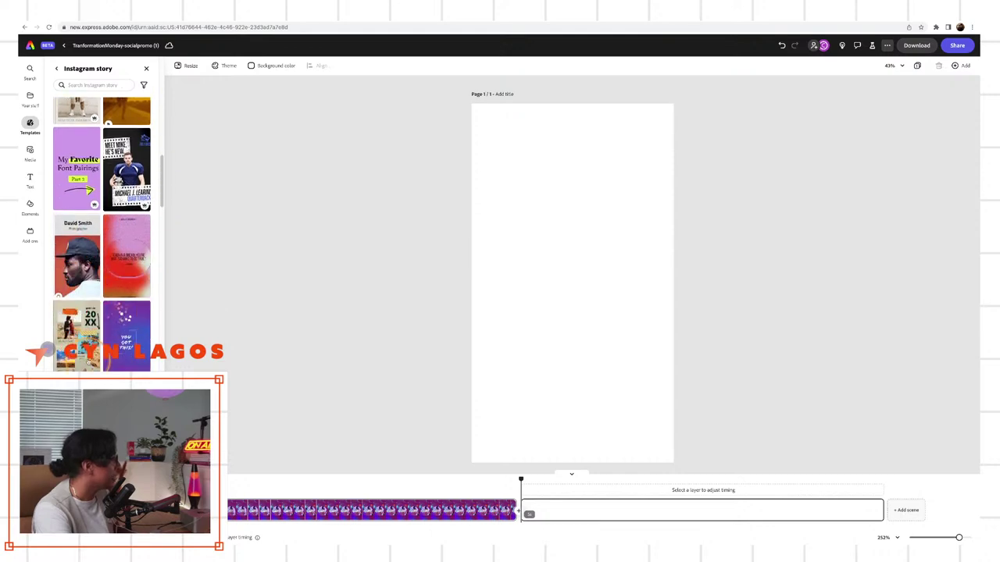
pyautogui.scroll(-5, 49, 349)
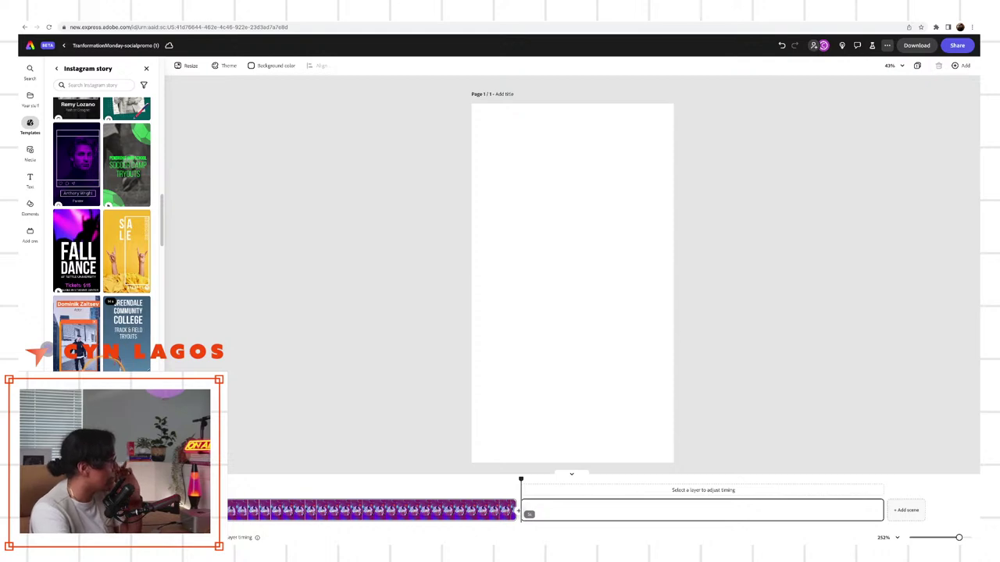
pyautogui.scroll(-5, 49, 349)
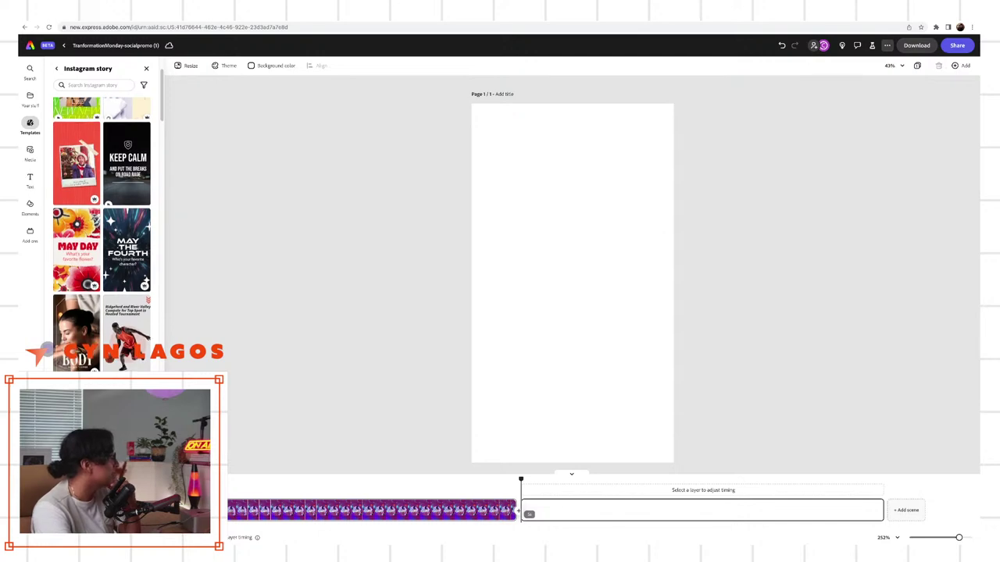
pyautogui.click(77, 164)
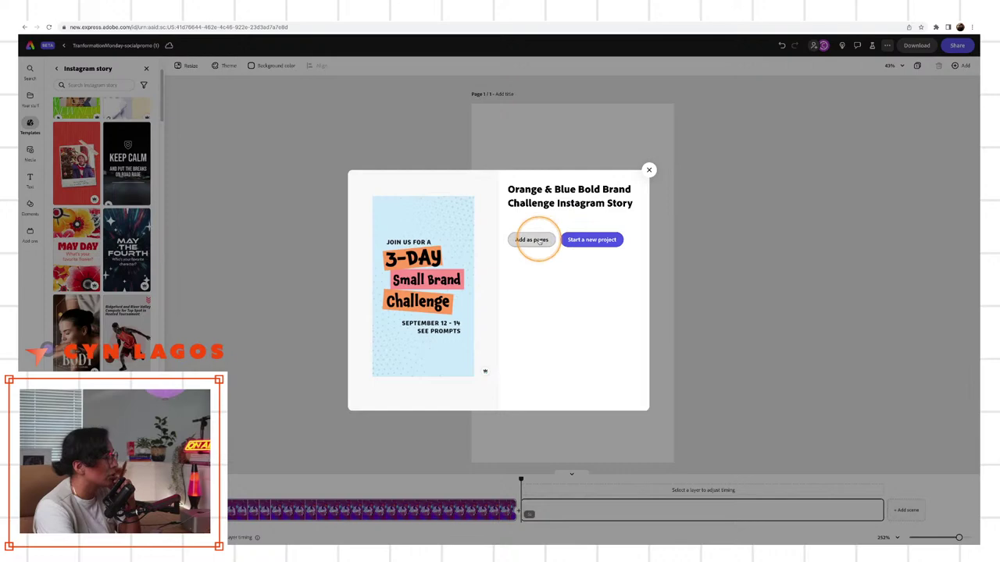
# Add the 3-DAY Small Brand Challenge template as pages and check the new second page.
pyautogui.click(538, 240)
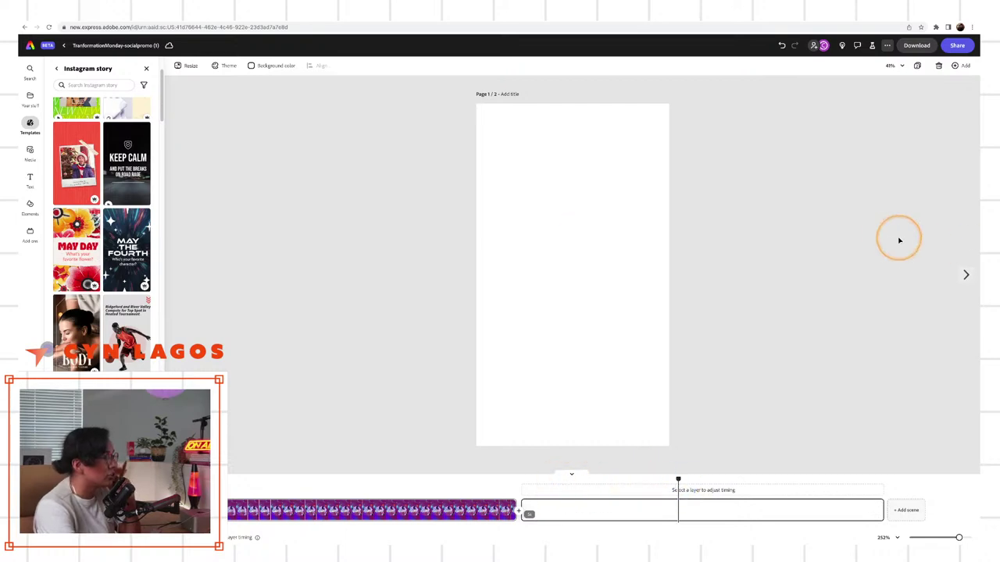
pyautogui.click(965, 274)
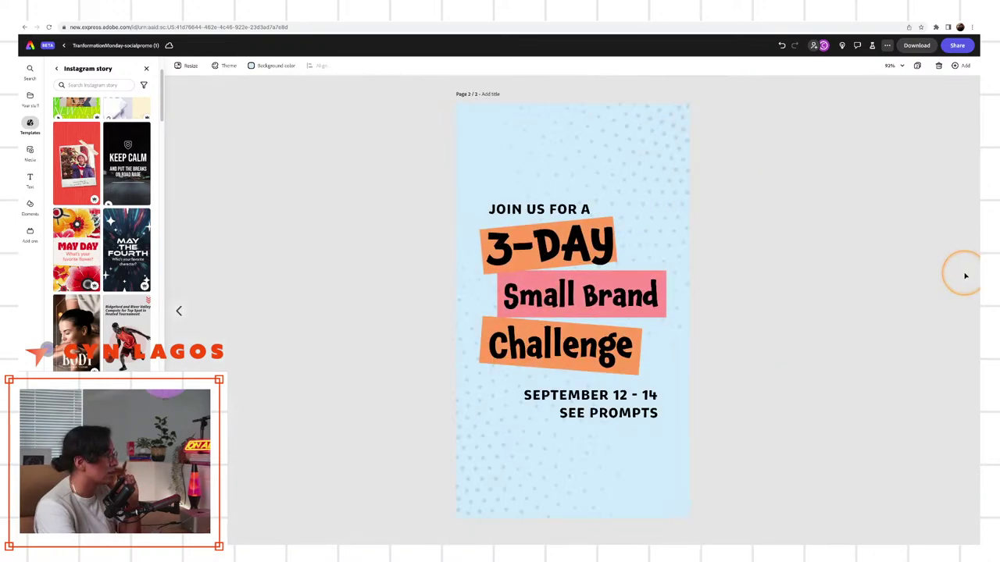
pyautogui.click(178, 310)
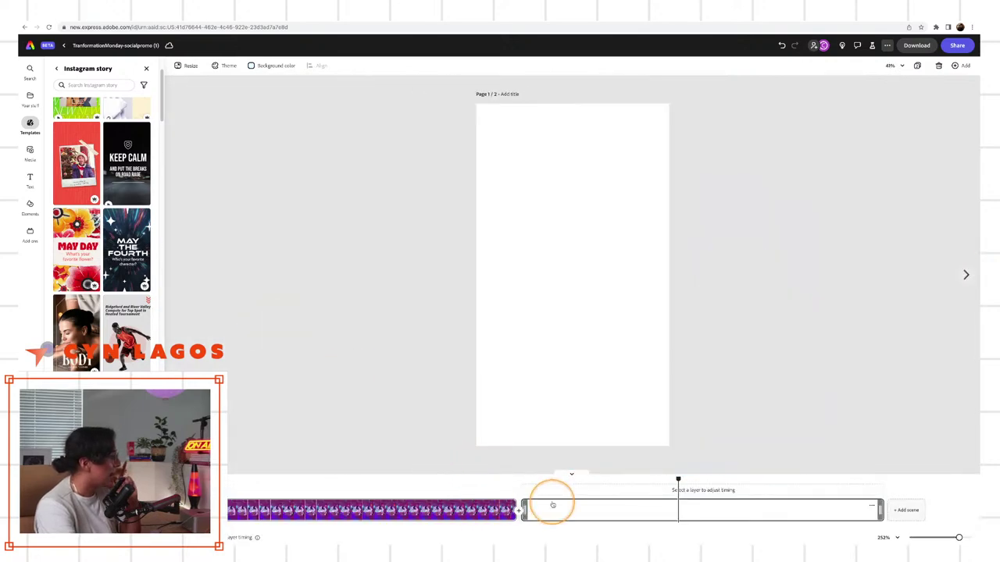
pyautogui.click(552, 505)
pyautogui.moveTo(553, 479); pyautogui.dragTo(532, 480)
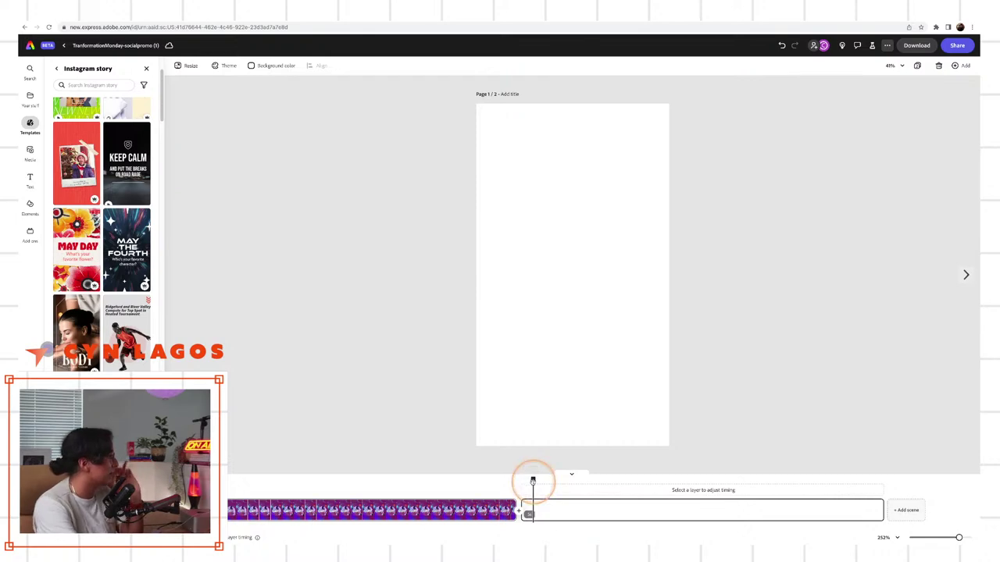
pyautogui.click(57, 69)
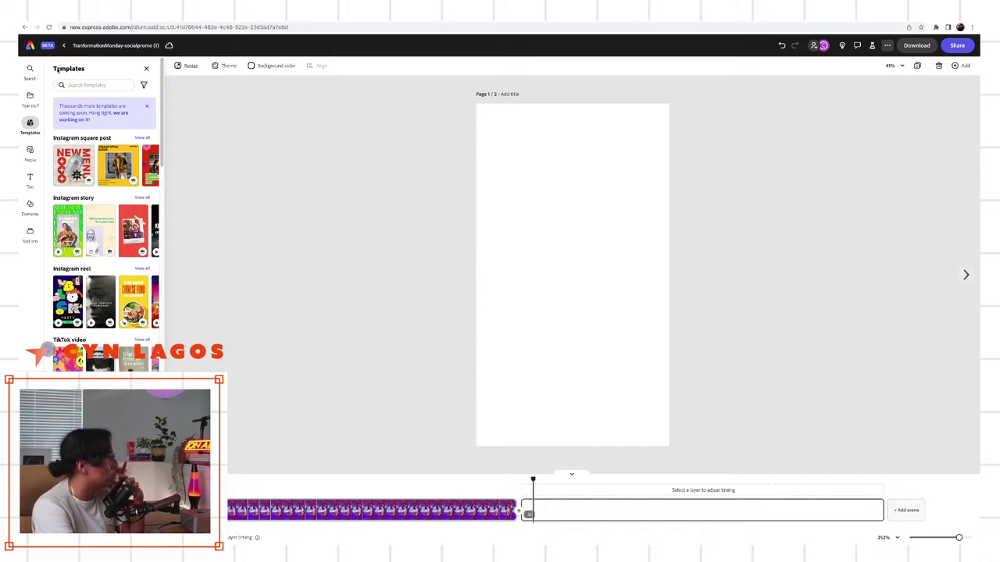
# Open the Media library and browse the stock videos.
pyautogui.click(56, 72)
pyautogui.click(30, 150)
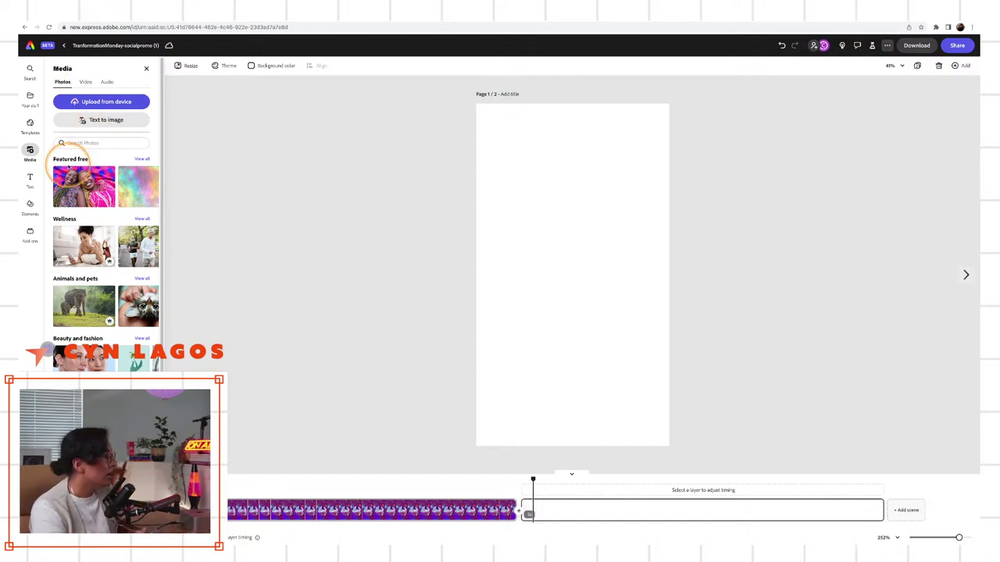
pyautogui.click(87, 83)
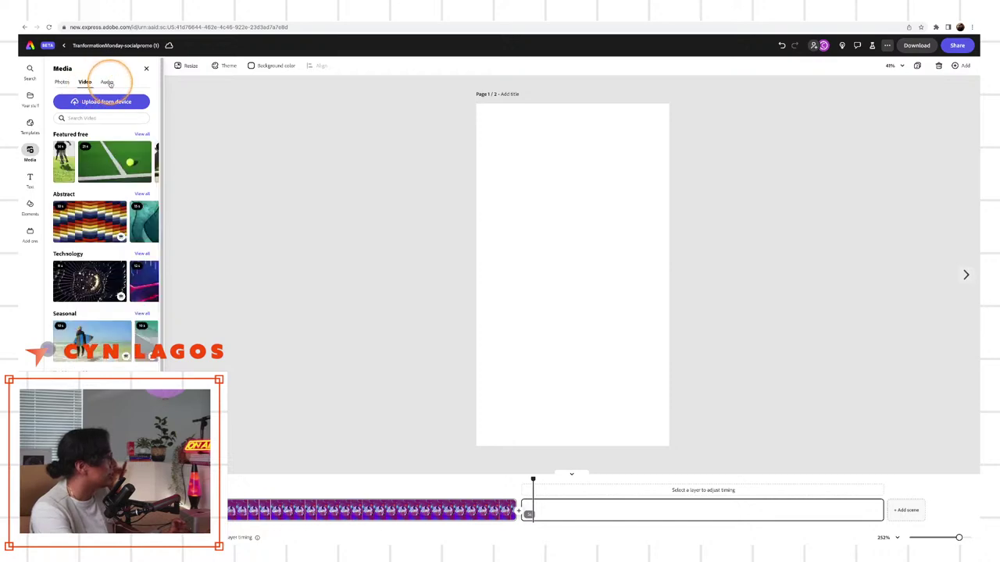
# Scroll through the stock audio tracks, then return to the stock video library.
pyautogui.click(106, 82)
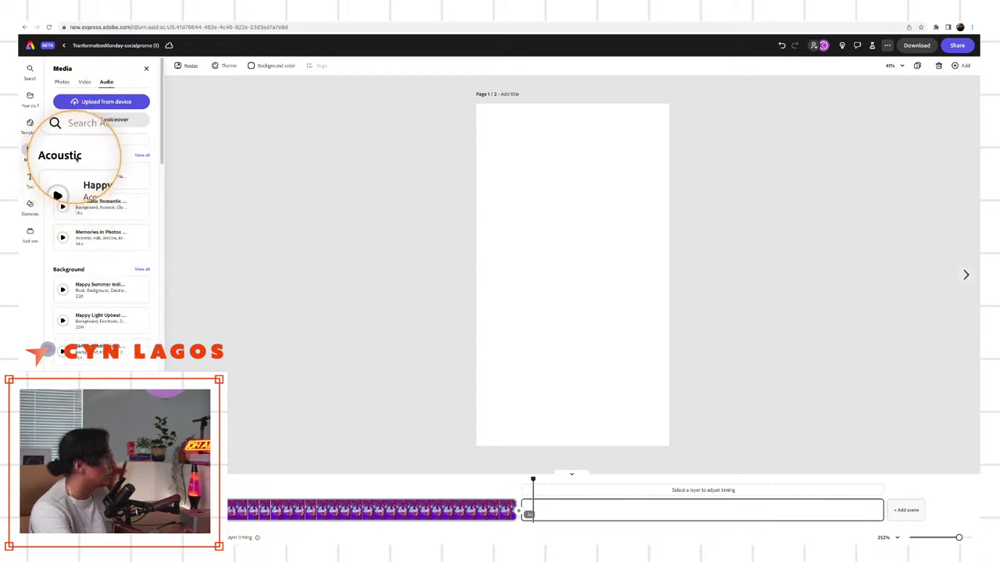
pyautogui.scroll(-2, 89, 225)
pyautogui.scroll(-3, 90, 225)
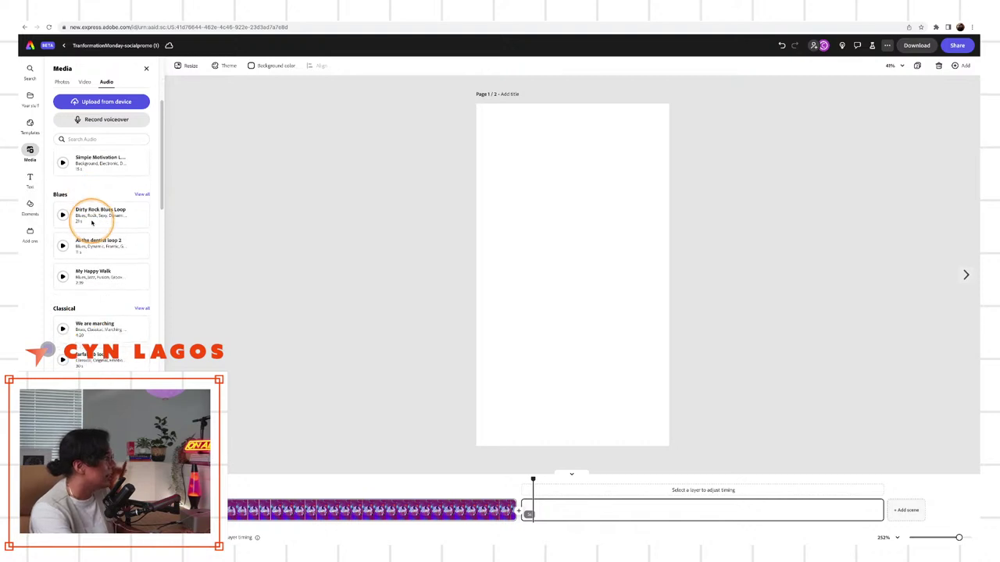
pyautogui.scroll(2, 90, 224)
pyautogui.scroll(3, 94, 223)
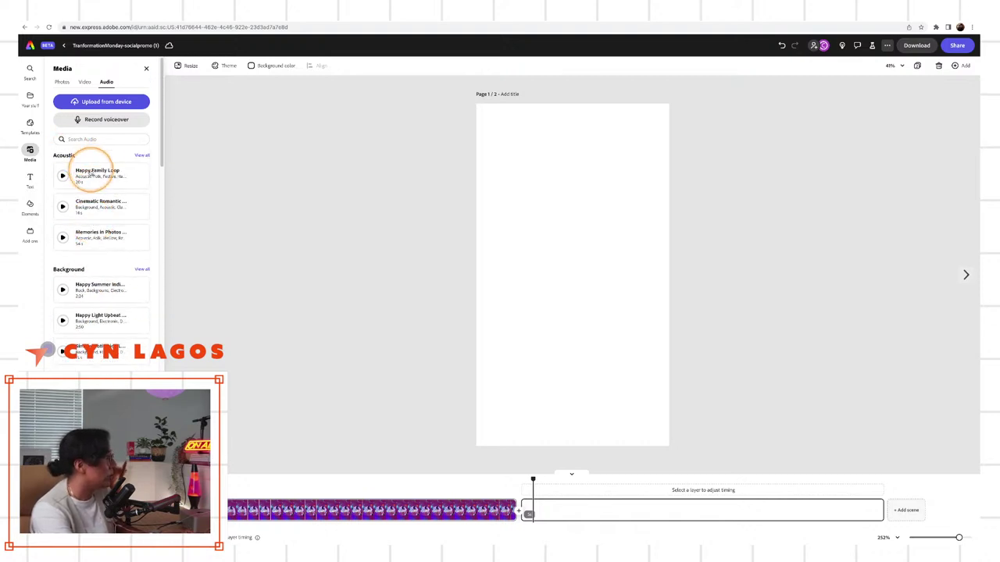
pyautogui.scroll(-1, 98, 242)
pyautogui.scroll(-2, 73, 323)
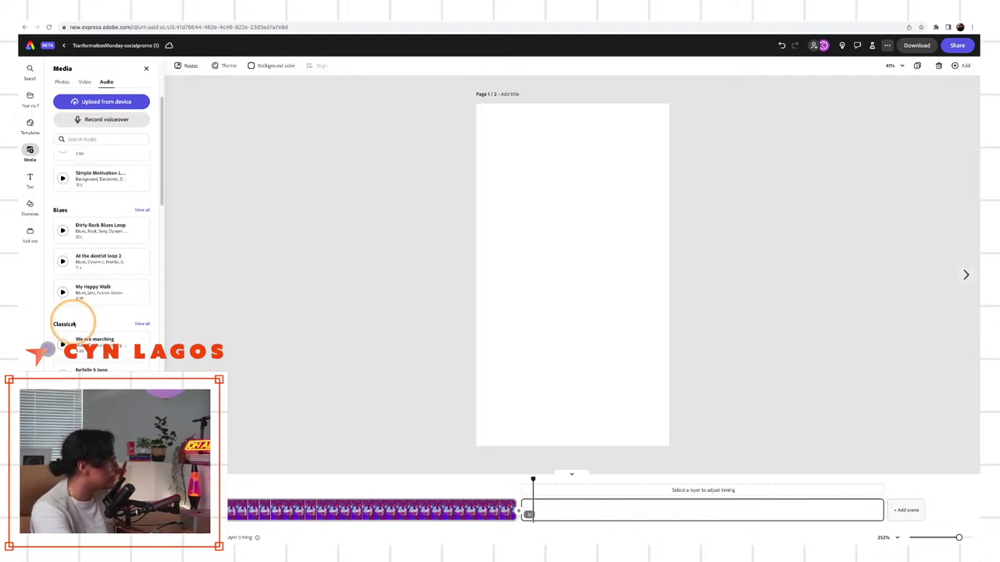
pyautogui.scroll(-2, 82, 332)
pyautogui.scroll(-2, 90, 328)
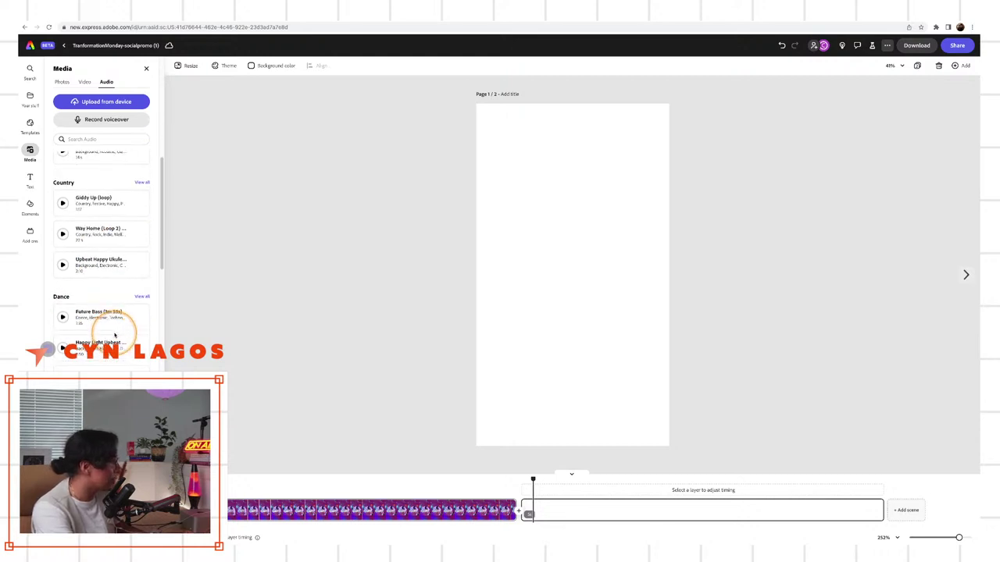
pyautogui.scroll(-5, 78, 317)
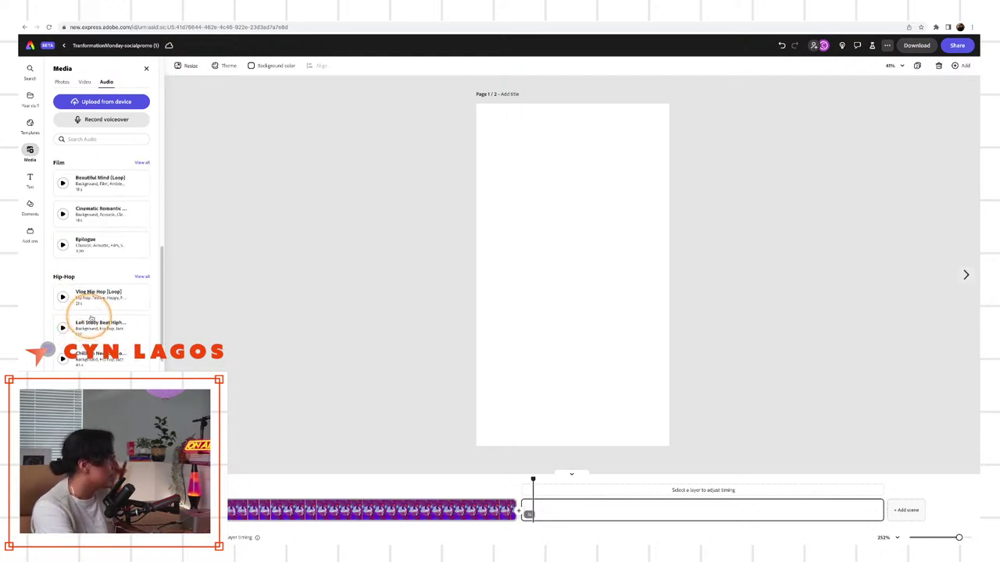
pyautogui.scroll(-4, 48, 350)
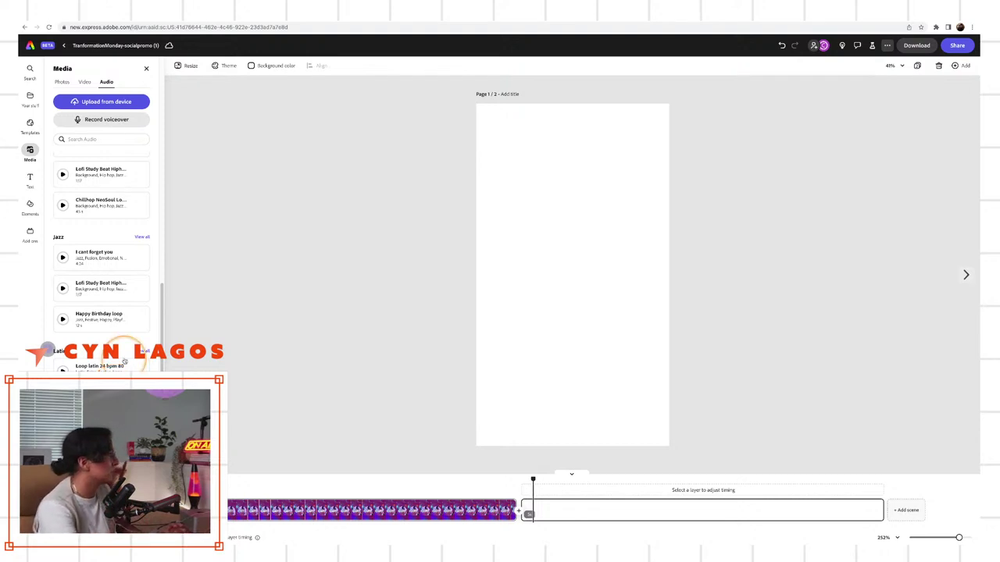
pyautogui.scroll(15, 118, 344)
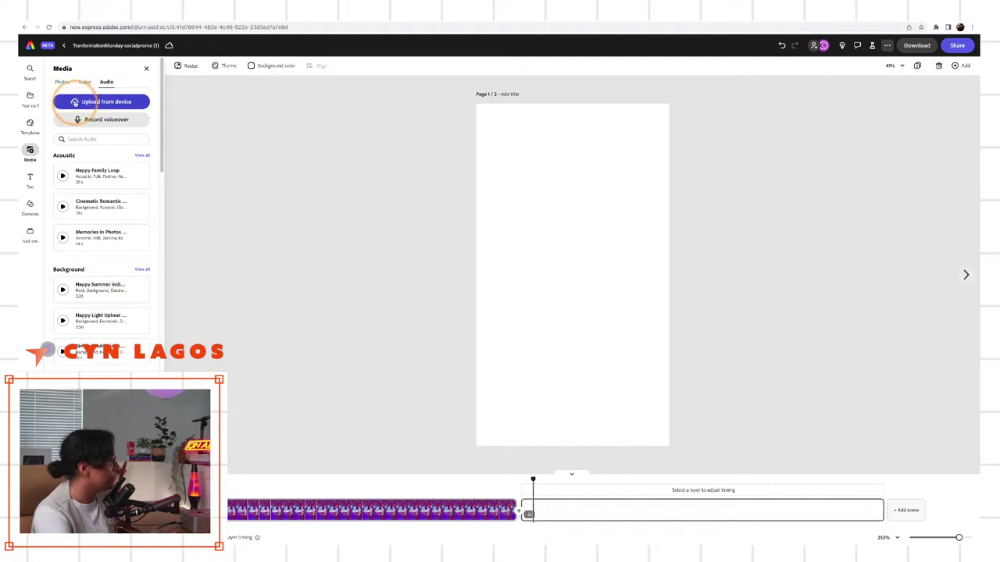
pyautogui.click(85, 82)
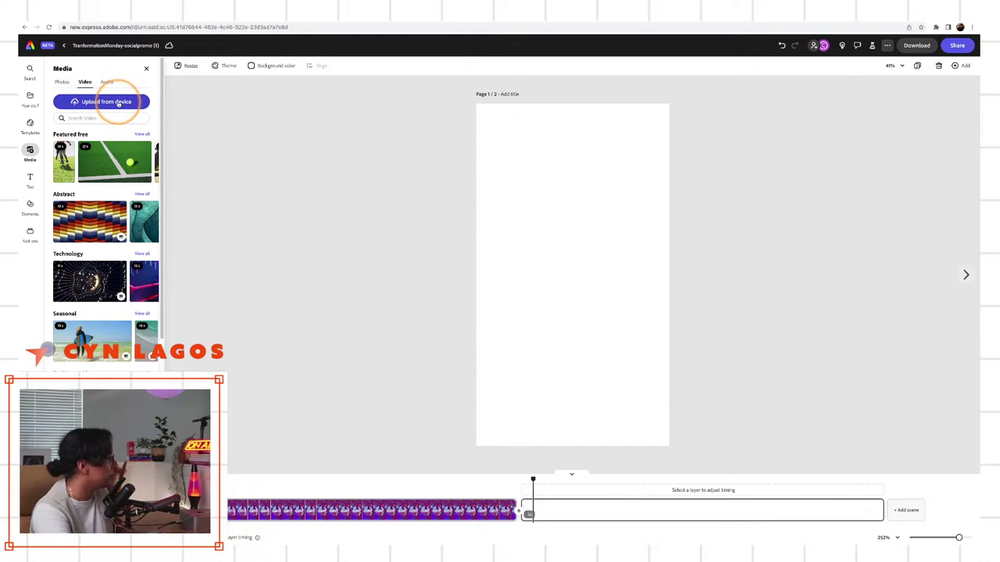
# Start an upload from device and preview the socialpromo (4) video in Downloads.
pyautogui.click(117, 103)
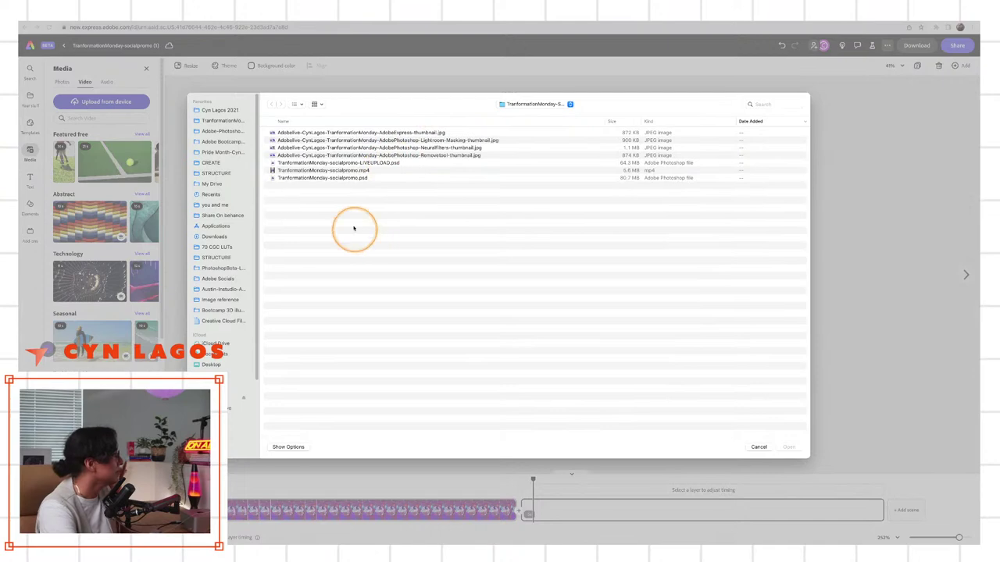
pyautogui.click(324, 170)
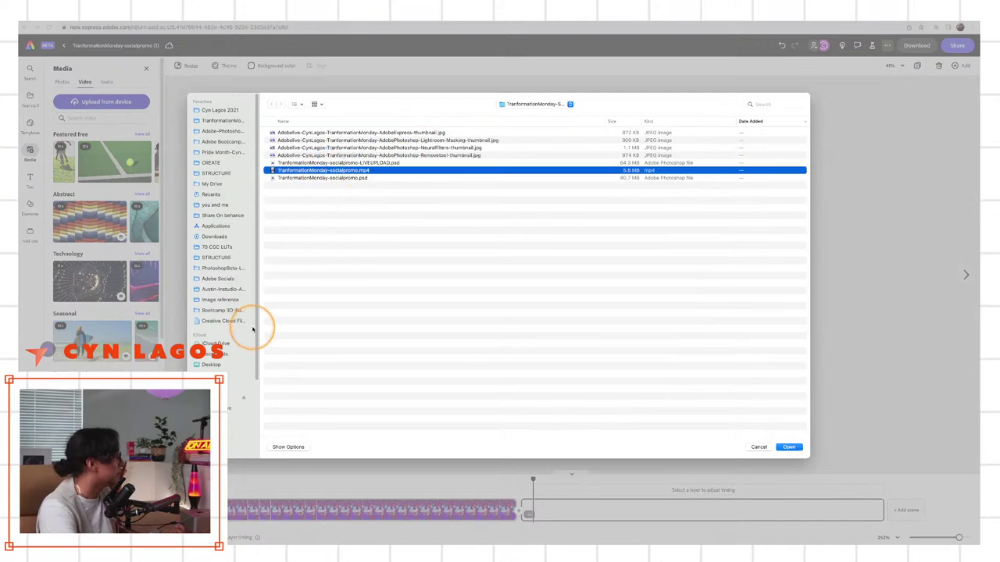
pyautogui.click(231, 236)
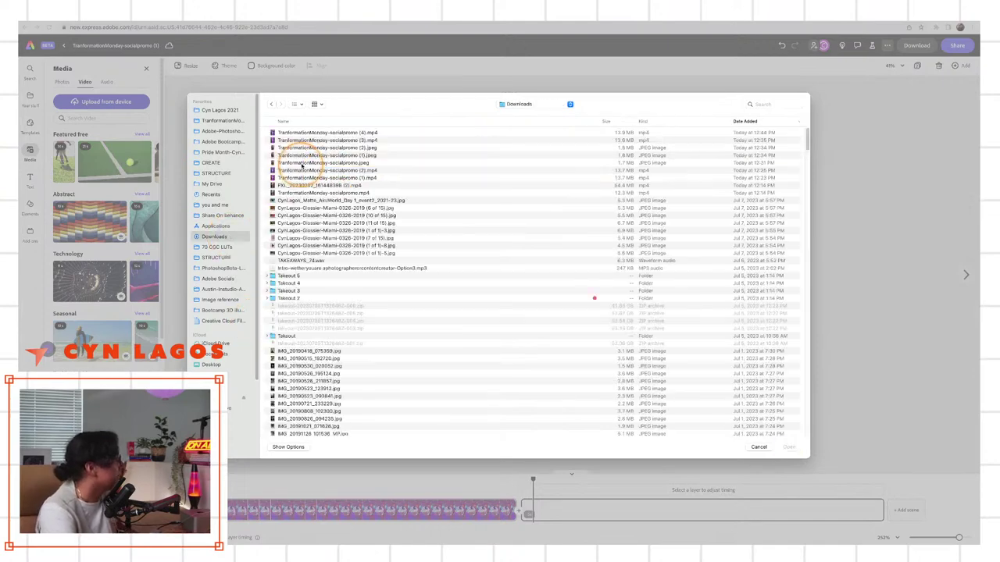
pyautogui.click(297, 135)
pyautogui.press('space')
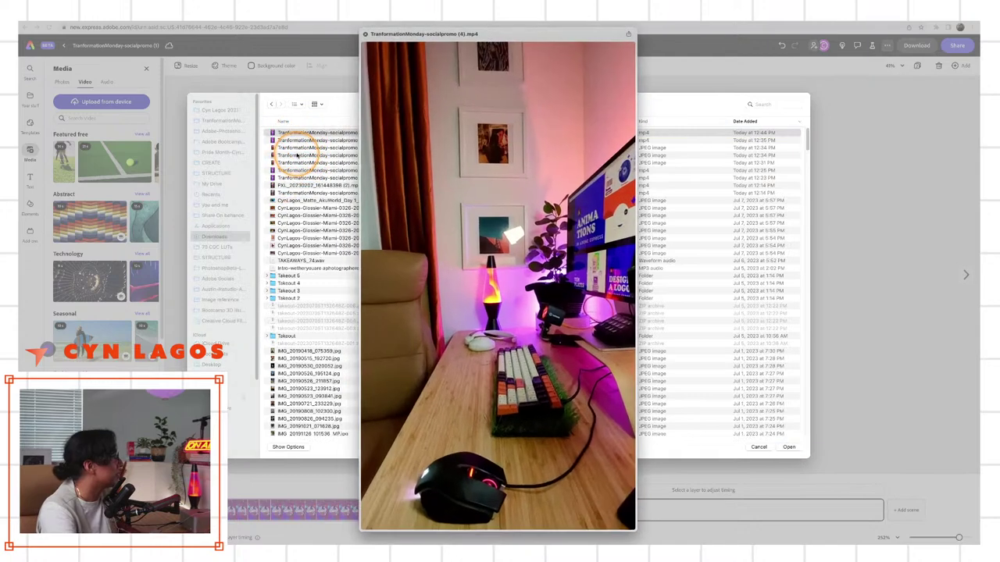
pyautogui.press('space')
# Preview the other socialpromo clips, then upload the PXL desk video onto the page.
pyautogui.click(362, 148)
pyautogui.click(365, 163)
pyautogui.click(363, 169)
pyautogui.press('space')
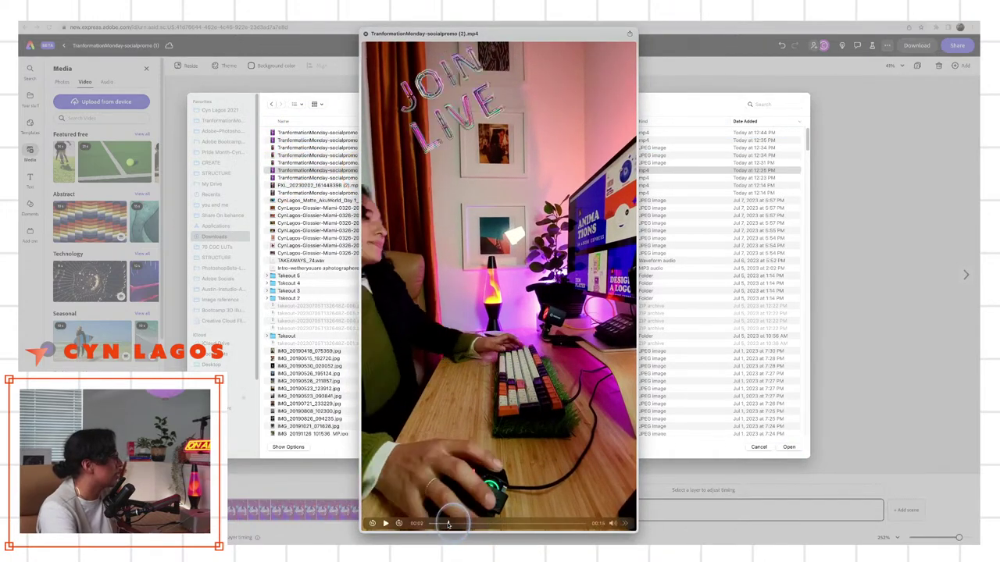
pyautogui.moveTo(464, 522); pyautogui.dragTo(429, 523)
pyautogui.press('space')
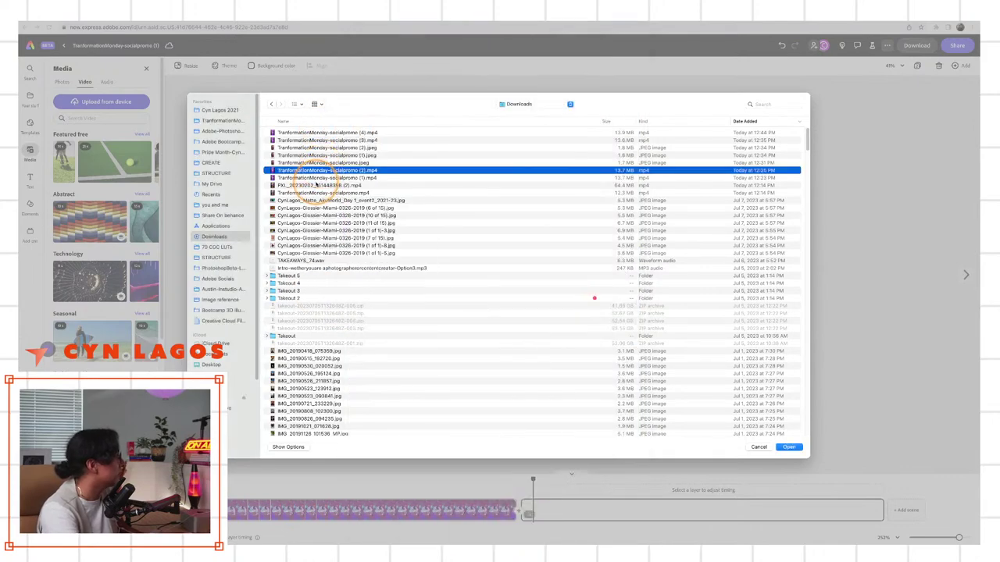
pyautogui.click(319, 178)
pyautogui.click(319, 185)
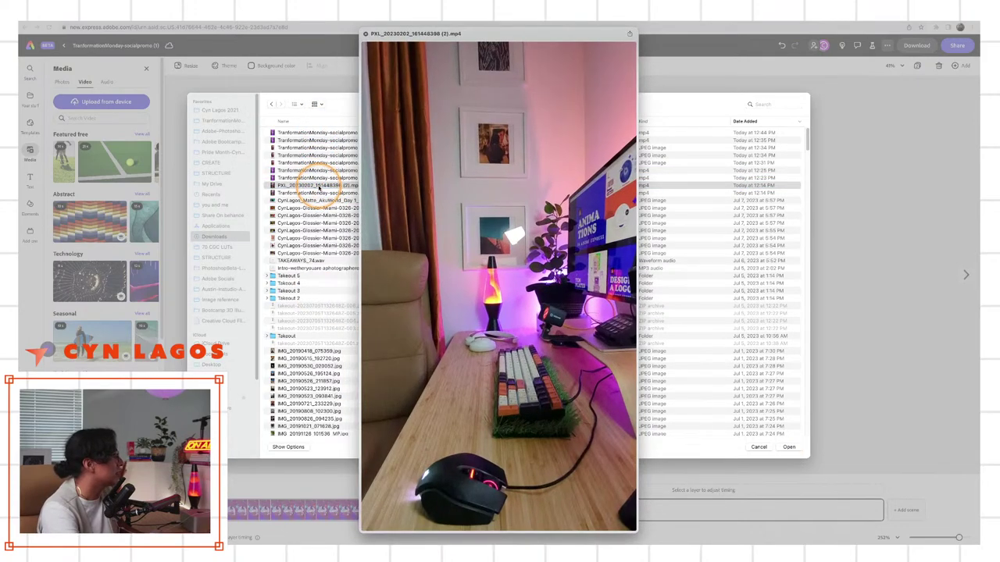
pyautogui.press('space')
pyautogui.doubleClick(319, 186)
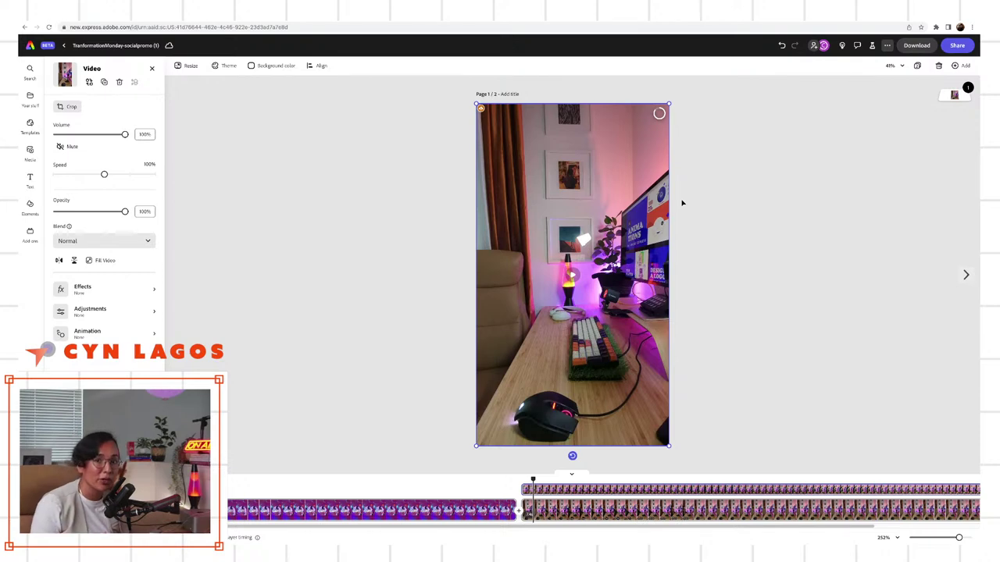
# Play the desk clip, scrub the timeline, and preview from about 4.4 seconds.
pyautogui.click(574, 279)
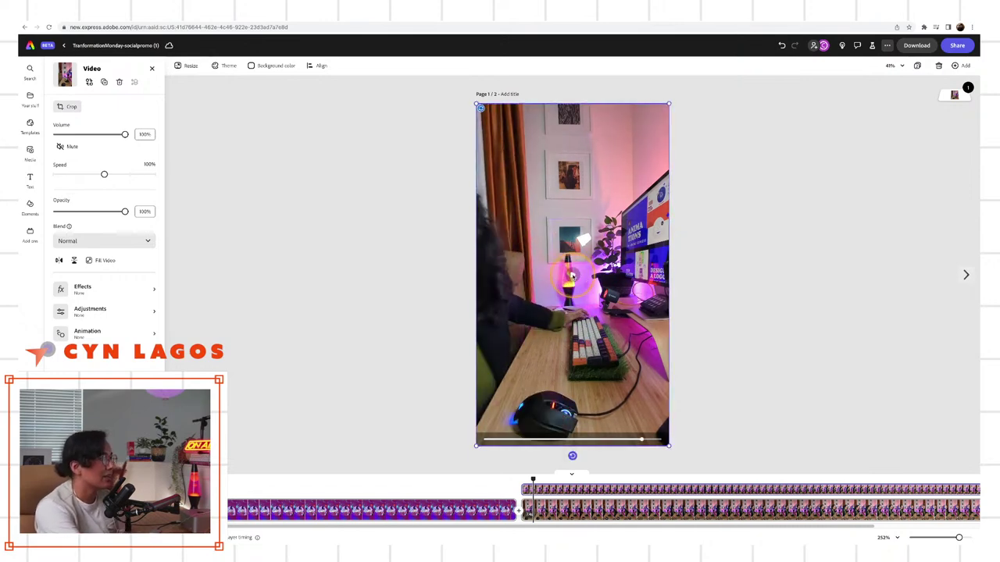
pyautogui.click(572, 275)
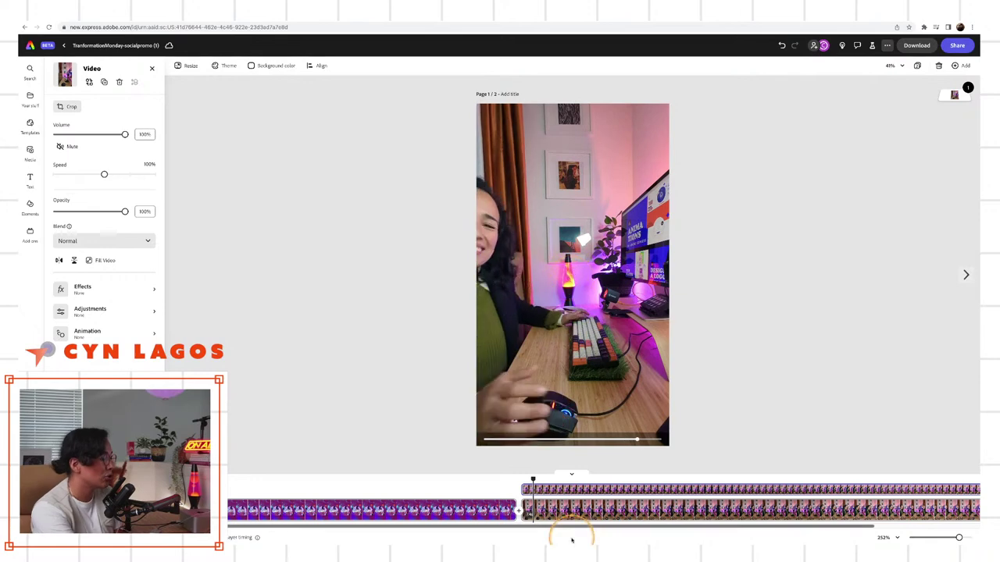
pyautogui.click(538, 479)
pyautogui.moveTo(534, 480); pyautogui.dragTo(921, 464)
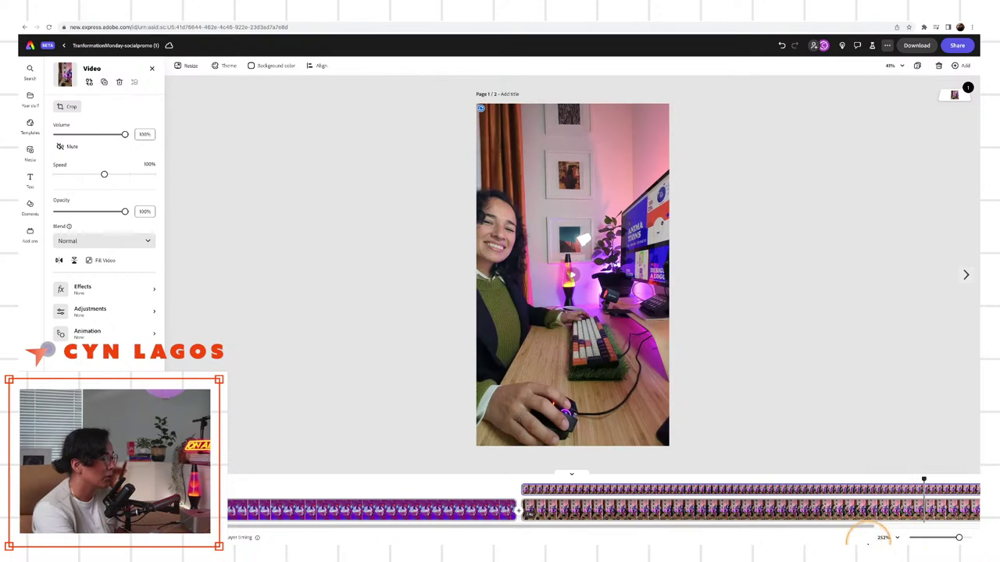
pyautogui.moveTo(848, 531); pyautogui.dragTo(966, 529)
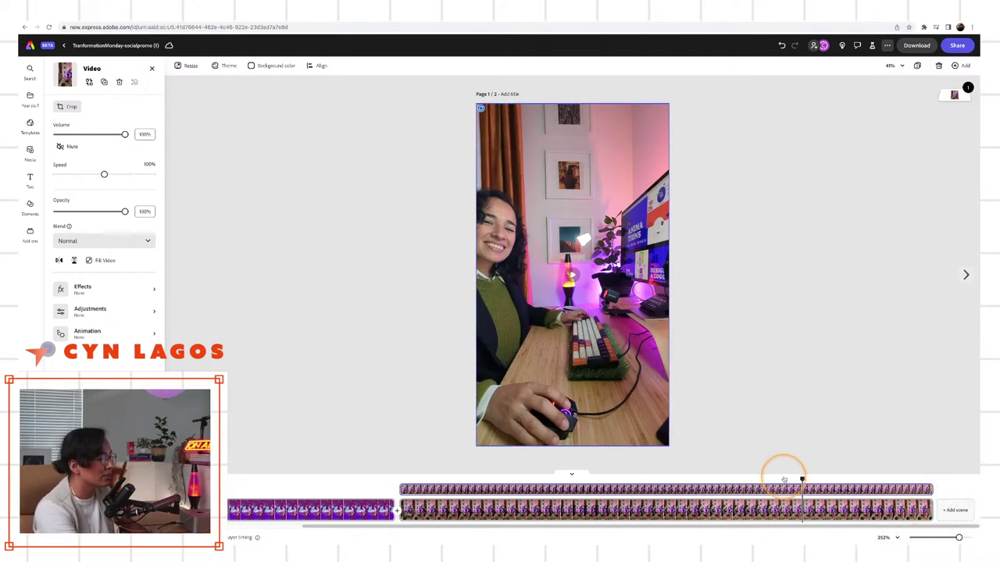
pyautogui.moveTo(800, 477); pyautogui.dragTo(821, 478)
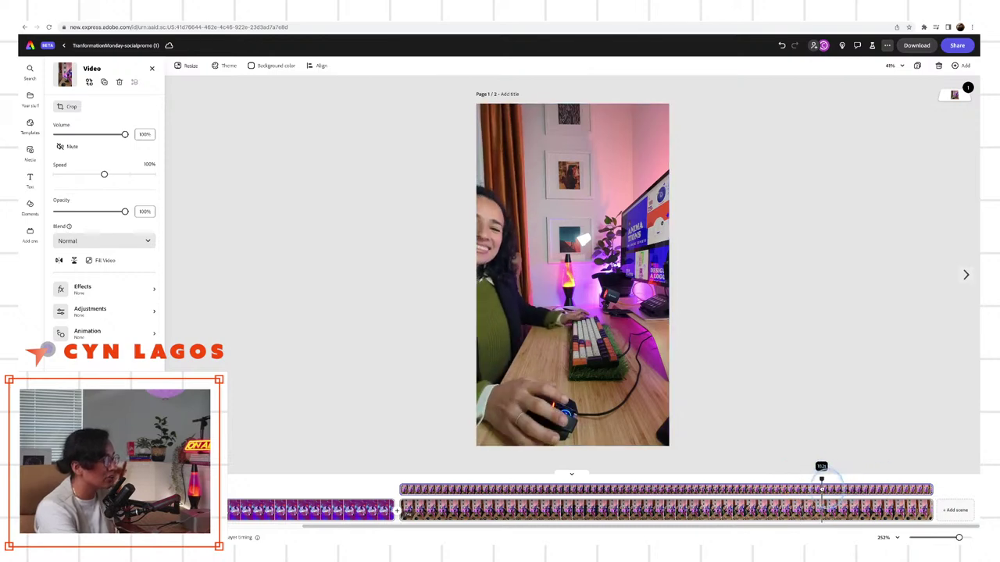
pyautogui.moveTo(904, 489); pyautogui.dragTo(832, 512)
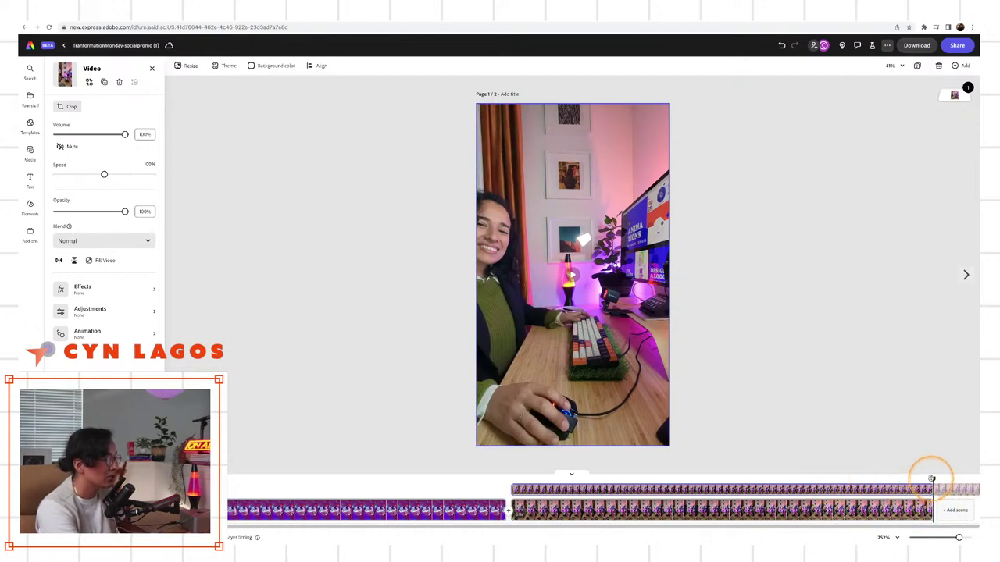
pyautogui.moveTo(906, 478); pyautogui.dragTo(510, 478)
pyautogui.click(507, 490)
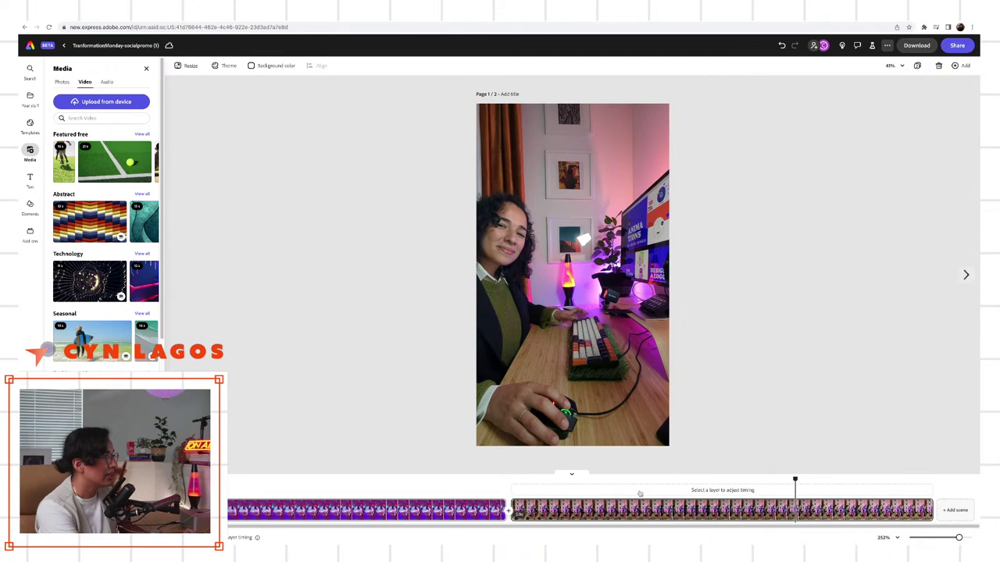
# Pause playback, select the desk video, and choose the pink balloon generated text effect.
pyautogui.click(797, 486)
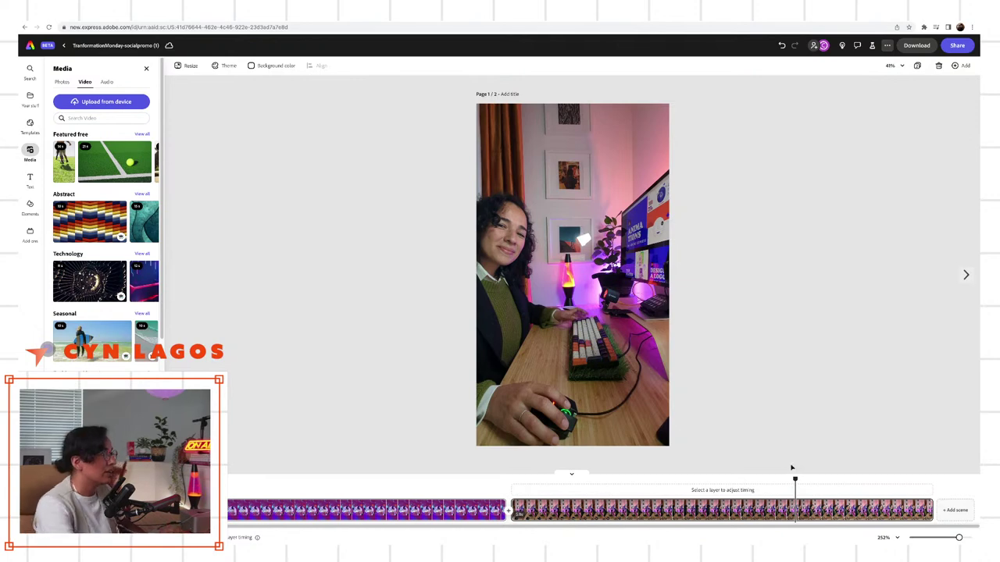
pyautogui.click(608, 201)
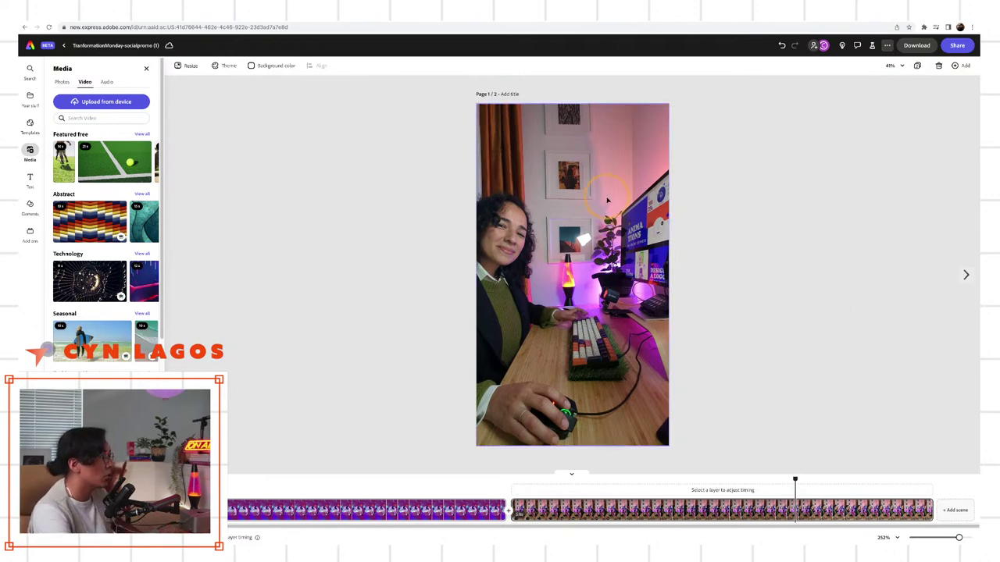
pyautogui.click(30, 178)
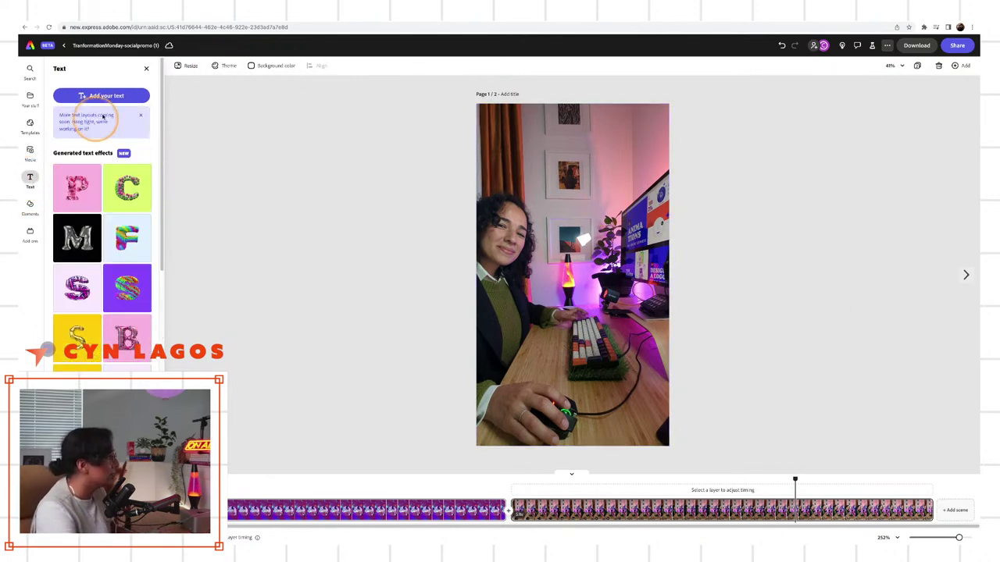
pyautogui.click(111, 96)
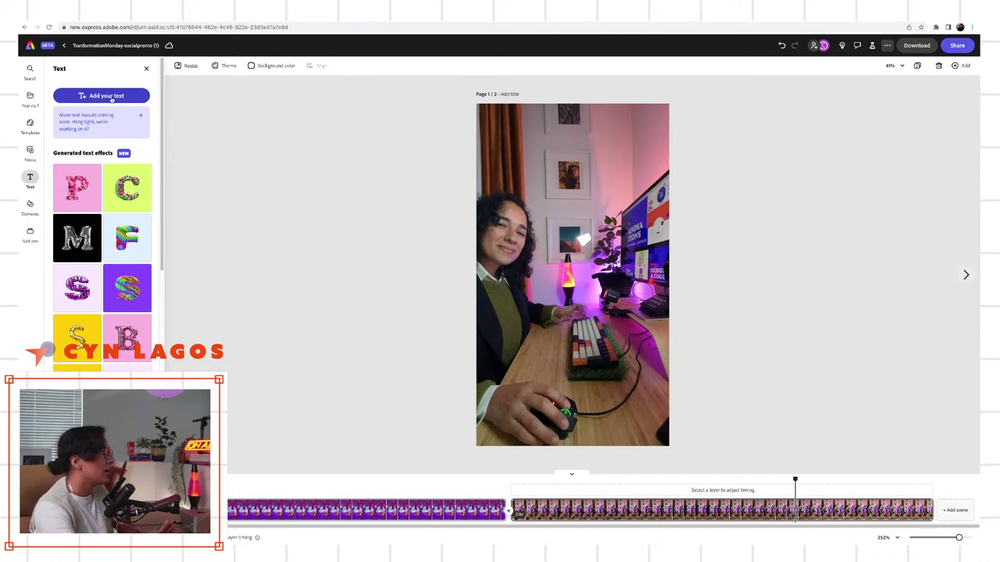
pyautogui.click(113, 97)
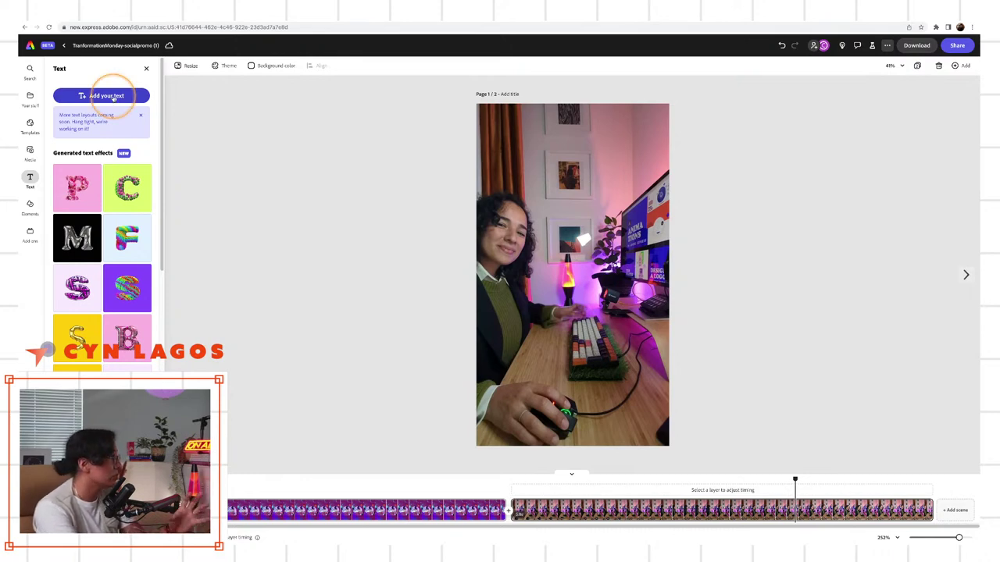
pyautogui.scroll(-1, 130, 244)
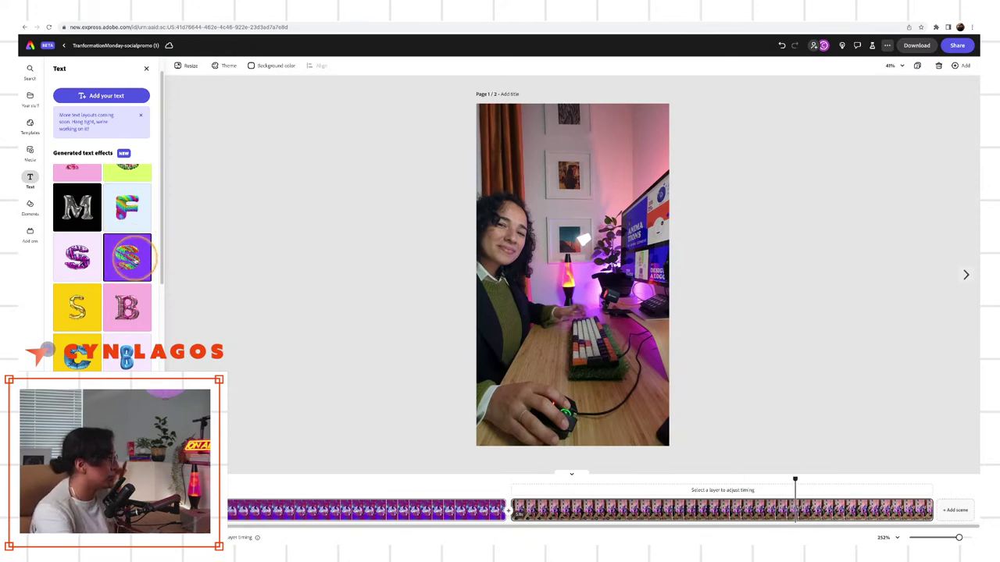
pyautogui.click(126, 310)
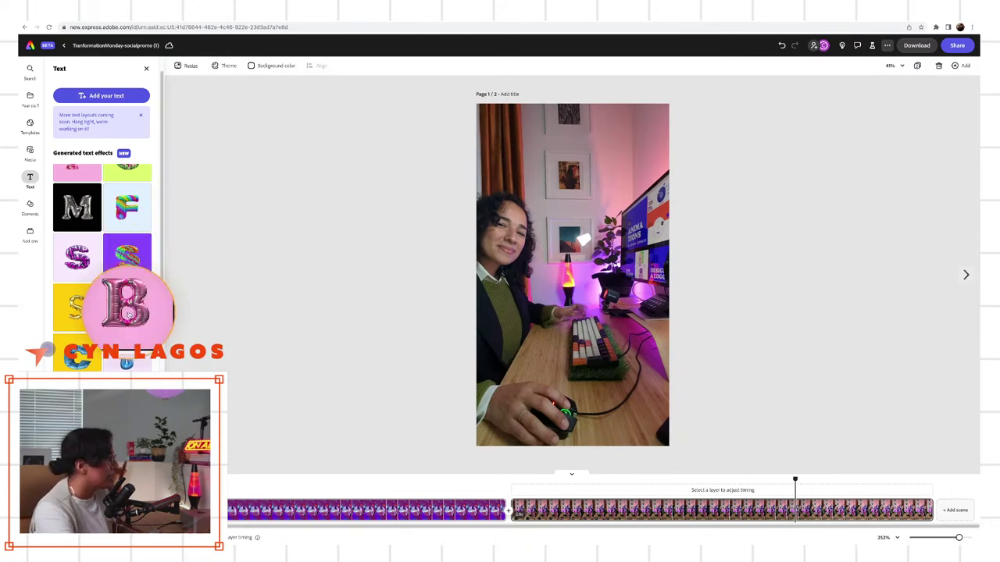
# Add the pink metallic balloon text effect reading 'Join LIVE' near the top of the desk video, then select its effect prompt.
pyautogui.click(130, 311)
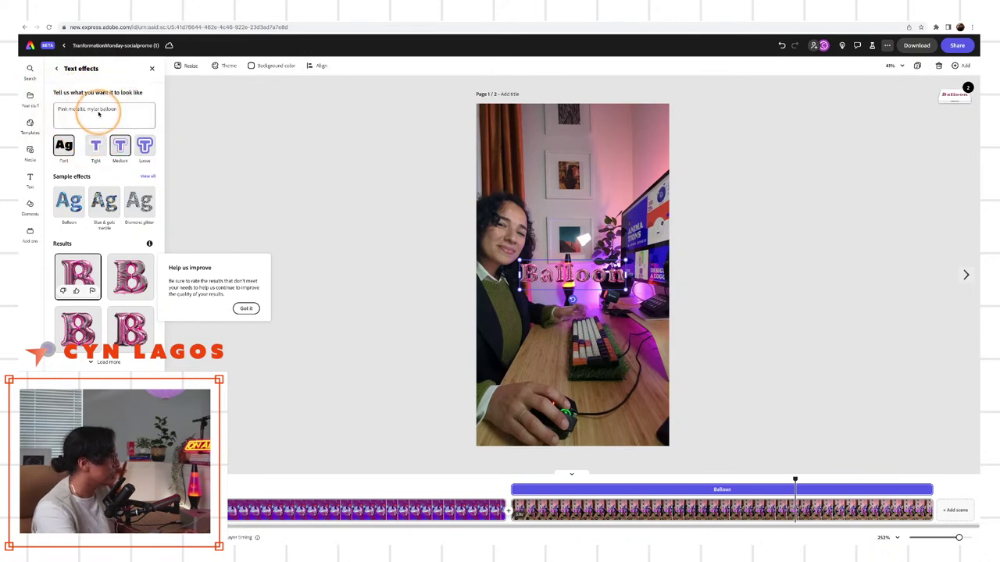
pyautogui.click(121, 108)
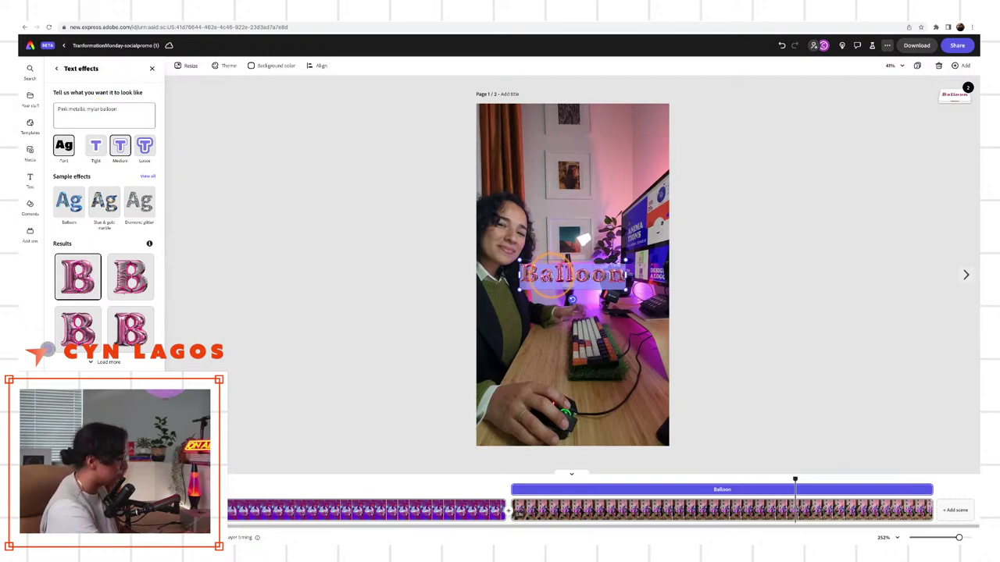
pyautogui.write('Join')
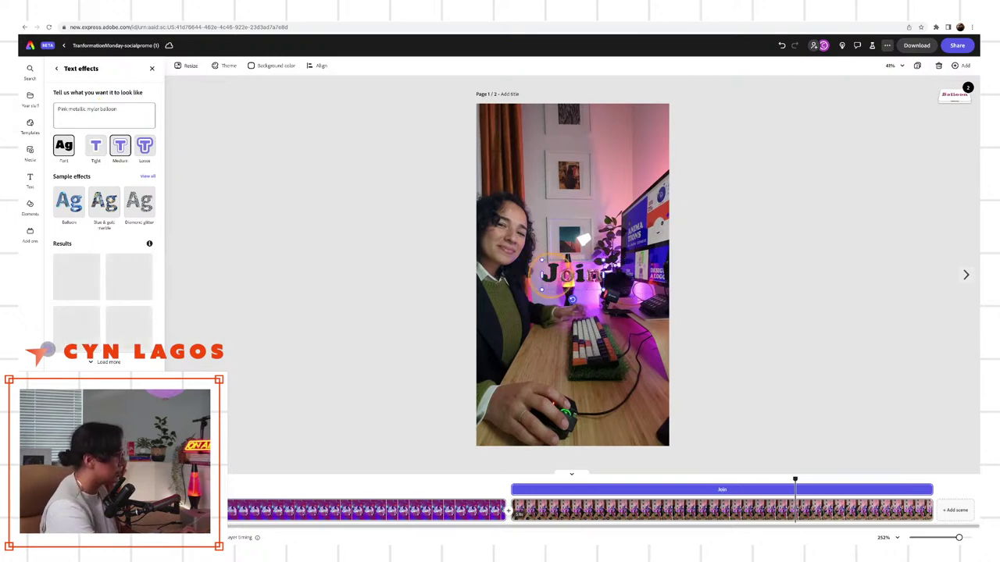
pyautogui.write(' LIVE')
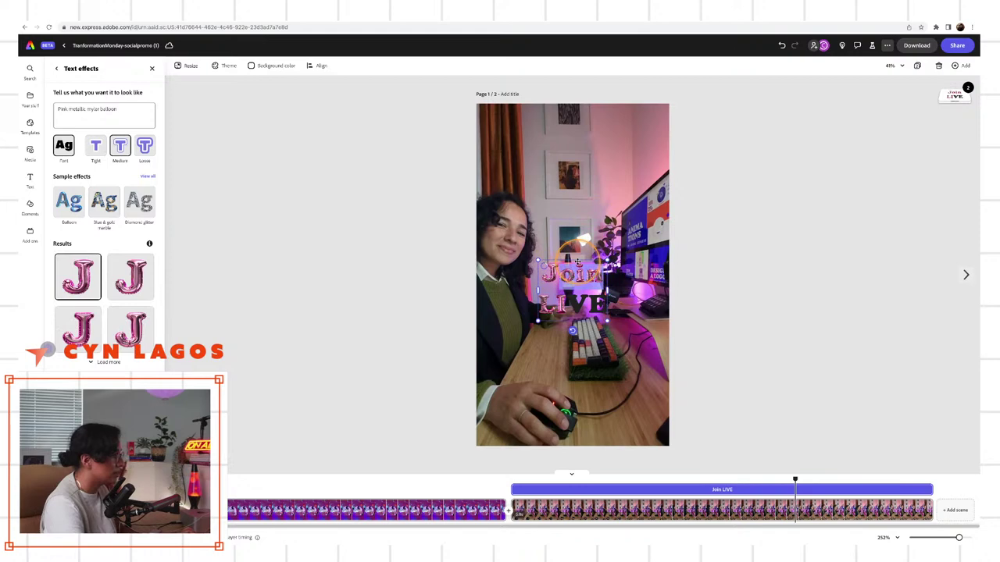
pyautogui.moveTo(582, 278); pyautogui.dragTo(579, 160)
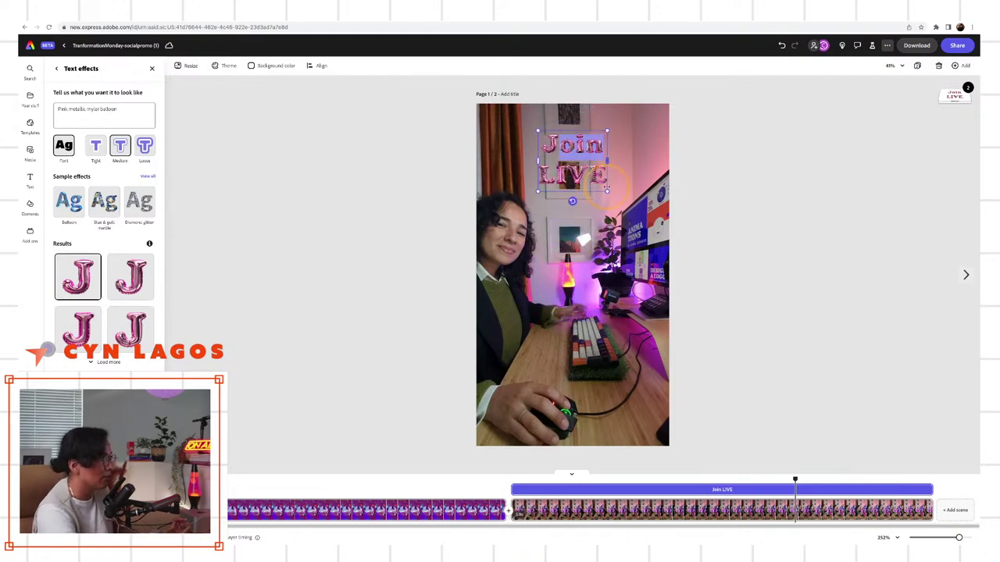
pyautogui.tripleClick(127, 110)
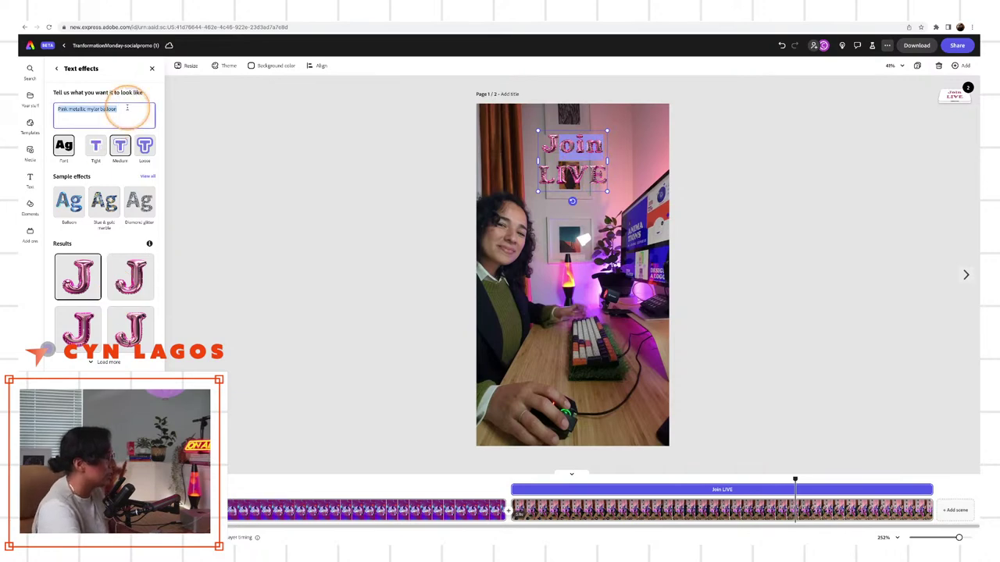
pyautogui.moveTo(122, 109); pyautogui.dragTo(64, 109)
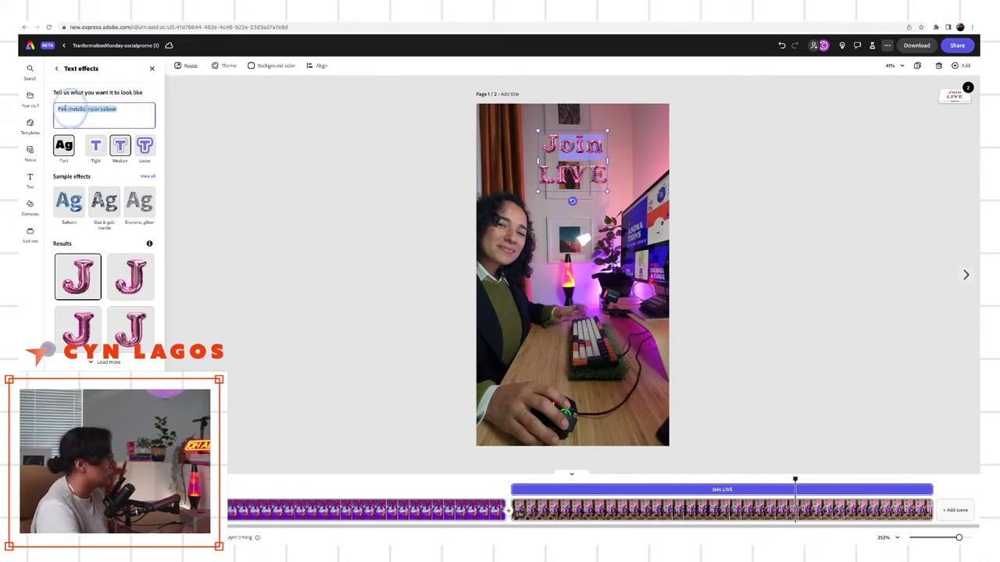
# Replace the text effect prompt with 'purple neon bars' and regenerate the effect results.
pyautogui.click(57, 68)
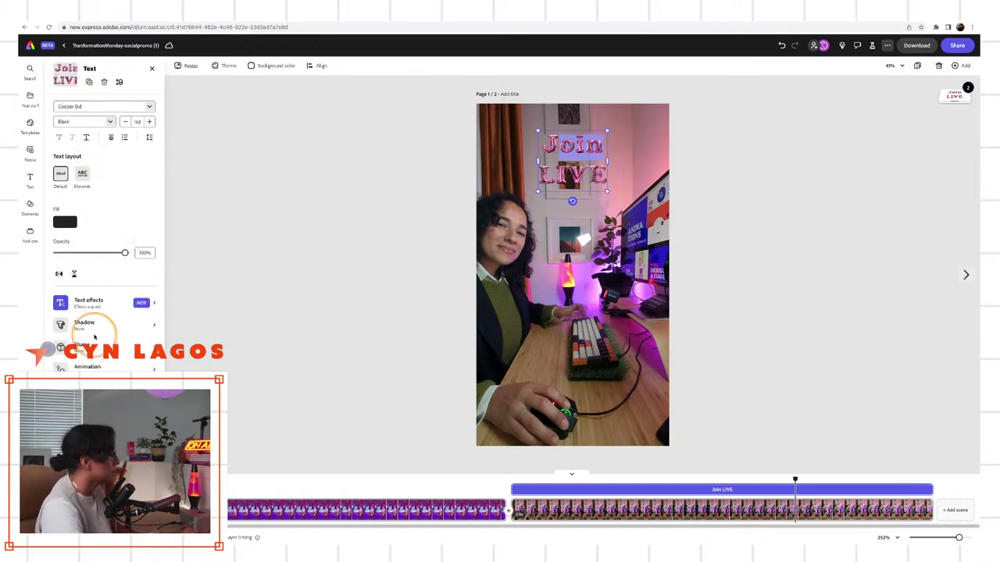
pyautogui.click(95, 304)
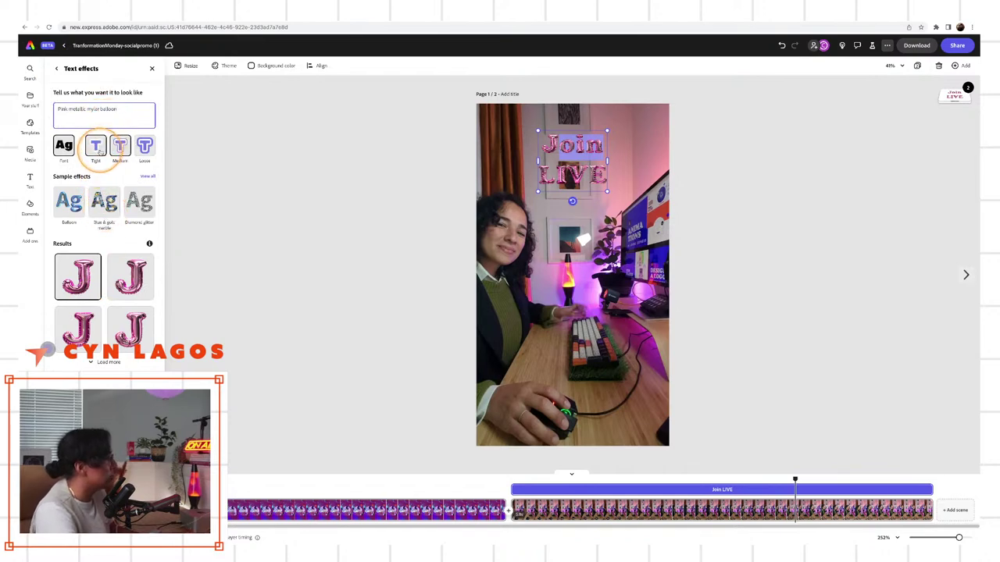
pyautogui.hotkey('ctrl', 'a')
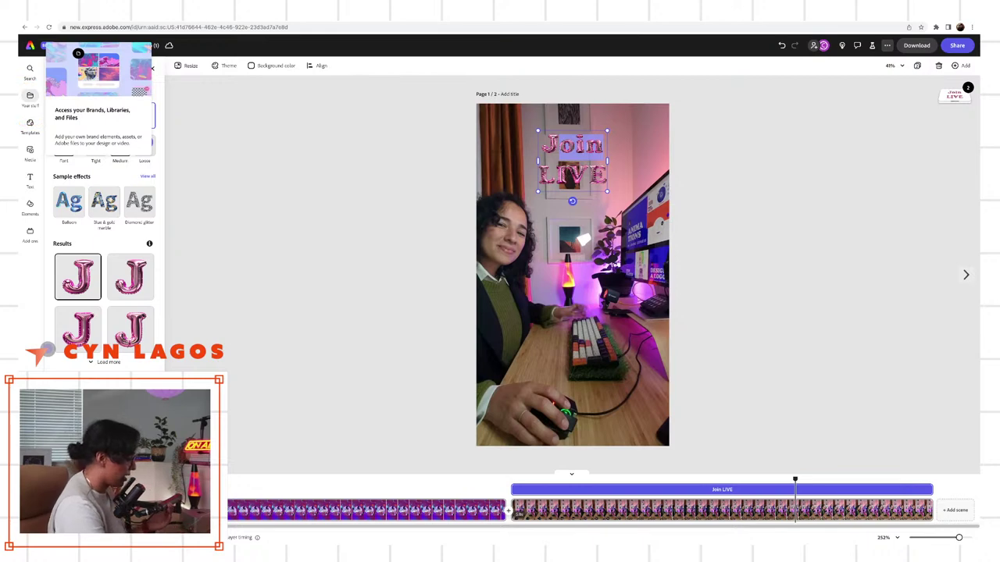
pyautogui.click(75, 109)
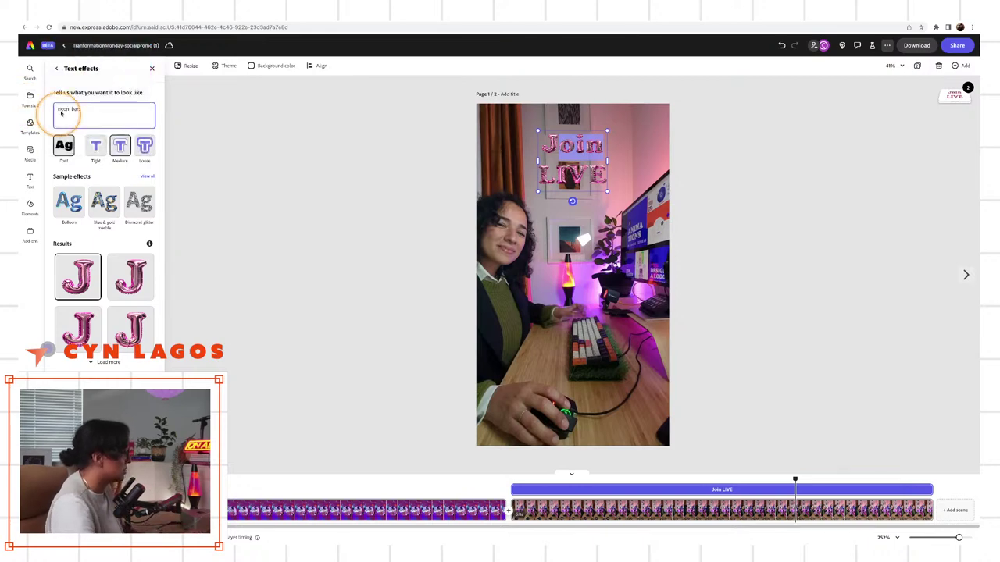
pyautogui.write('neon bars')
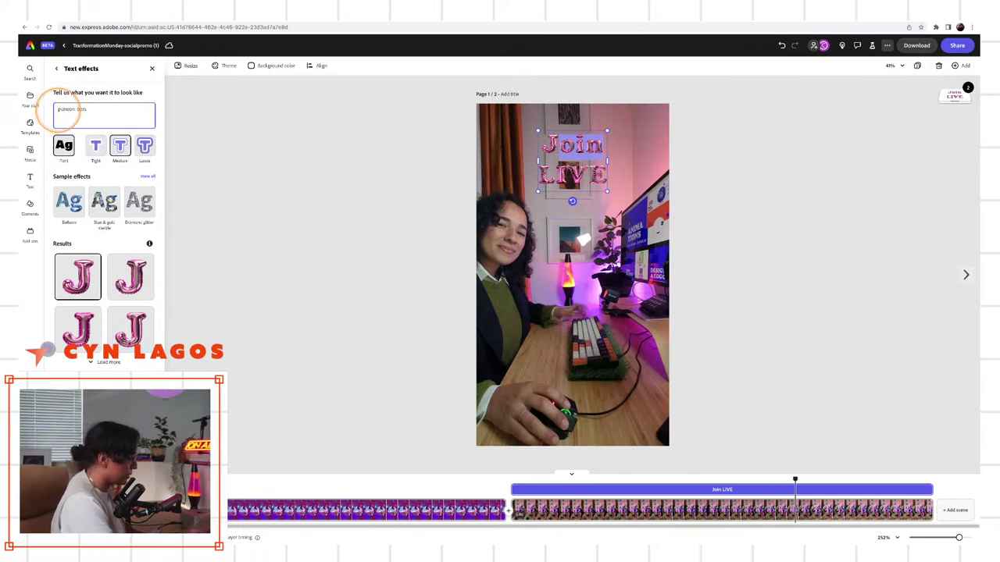
pyautogui.write('ple')
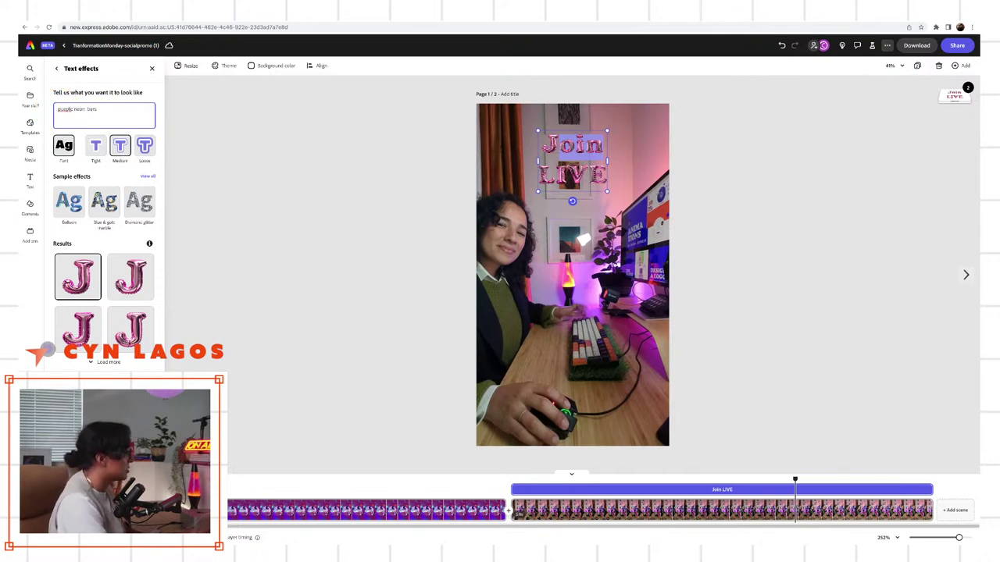
pyautogui.click(67, 107)
pyautogui.doubleClick(67, 109)
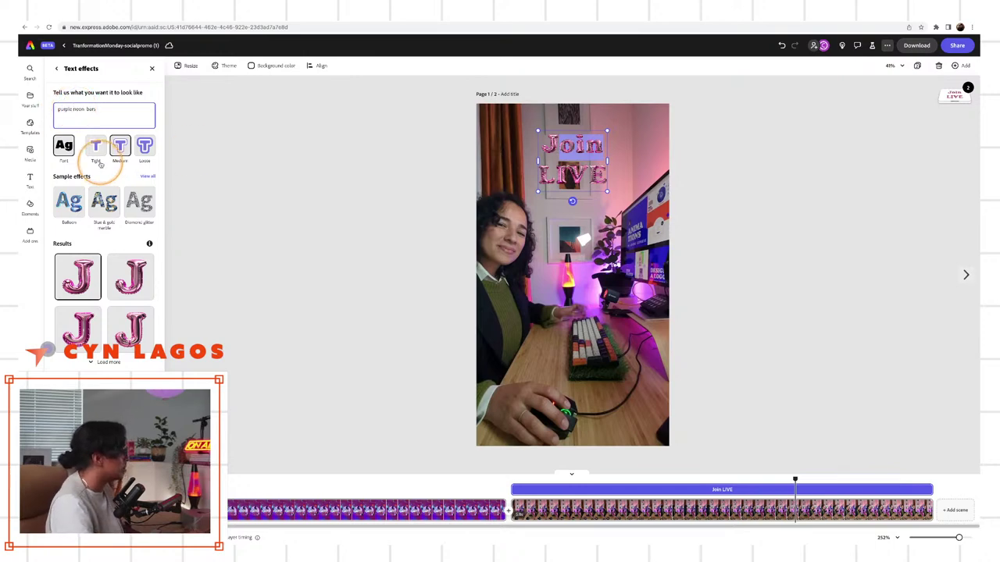
pyautogui.press('Return')
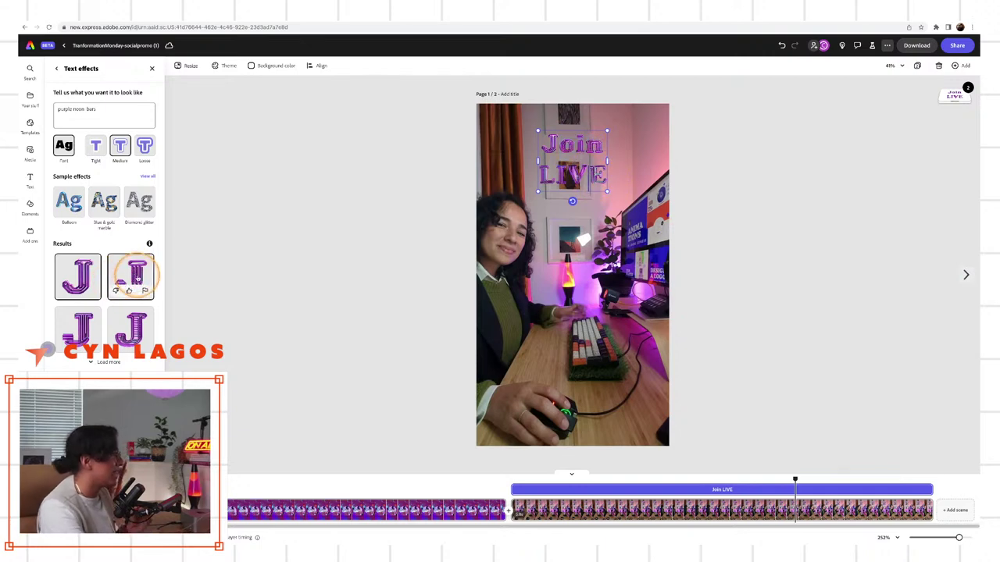
# Apply a purple neon-bar result to the Join LIVE text and resize it larger.
pyautogui.click(130, 328)
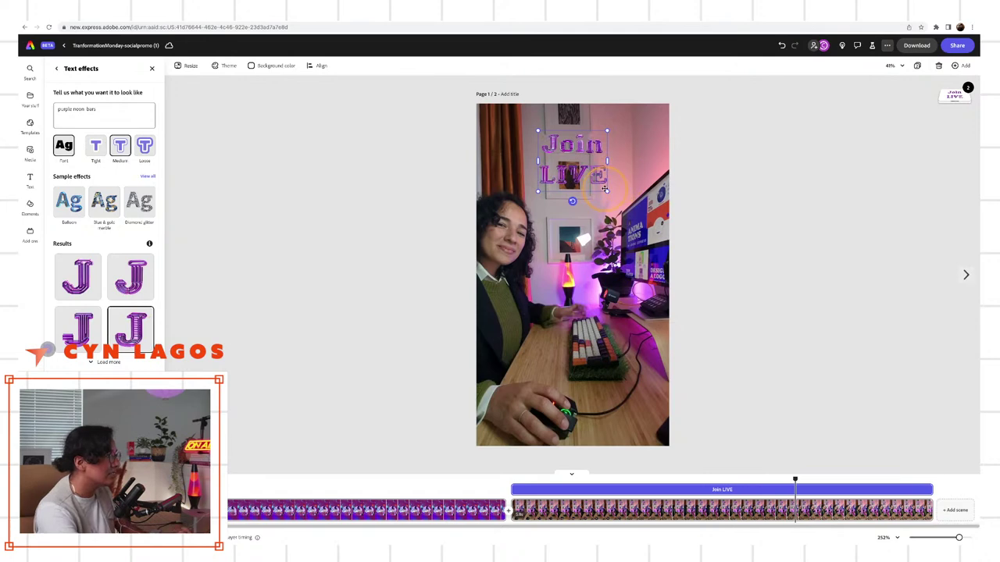
pyautogui.moveTo(609, 192); pyautogui.dragTo(721, 291)
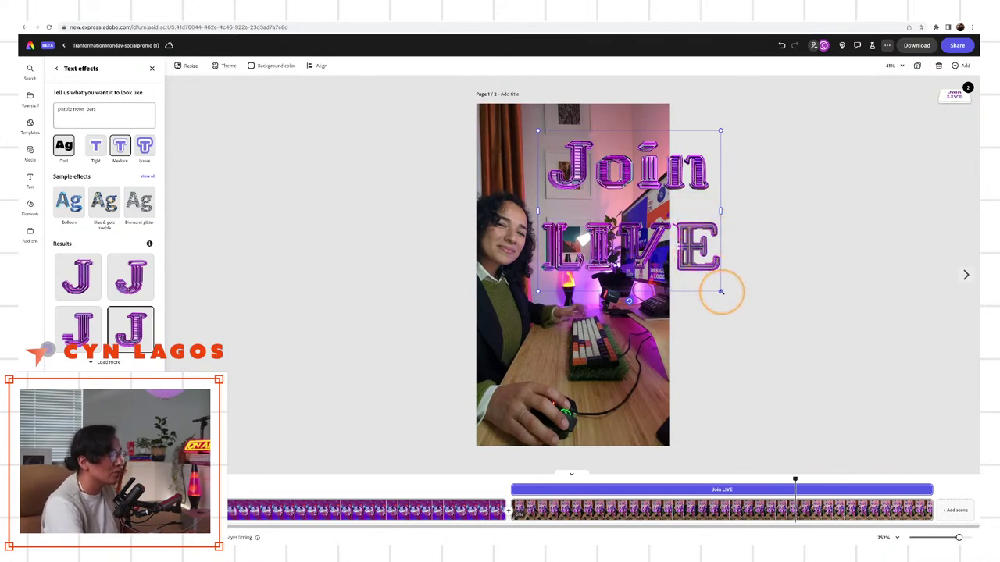
pyautogui.moveTo(719, 291); pyautogui.dragTo(648, 225)
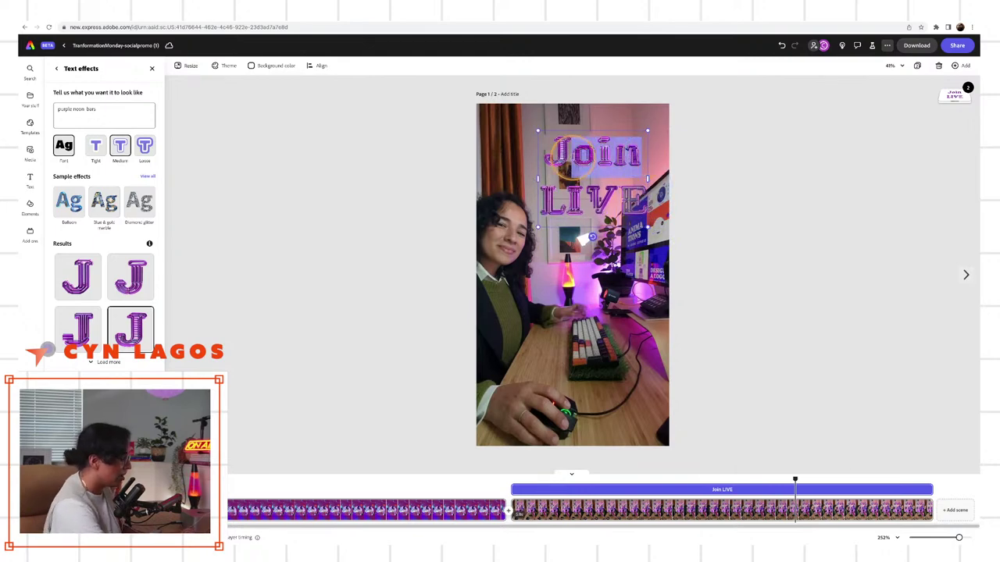
# Retype the first word as JOIN, removing the stray I, and shift the title slightly up-left.
pyautogui.doubleClick(566, 153)
pyautogui.write('JIN')
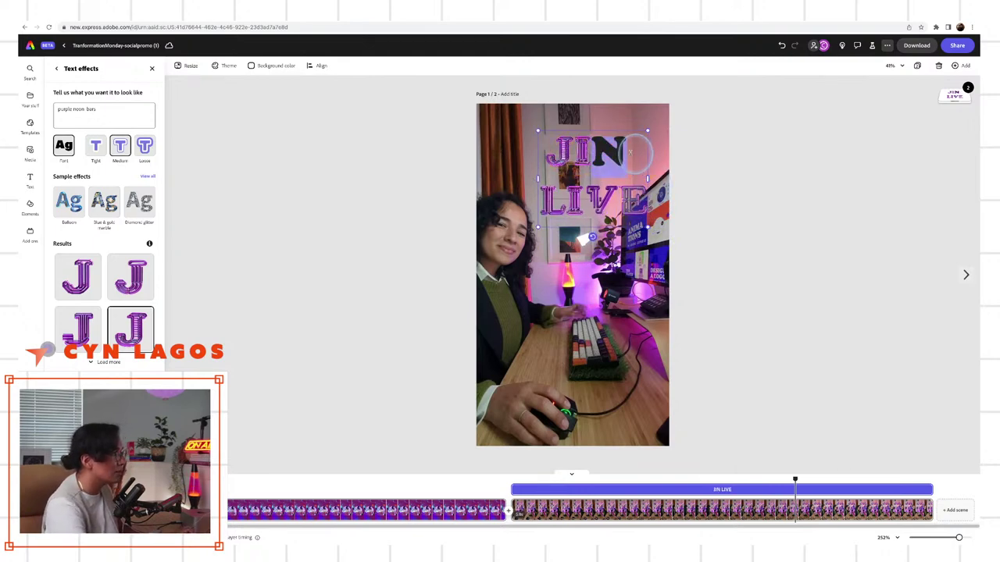
pyautogui.press('BackSpace')
pyautogui.write('OIN')
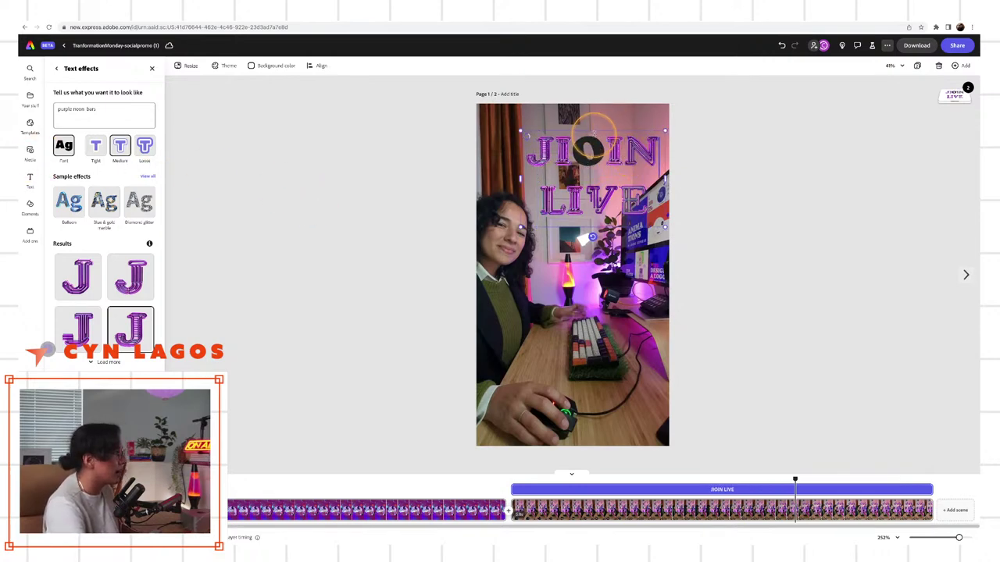
pyautogui.moveTo(594, 130); pyautogui.dragTo(575, 123)
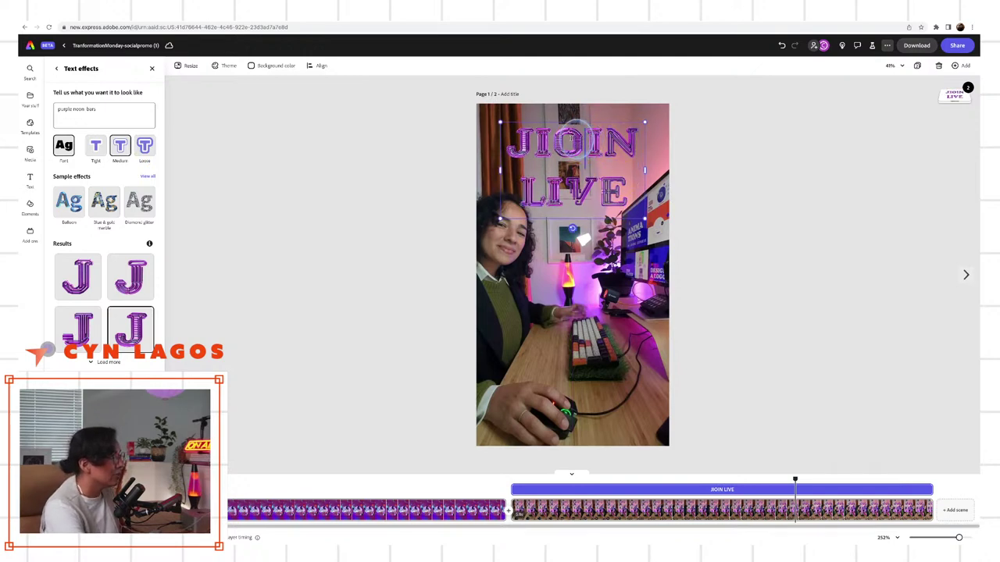
pyautogui.click(552, 141)
pyautogui.press('BackSpace')
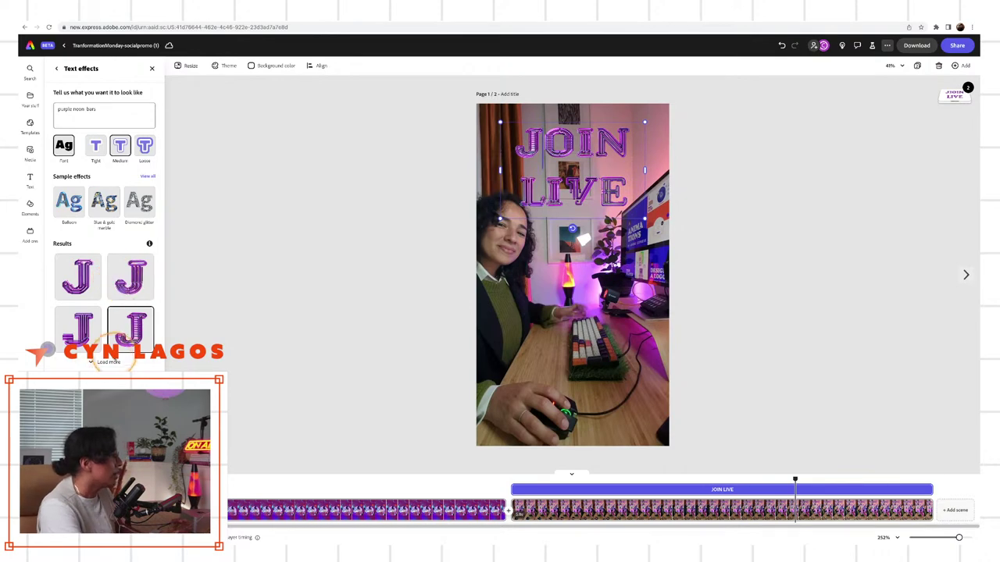
pyautogui.click(125, 364)
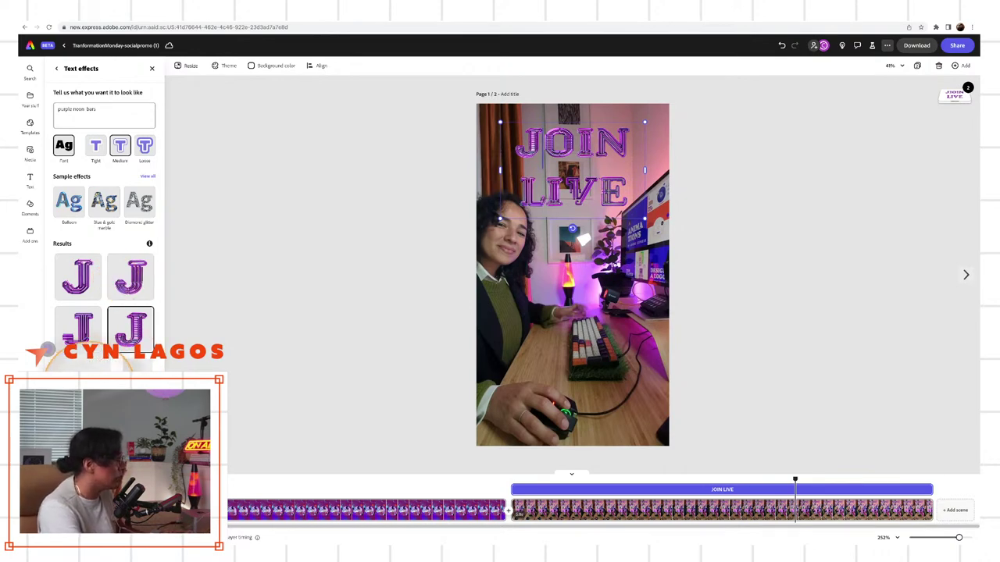
pyautogui.click(280, 416)
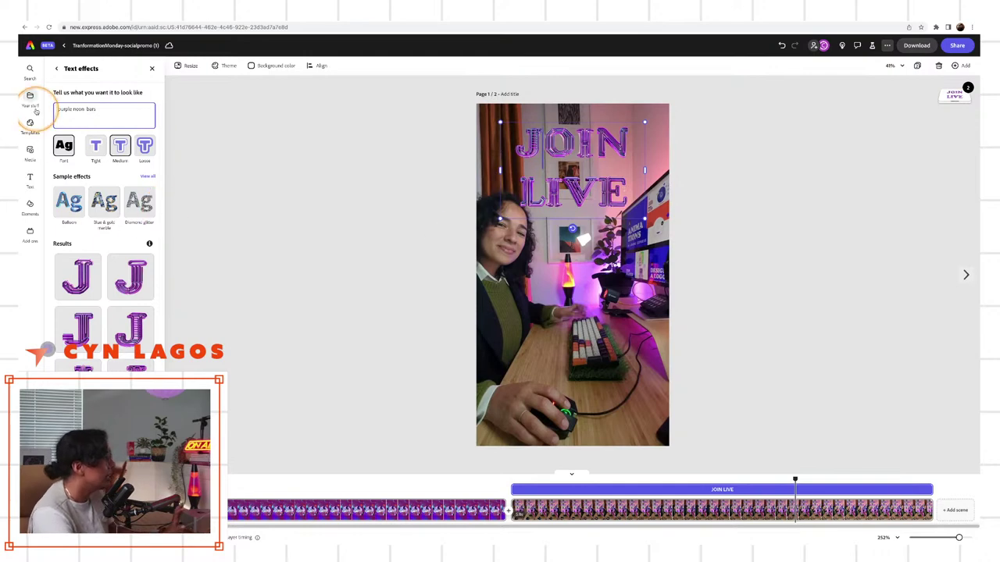
# Change the whole JOIN LIVE title's font to Aito Sans Uber Regular.
pyautogui.click(57, 69)
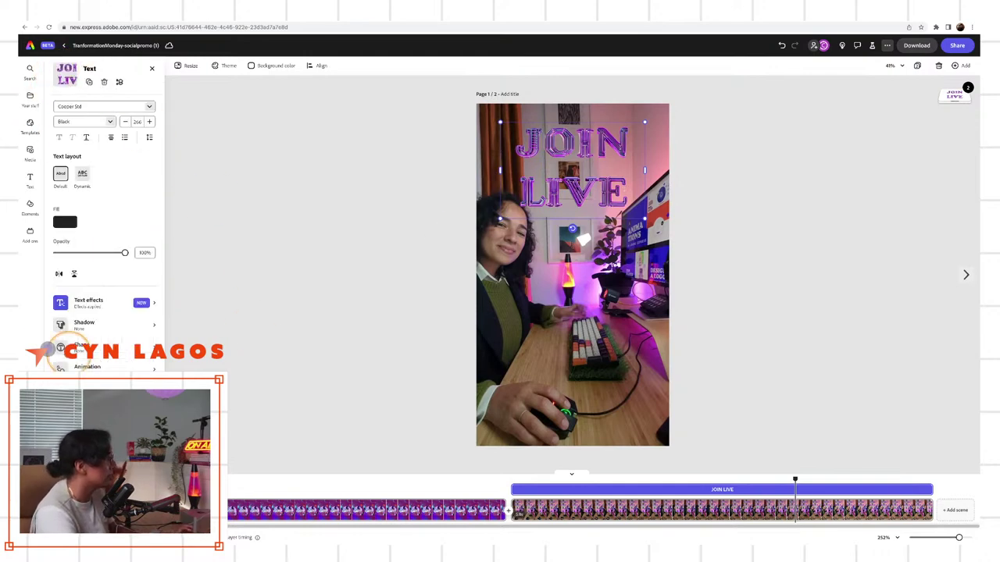
pyautogui.tripleClick(572, 191)
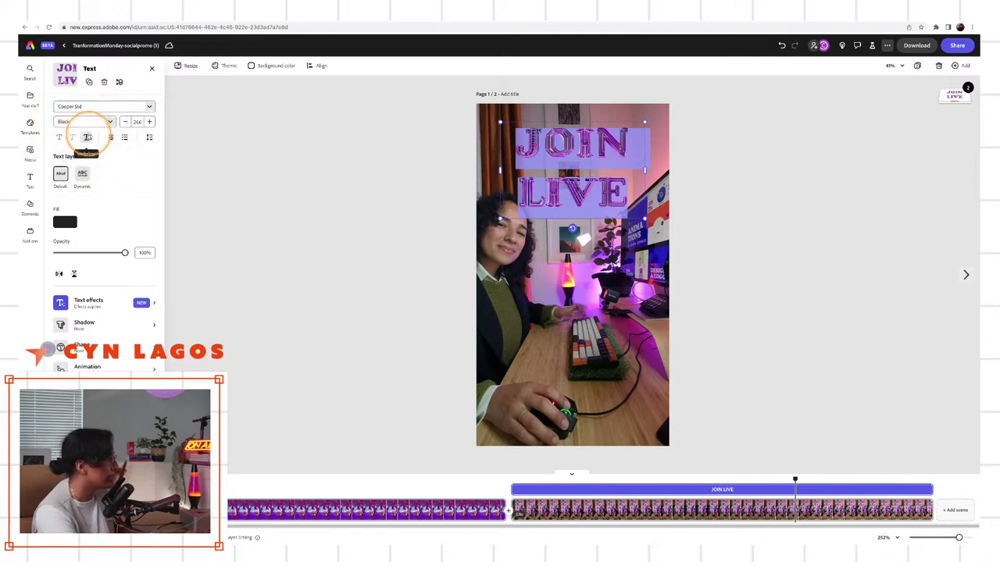
pyautogui.click(134, 104)
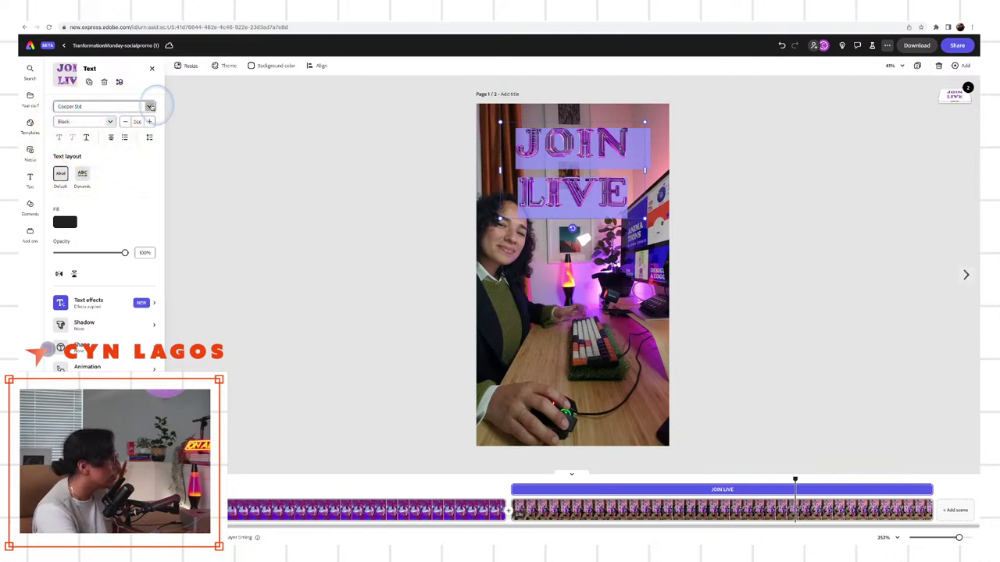
pyautogui.click(150, 107)
pyautogui.click(150, 107)
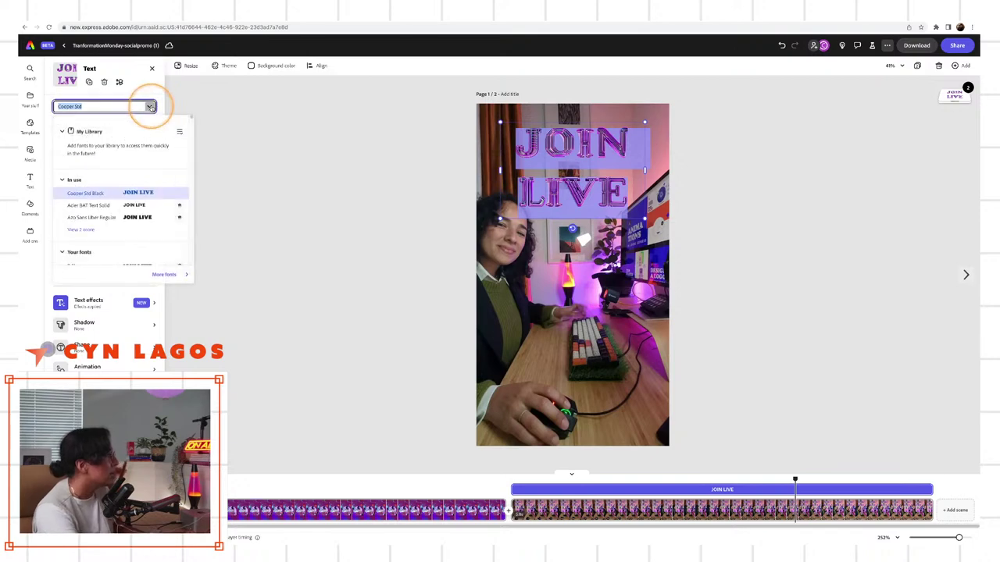
pyautogui.click(136, 220)
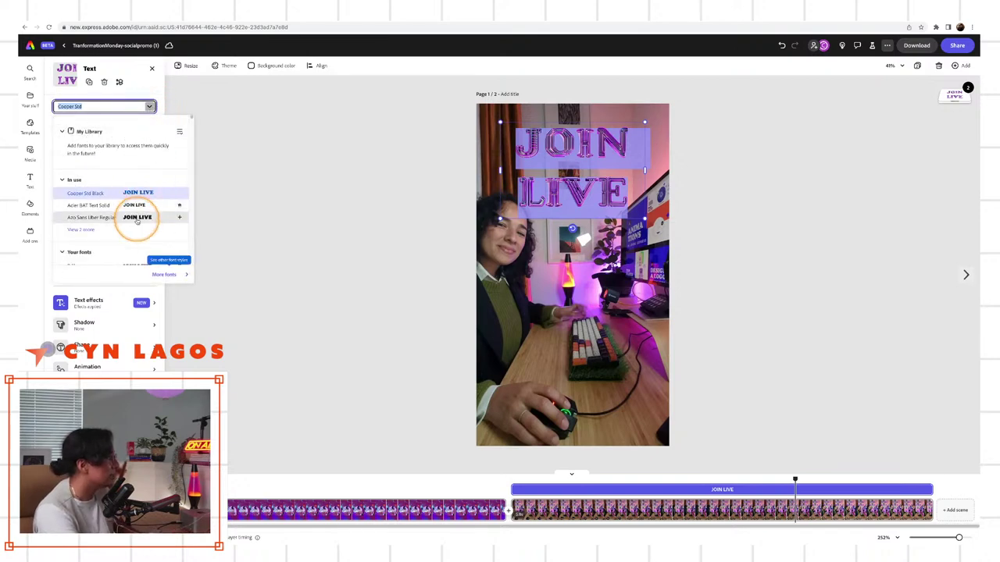
pyautogui.click(140, 219)
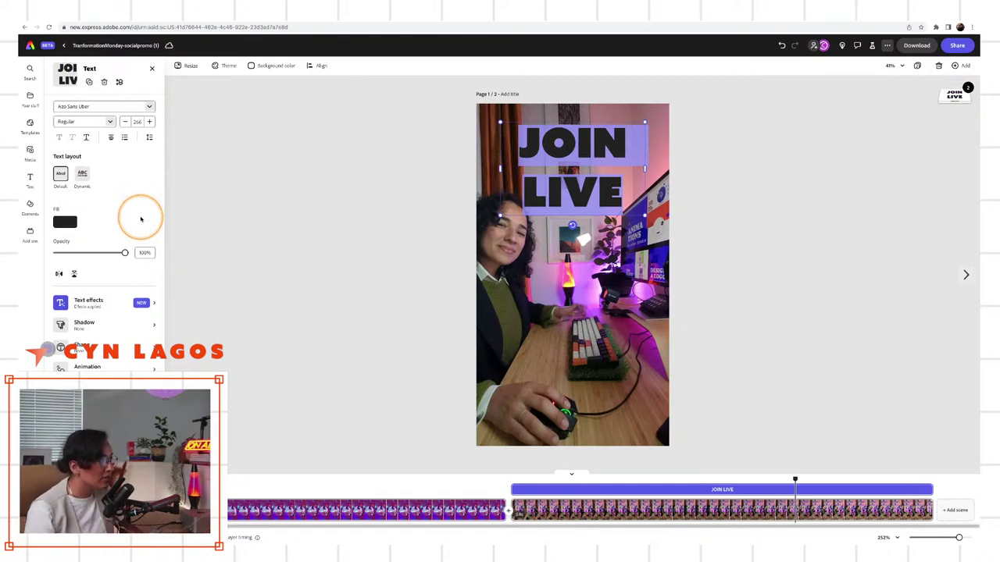
pyautogui.click(137, 206)
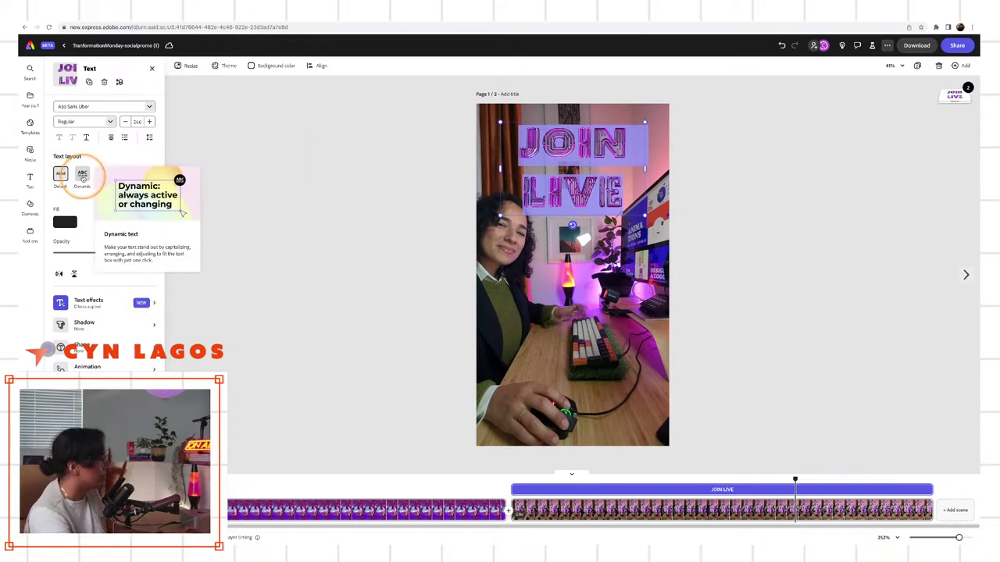
# Switch the title to Dynamic layout and shrink 'JOIN ME LIVE' into three narrow lines near the top centre.
pyautogui.moveTo(82, 175)
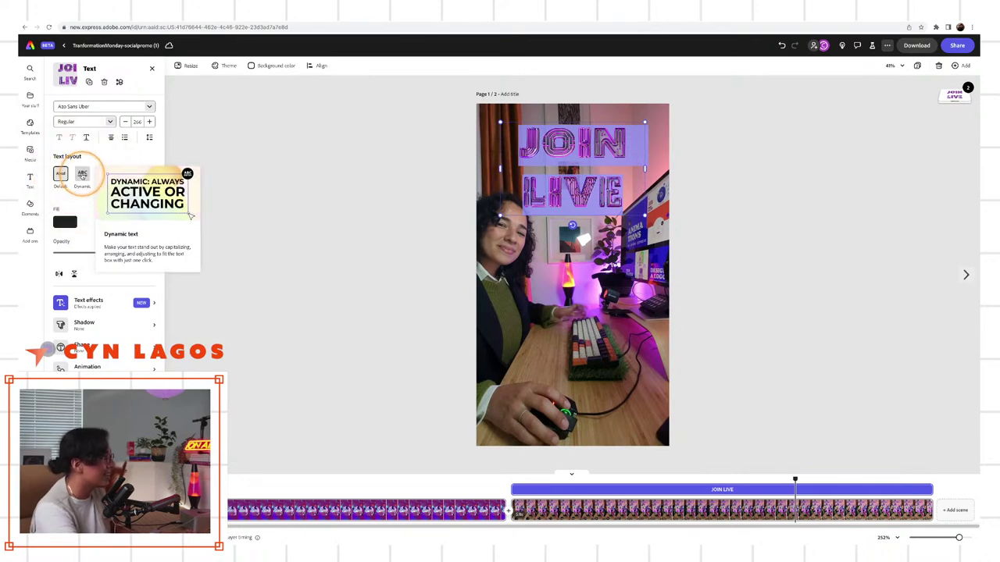
pyautogui.click(82, 175)
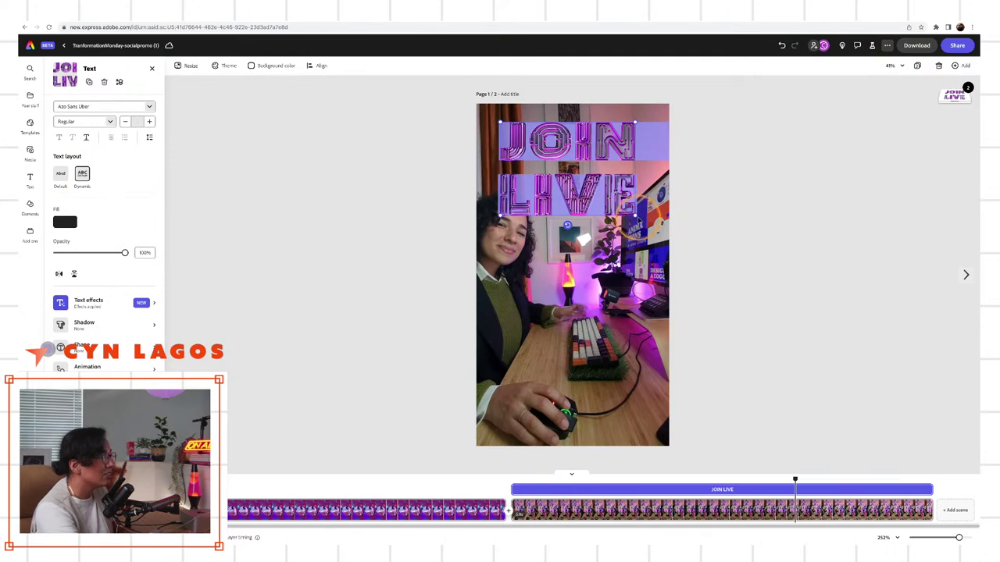
pyautogui.moveTo(635, 214); pyautogui.dragTo(588, 149)
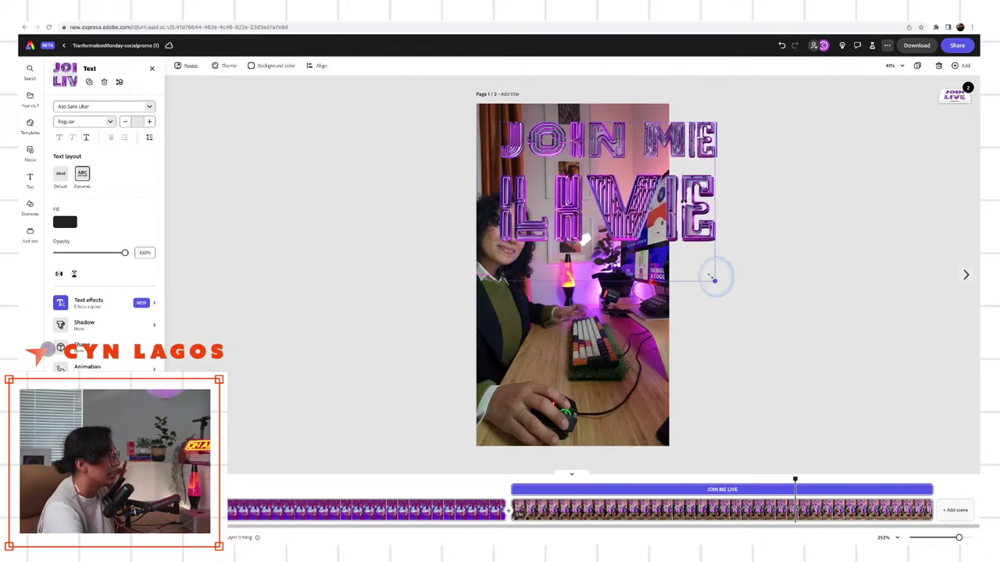
pyautogui.click(501, 168)
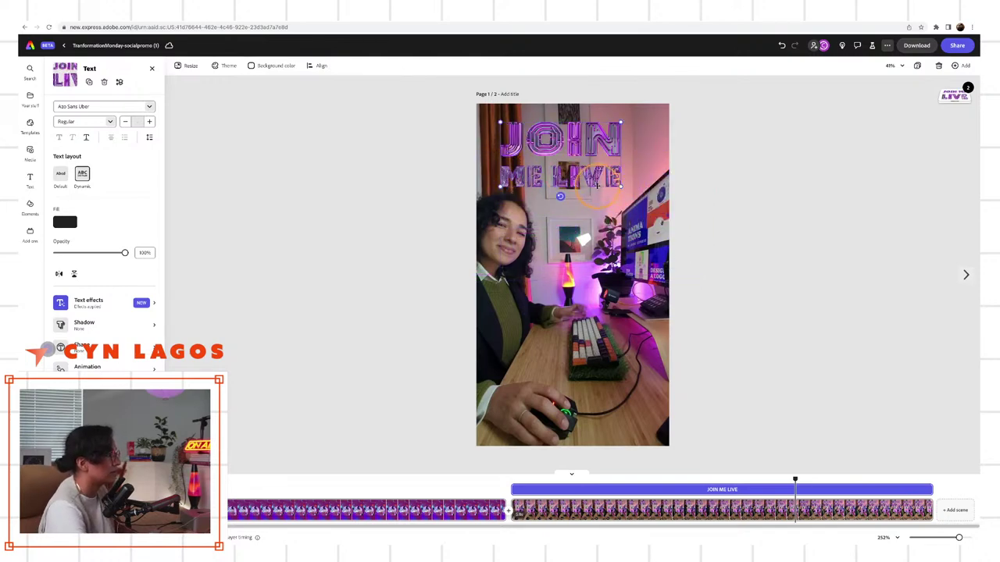
pyautogui.moveTo(617, 188); pyautogui.dragTo(556, 195)
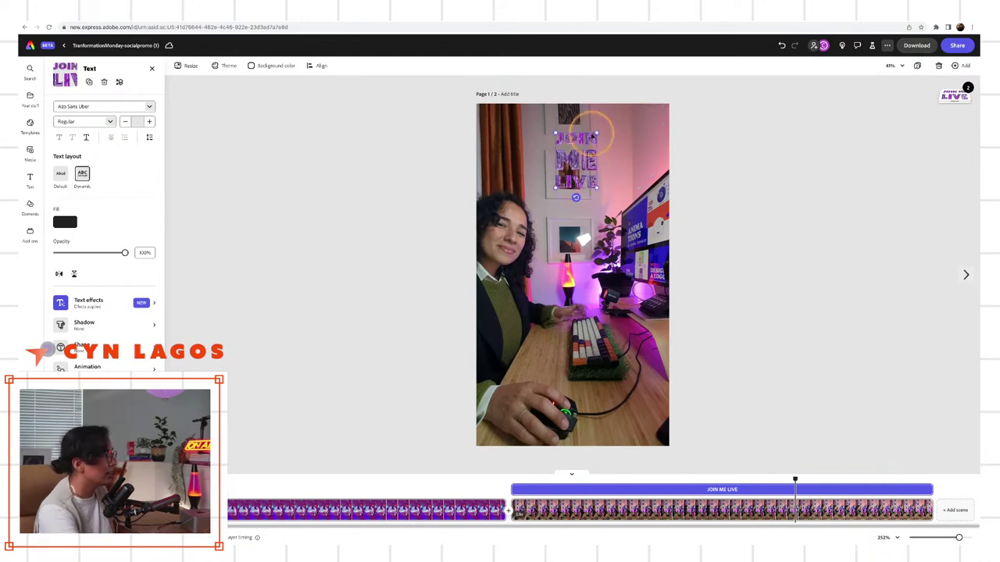
pyautogui.click(597, 133)
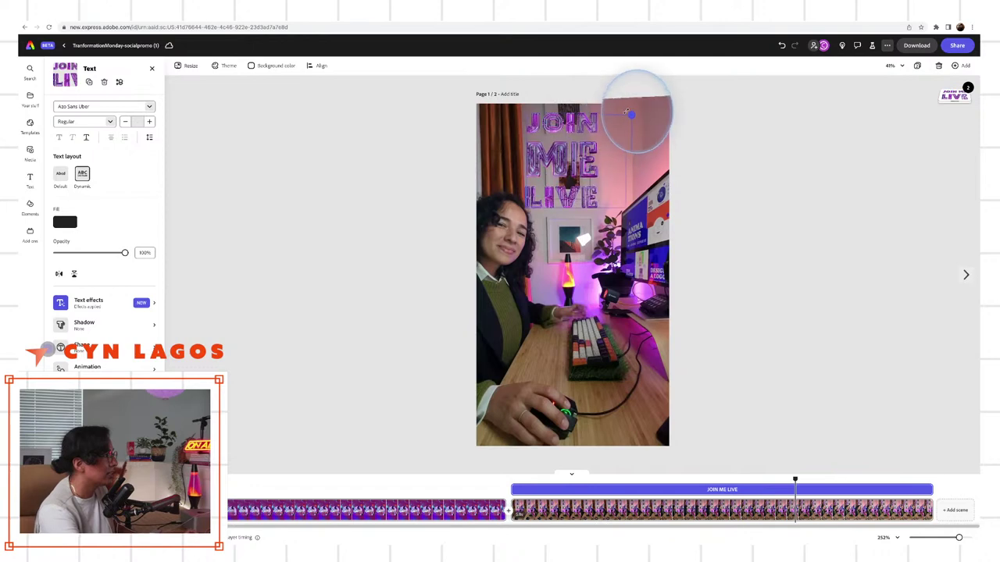
pyautogui.click(561, 129)
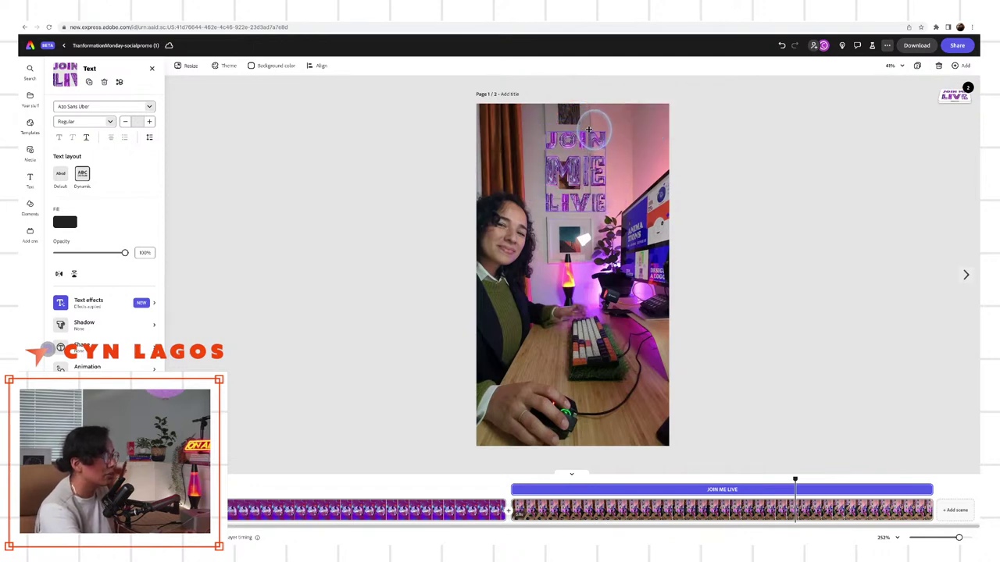
pyautogui.click(586, 124)
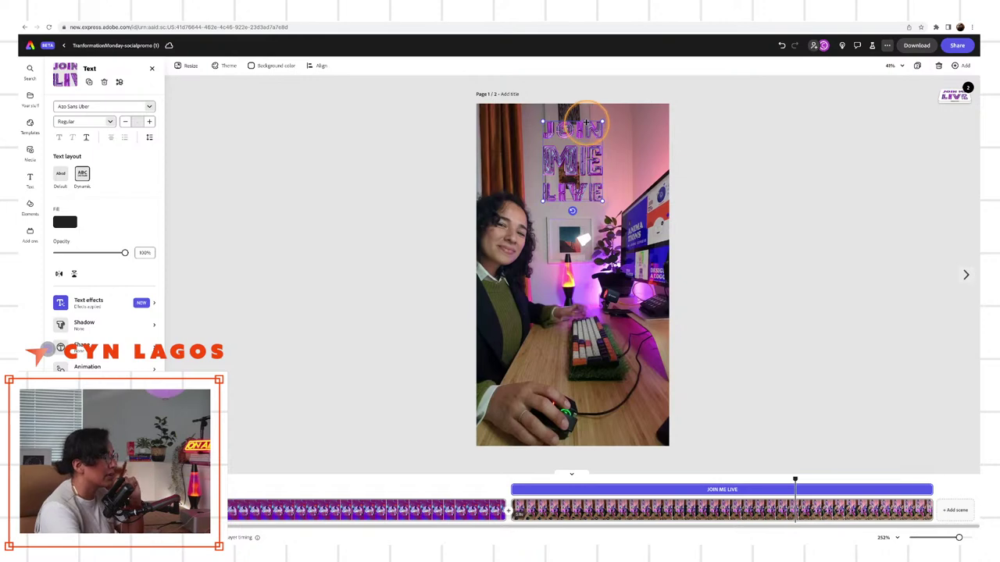
pyautogui.click(586, 123)
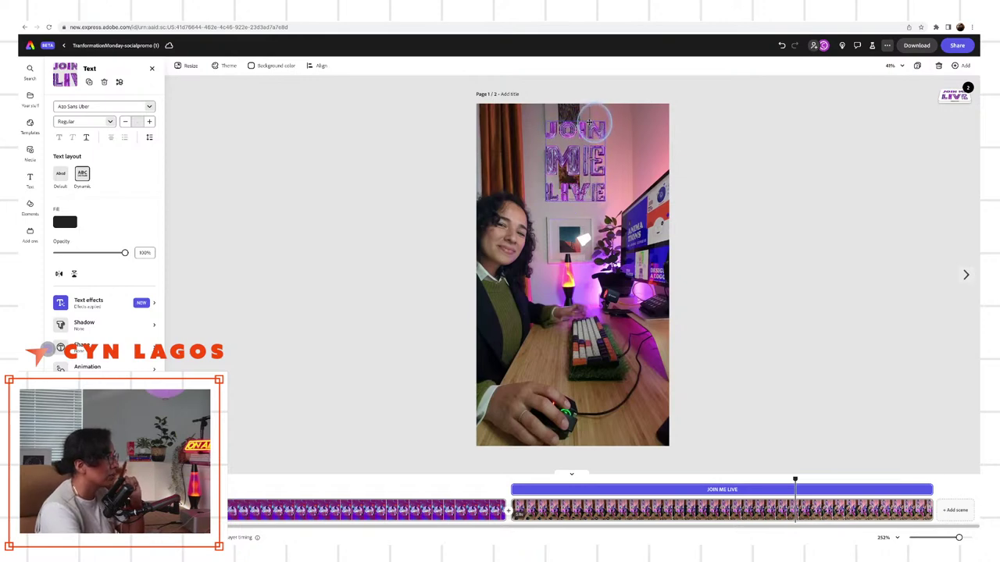
pyautogui.click(29, 205)
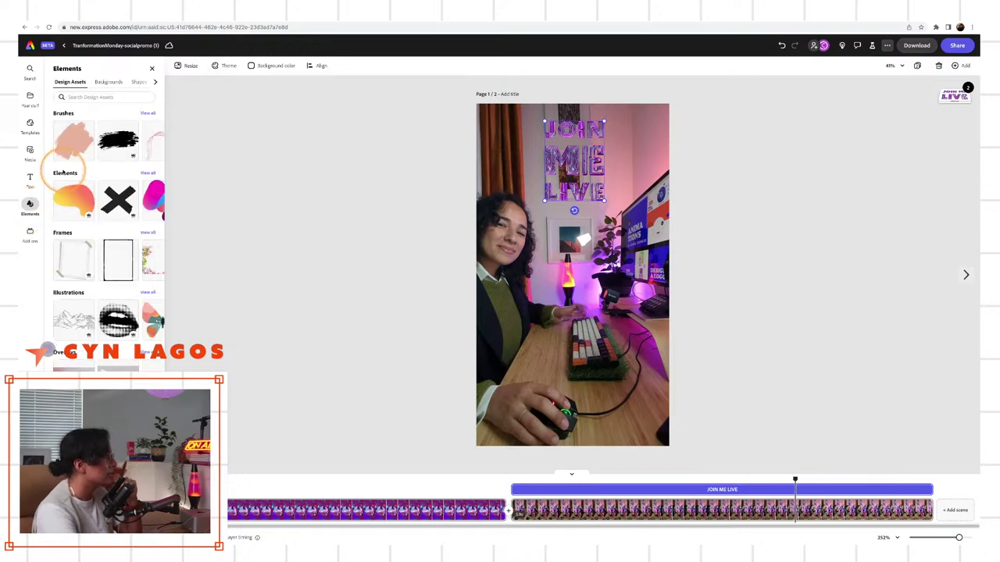
# Browse the Brushes category in the Elements panel.
pyautogui.click(68, 144)
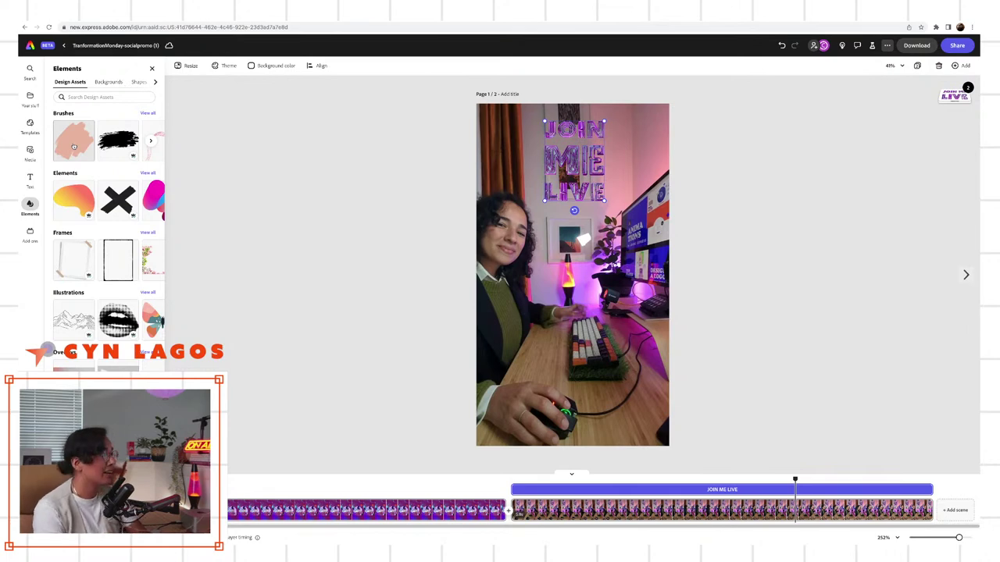
# Scroll through the Instagram profile's reels grid, then return to the Adobe Express editor.
pyautogui.click(156, 21)
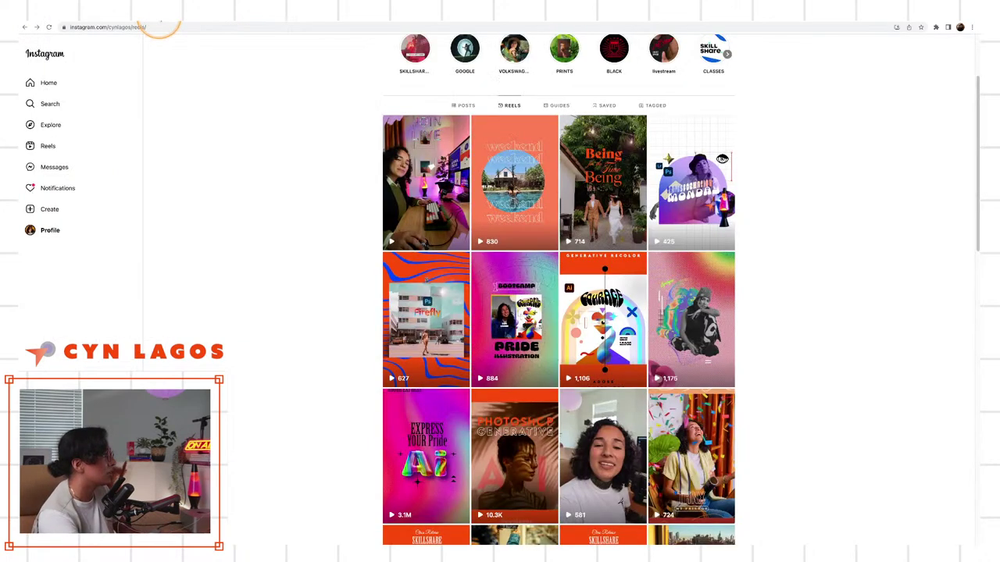
pyautogui.scroll(-2, 558, 297)
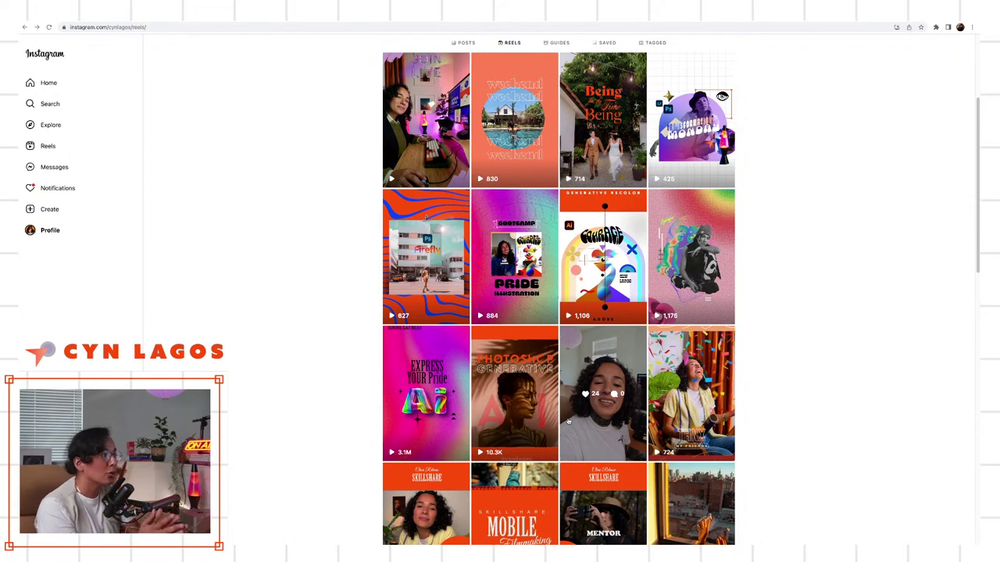
pyautogui.scroll(2, 569, 422)
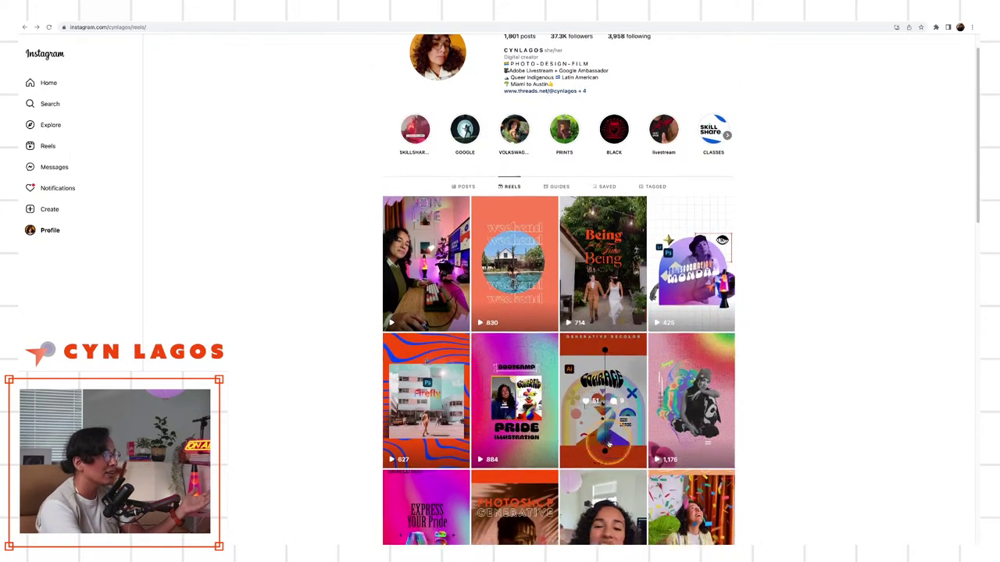
pyautogui.scroll(-1, 765, 446)
pyautogui.scroll(-1, 819, 440)
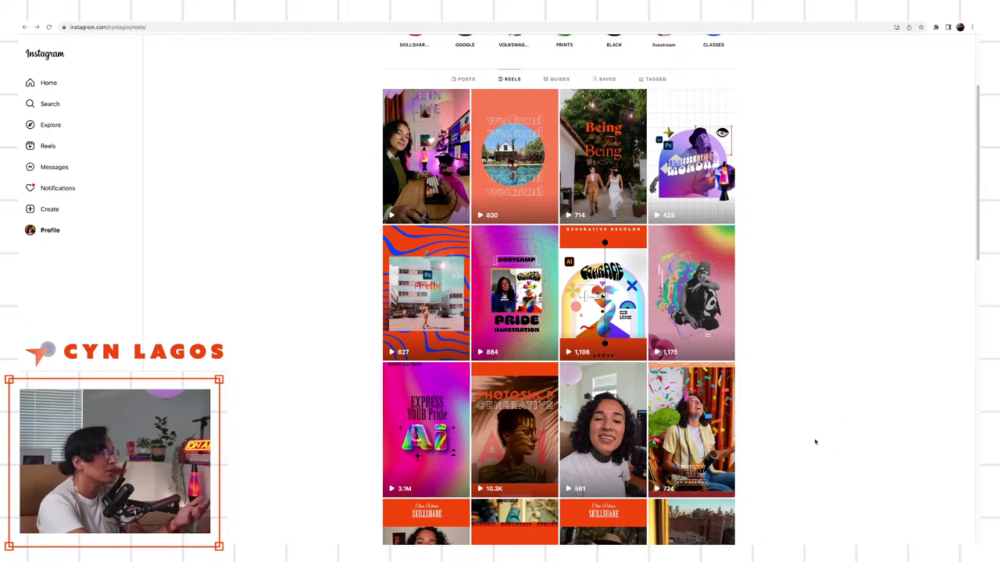
pyautogui.click(814, 443)
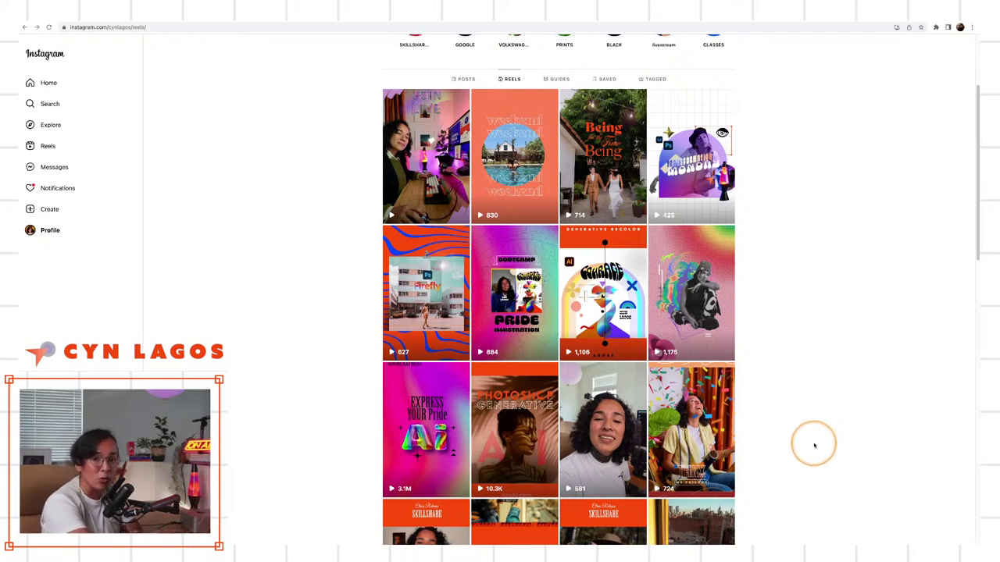
pyautogui.scroll(1, 813, 446)
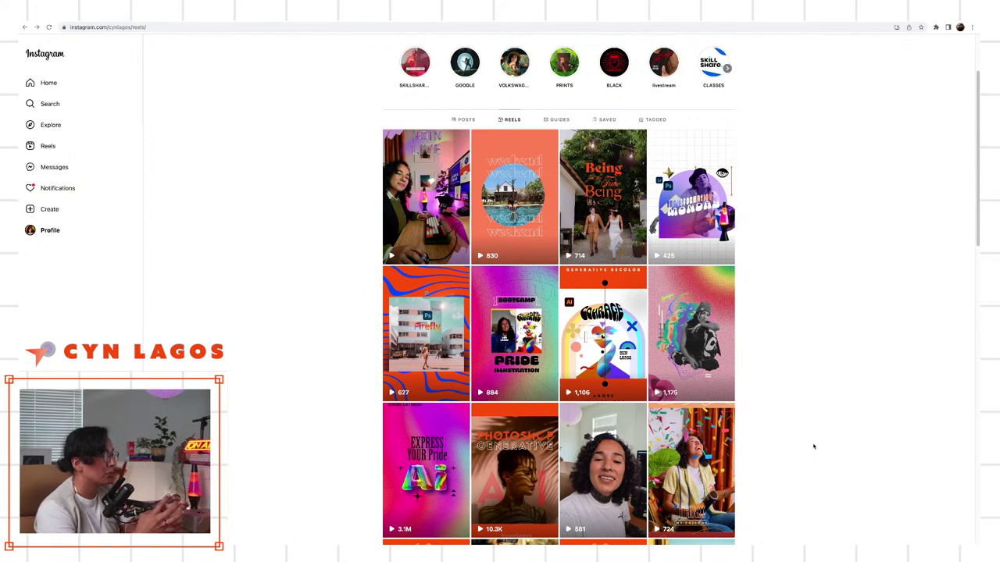
pyautogui.click(268, 62)
pyautogui.click(234, 11)
# Nudge the JOIN ME LIVE title slightly down-right and add an orange brush stroke onto the video.
pyautogui.click(586, 119)
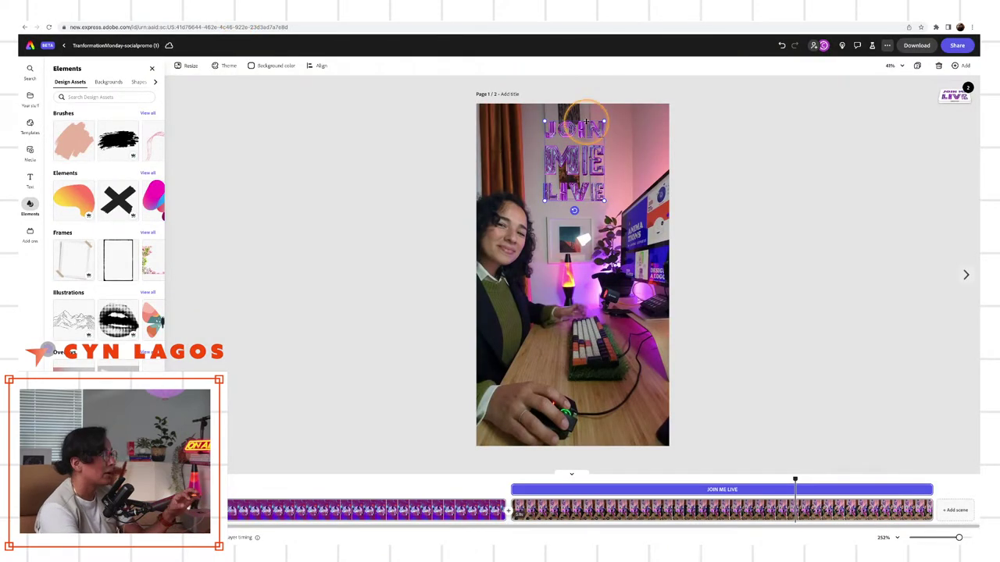
pyautogui.moveTo(585, 118); pyautogui.dragTo(591, 126)
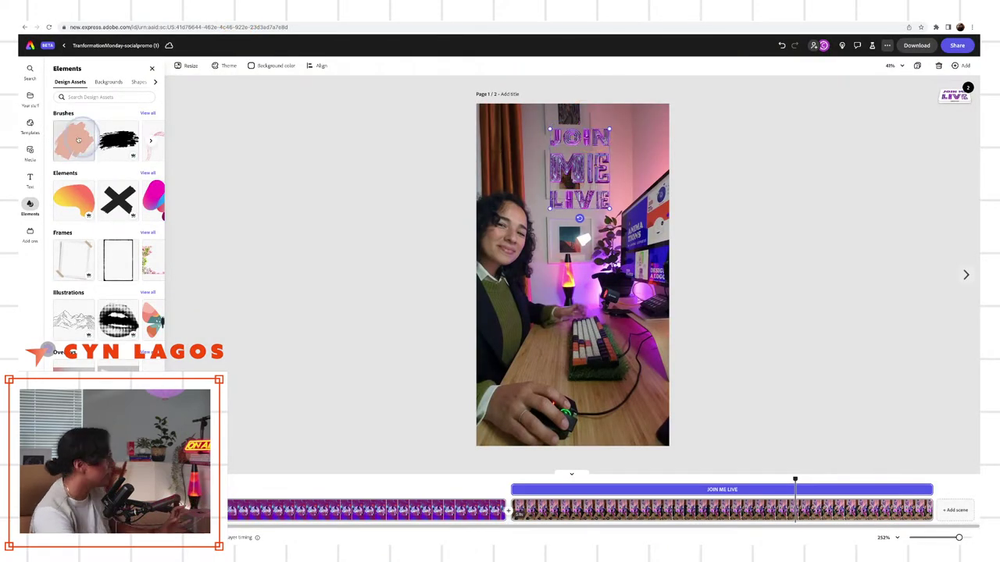
pyautogui.moveTo(78, 140)
pyautogui.mouseDown()
pyautogui.moveTo(567, 279)
pyautogui.moveTo(471, 116)
pyautogui.moveTo(537, 182)
pyautogui.mouseUp()
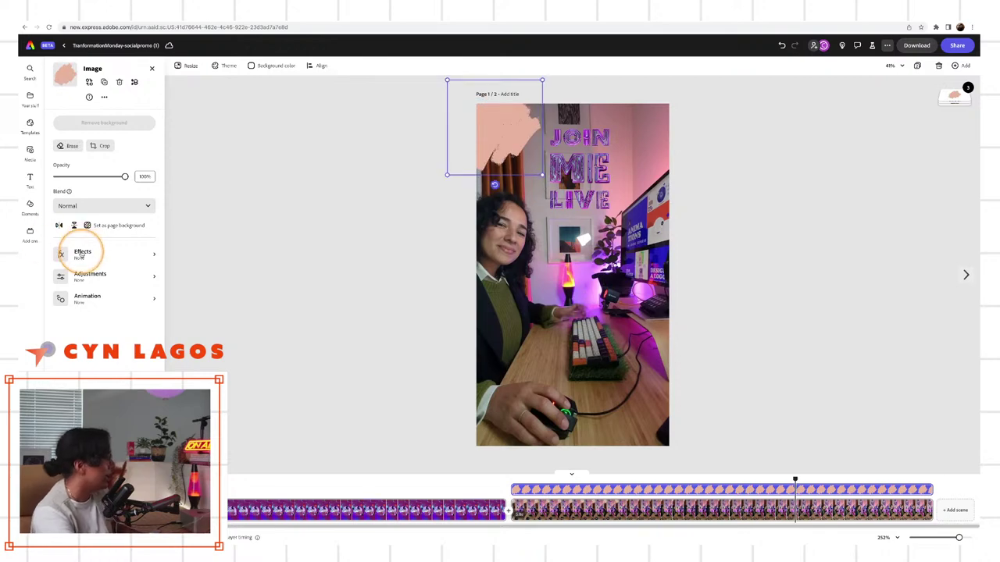
# Give the brush stroke a custom duotone with dark indigo shadows and light-blue highlights.
pyautogui.click(81, 254)
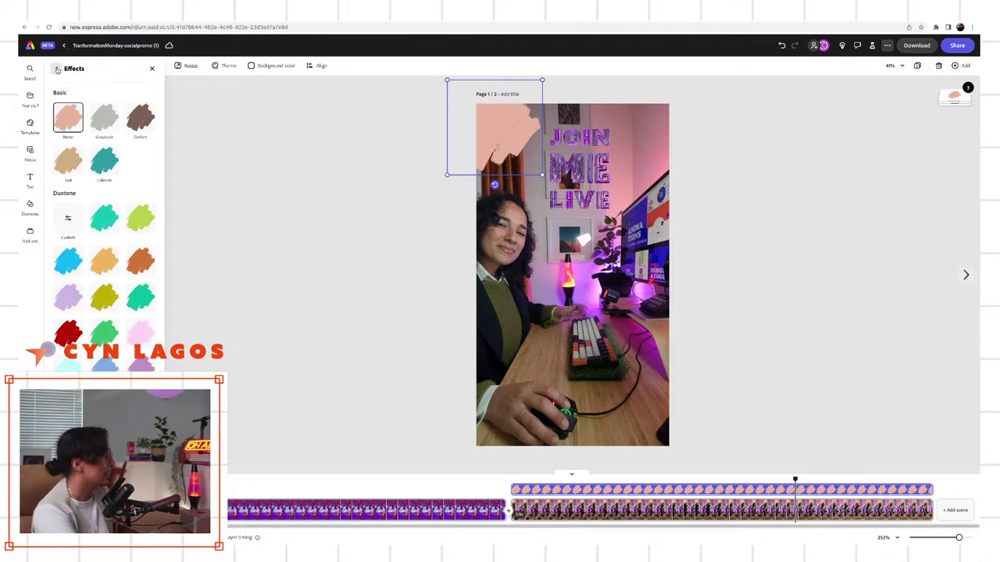
pyautogui.click(68, 221)
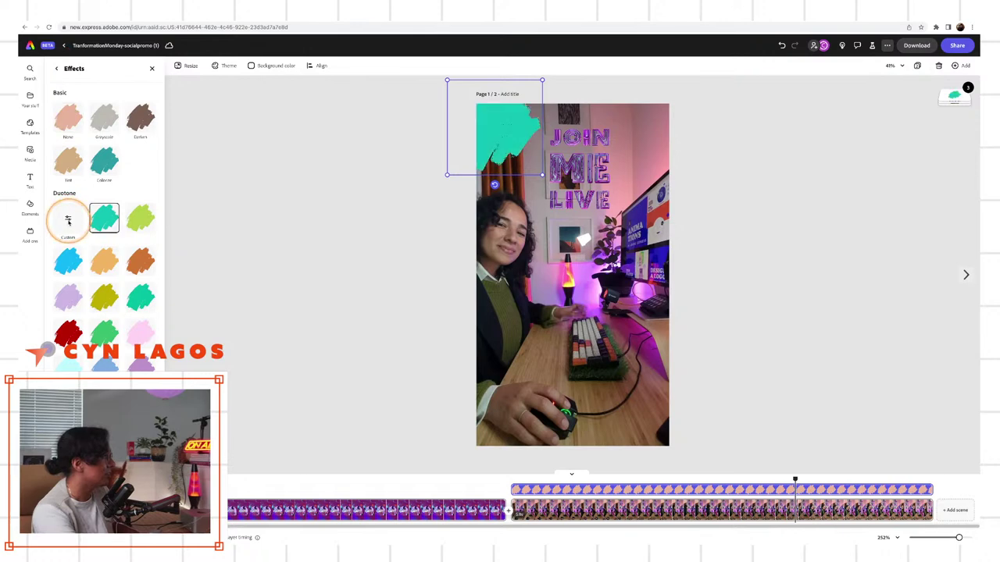
pyautogui.click(68, 221)
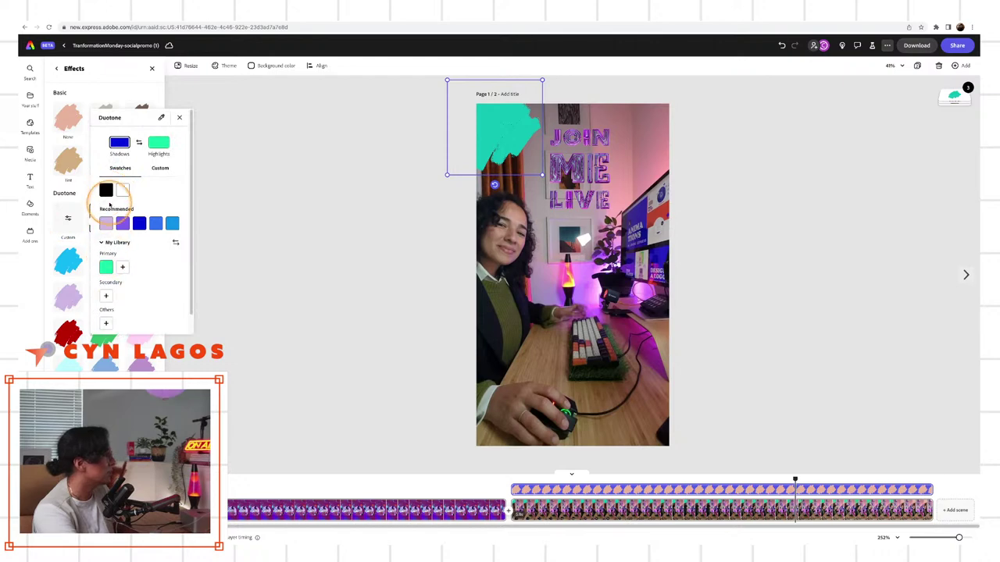
pyautogui.click(107, 193)
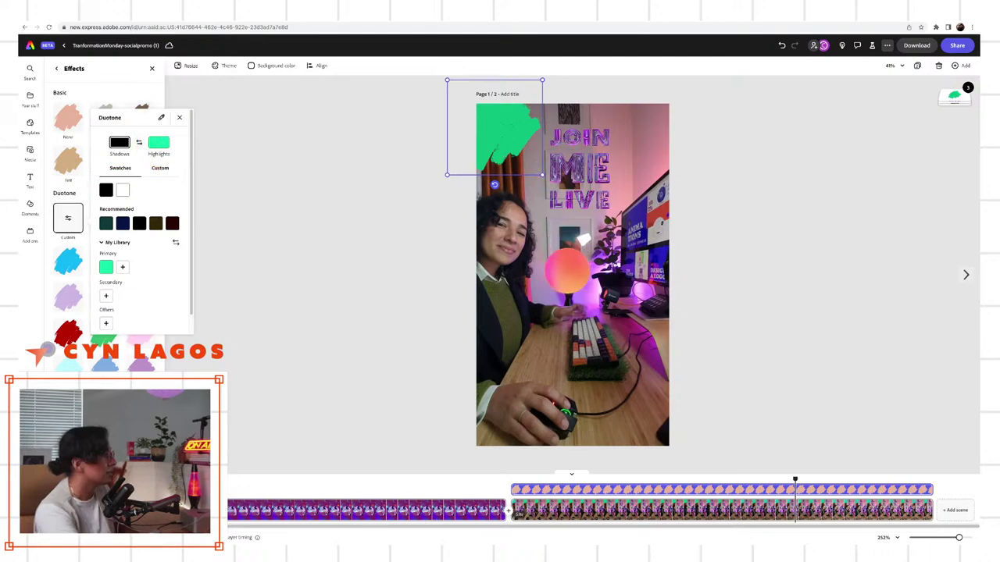
pyautogui.click(572, 264)
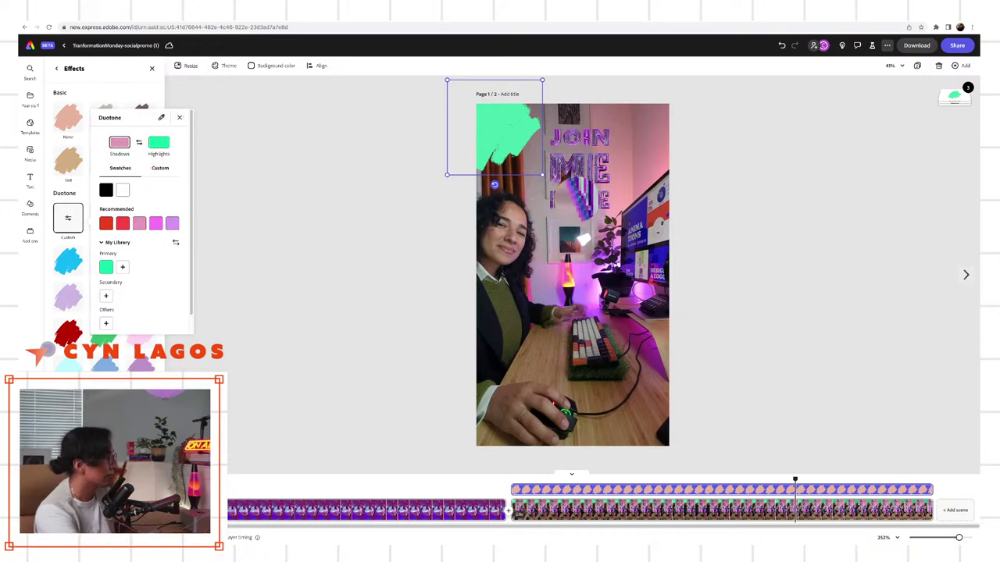
pyautogui.click(578, 201)
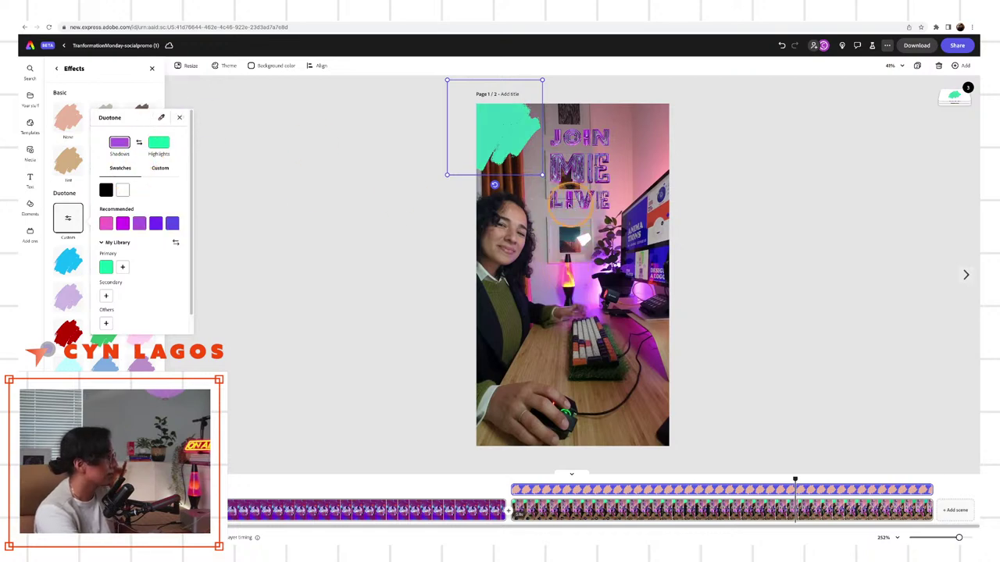
pyautogui.click(161, 117)
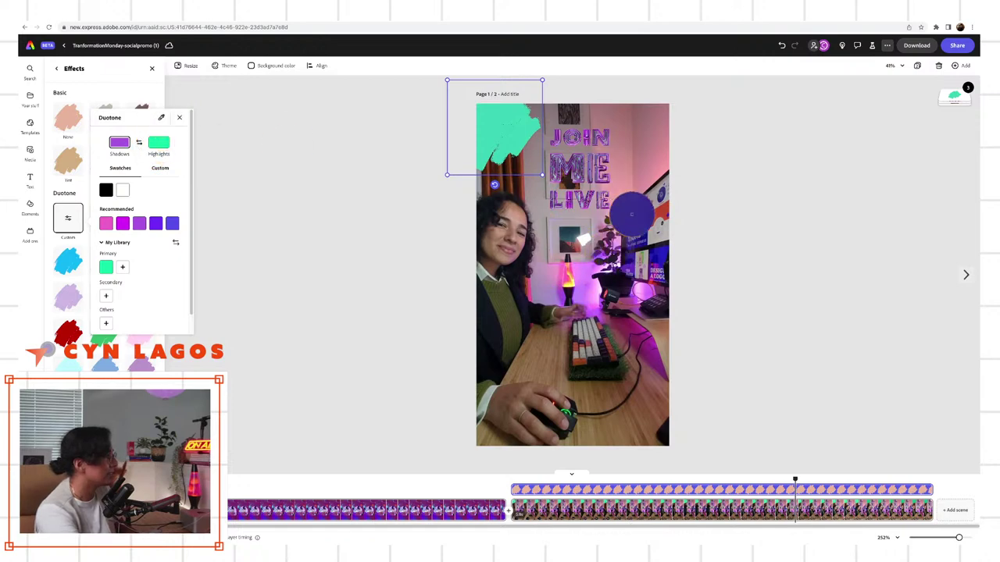
pyautogui.click(634, 217)
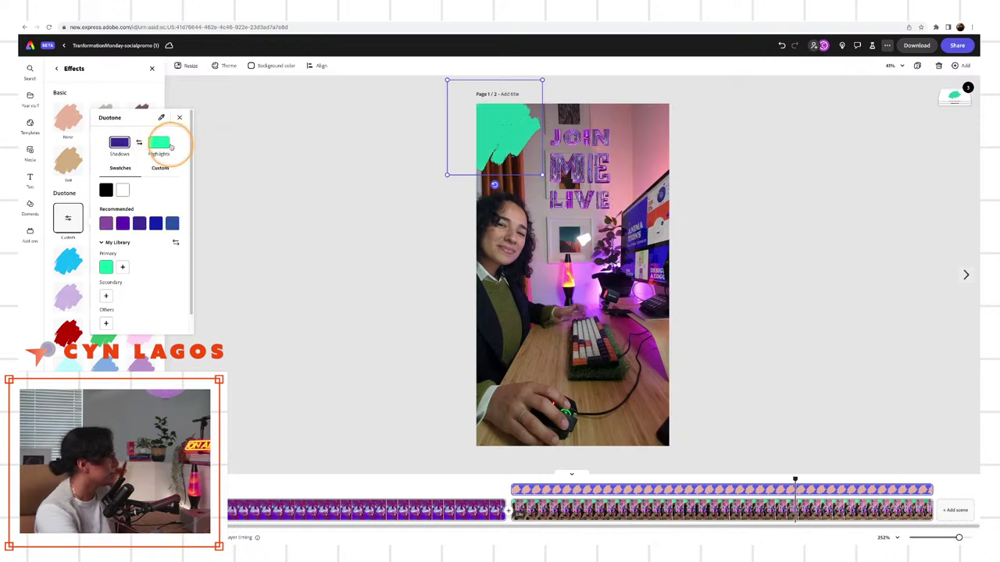
pyautogui.click(159, 144)
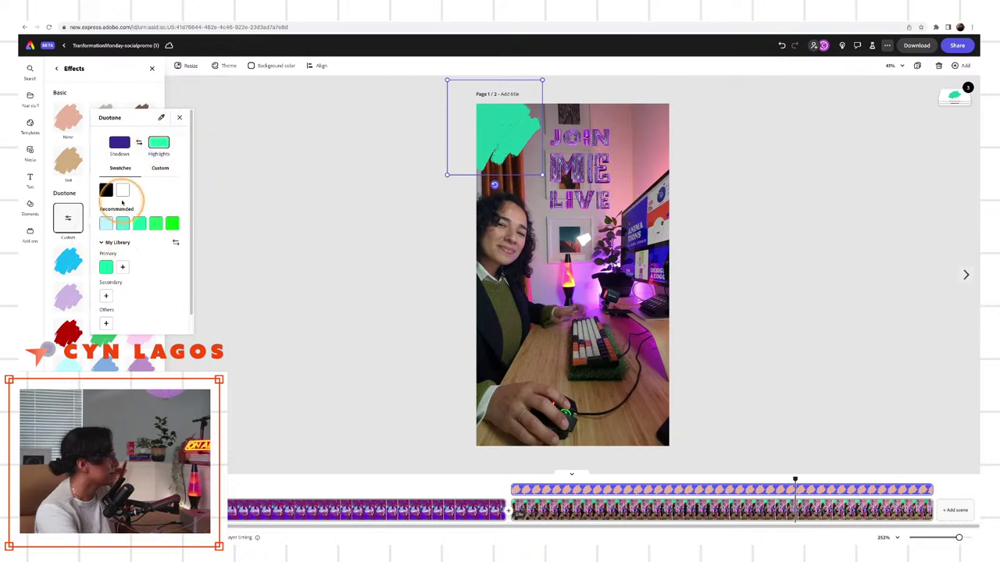
pyautogui.click(107, 225)
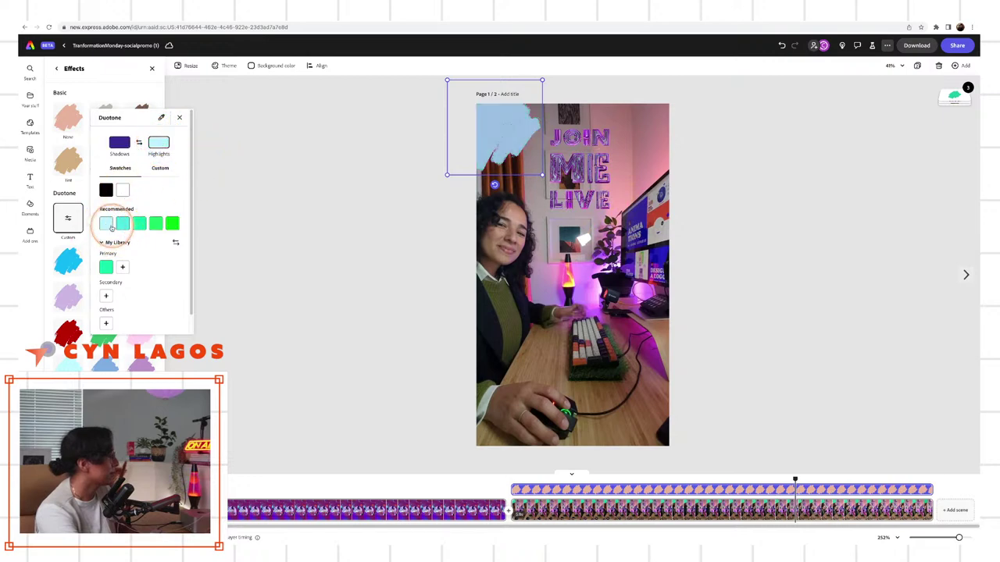
pyautogui.click(538, 170)
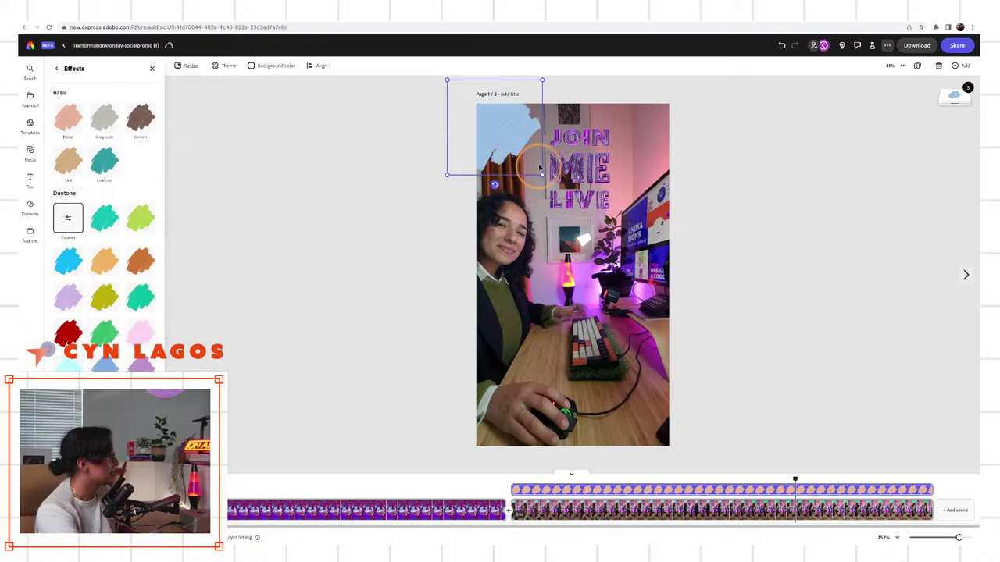
pyautogui.moveTo(512, 135)
pyautogui.mouseDown()
pyautogui.moveTo(507, 127)
pyautogui.moveTo(558, 214)
pyautogui.moveTo(576, 223)
pyautogui.moveTo(653, 426)
pyautogui.mouseUp()
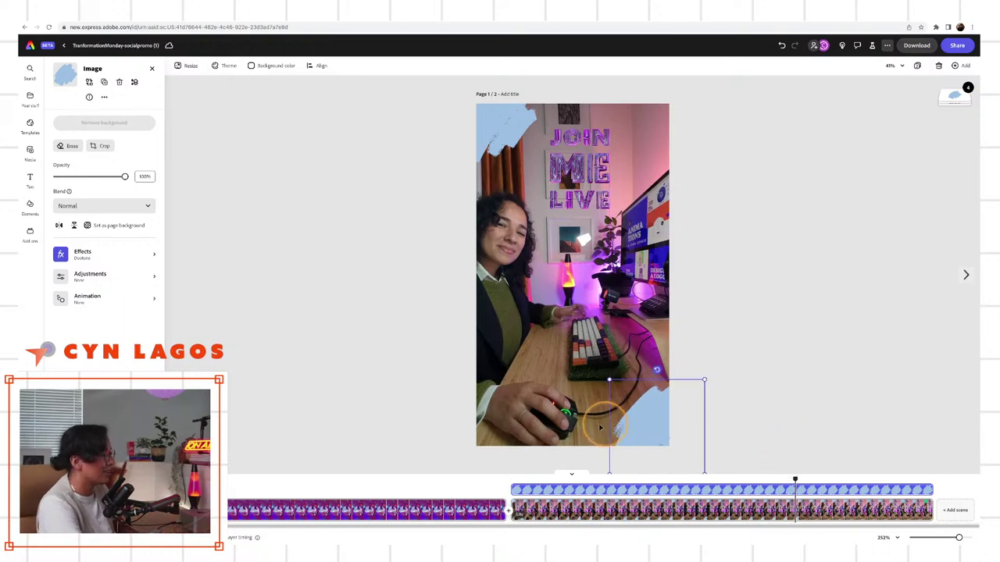
# Check the two blue brush strokes, then open animation options for the top-left stroke.
pyautogui.click(502, 137)
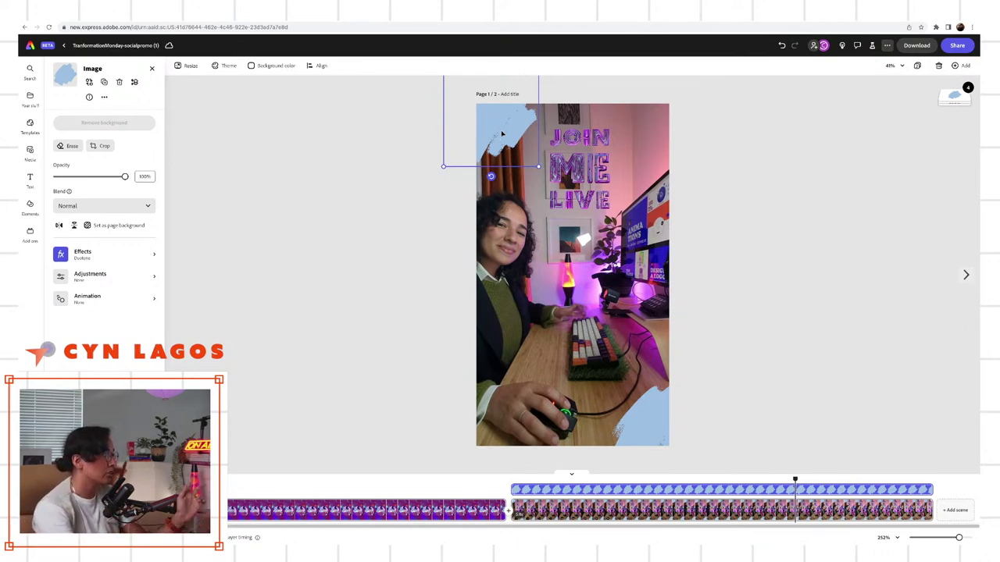
pyautogui.click(592, 160)
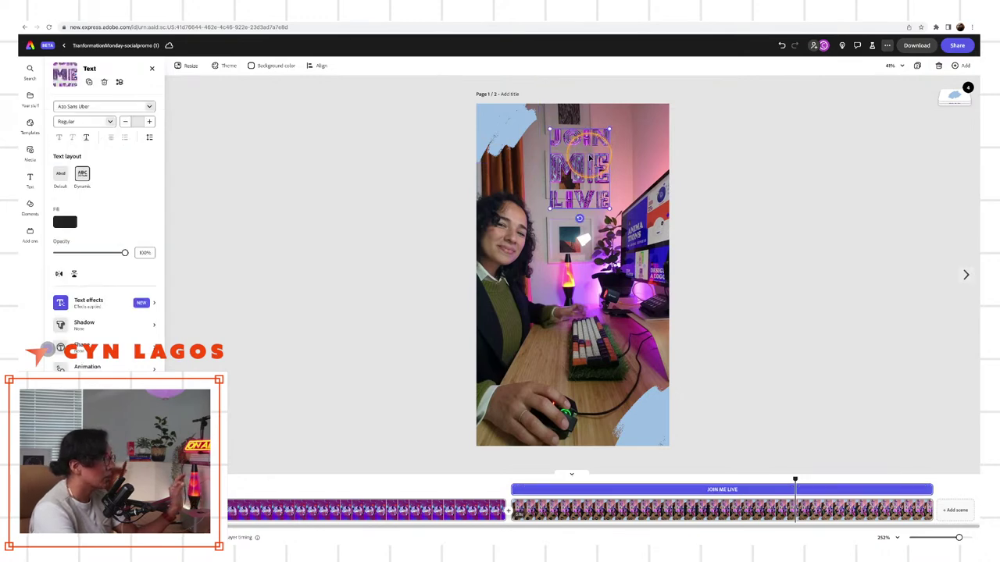
pyautogui.click(648, 405)
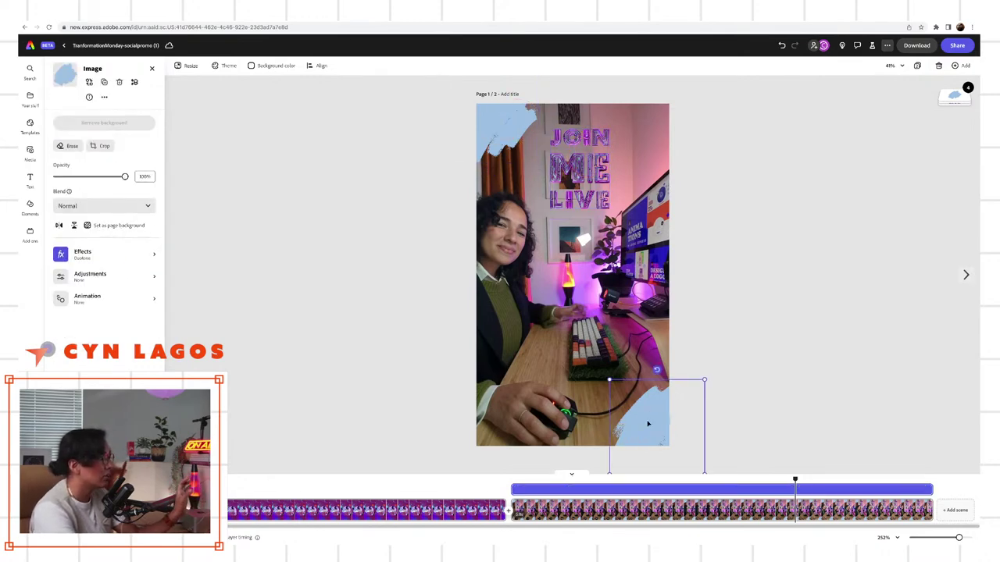
pyautogui.click(527, 129)
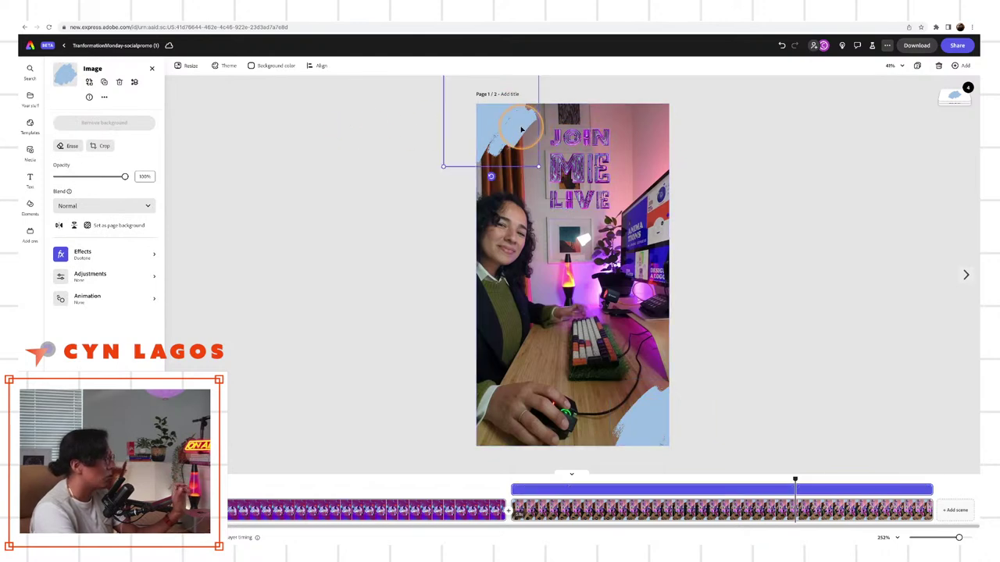
pyautogui.click(83, 297)
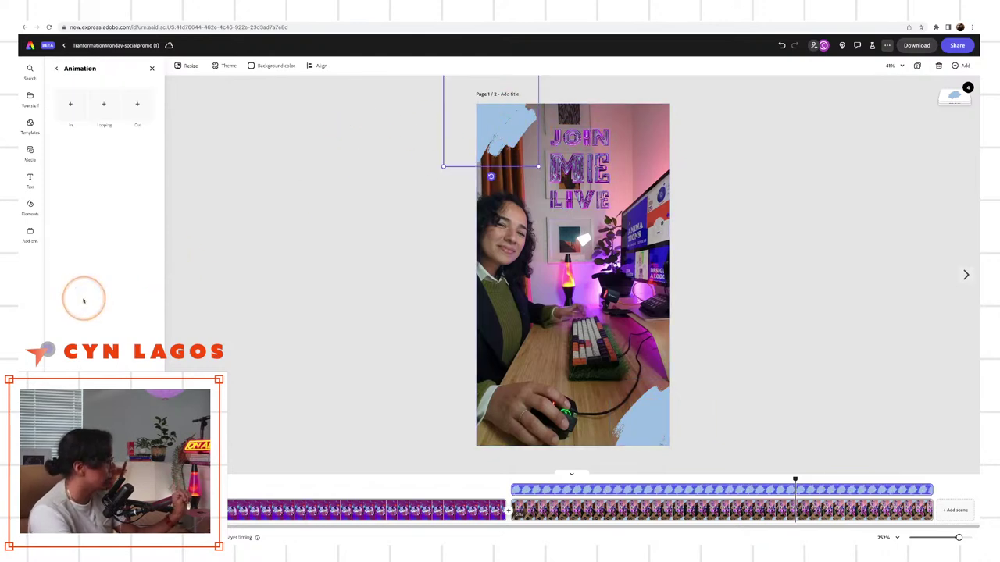
# Give the top-left brush stroke a Bungee entrance animation lasting 1.5 seconds.
pyautogui.click(75, 109)
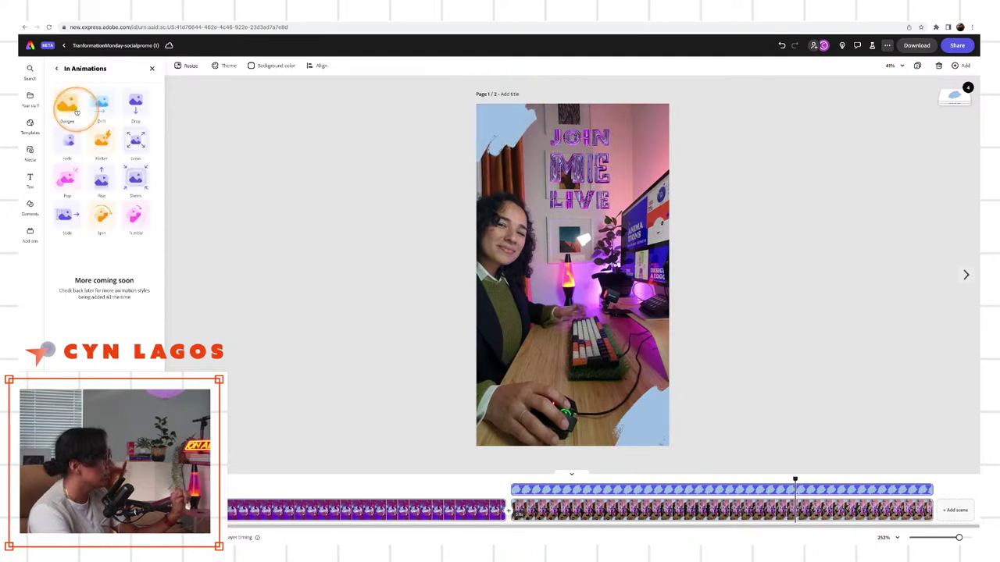
pyautogui.click(71, 106)
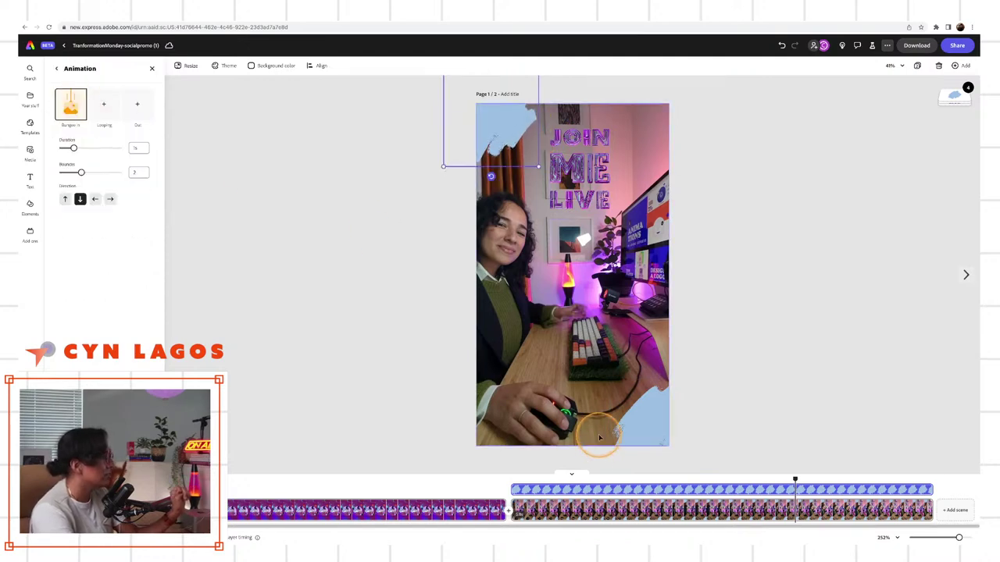
pyautogui.moveTo(73, 149); pyautogui.dragTo(80, 150)
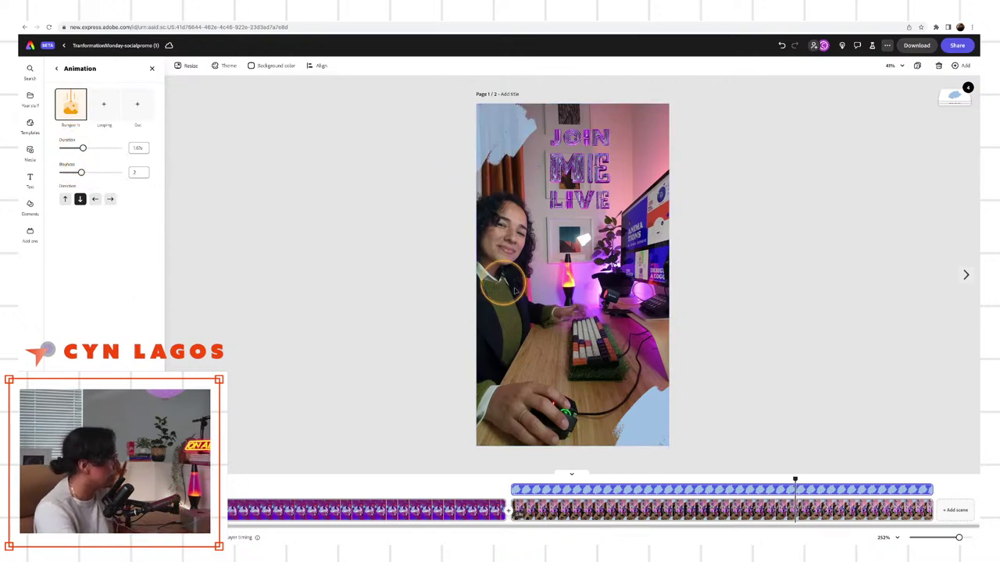
pyautogui.click(80, 199)
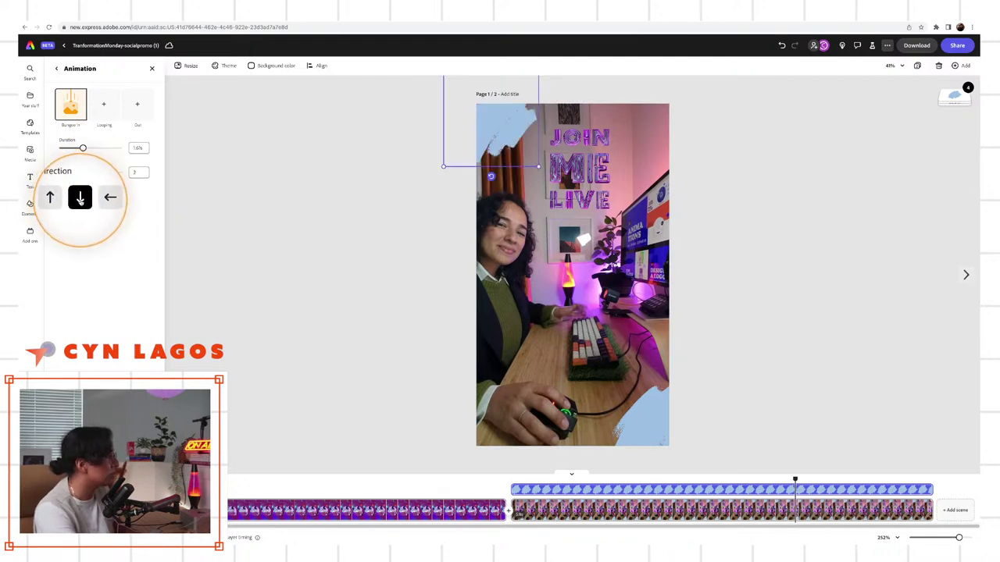
# Give the bottom-right stroke an upward Bungee entrance of 1.25 seconds, then preview playback.
pyautogui.click(655, 422)
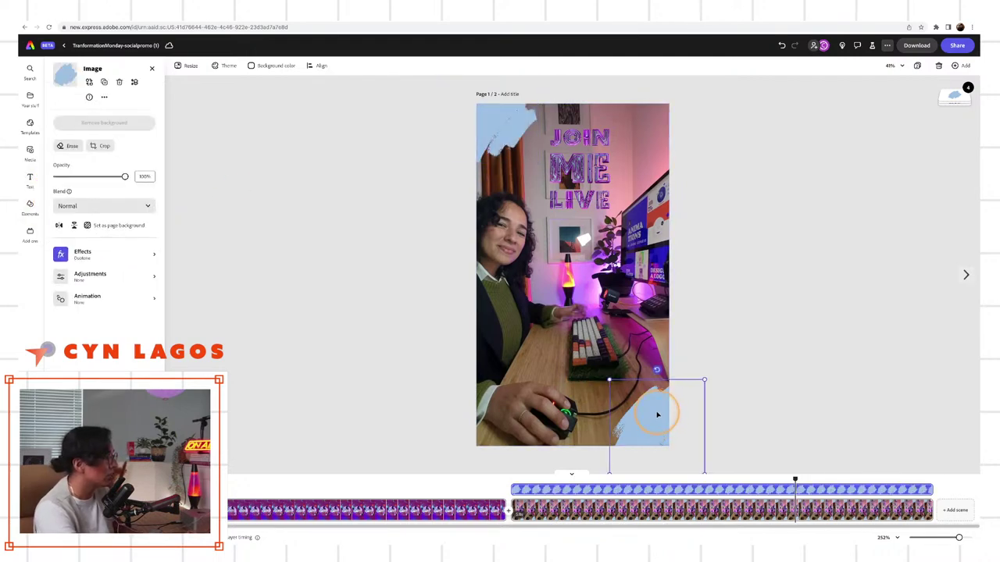
pyautogui.click(92, 311)
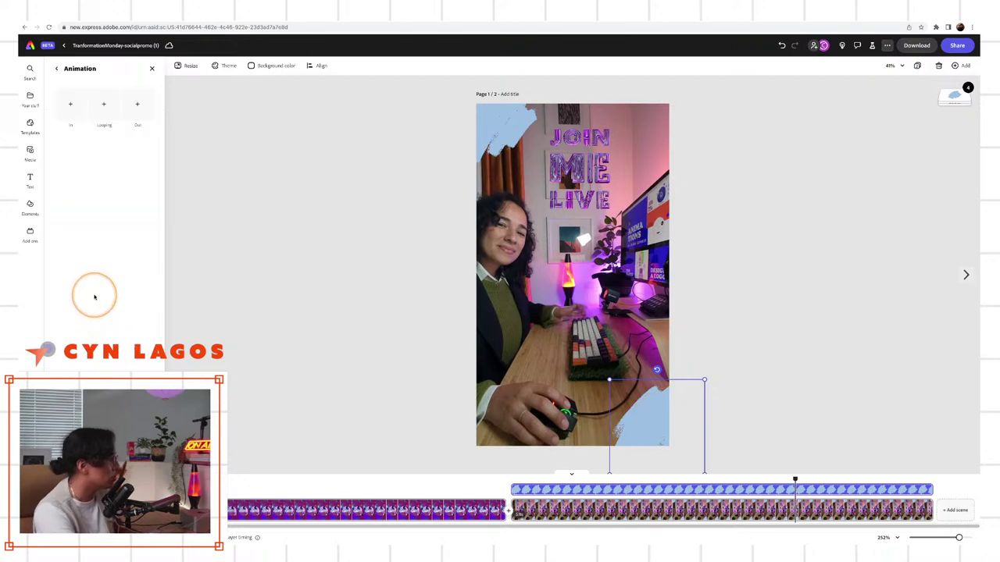
pyautogui.click(71, 107)
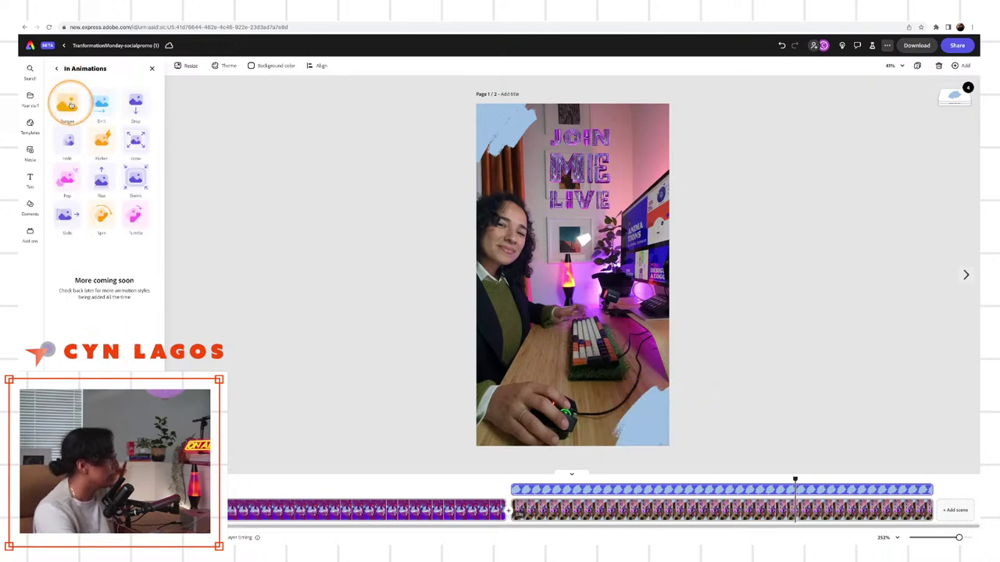
pyautogui.click(69, 109)
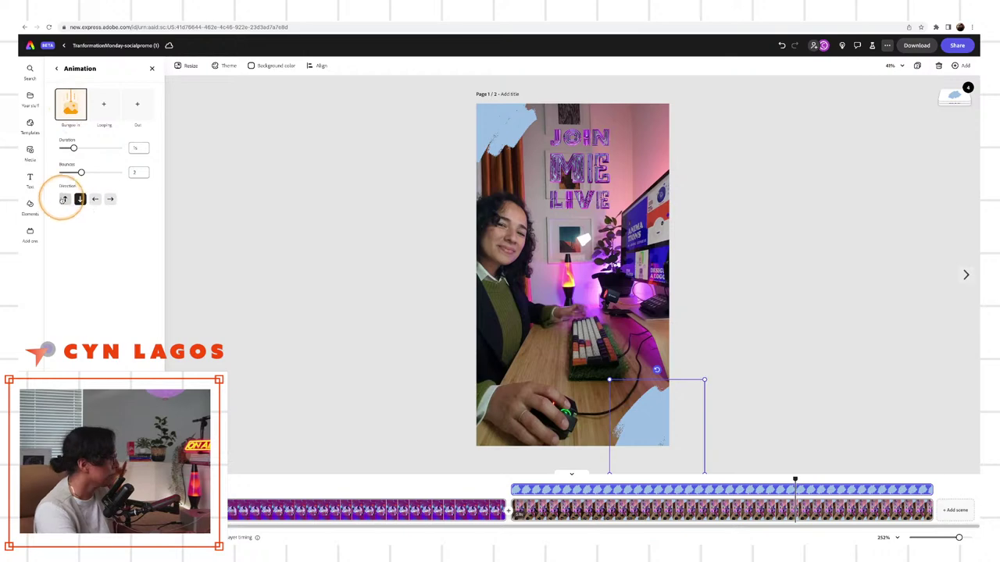
pyautogui.click(65, 200)
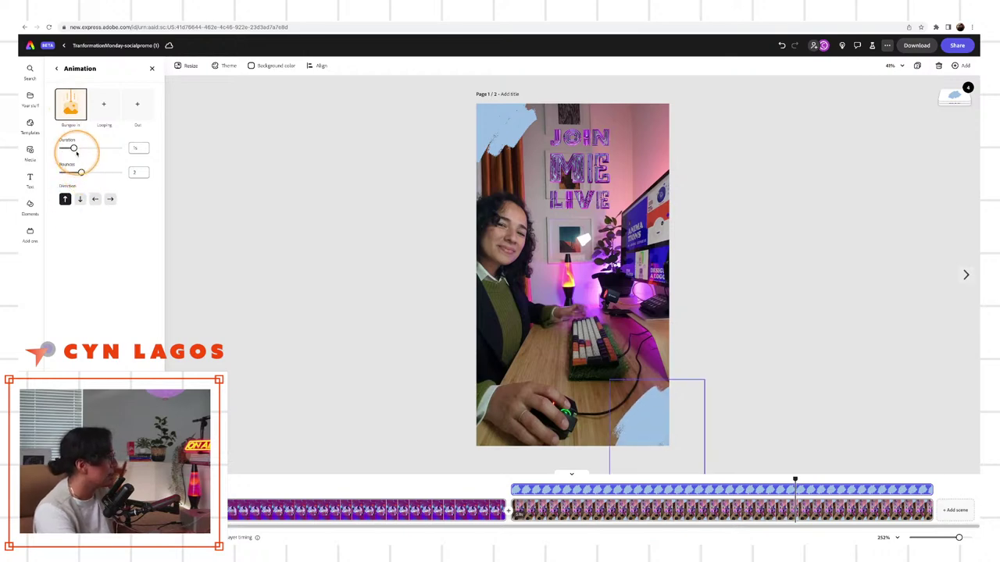
pyautogui.moveTo(73, 147); pyautogui.dragTo(78, 148)
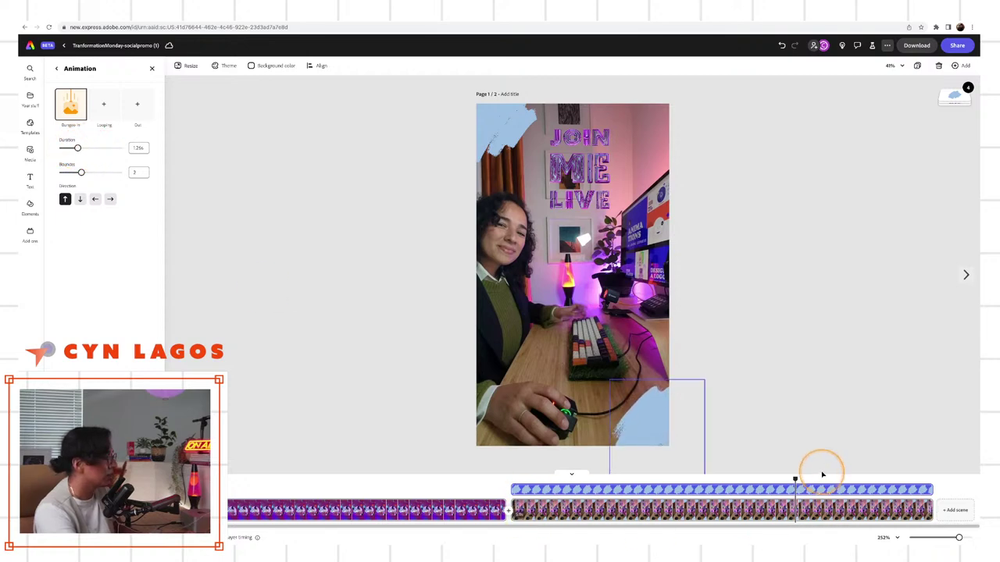
pyautogui.moveTo(796, 478); pyautogui.dragTo(344, 480)
pyautogui.press('space')
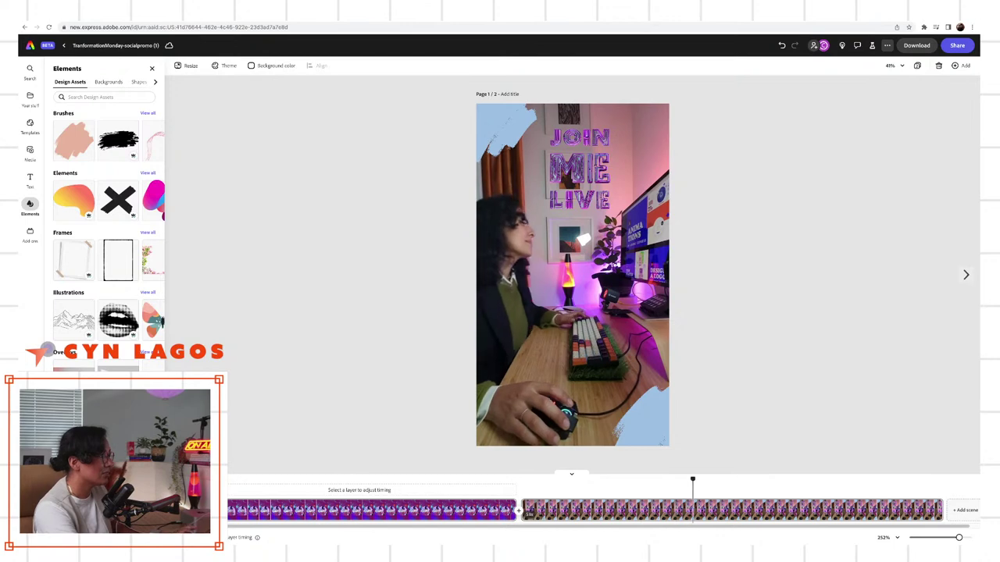
# Pause the preview, select the JOIN ME LIVE text and open its animation settings.
pyautogui.click(850, 404)
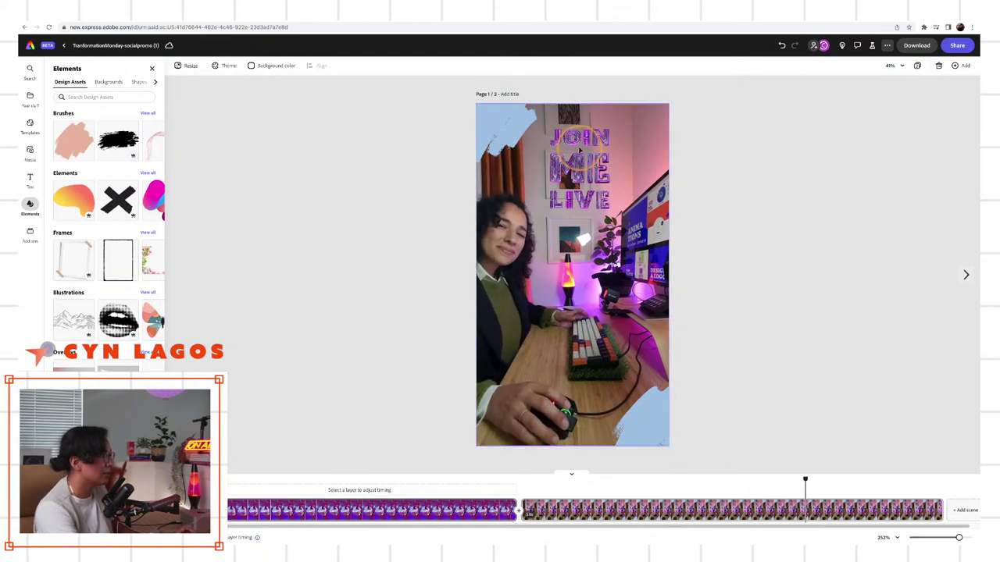
pyautogui.click(579, 168)
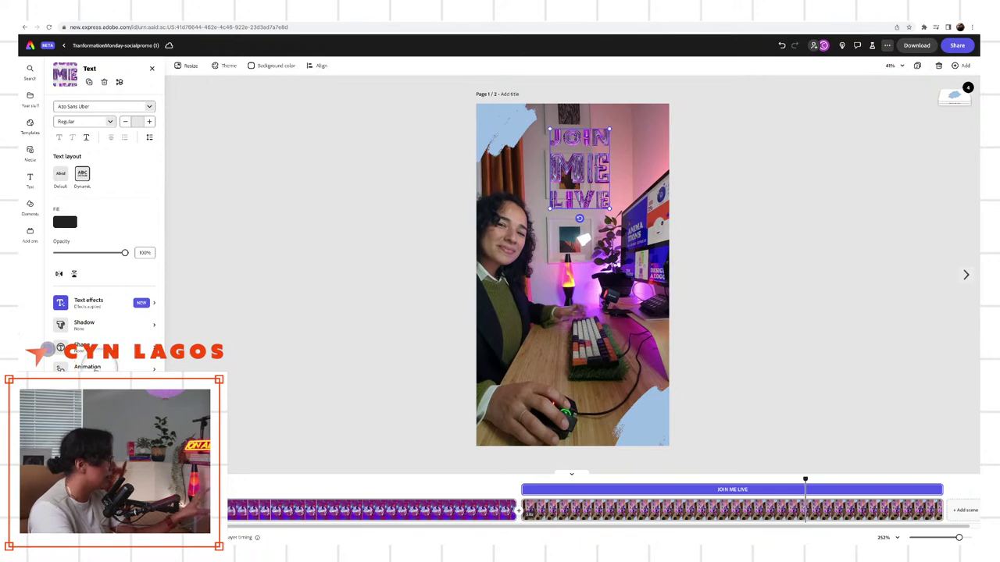
pyautogui.click(85, 366)
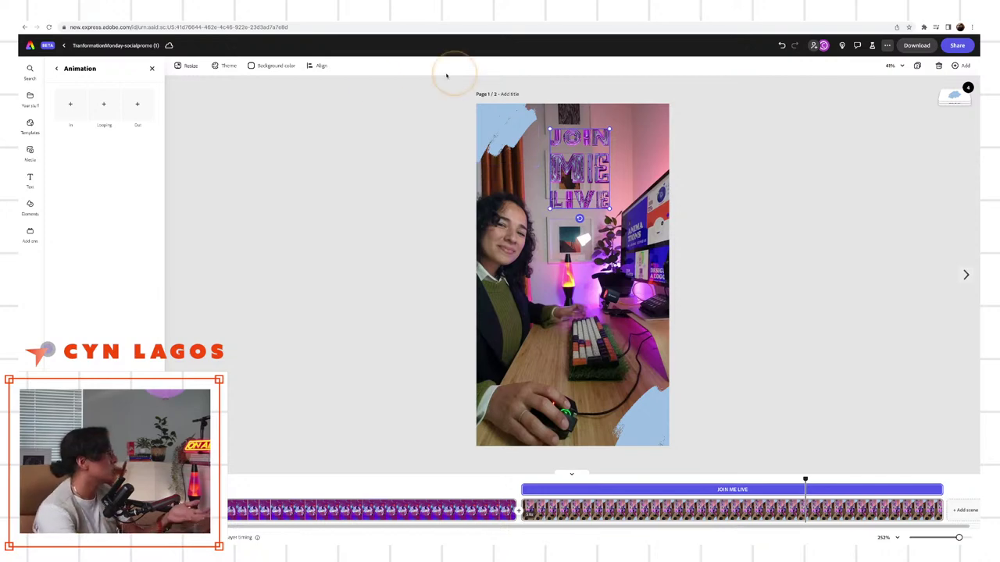
# Try the Pulse loop and other looping presets on the JOIN ME LIVE text.
pyautogui.click(106, 104)
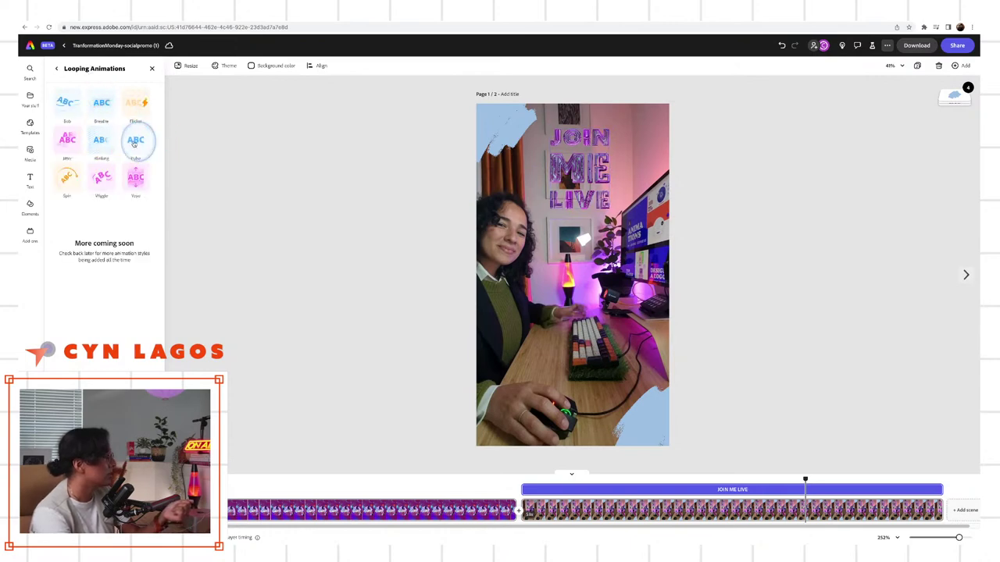
pyautogui.click(135, 139)
pyautogui.click(56, 68)
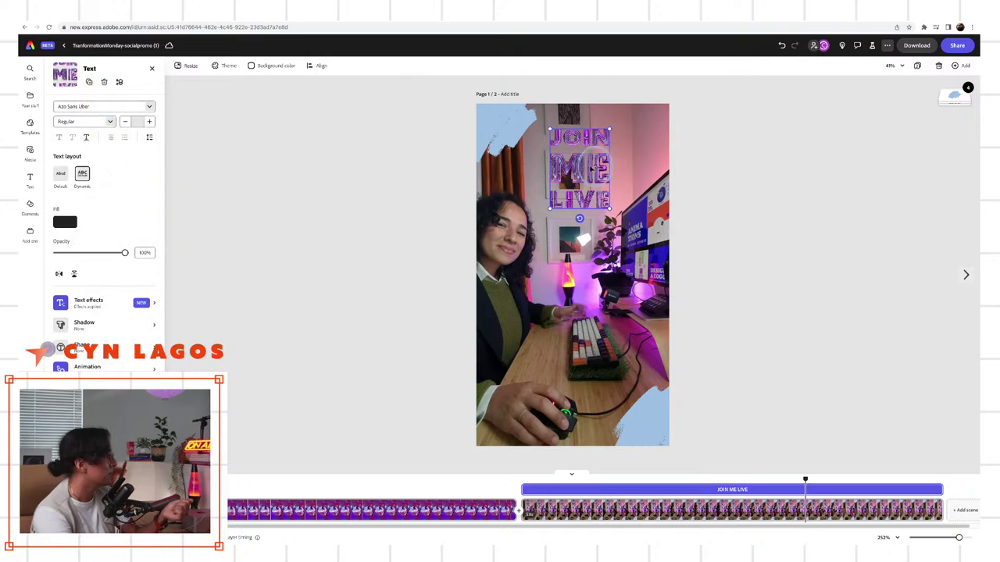
pyautogui.click(125, 365)
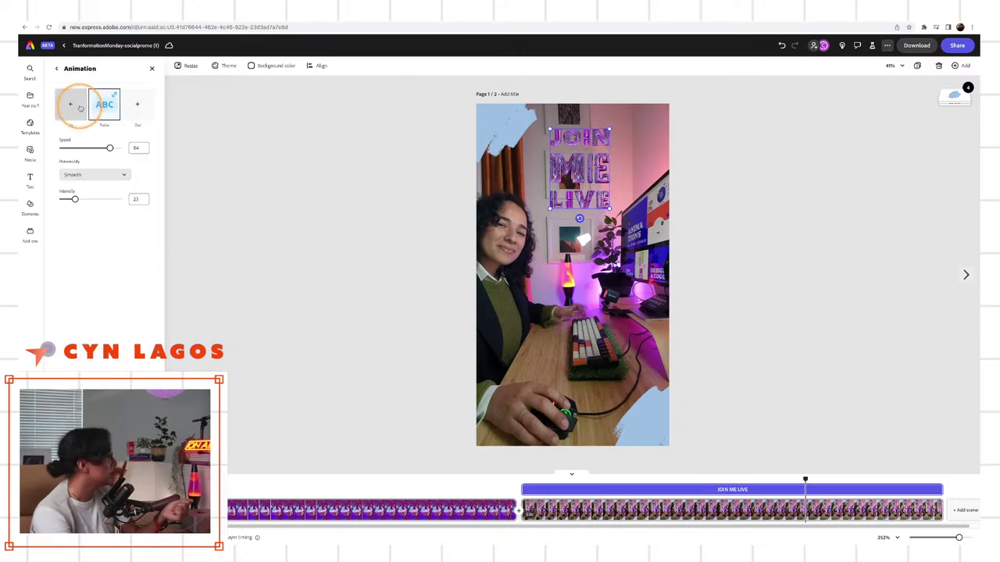
pyautogui.click(104, 107)
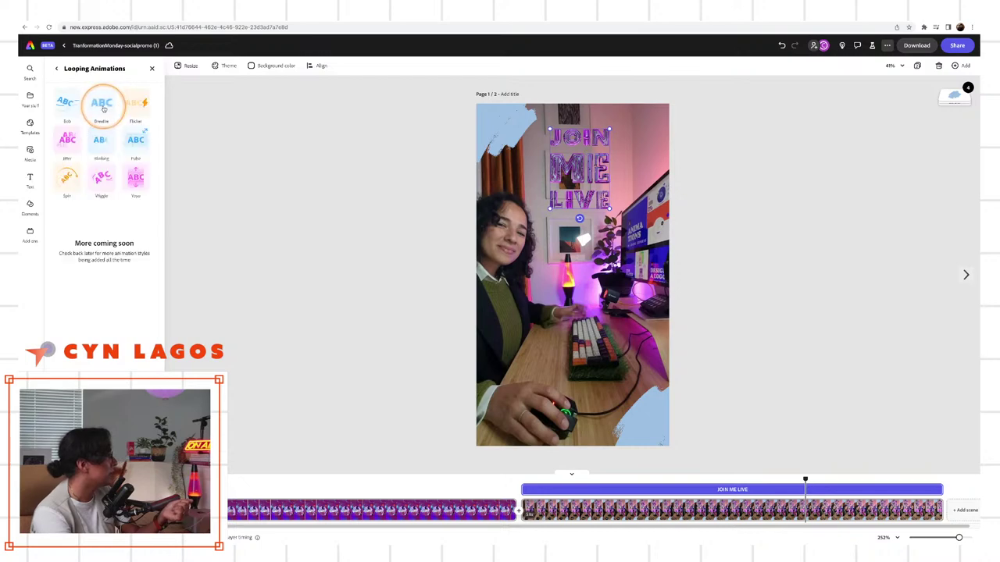
pyautogui.click(100, 179)
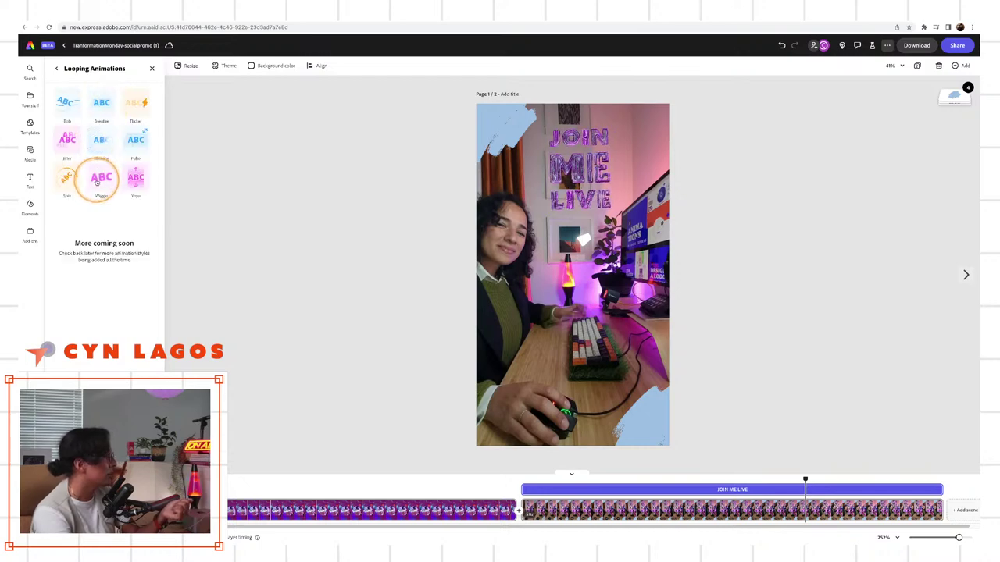
# After trying Spin and Jitter, apply the Yoyo loop at speed 48, then select the desk video.
pyautogui.click(67, 179)
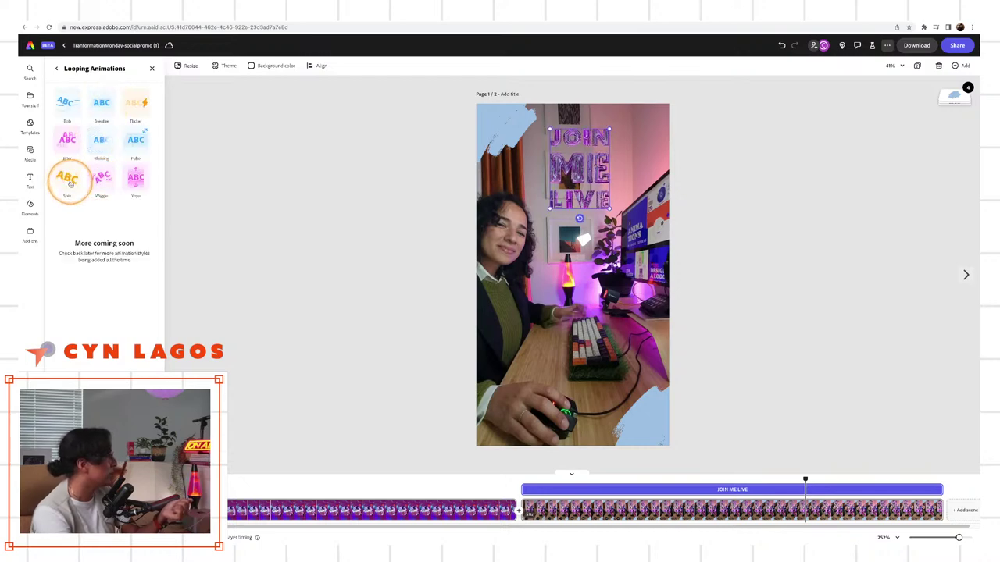
pyautogui.click(67, 139)
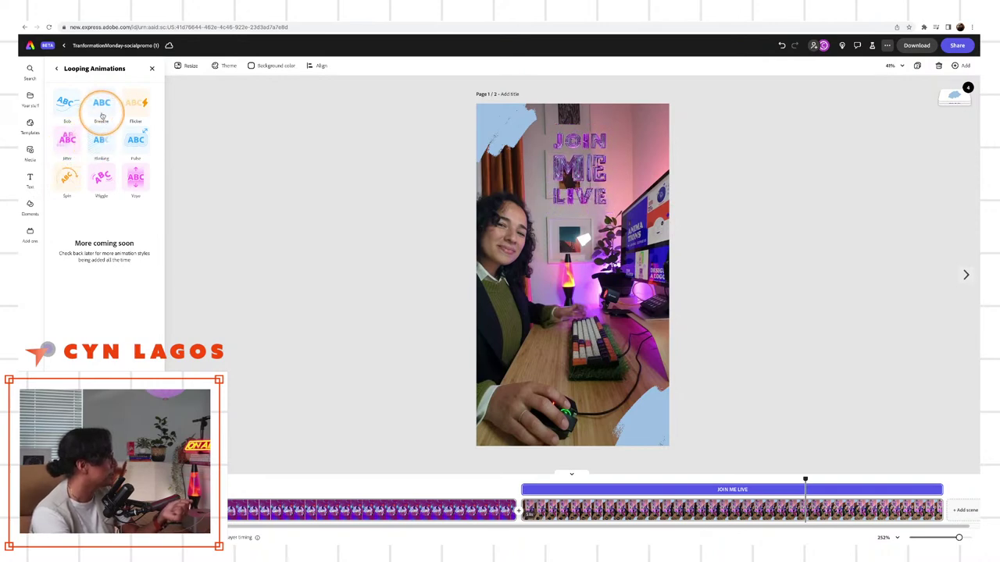
pyautogui.click(136, 182)
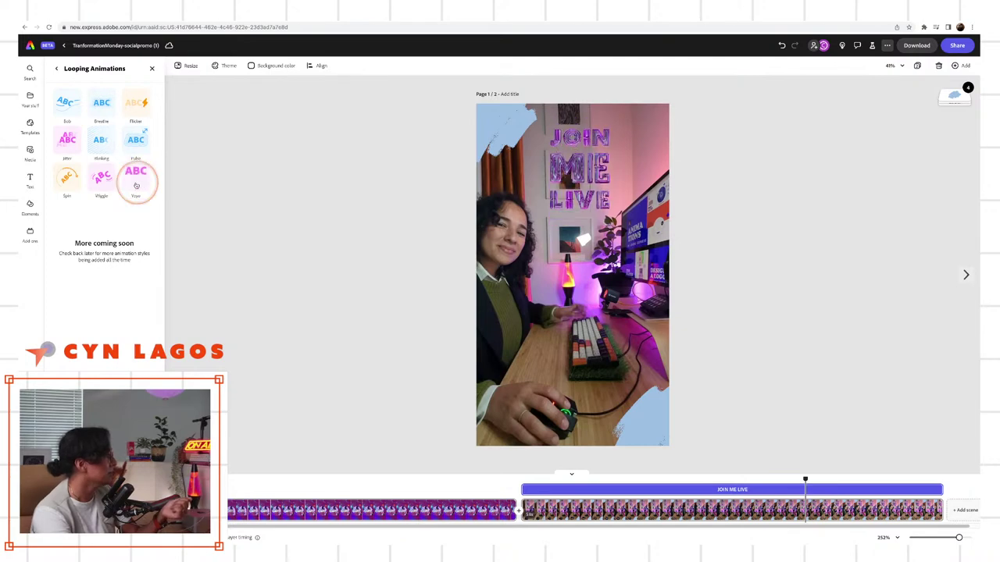
pyautogui.click(136, 186)
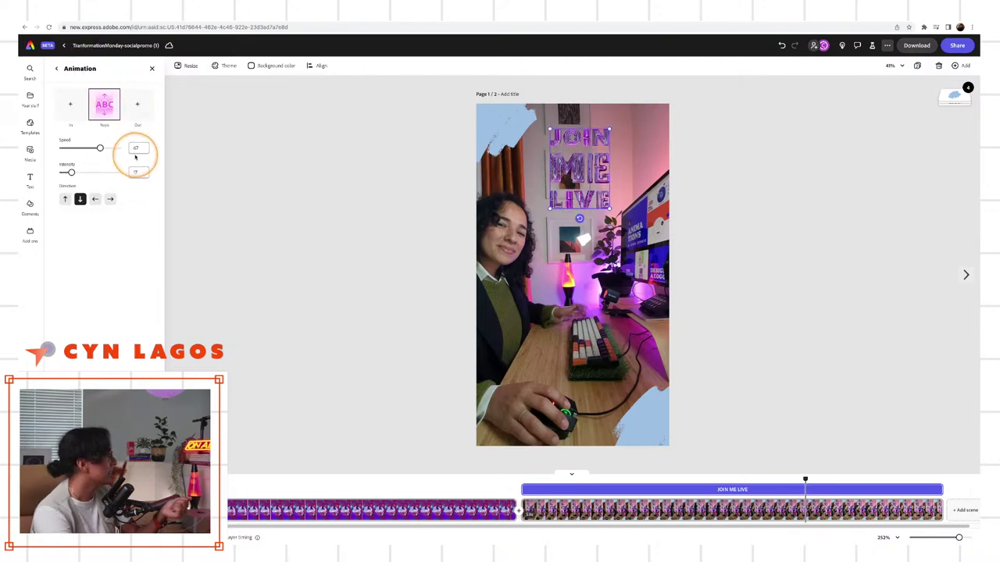
pyautogui.moveTo(91, 148); pyautogui.dragTo(89, 149)
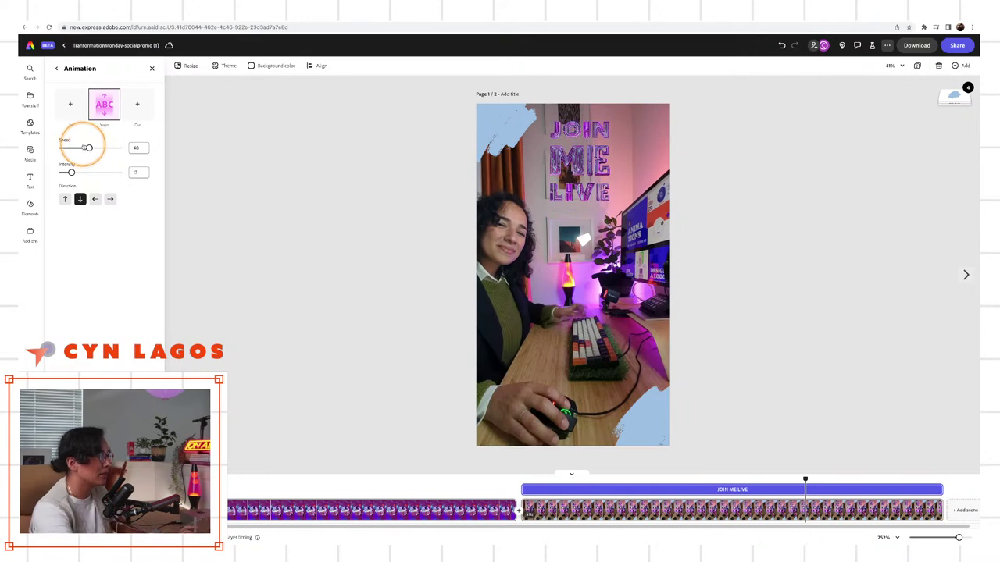
pyautogui.click(600, 317)
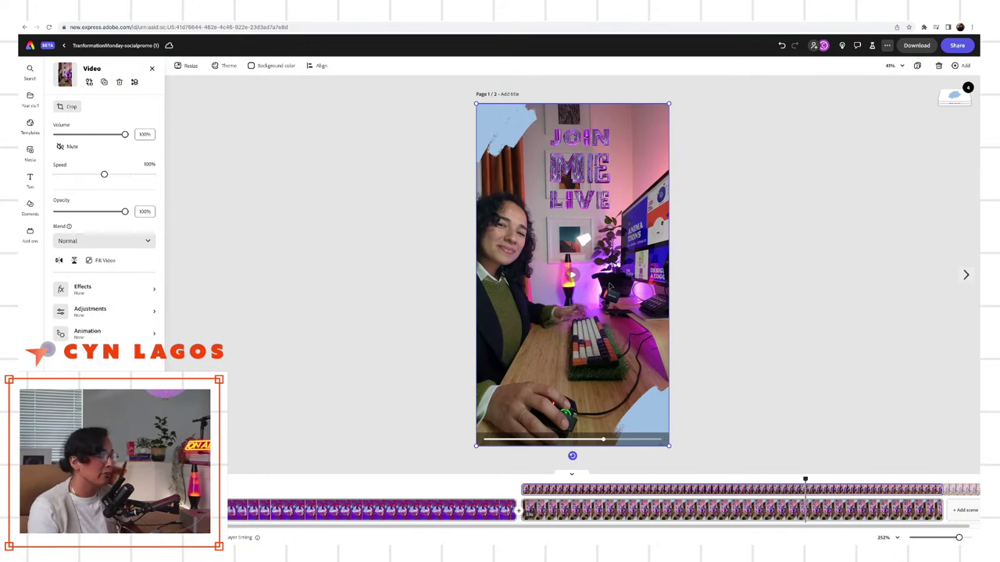
# Grade the desk video: Warmth 35, Brightness 5, Contrast 31, with lower Highlights and Shadows.
pyautogui.click(92, 310)
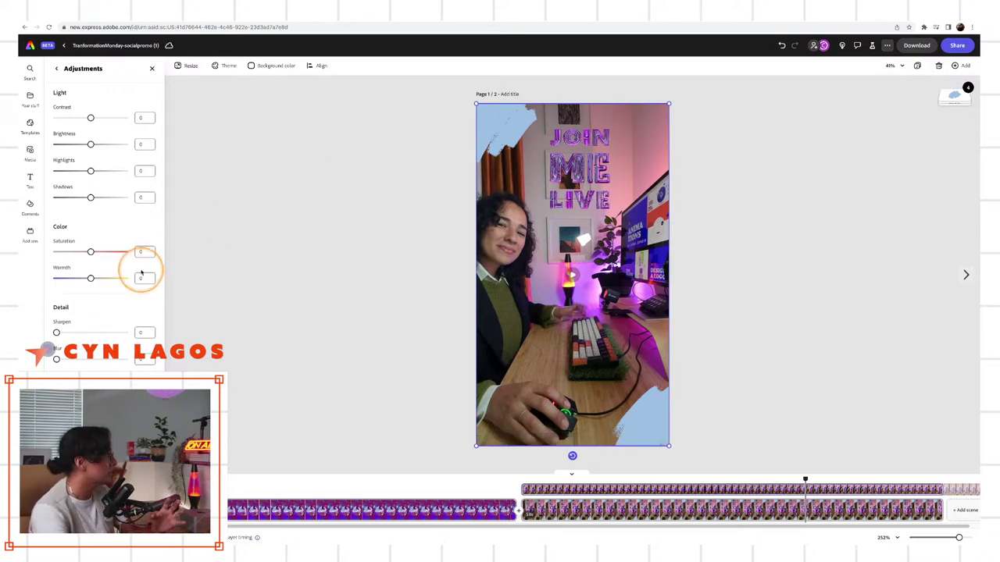
pyautogui.moveTo(91, 278); pyautogui.dragTo(92, 279)
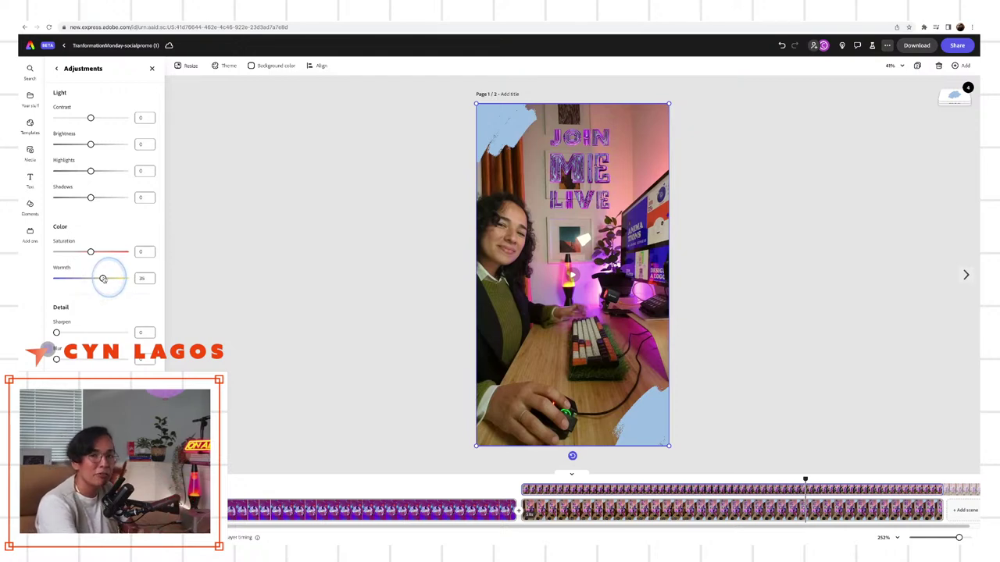
pyautogui.click(103, 279)
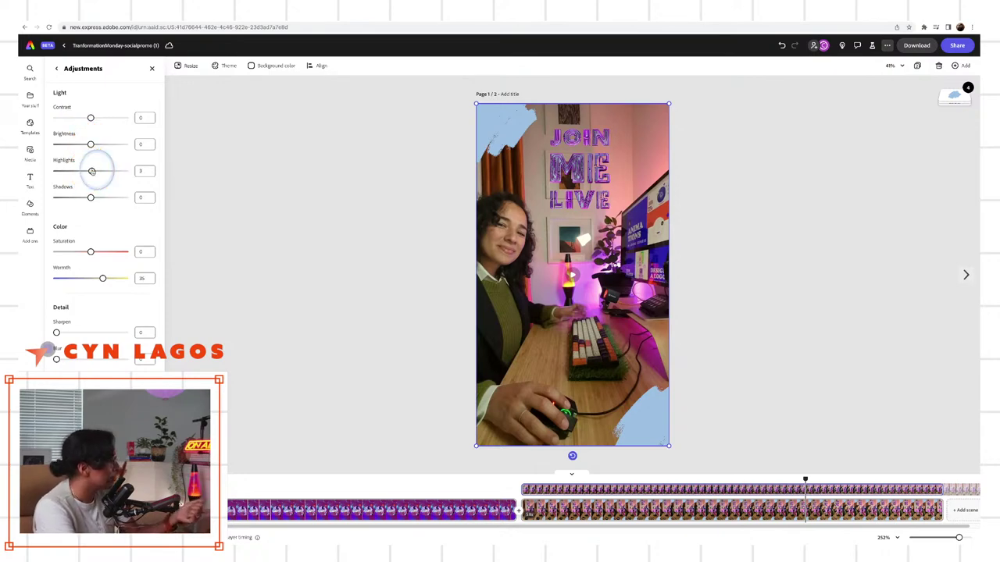
pyautogui.moveTo(91, 145); pyautogui.dragTo(92, 145)
pyautogui.moveTo(90, 198); pyautogui.dragTo(84, 199)
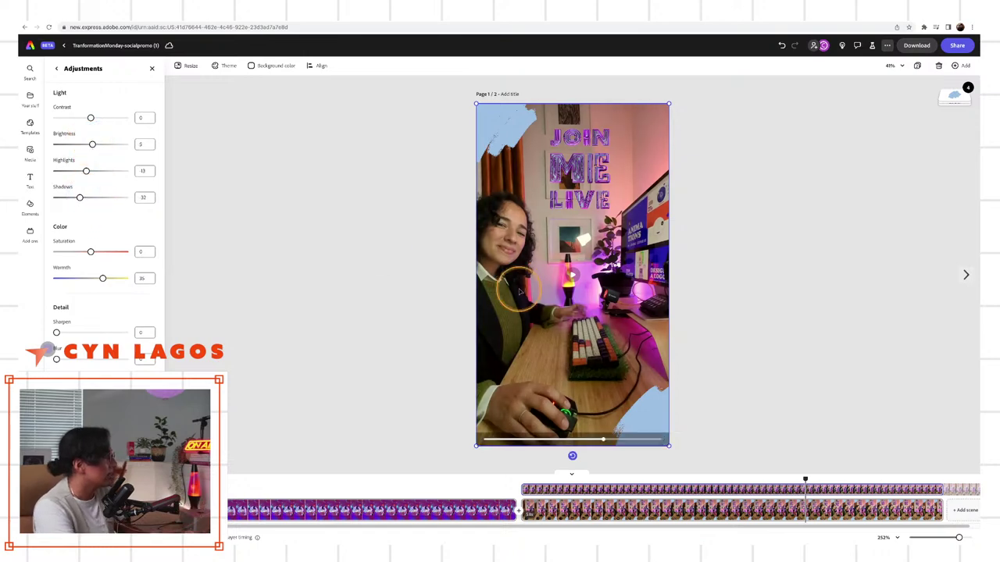
pyautogui.moveTo(90, 118)
pyautogui.mouseDown()
pyautogui.moveTo(118, 115)
pyautogui.moveTo(89, 118)
pyautogui.moveTo(98, 118)
pyautogui.mouseUp()
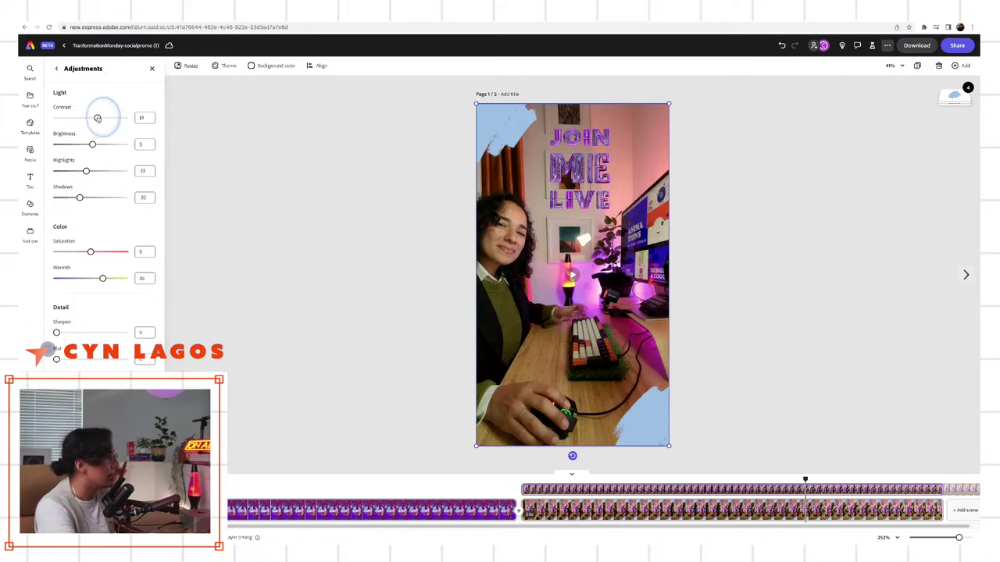
# Preview the colour-adjusted video by scrubbing between the Transformation Monday and desk scenes.
pyautogui.click(604, 441)
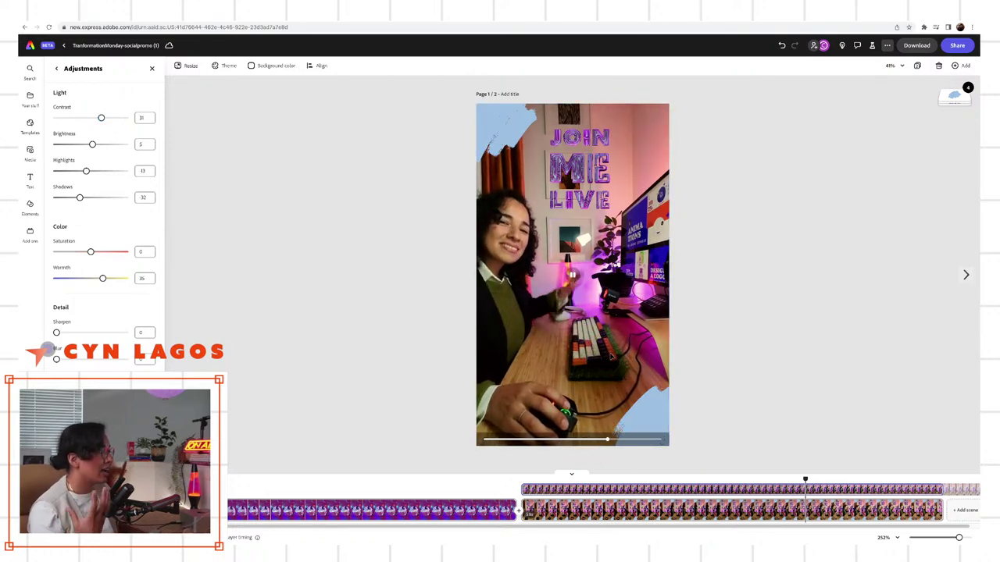
pyautogui.click(728, 401)
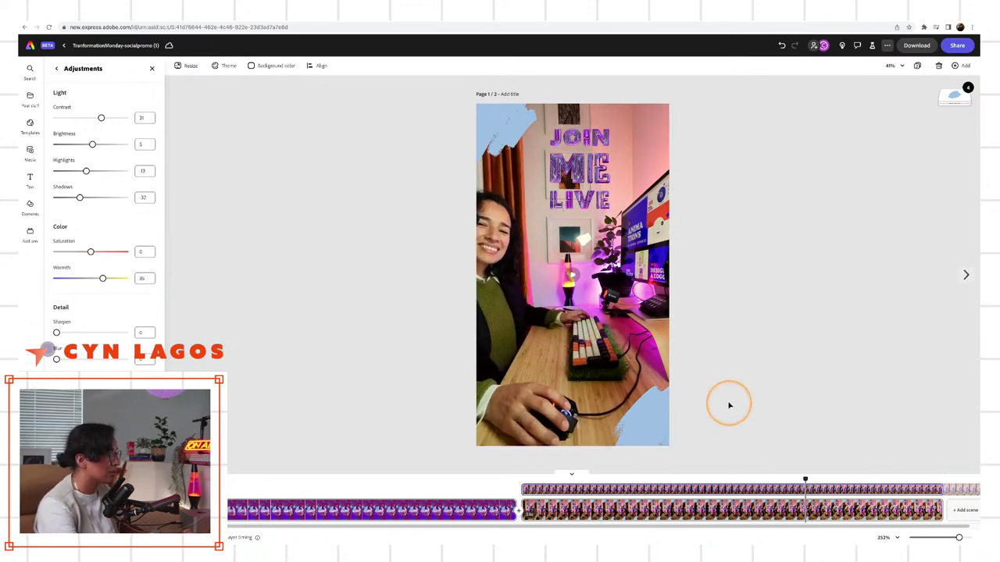
pyautogui.click(807, 478)
pyautogui.moveTo(806, 478); pyautogui.dragTo(450, 484)
pyautogui.click(578, 511)
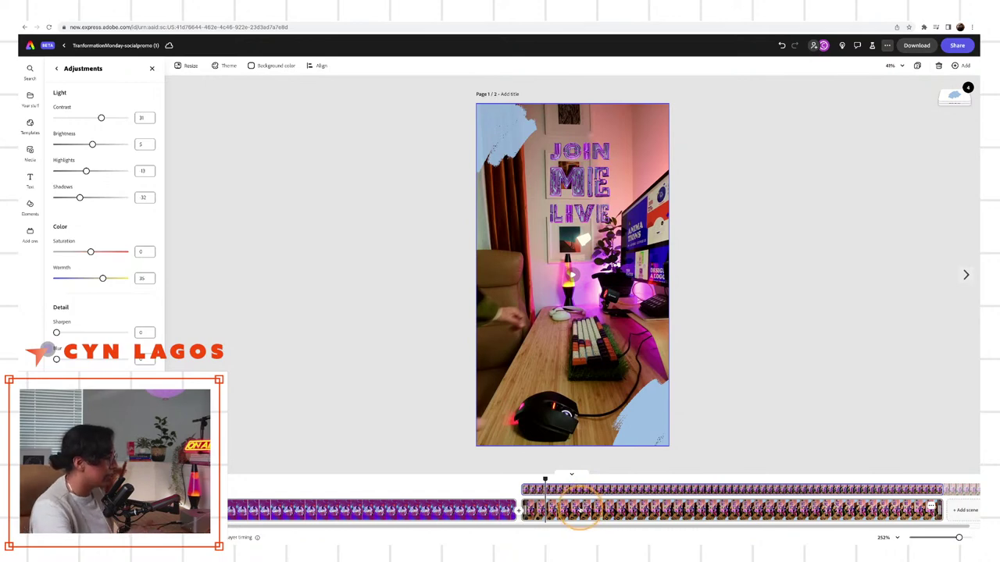
pyautogui.moveTo(546, 478); pyautogui.dragTo(502, 478)
# Move the desk scene ahead of the Transformation Monday scene and adjust their transition.
pyautogui.click(599, 437)
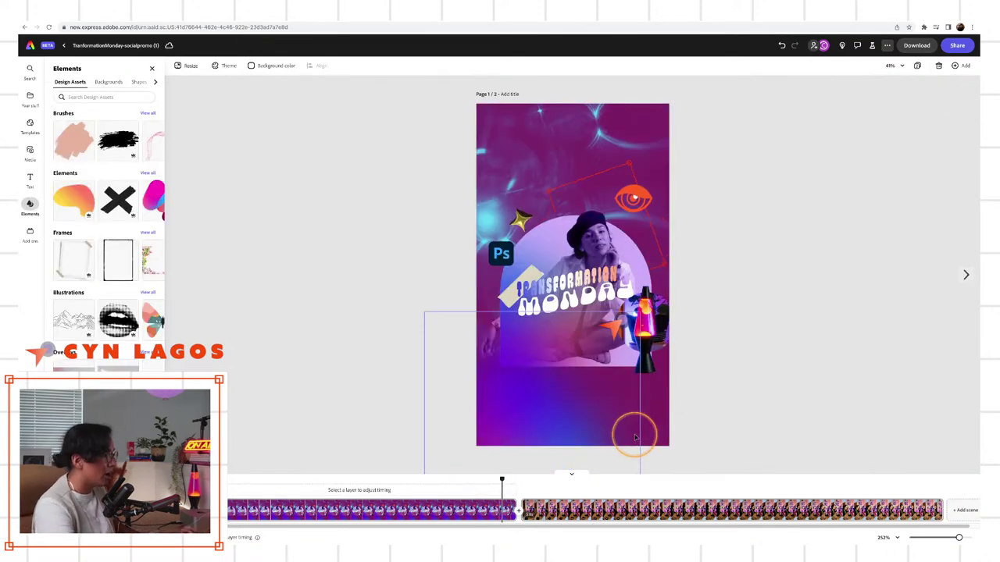
pyautogui.click(666, 498)
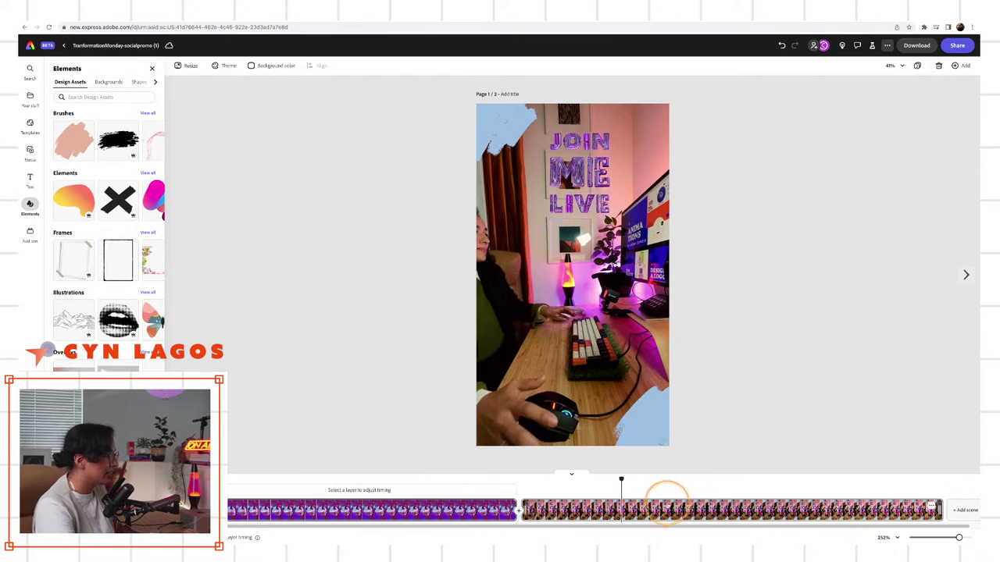
pyautogui.moveTo(659, 497); pyautogui.dragTo(517, 494)
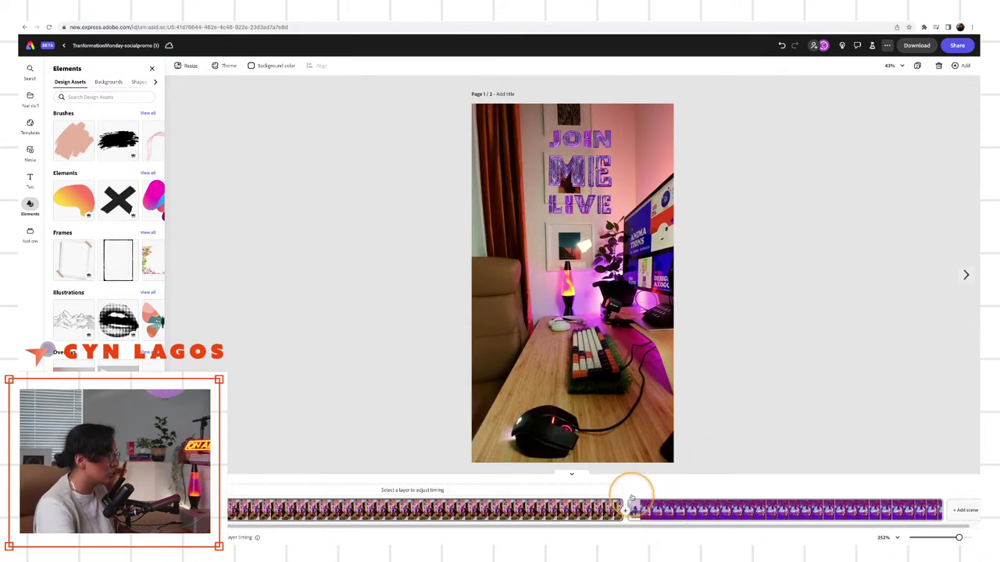
pyautogui.moveTo(628, 511)
pyautogui.mouseDown()
pyautogui.moveTo(590, 506)
pyautogui.moveTo(647, 512)
pyautogui.moveTo(632, 512)
pyautogui.mouseUp()
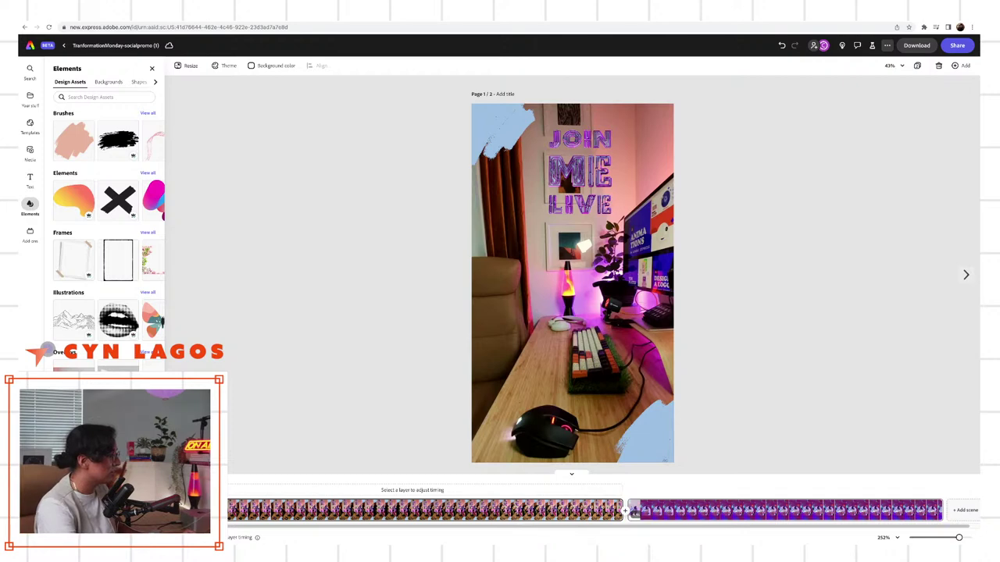
pyautogui.press('space')
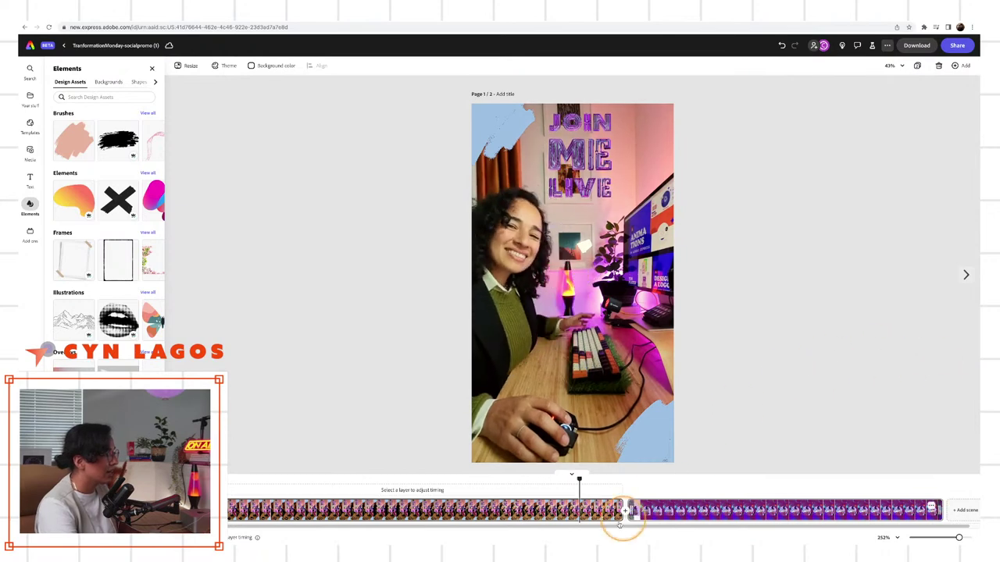
# Trim the end of the desk clip slightly and replay the reordered video.
pyautogui.moveTo(617, 509); pyautogui.dragTo(580, 511)
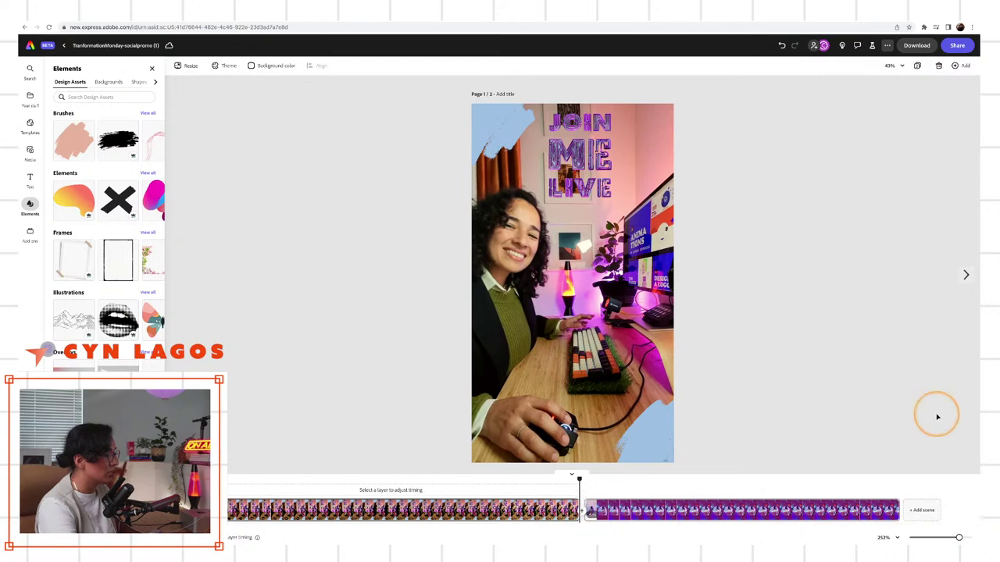
pyautogui.press('space')
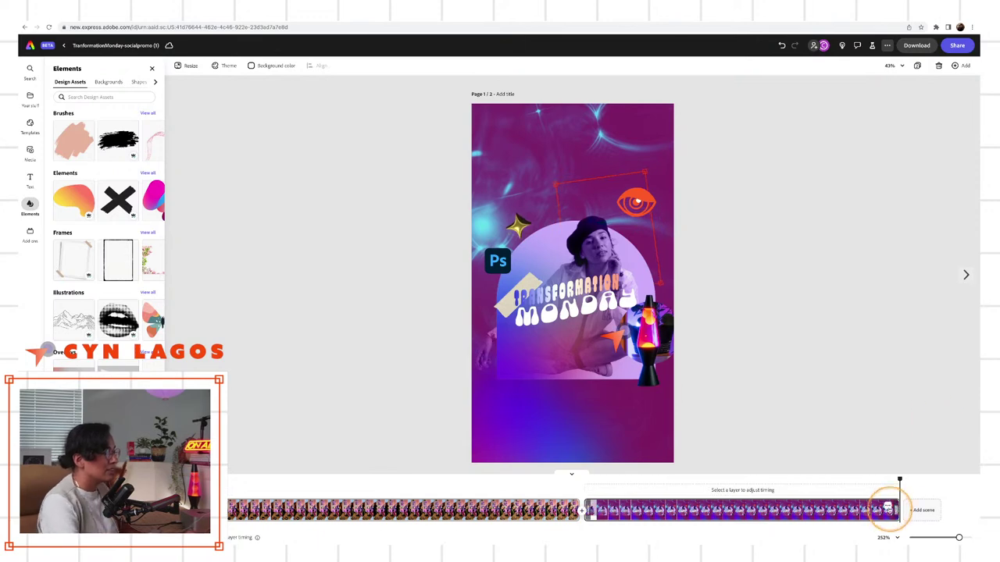
pyautogui.moveTo(899, 481); pyautogui.dragTo(547, 483)
# Play the two-scene video from the start to review it.
pyautogui.click(714, 411)
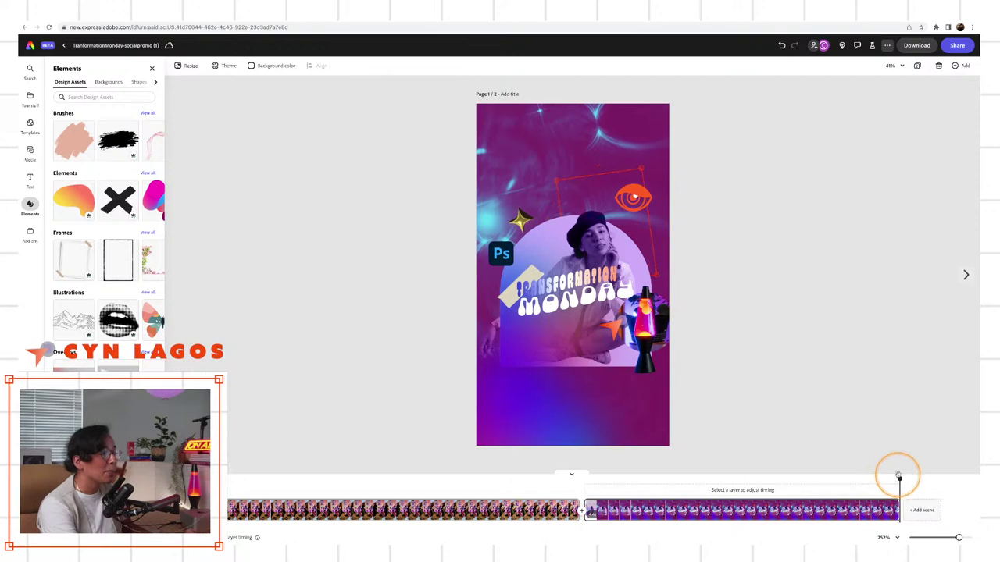
pyautogui.moveTo(899, 479); pyautogui.dragTo(578, 491)
pyautogui.press('space')
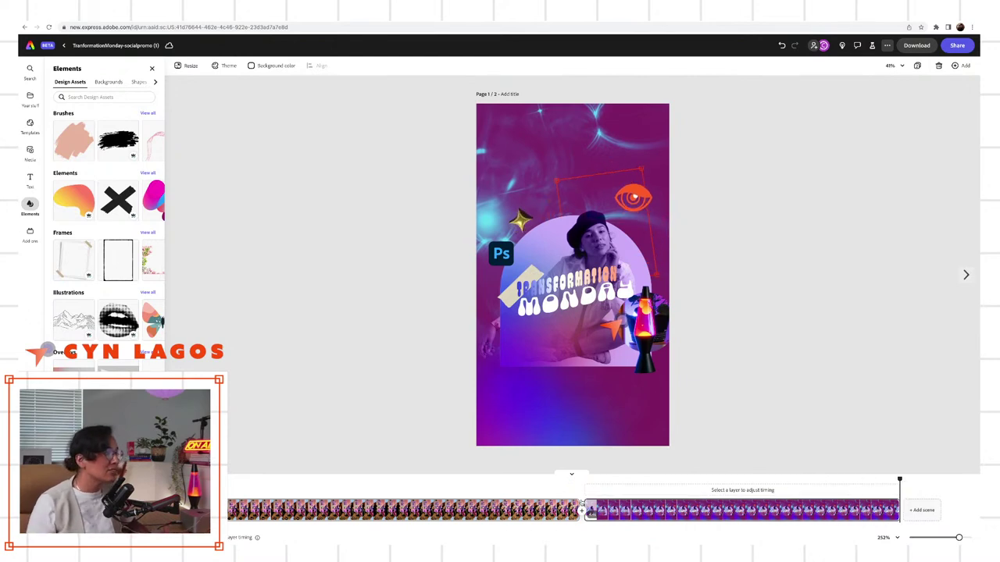
pyautogui.moveTo(899, 479); pyautogui.dragTo(245, 479)
pyautogui.click(743, 409)
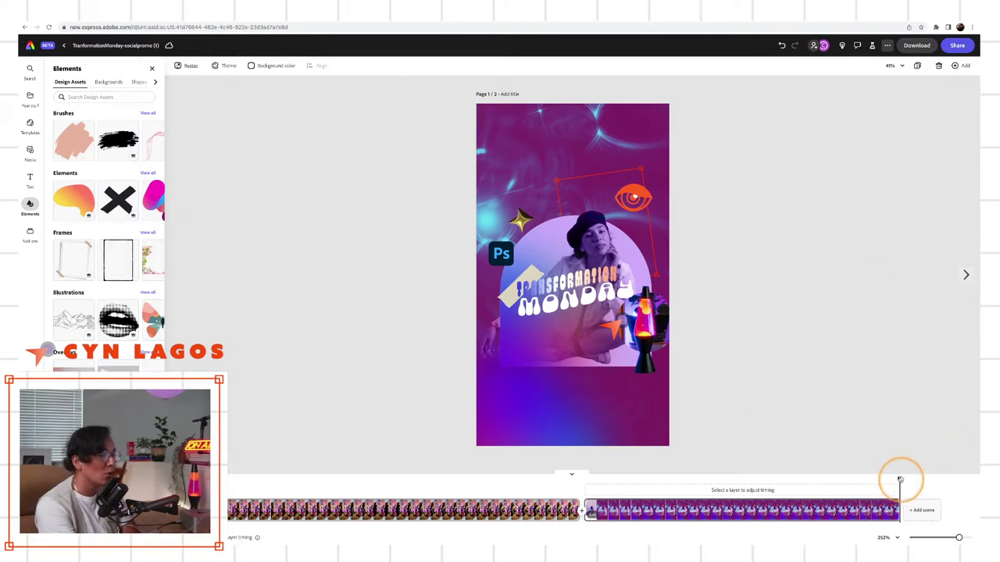
# Return to the first scene, select then deselect the JOIN ME LIVE text, and play the preview.
pyautogui.moveTo(900, 480); pyautogui.dragTo(424, 478)
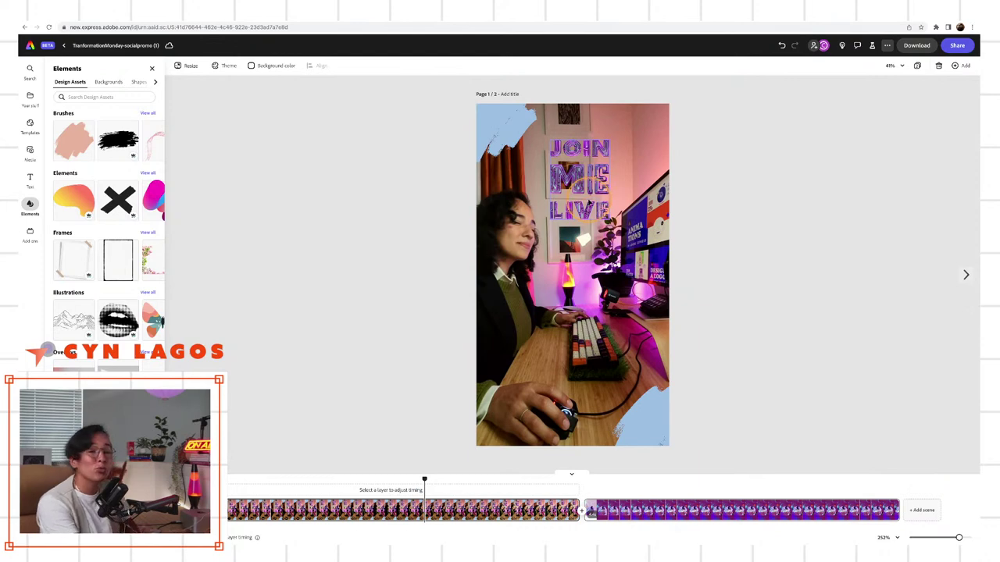
pyautogui.click(589, 204)
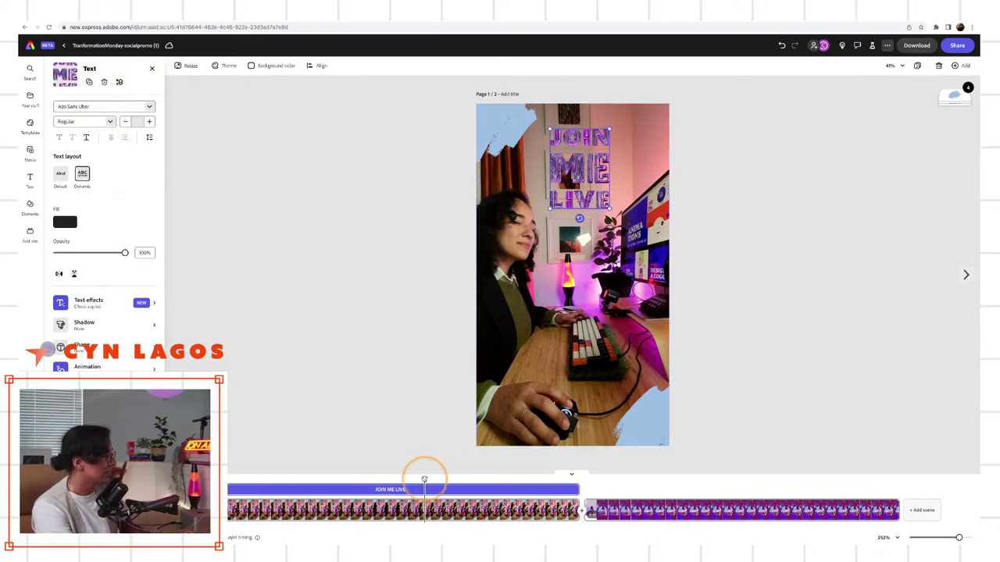
pyautogui.click(424, 472)
pyautogui.press('space')
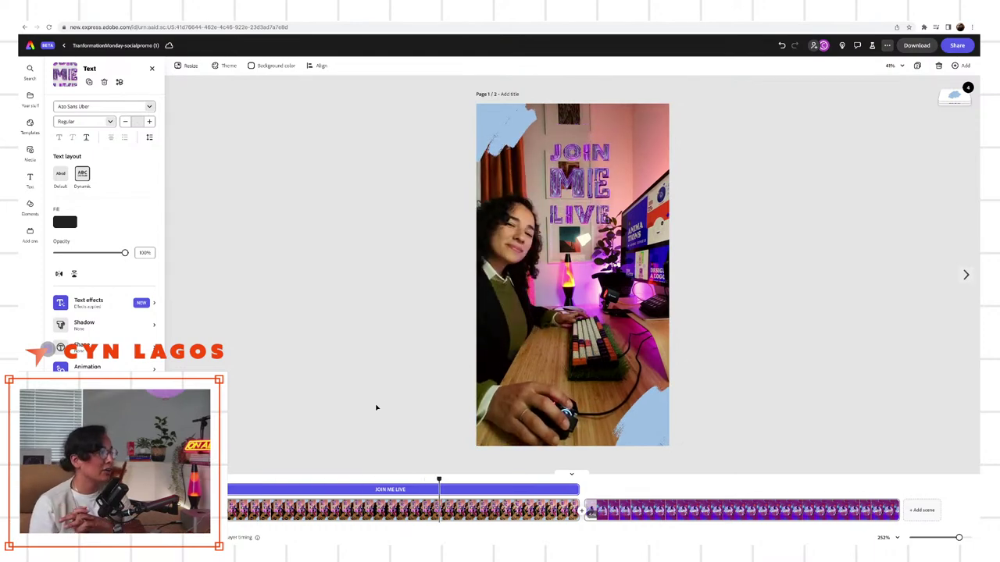
pyautogui.click(565, 286)
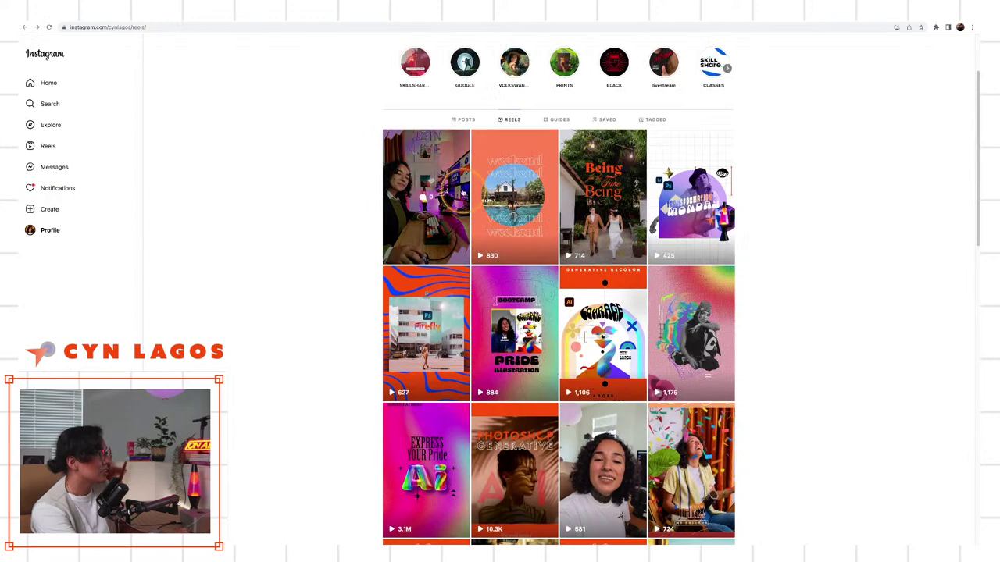
pyautogui.click(426, 195)
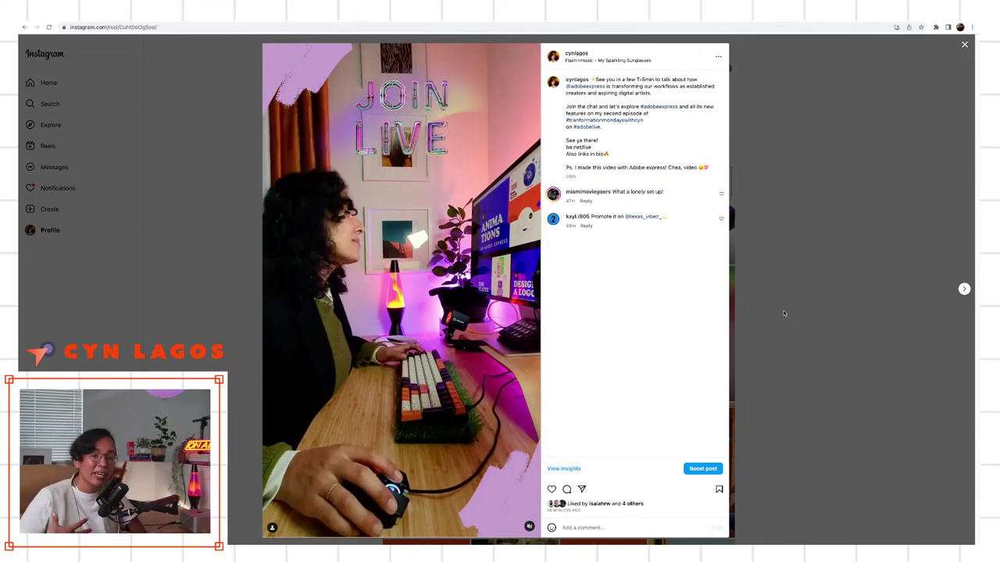
pyautogui.click(790, 262)
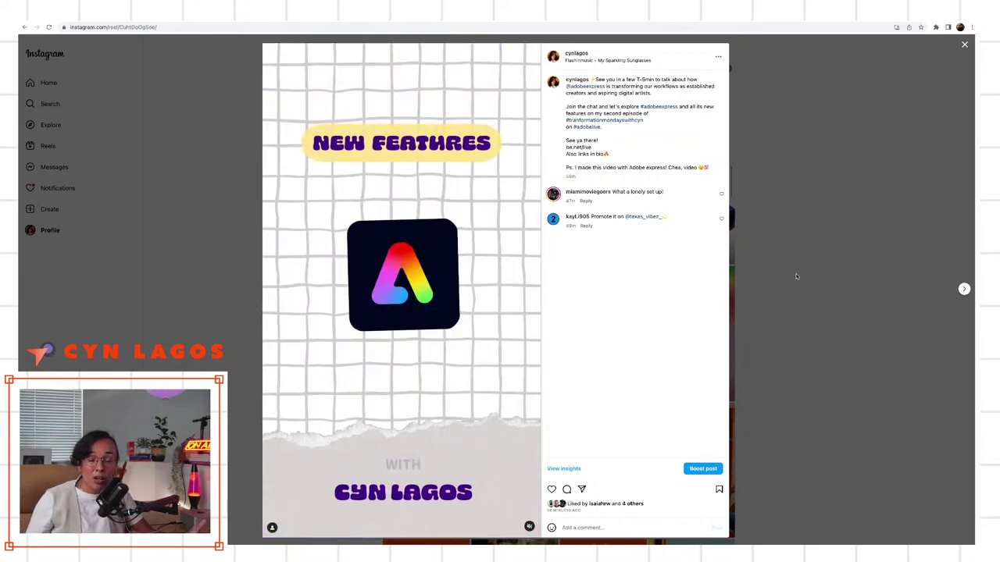
pyautogui.click(791, 261)
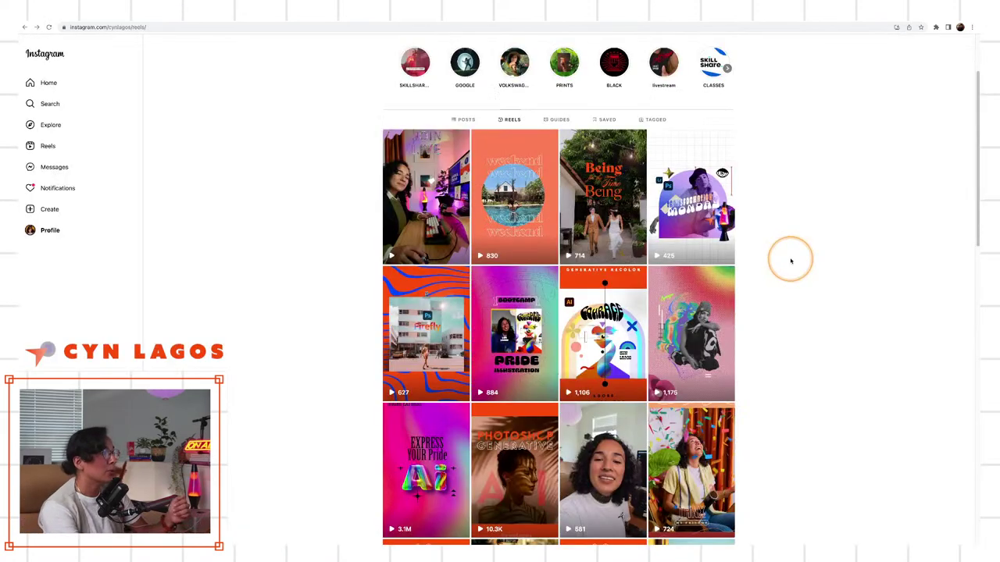
# View the published Transformation Monday reel, then scroll down to older reels like Park Avenue.
pyautogui.click(766, 236)
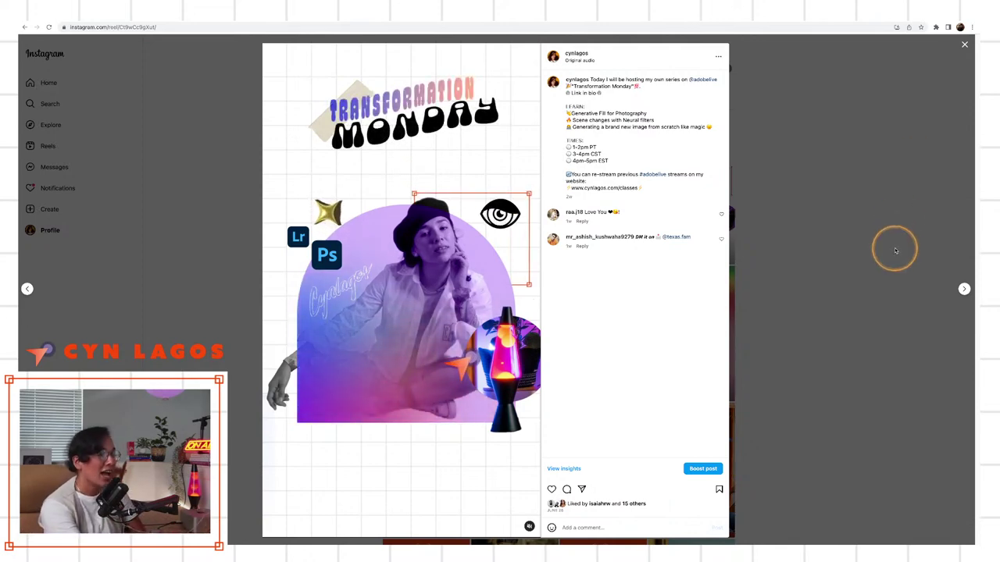
pyautogui.click(854, 279)
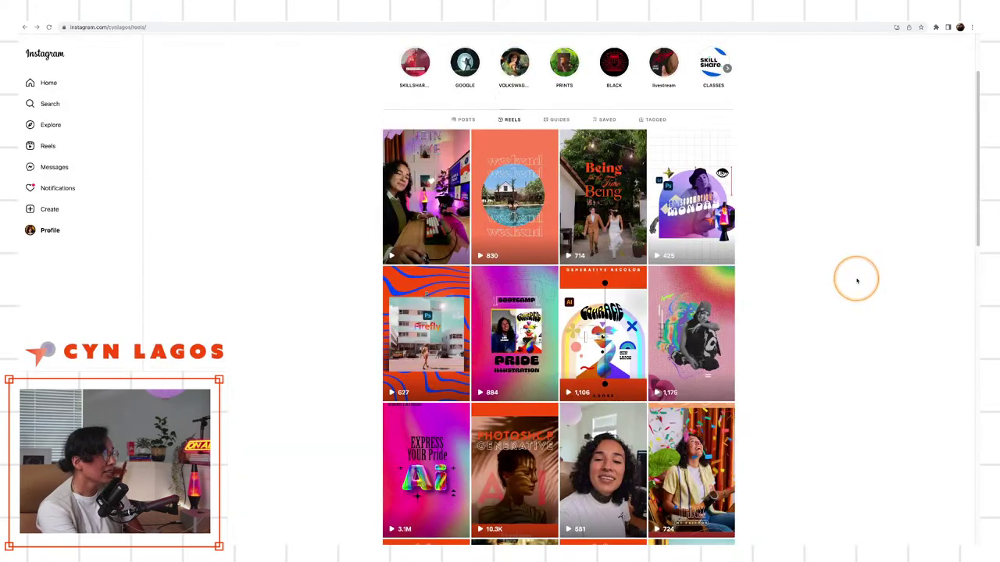
pyautogui.scroll(-2, 857, 279)
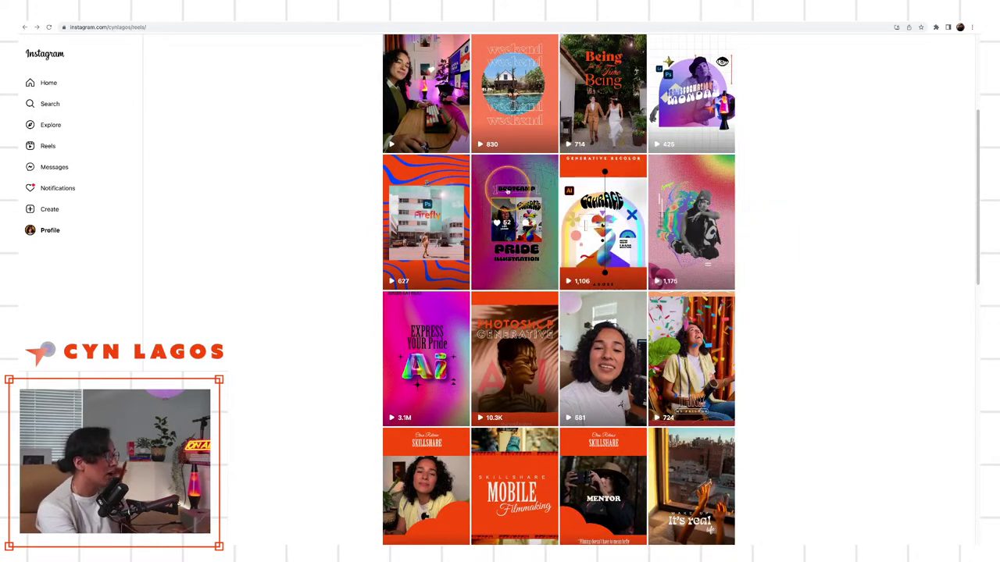
pyautogui.scroll(-2, 782, 313)
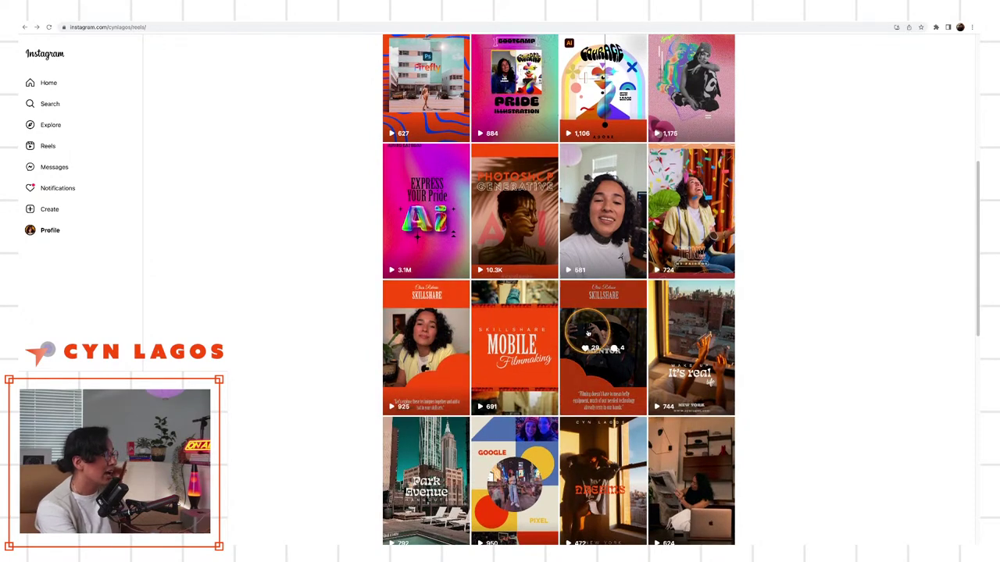
pyautogui.scroll(-2, 437, 351)
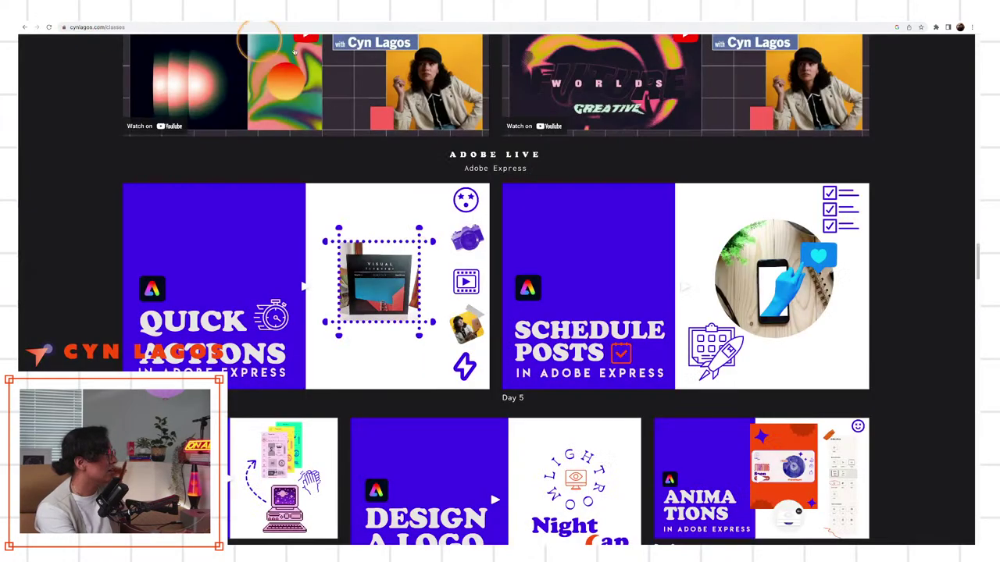
pyautogui.scroll(15, 594, 208)
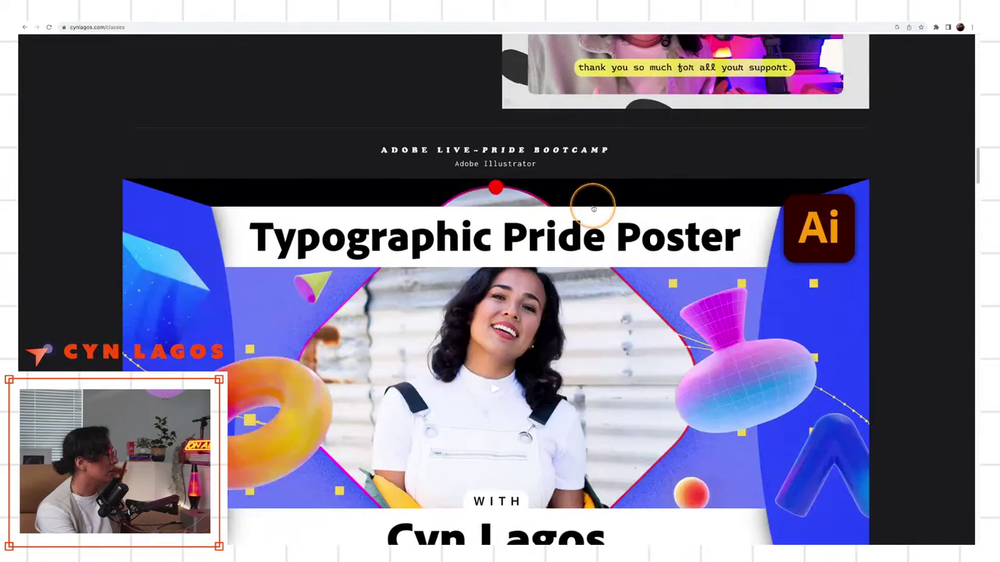
# Go to the cynlagos.com homepage and browse down to its embedded Instagram feed.
pyautogui.scroll(10, 594, 208)
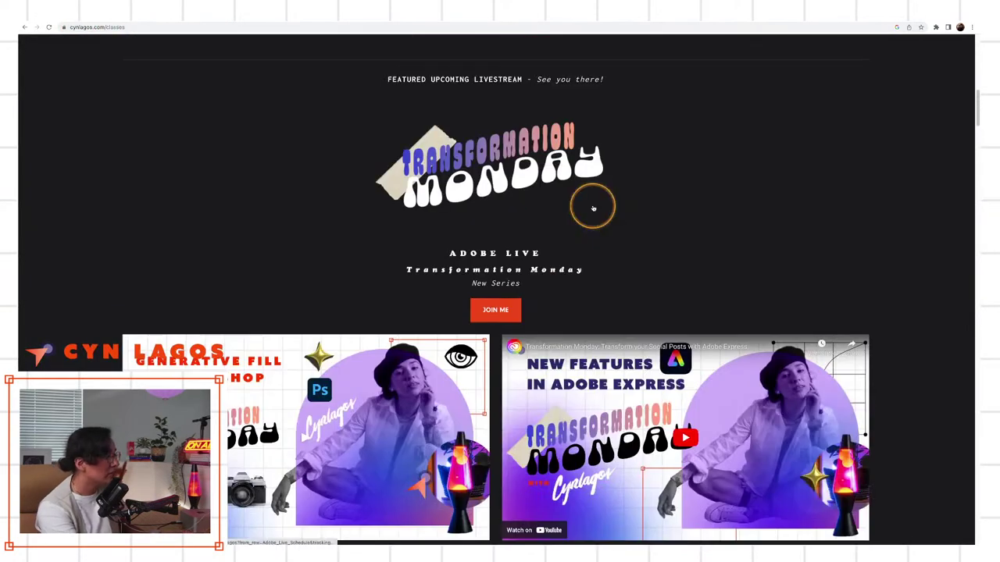
pyautogui.scroll(5, 594, 208)
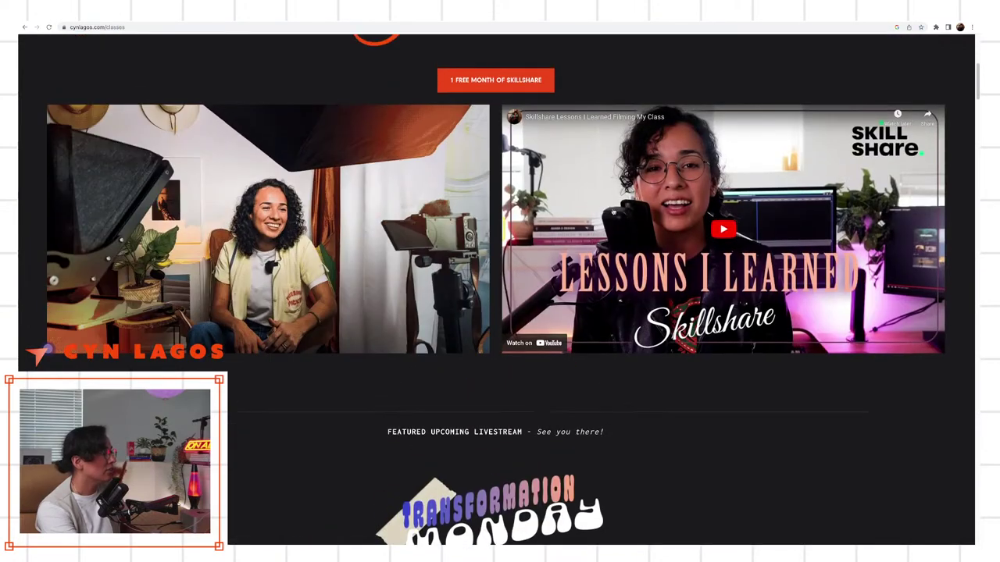
pyautogui.scroll(5, 664, 223)
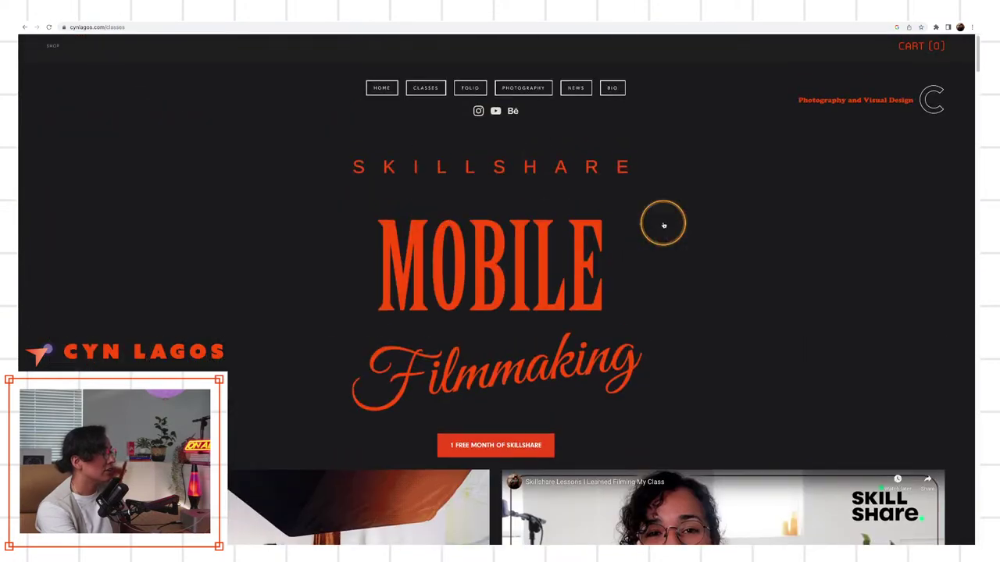
pyautogui.click(383, 93)
pyautogui.scroll(-10, 745, 284)
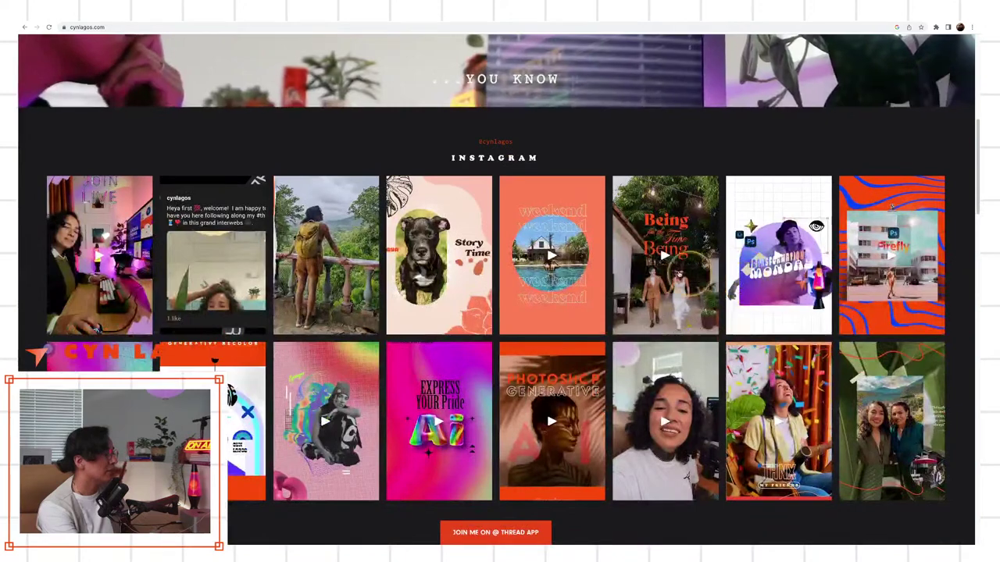
pyautogui.scroll(-1, 898, 313)
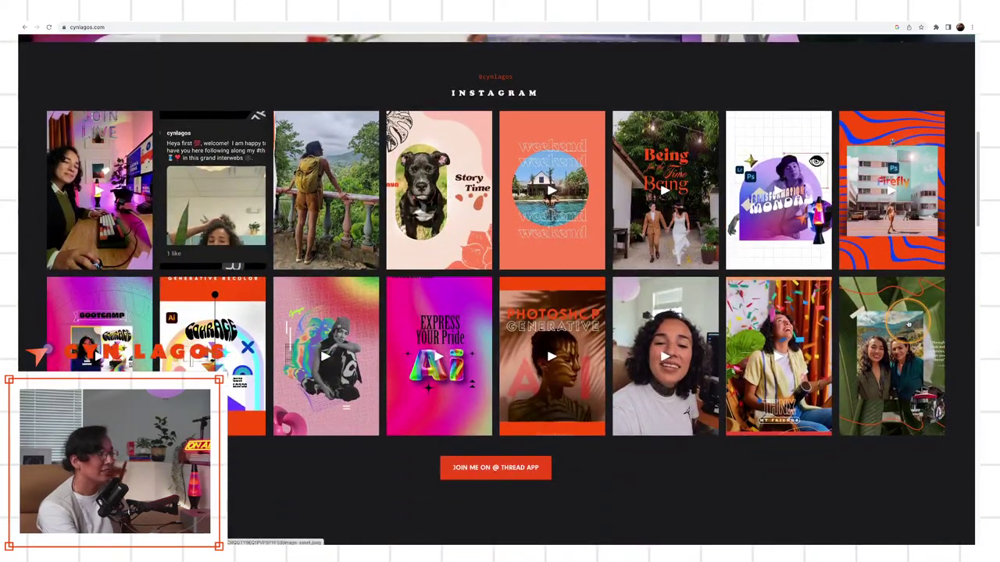
pyautogui.scroll(-1, 909, 324)
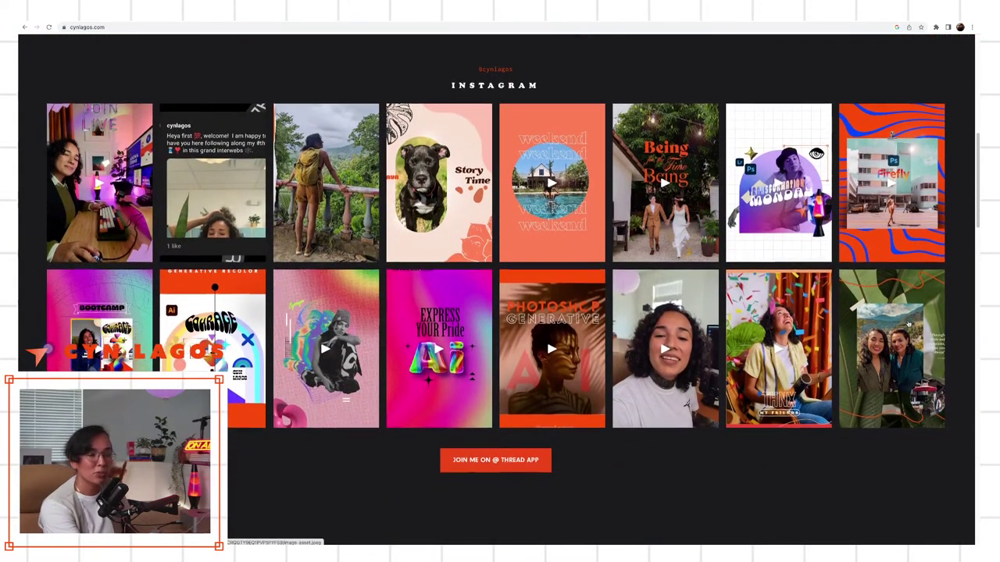
pyautogui.scroll(2, 909, 324)
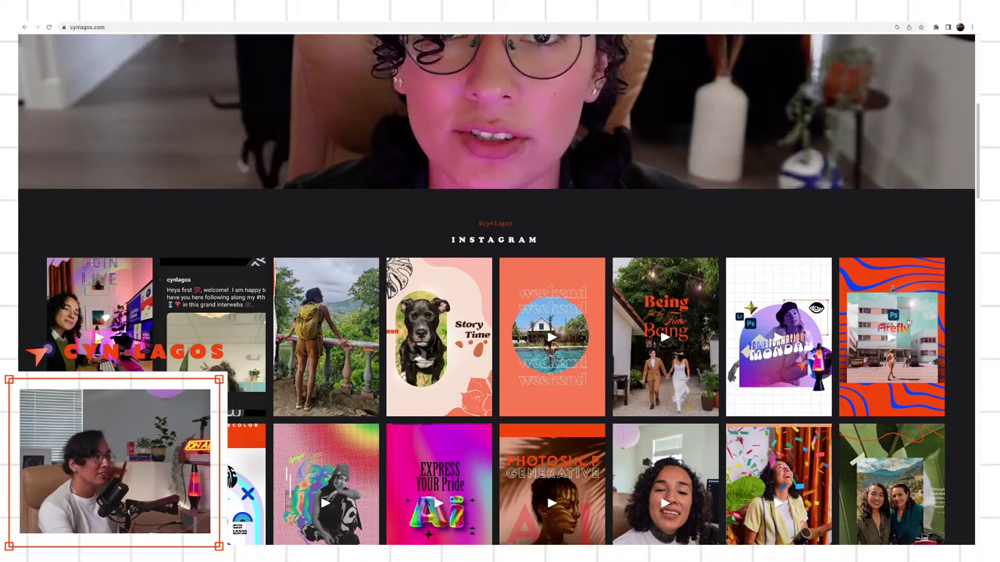
pyautogui.scroll(-3, 909, 323)
pyautogui.scroll(1, 902, 327)
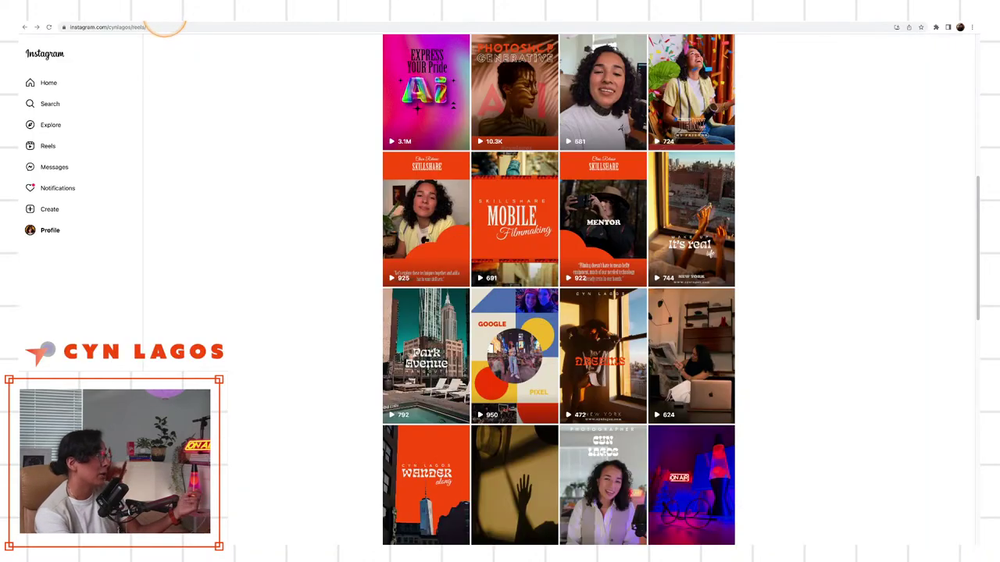
pyautogui.scroll(6, 561, 292)
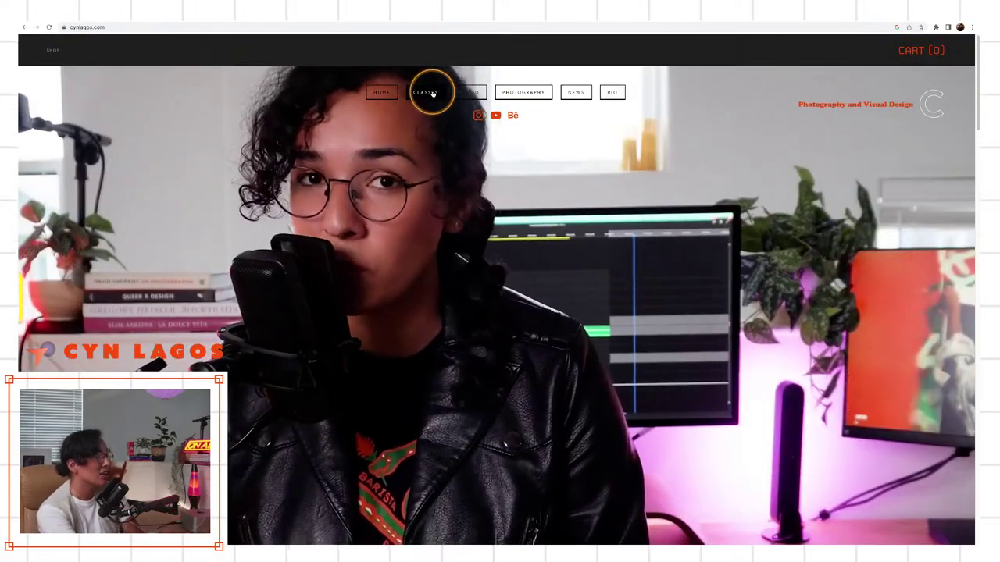
# Browse the Classes page and return to its Skillshare Mobile Filmmaking header.
pyautogui.click(428, 92)
pyautogui.scroll(-2, 691, 304)
pyautogui.scroll(-8, 690, 305)
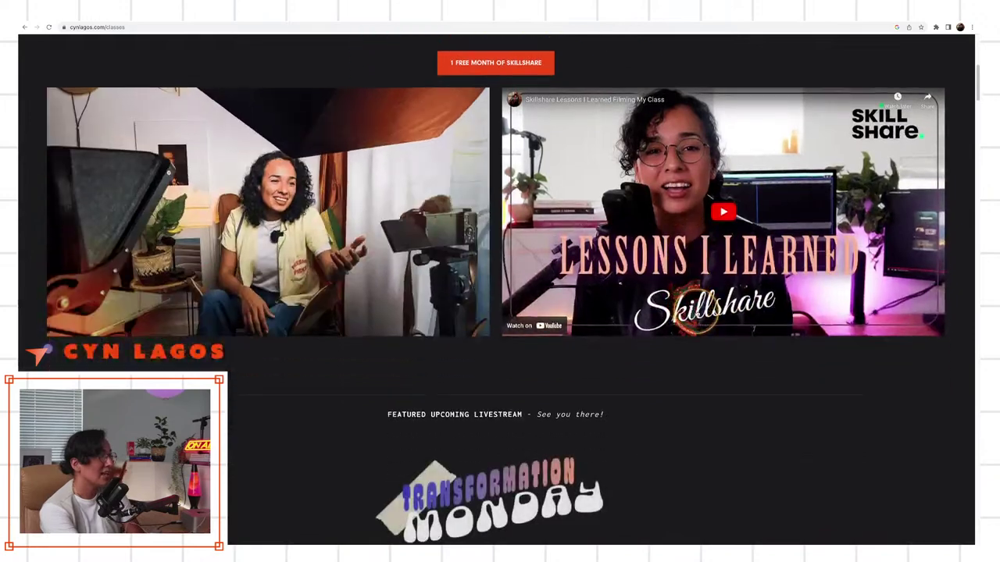
pyautogui.scroll(3, 695, 308)
pyautogui.scroll(5, 696, 313)
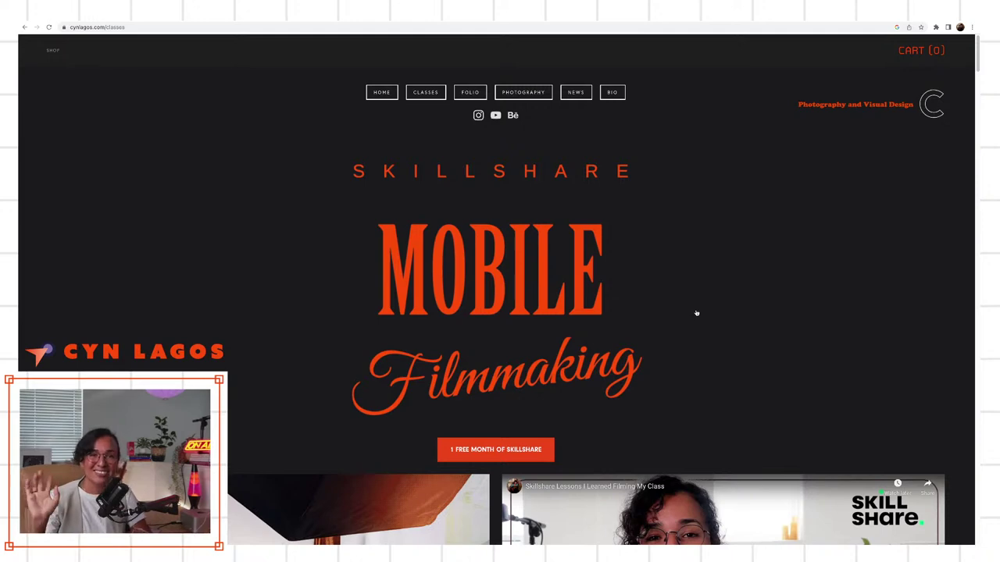
pyautogui.moveTo(668, 20)
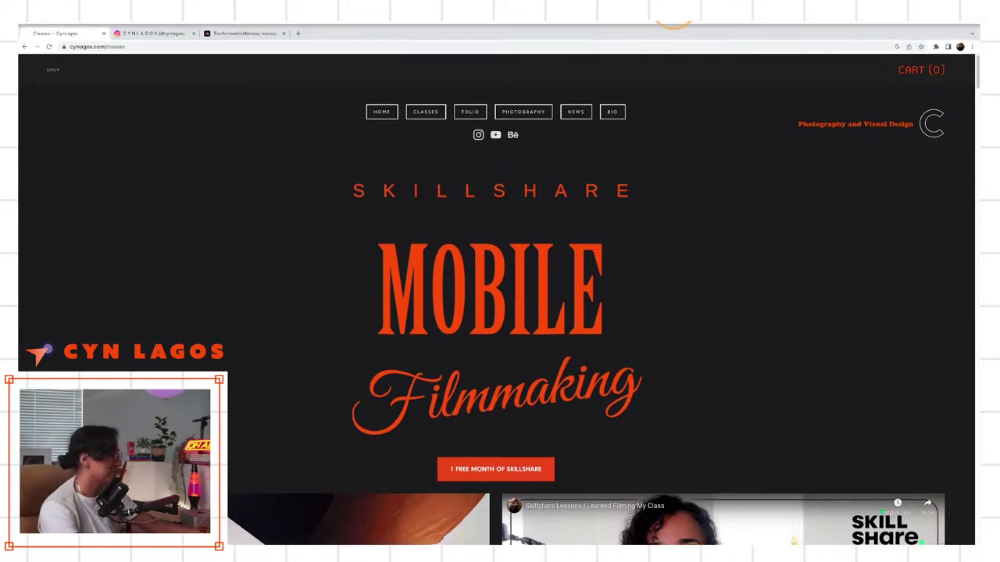